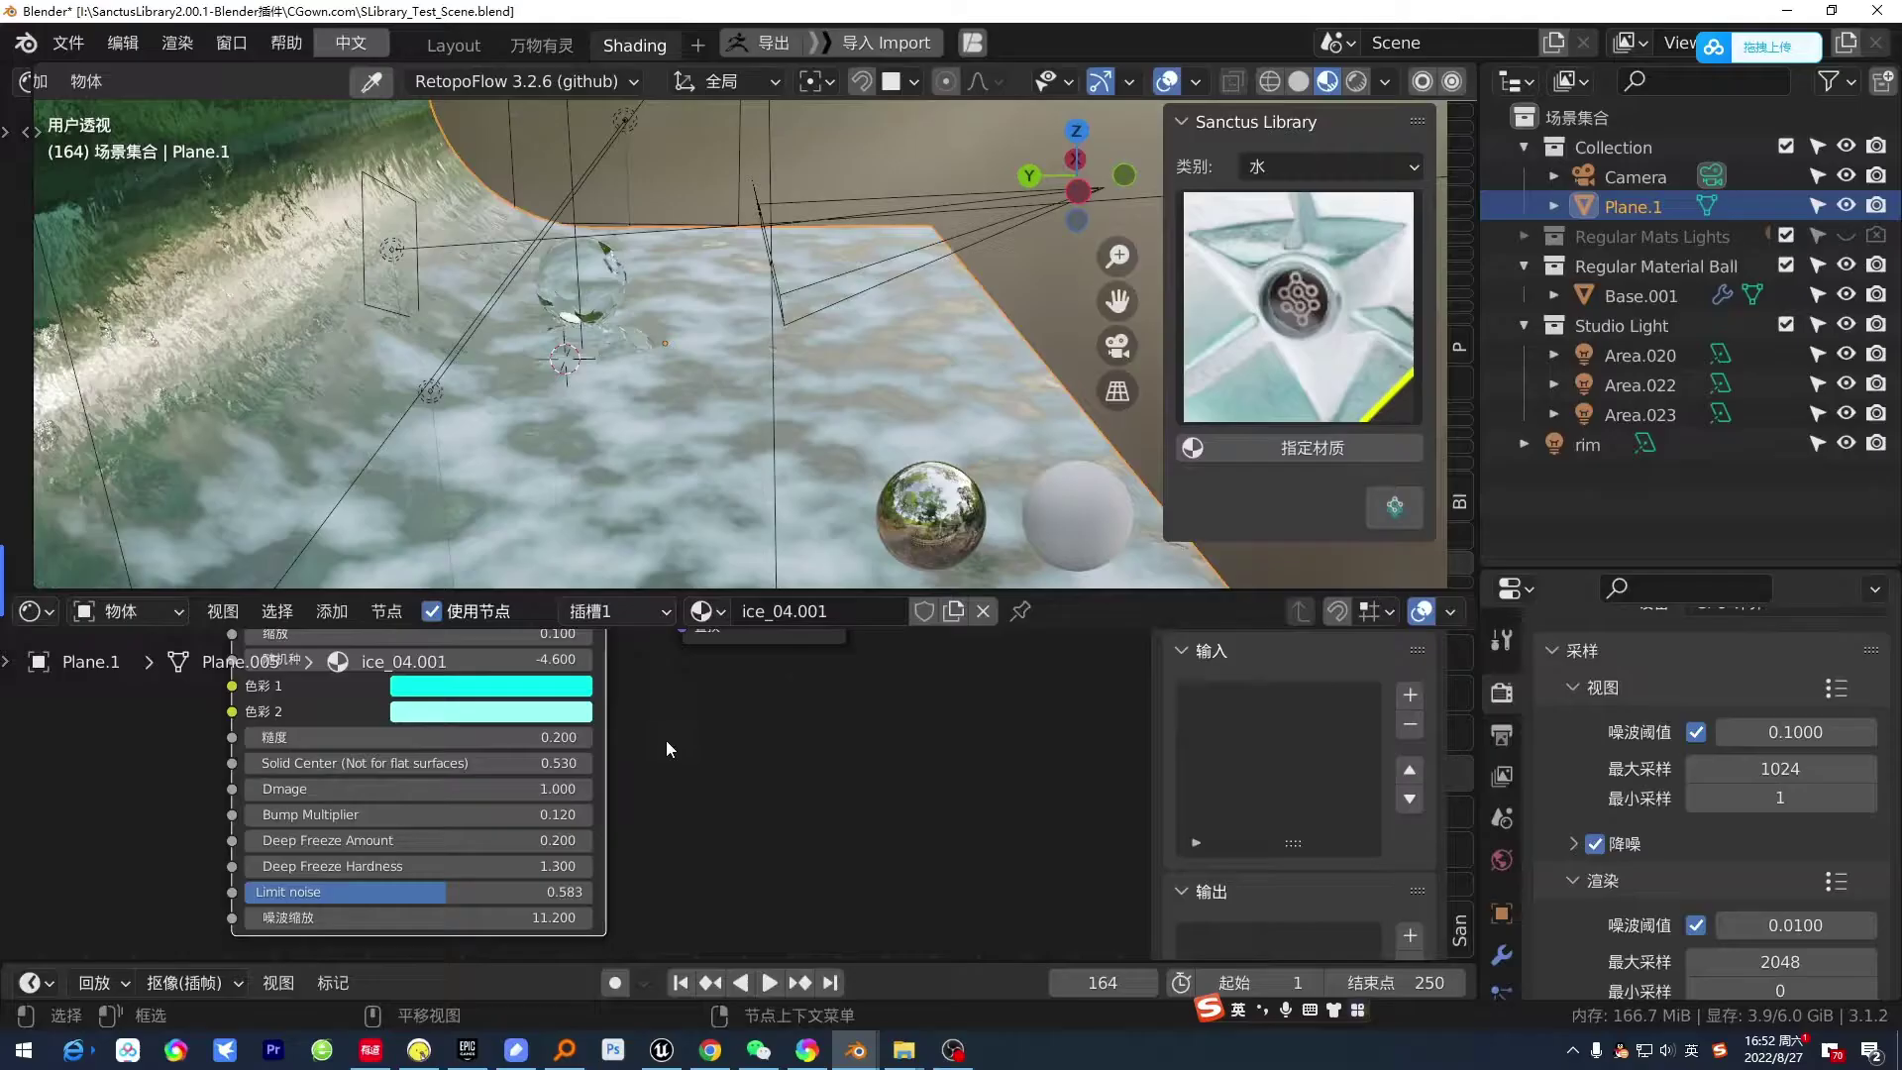
- Browse the water material gallery and categories, keeping the plane's current ice material
middle_click_drag(541, 397, 803, 357)
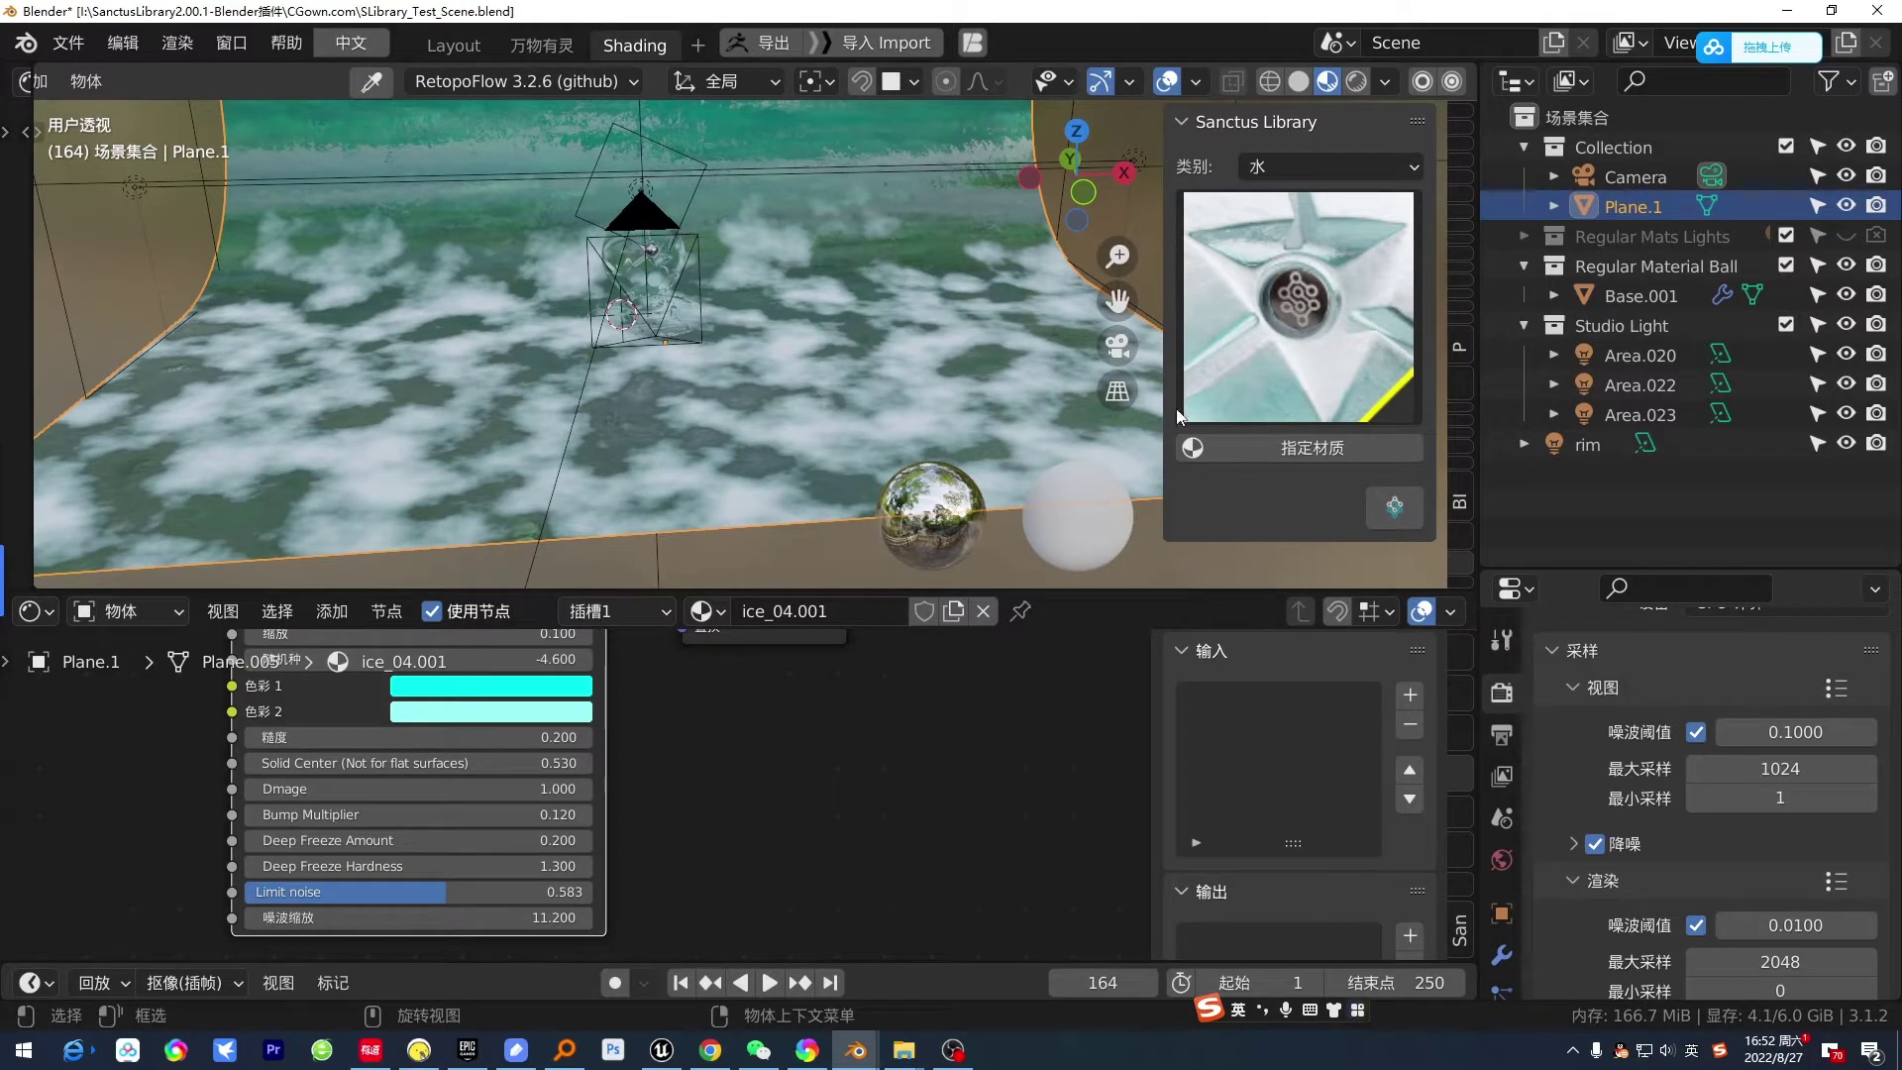
left_click(1336, 294)
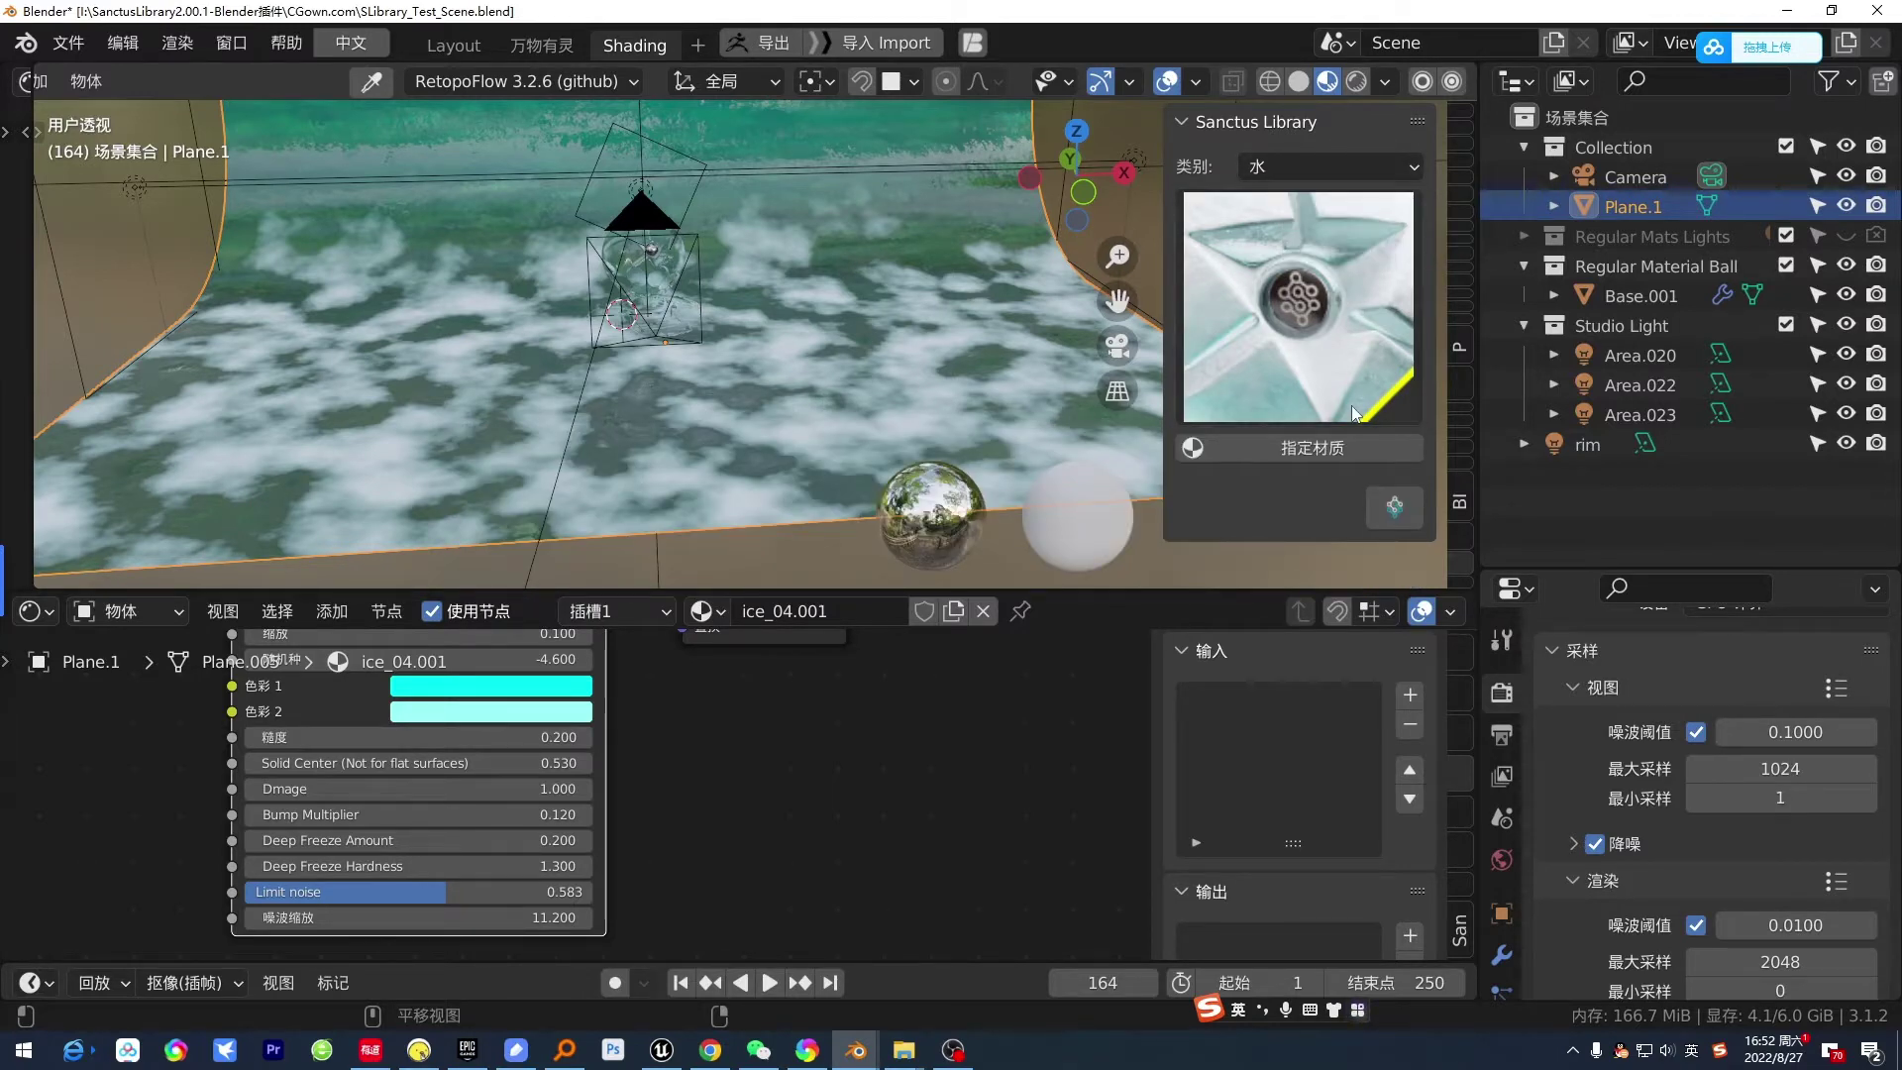
left_click(1348, 157)
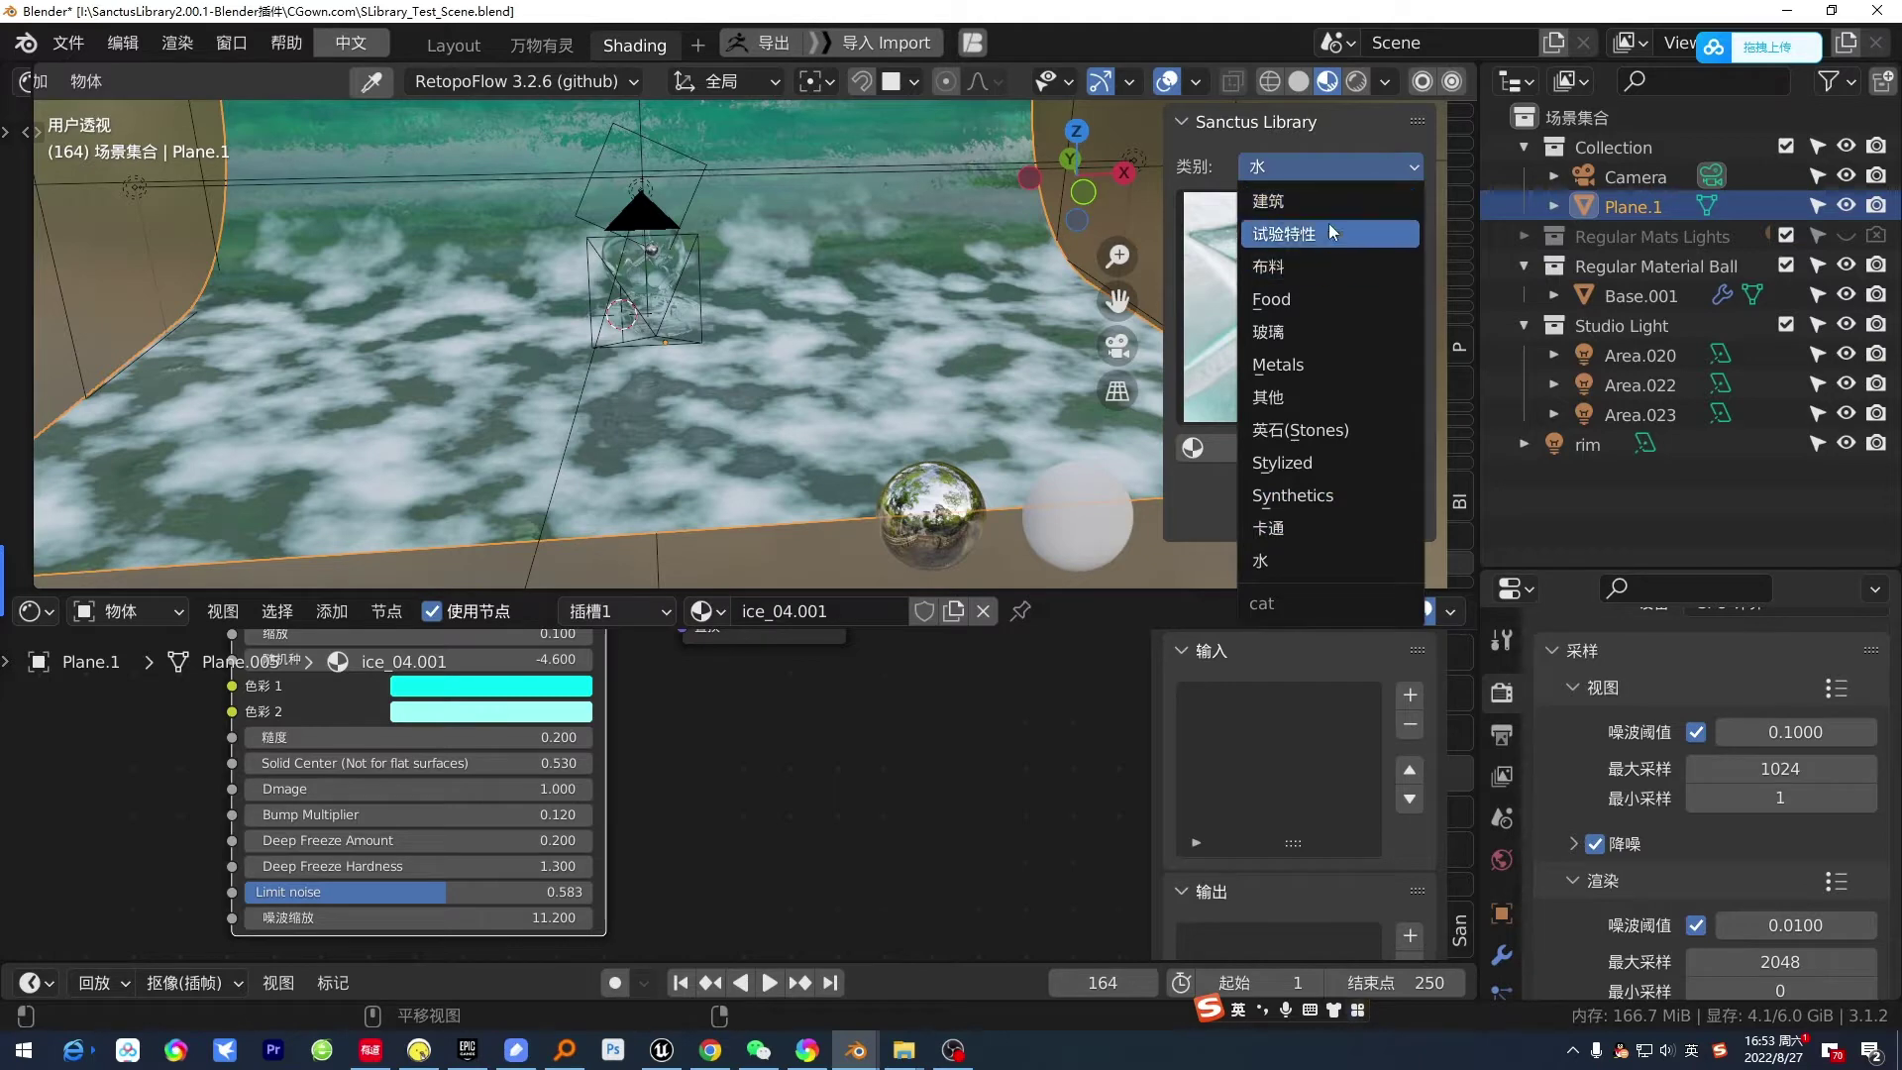
left_click(1355, 162)
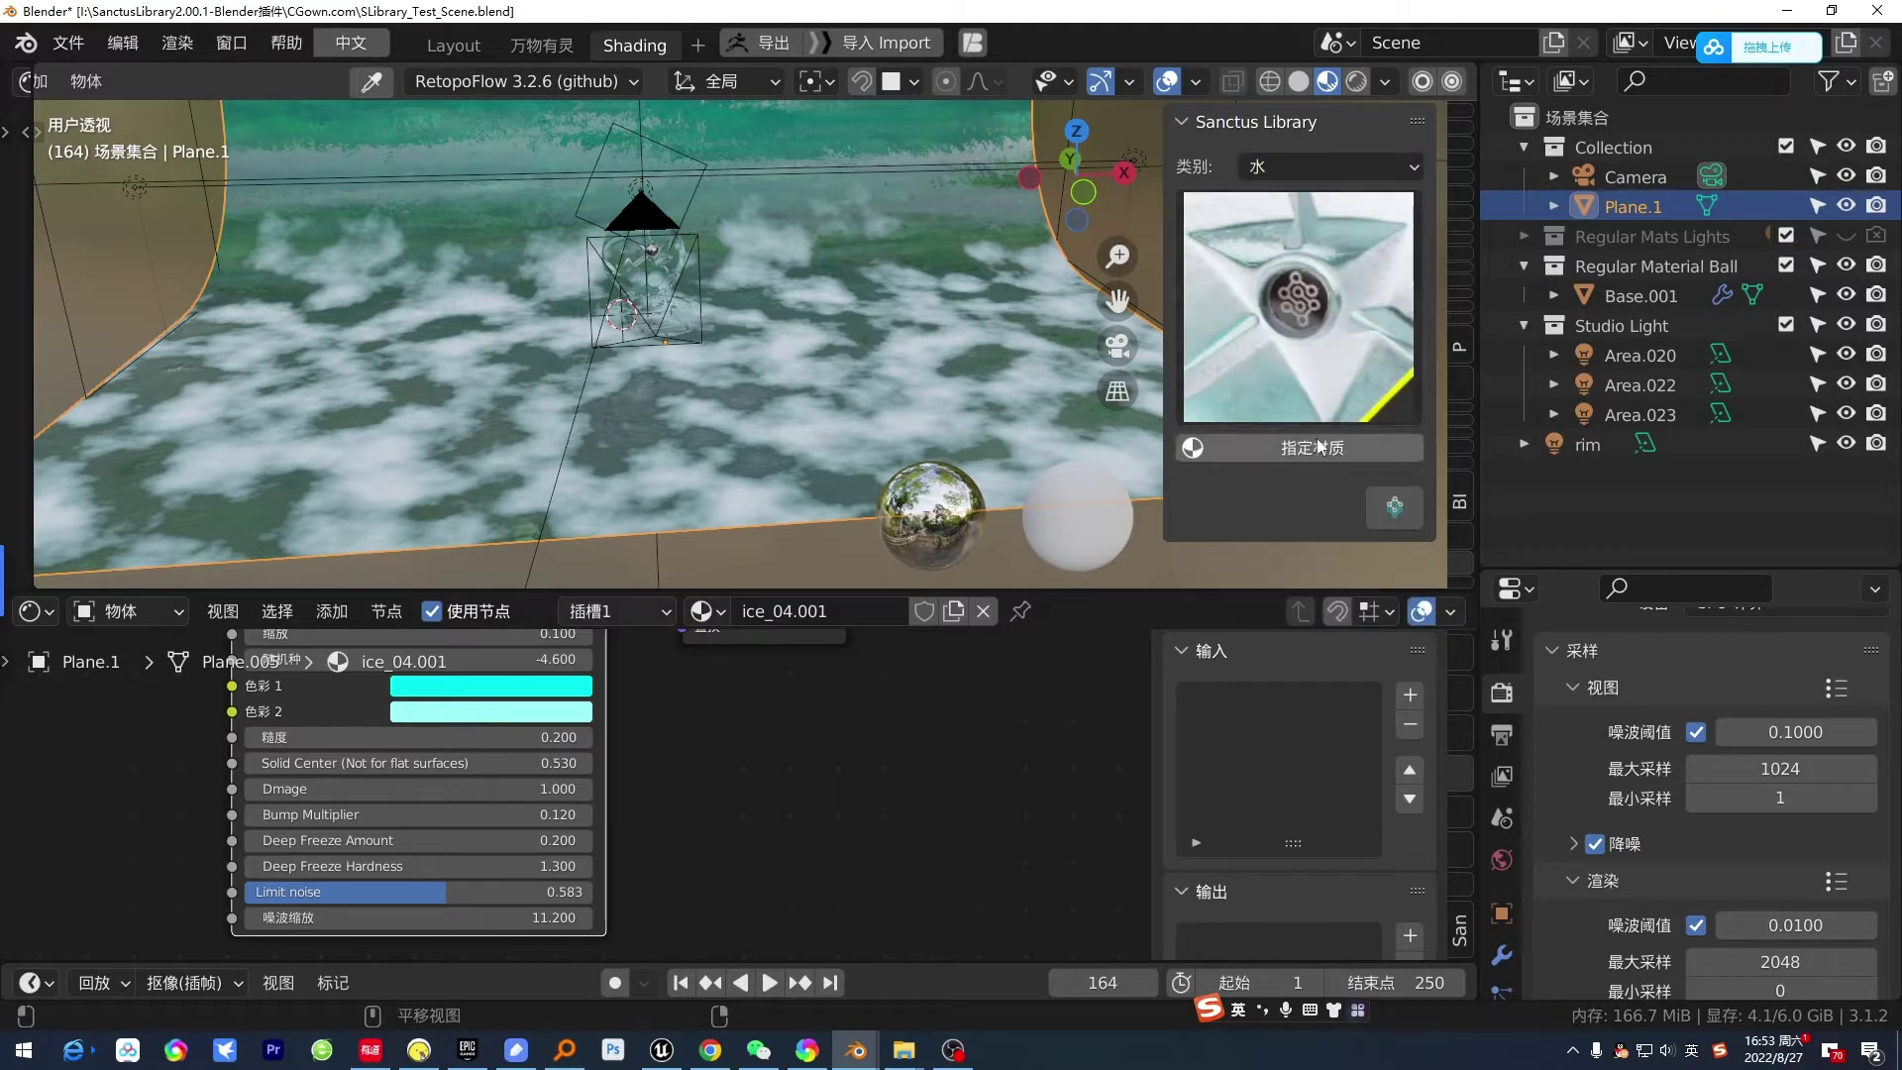
left_click(1336, 333)
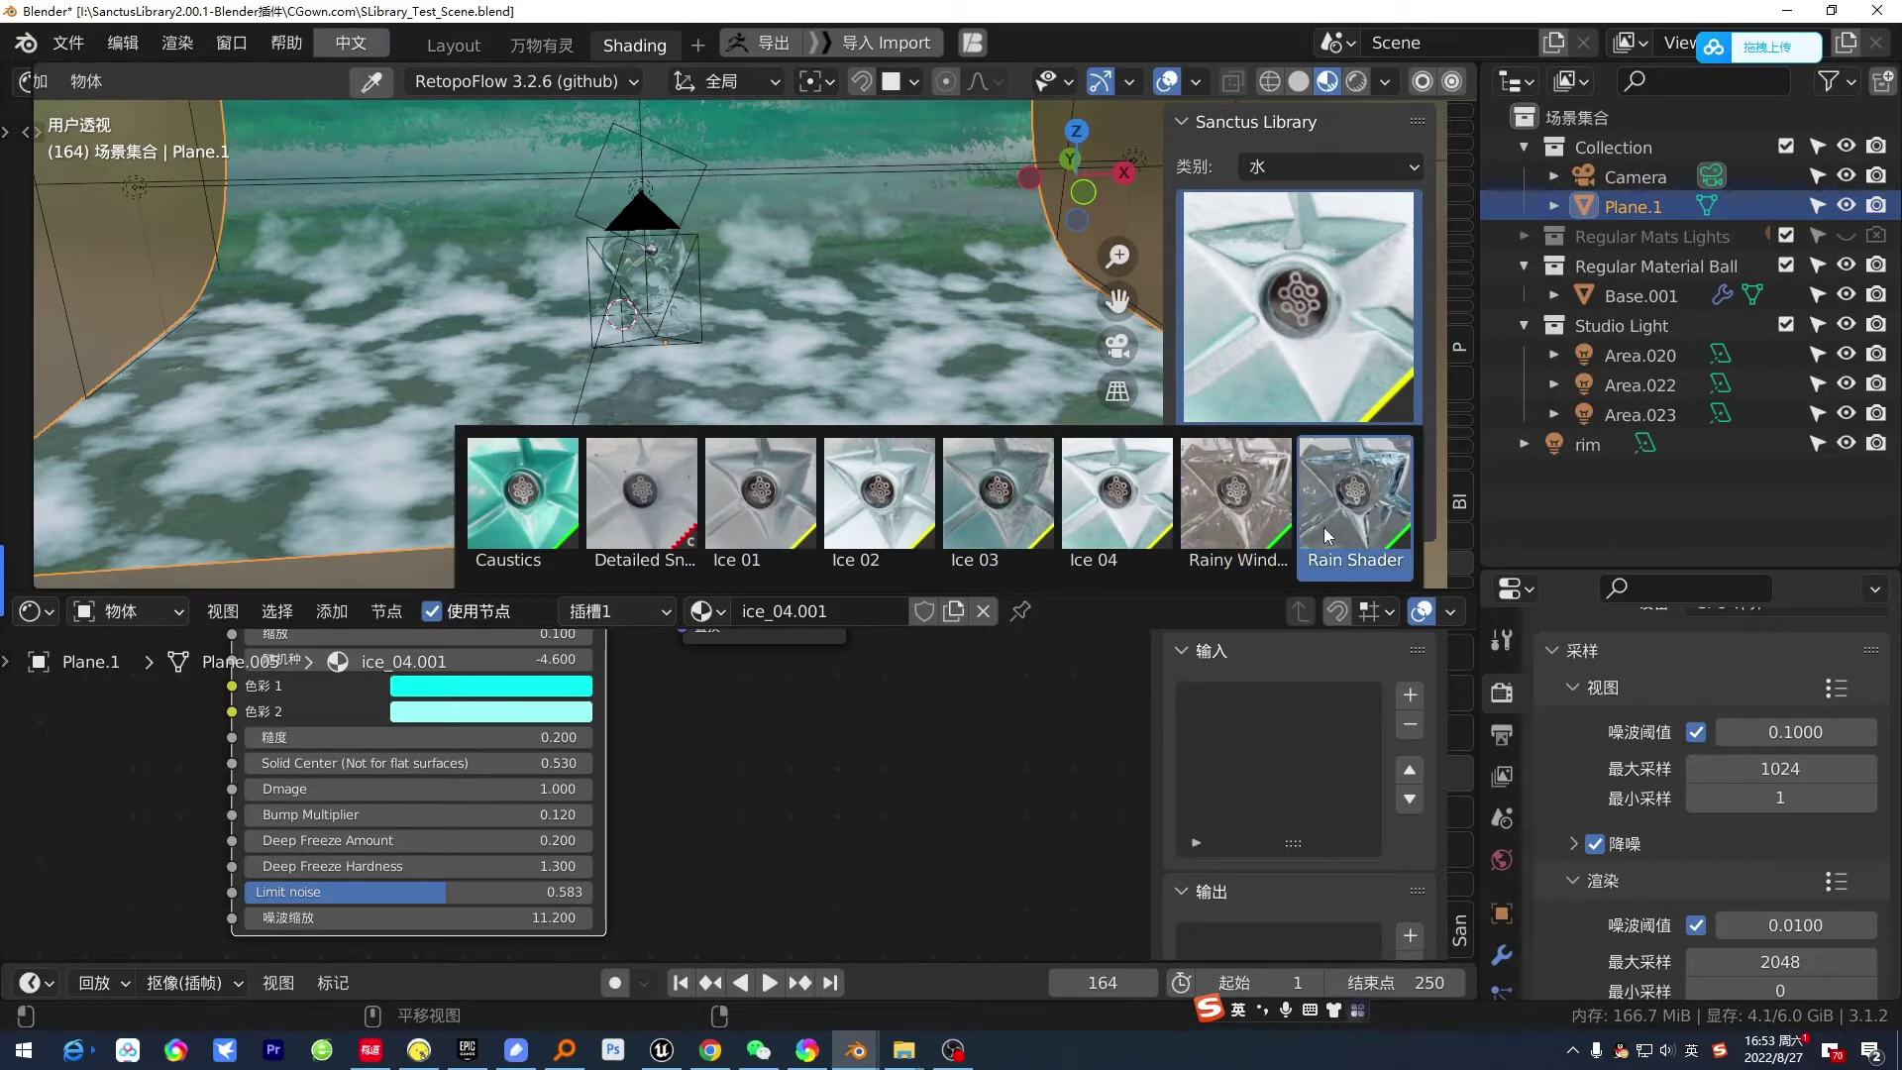
left_click(654, 271)
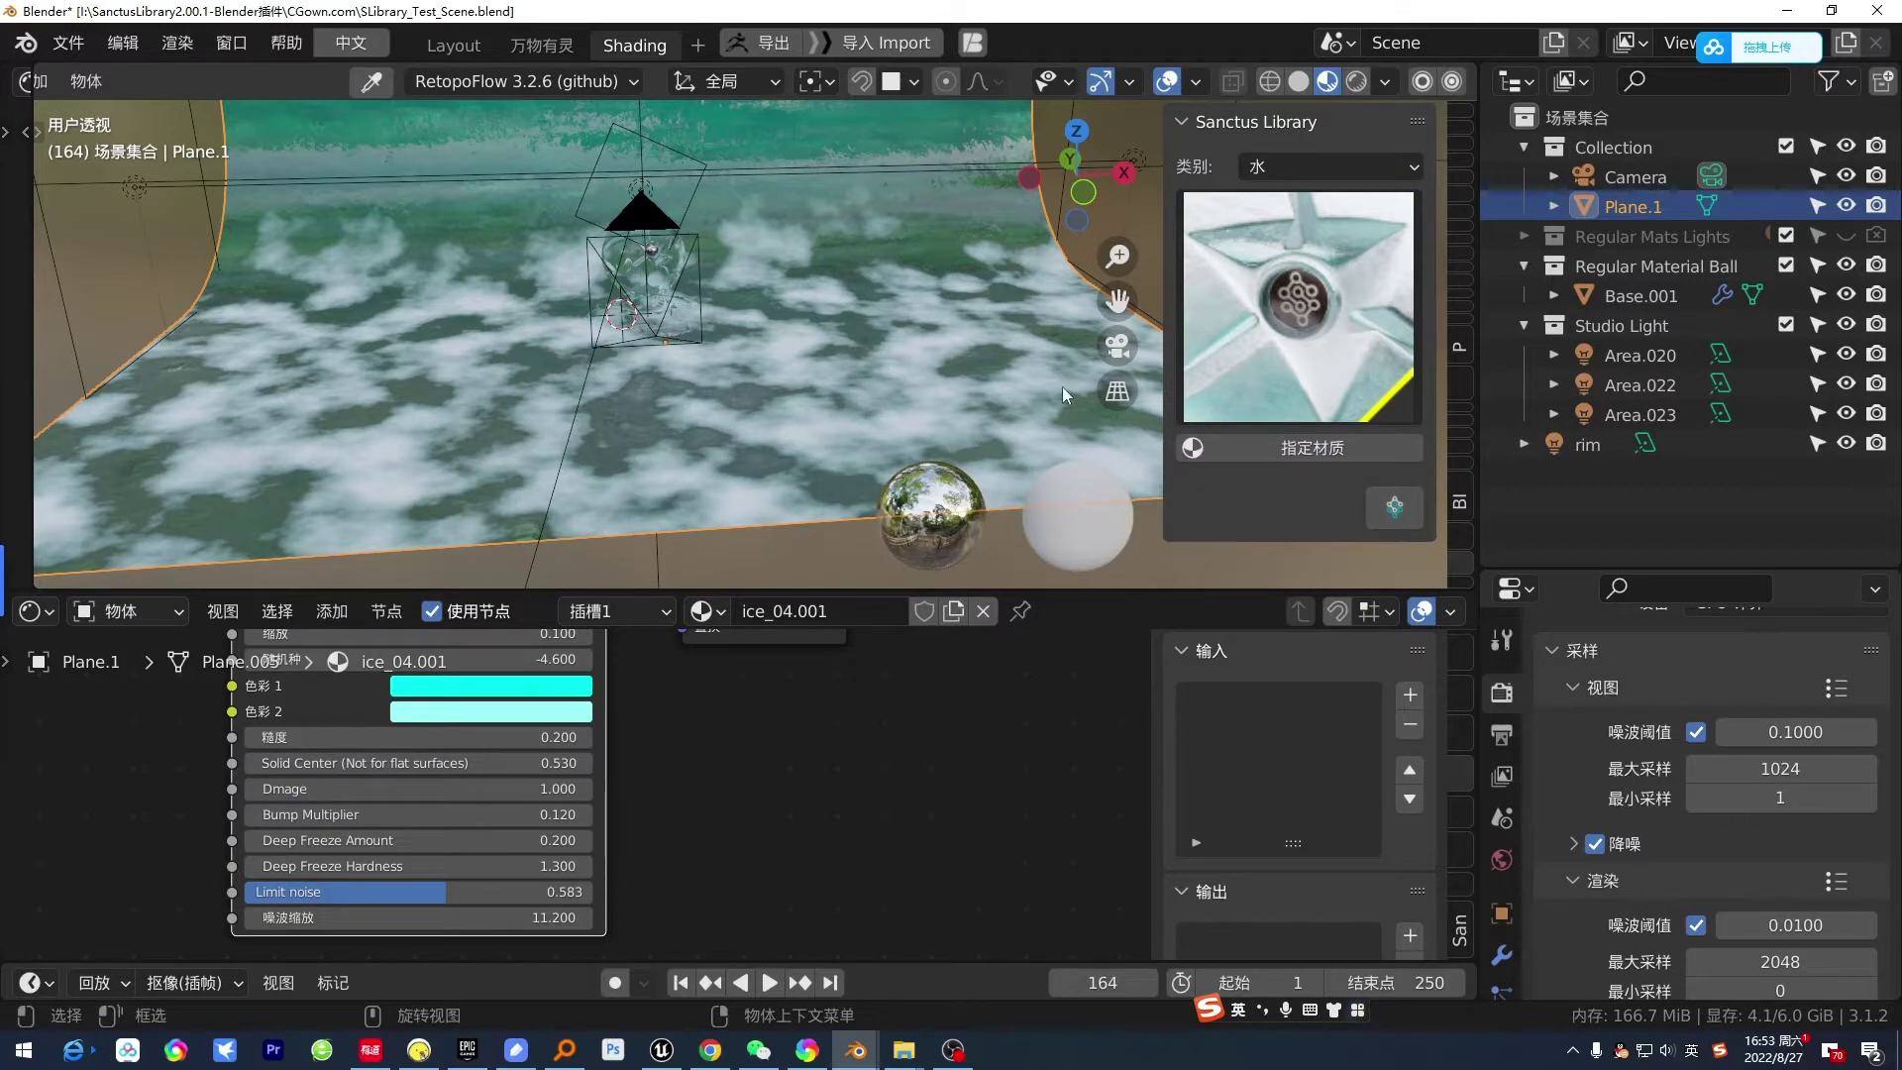
left_click(1369, 364)
left_click(1309, 449)
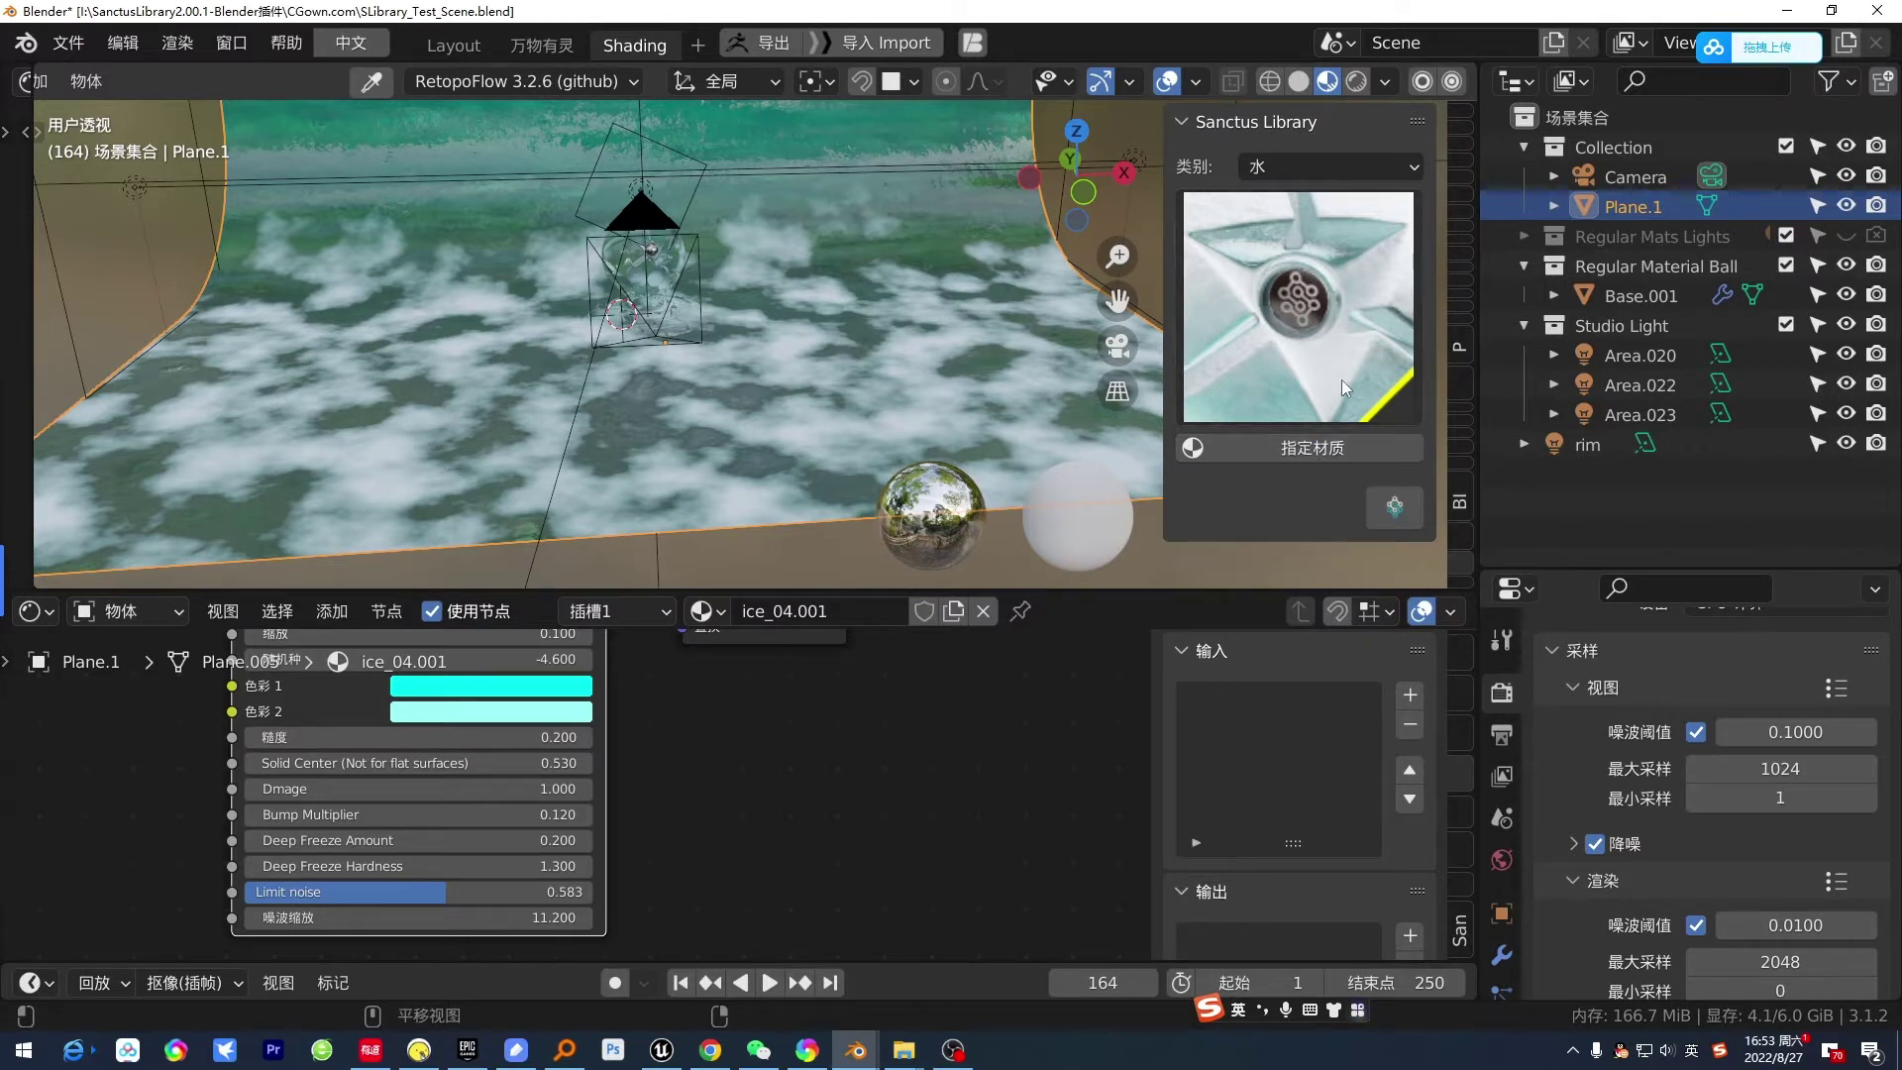
left_click(1310, 323)
- On the ice_04.001 node, set Limit noise to 0.699 and Deep Freeze Hardness to 2.000
mouse_move(678, 680)
middle_mouse_down()
mouse_move(763, 845)
mouse_move(783, 640)
middle_mouse_up()
scroll(762, 846, "up", 1)
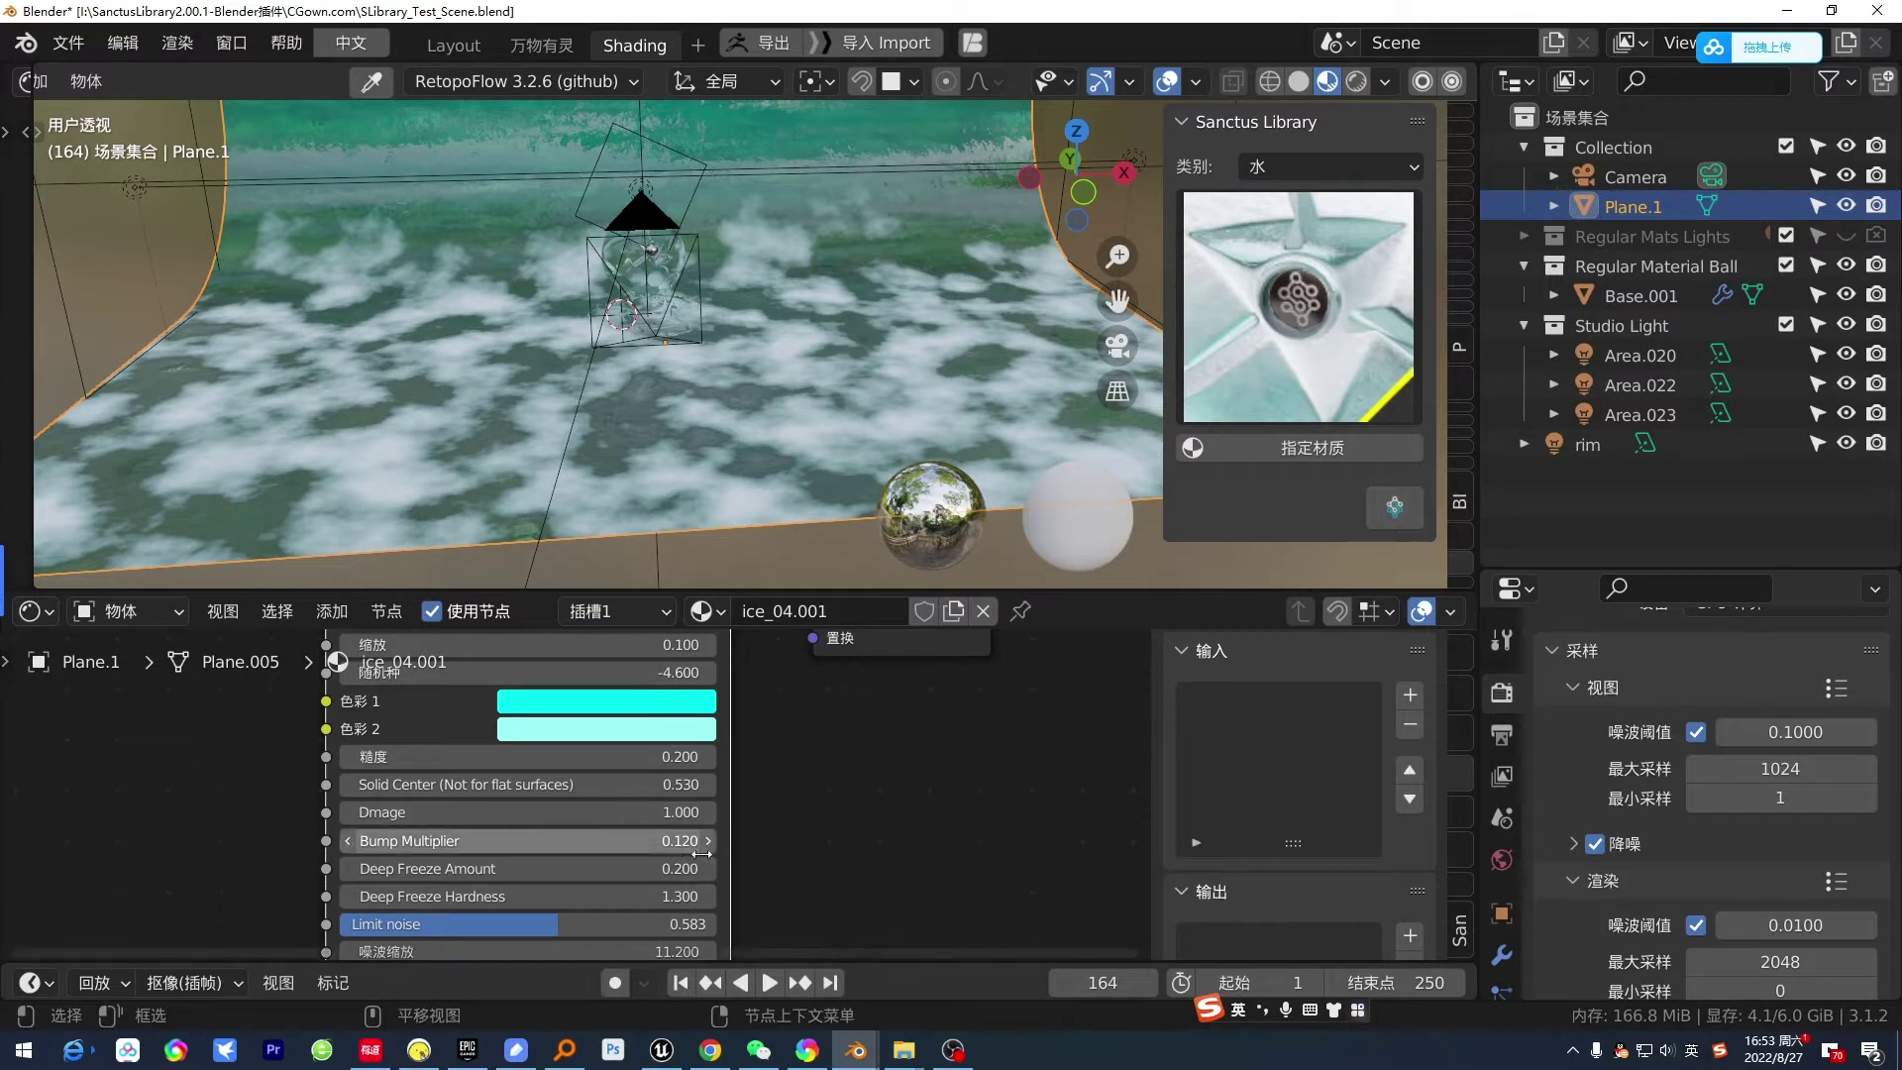
middle_click_drag(555, 822, 538, 867)
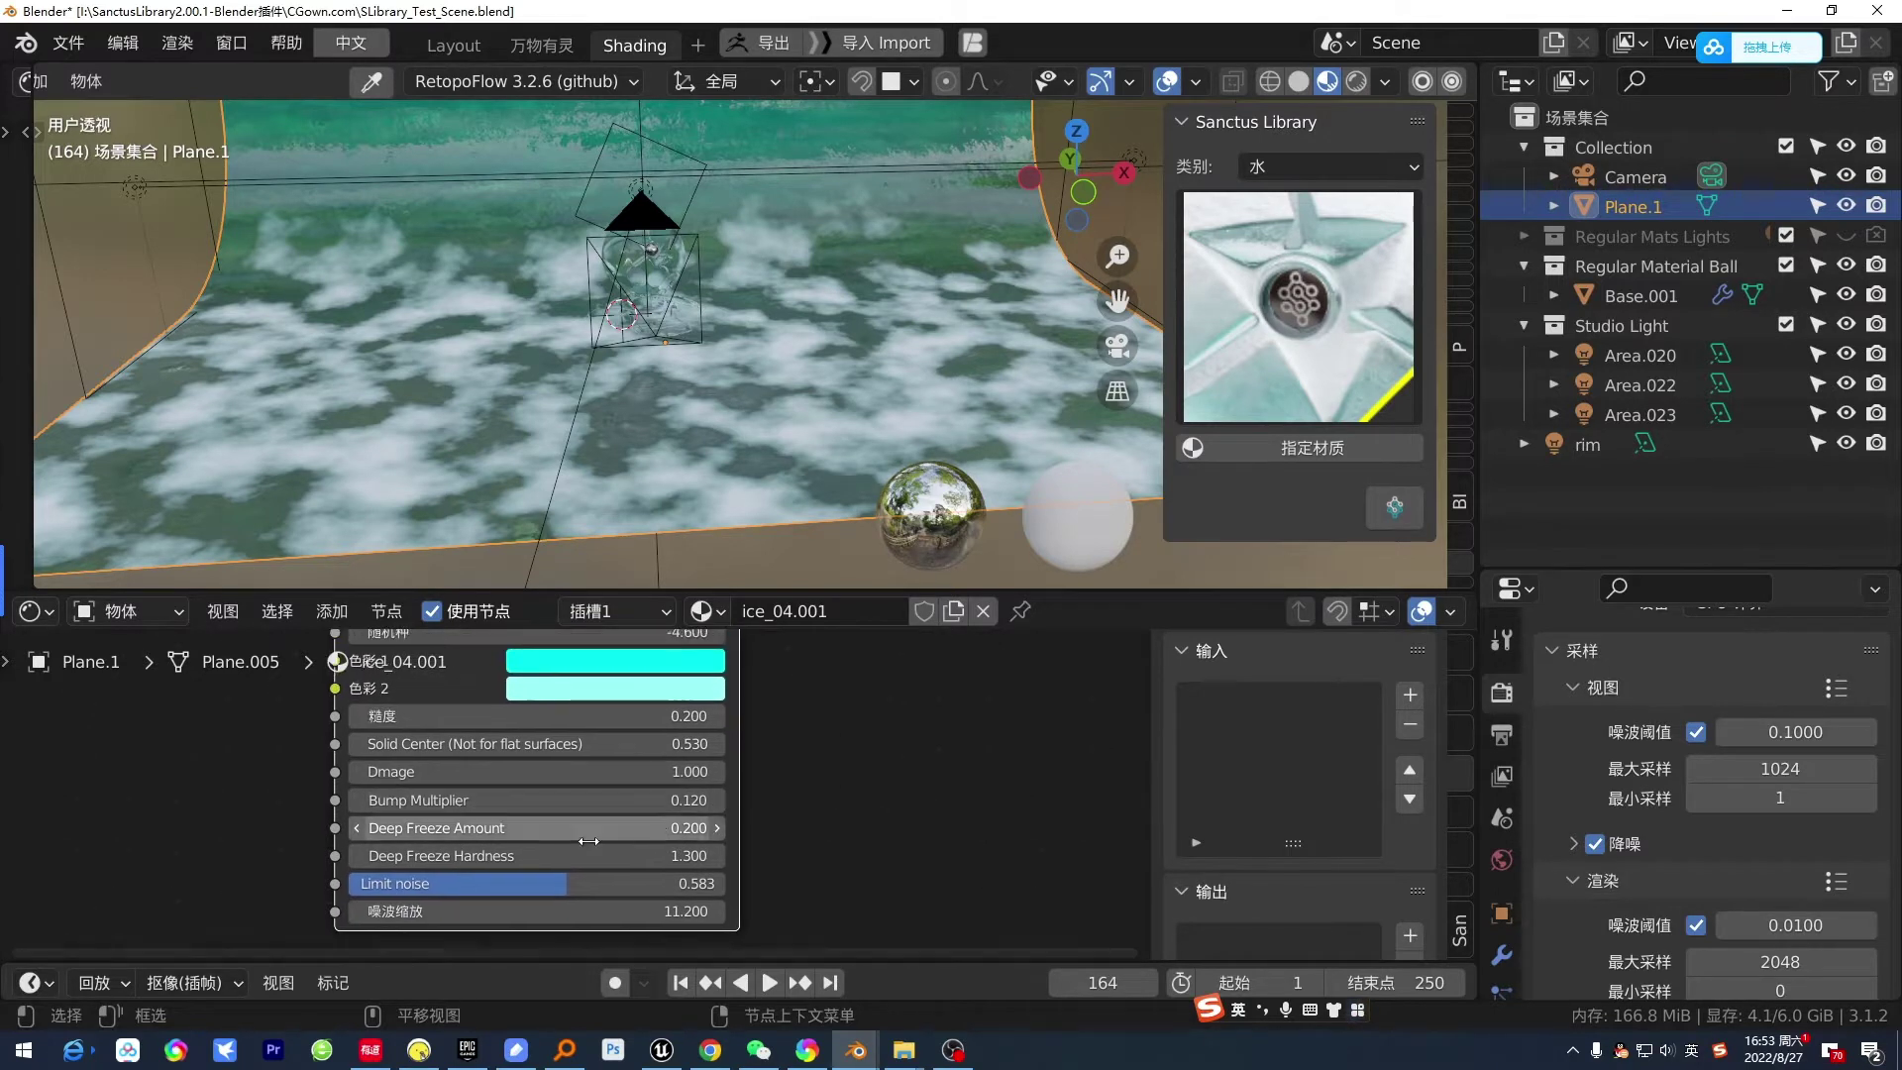
left_click_drag(573, 882, 460, 883)
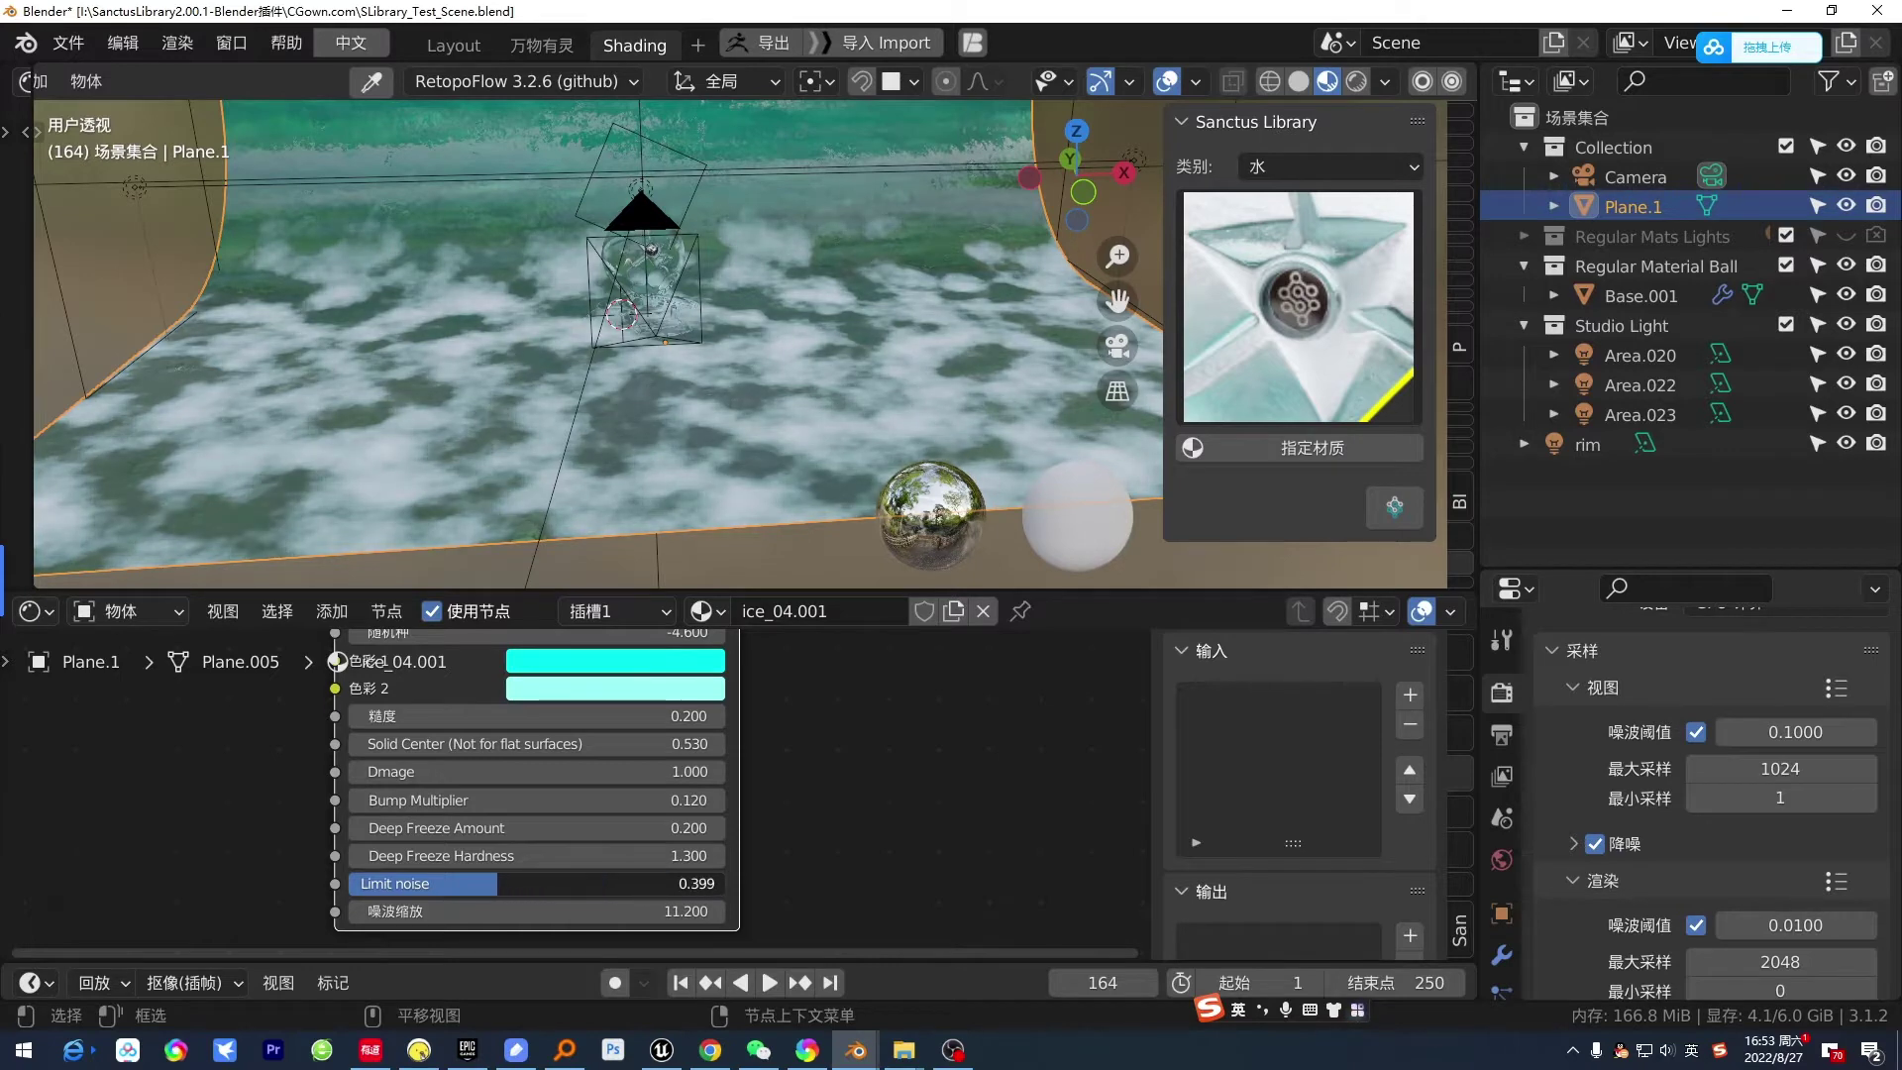
left_click_drag(458, 884, 610, 883)
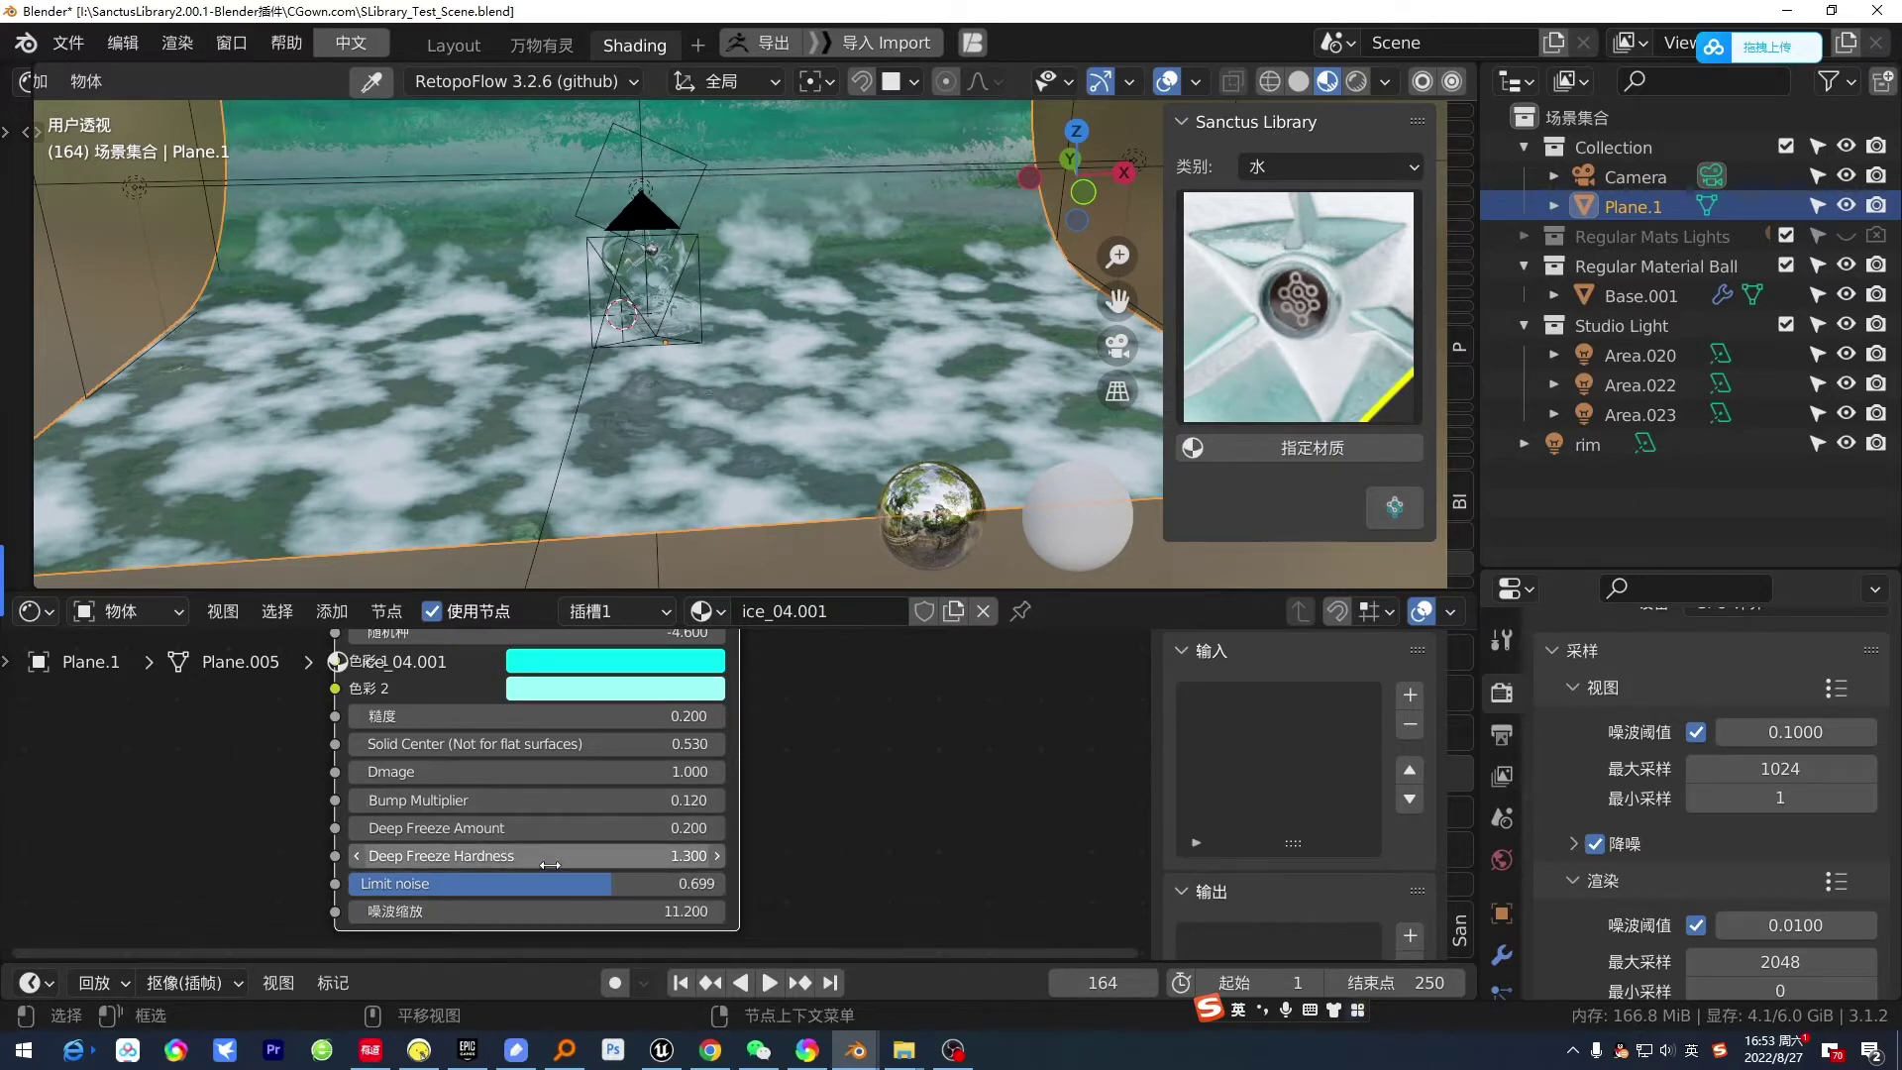
left_click_drag(525, 856, 673, 869)
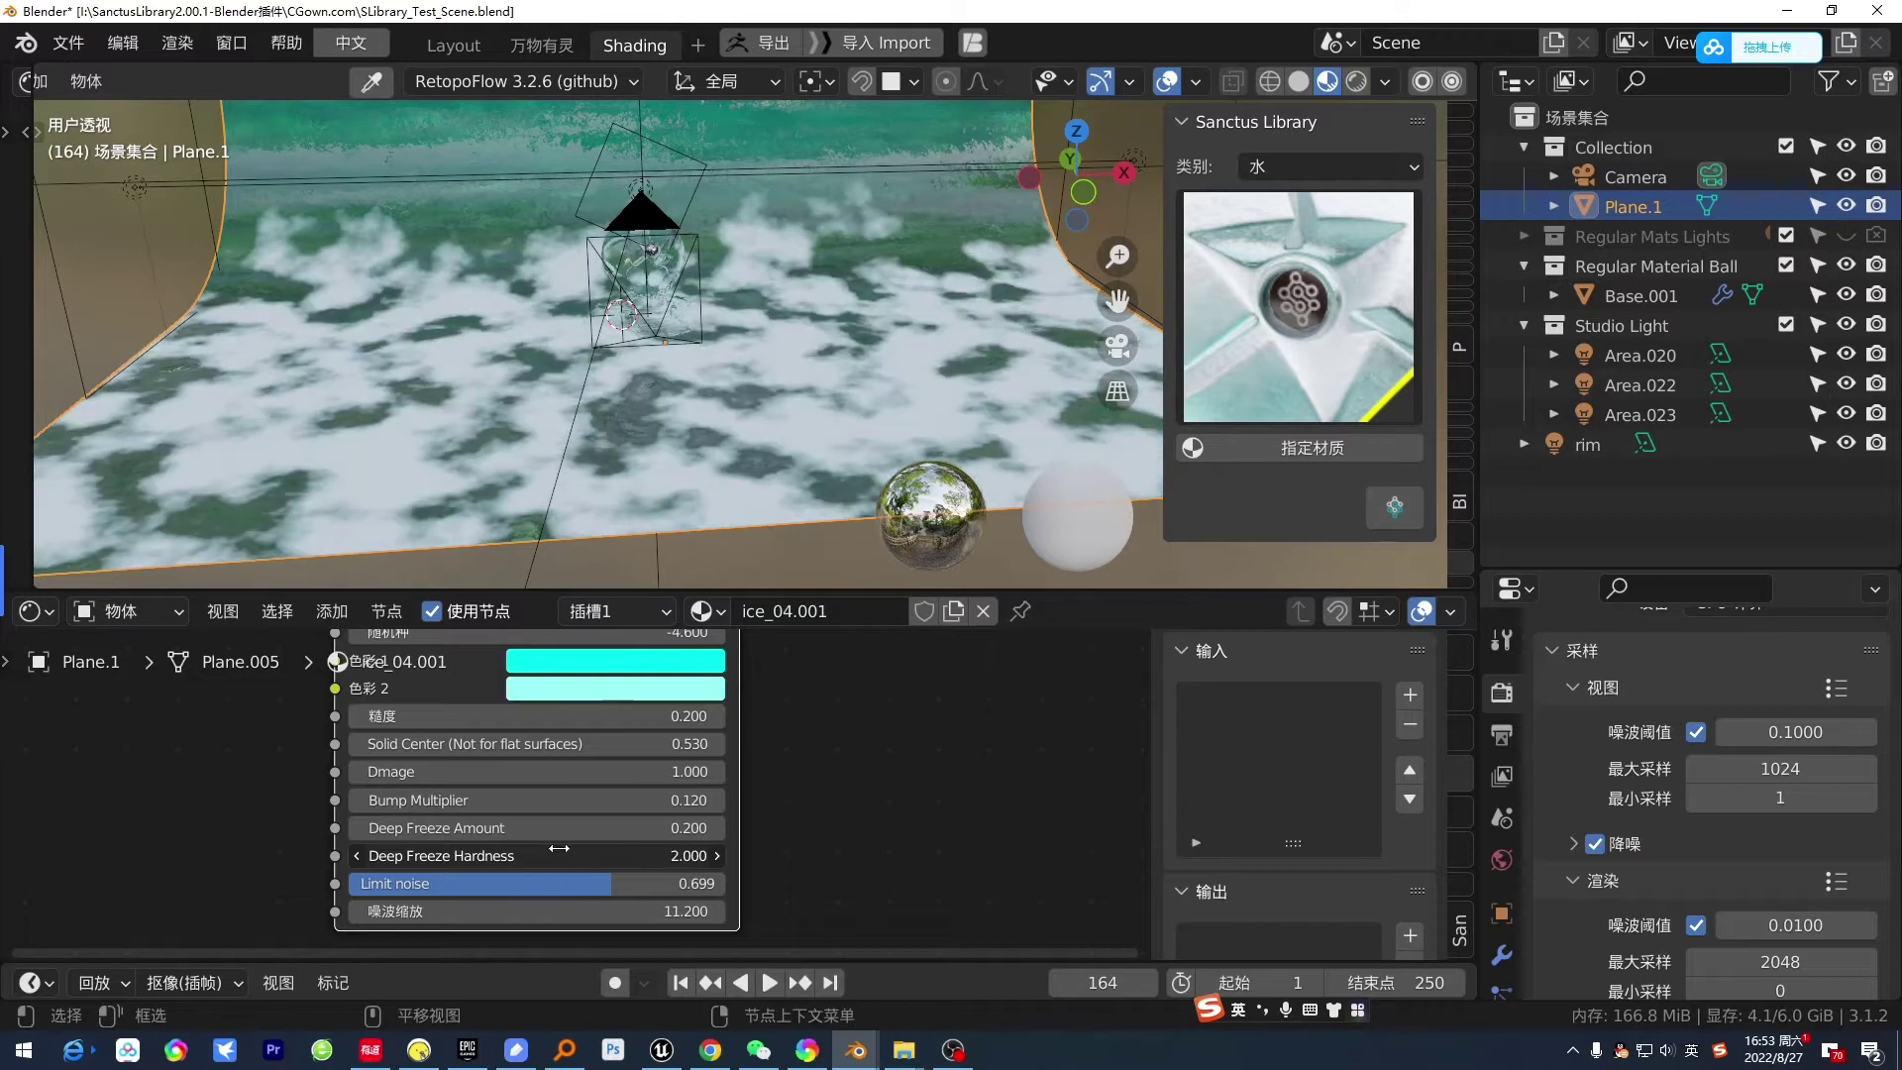
right_click(609, 858)
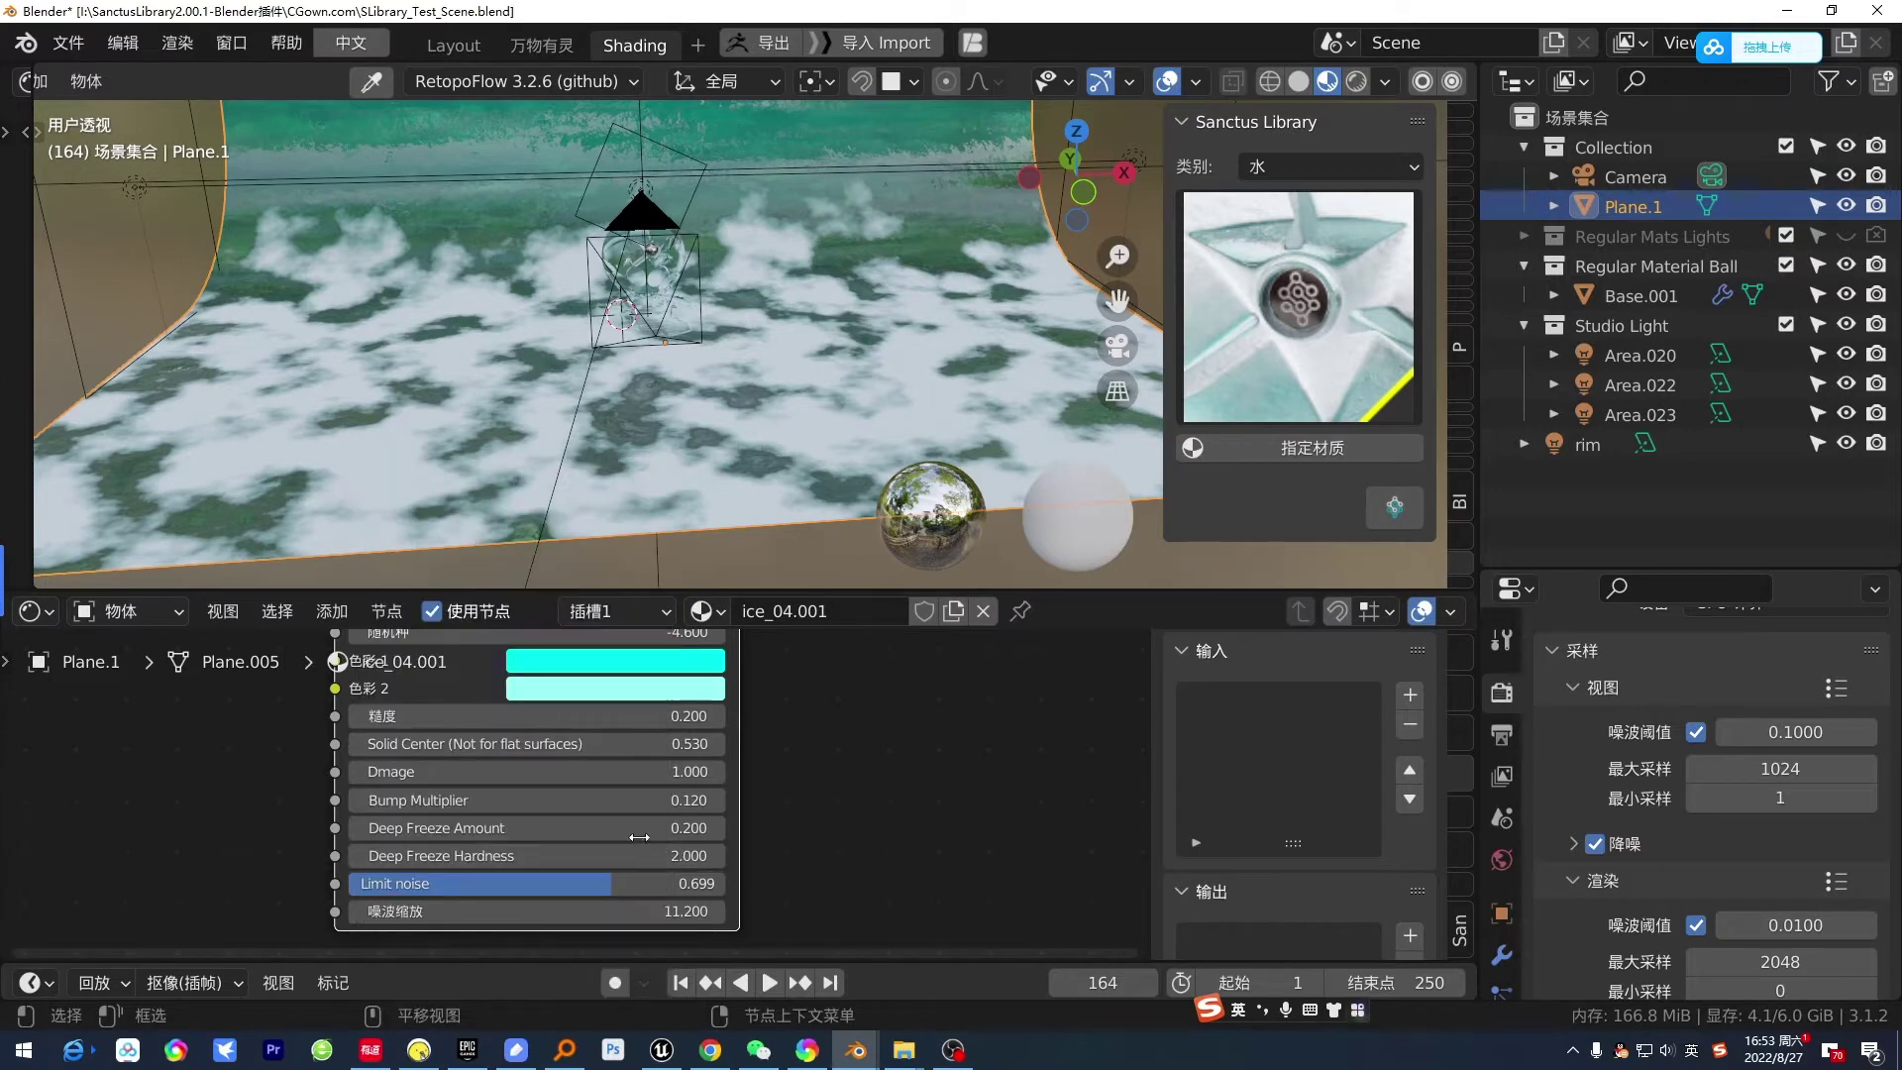
middle_click_drag(751, 744, 747, 852)
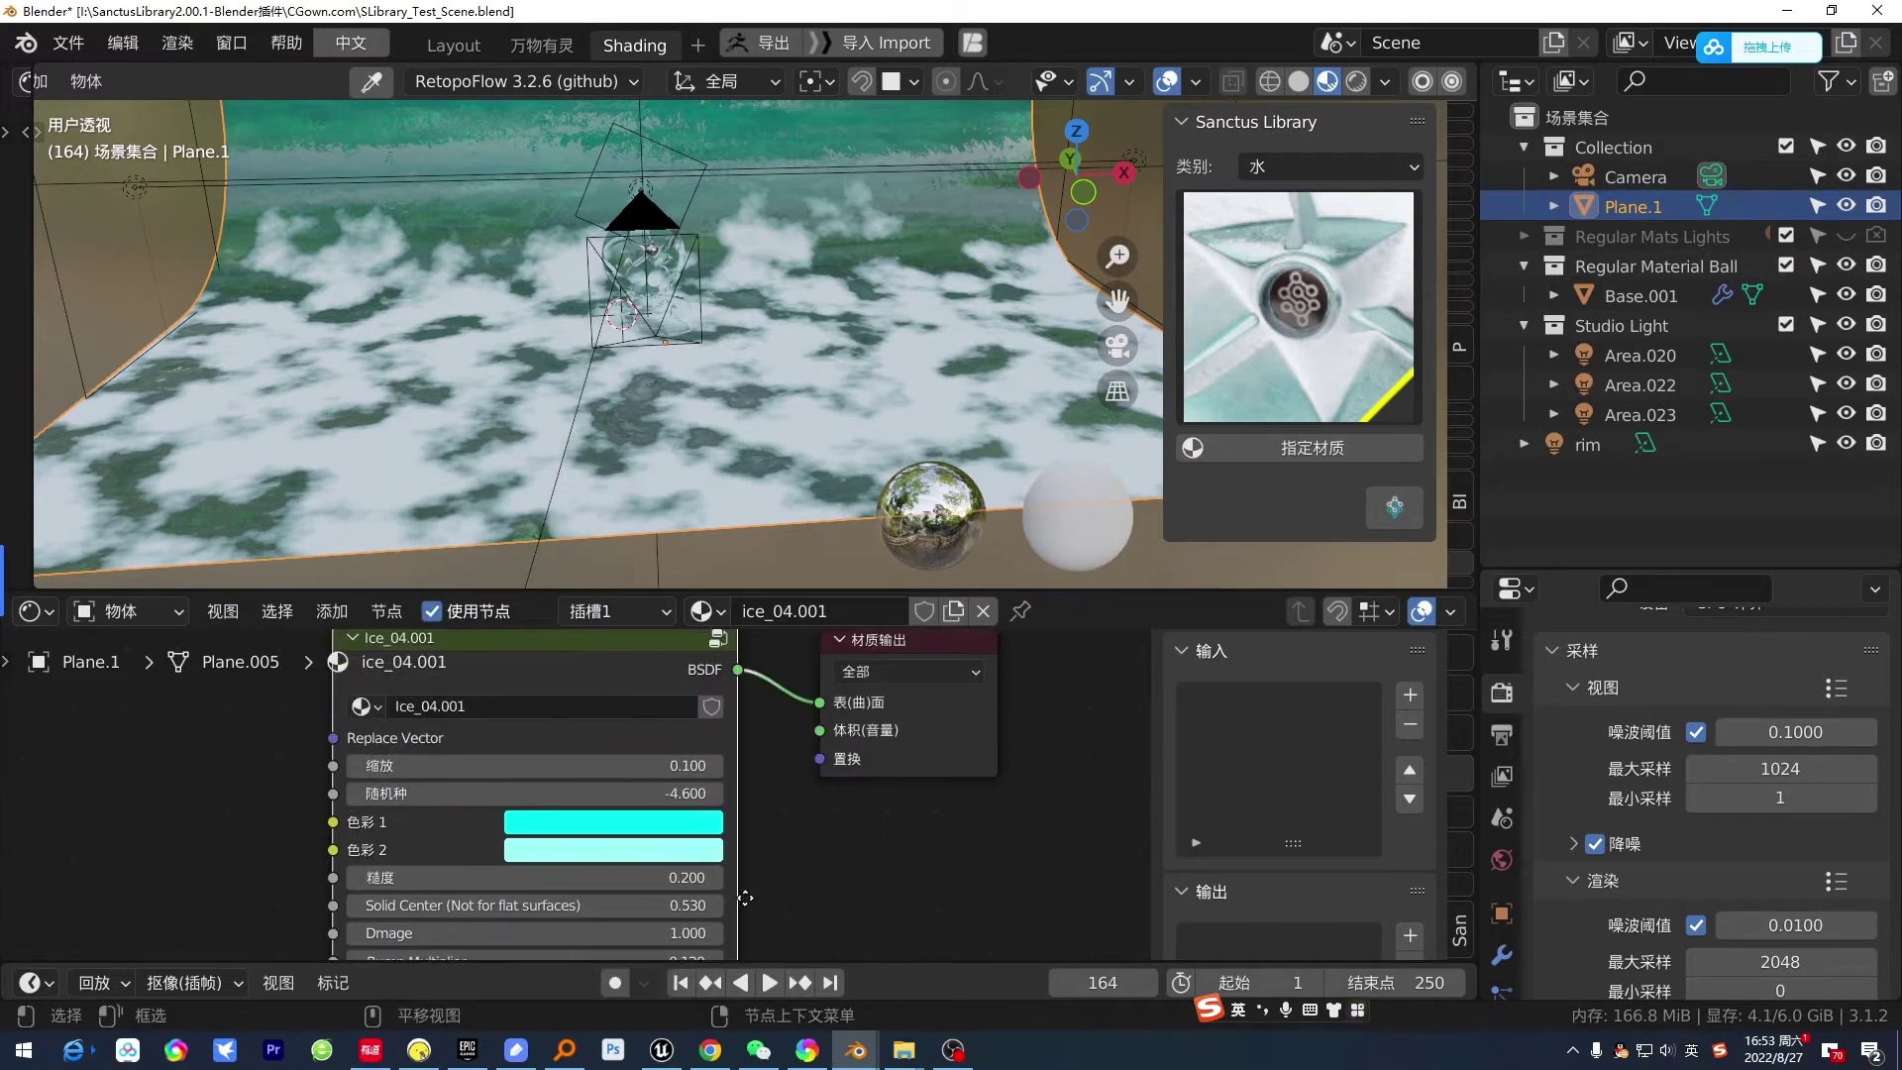
scroll(795, 738, "down", 3)
scroll(798, 741, "up", 1)
scroll(783, 807, "down", 2, "shift")
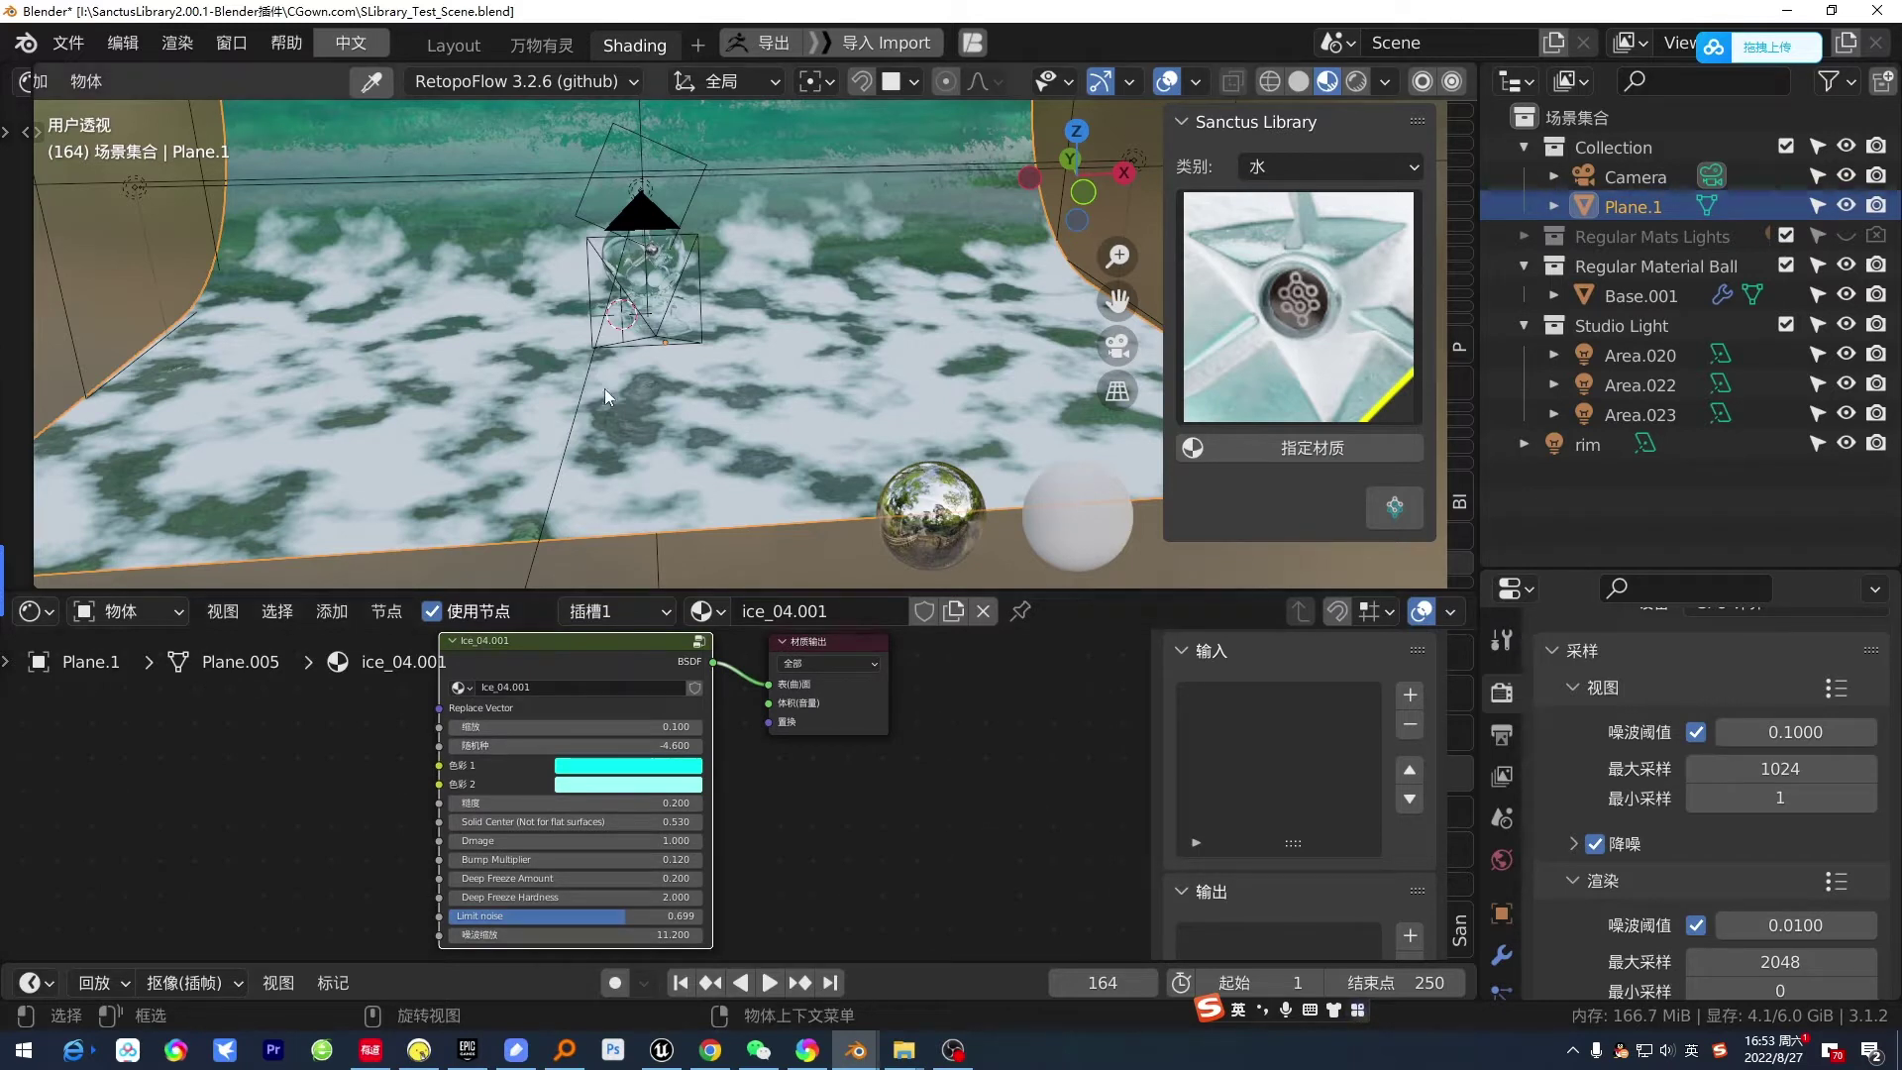
- Select the glass ball Base.001, dismiss the ad pop-up, and orbit around it
left_click(666, 286)
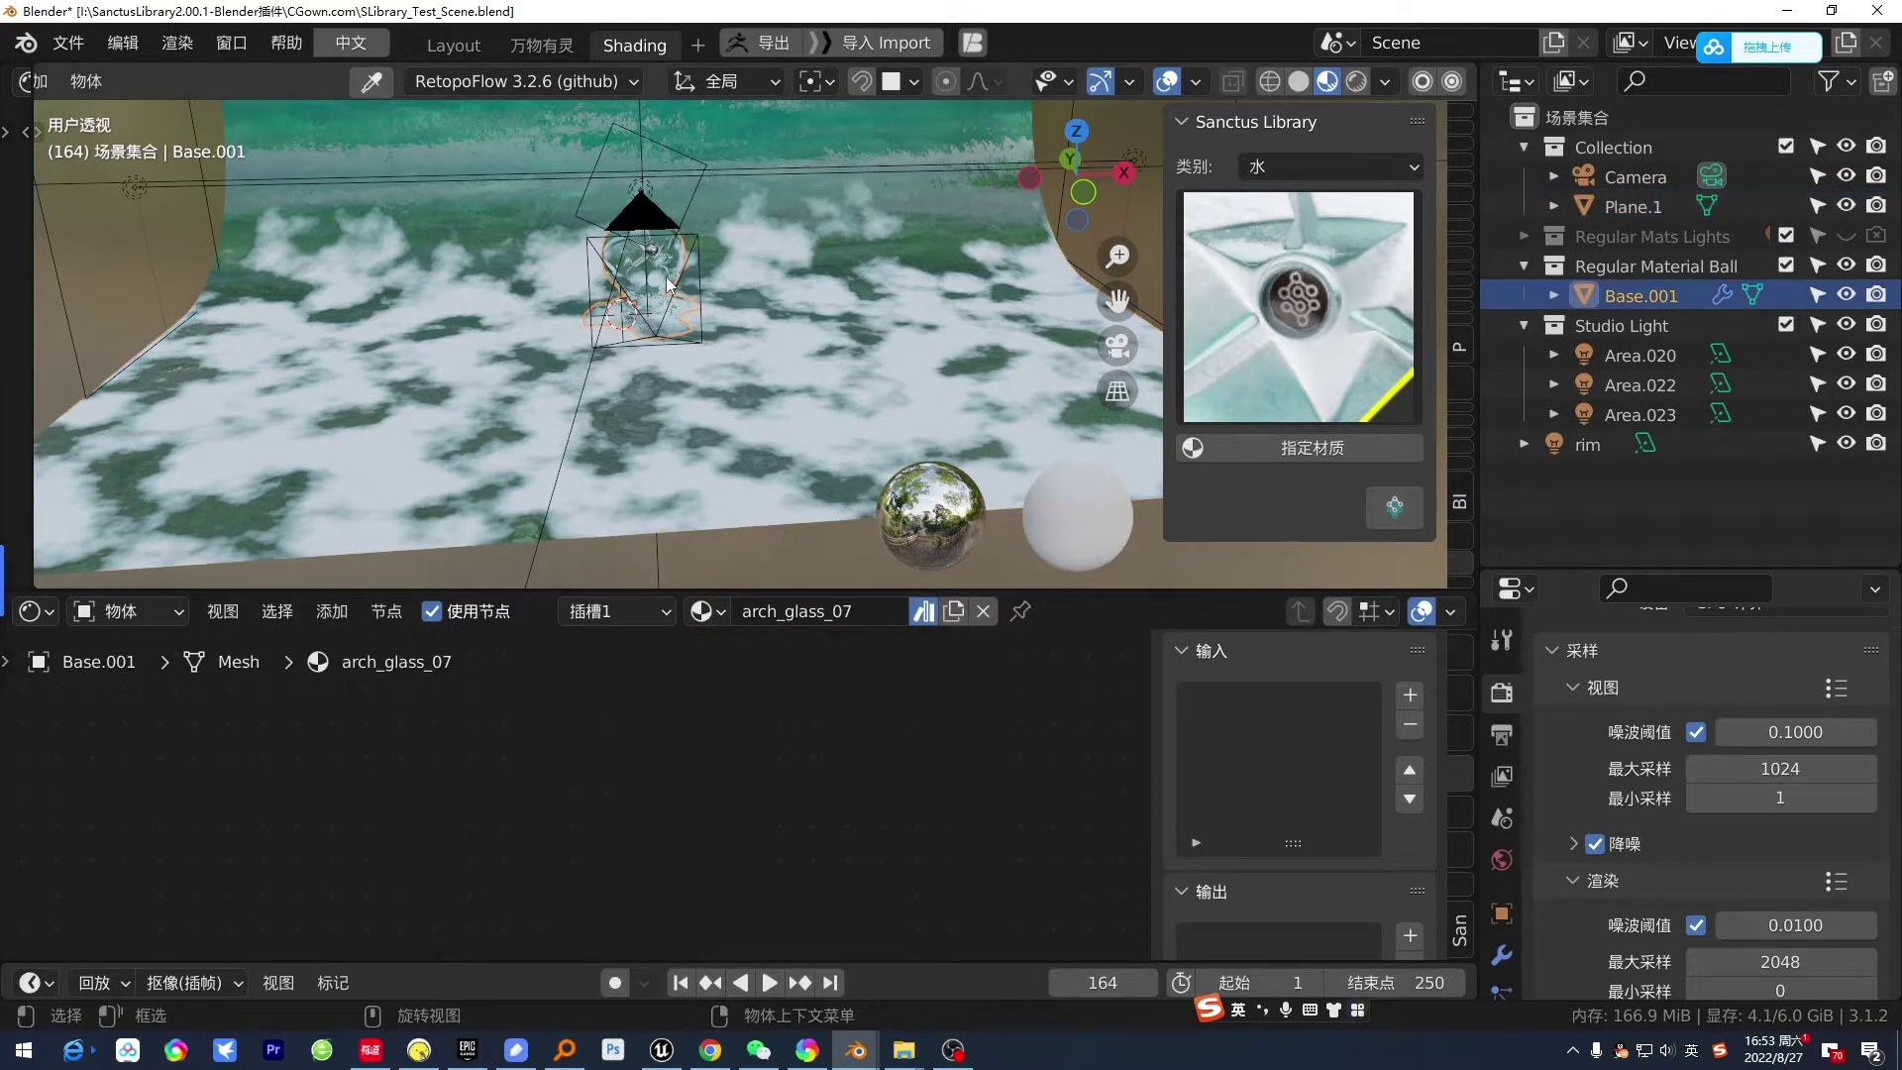
mouse_move(682, 389)
middle_mouse_down()
mouse_move(645, 343)
mouse_move(753, 426)
middle_mouse_up()
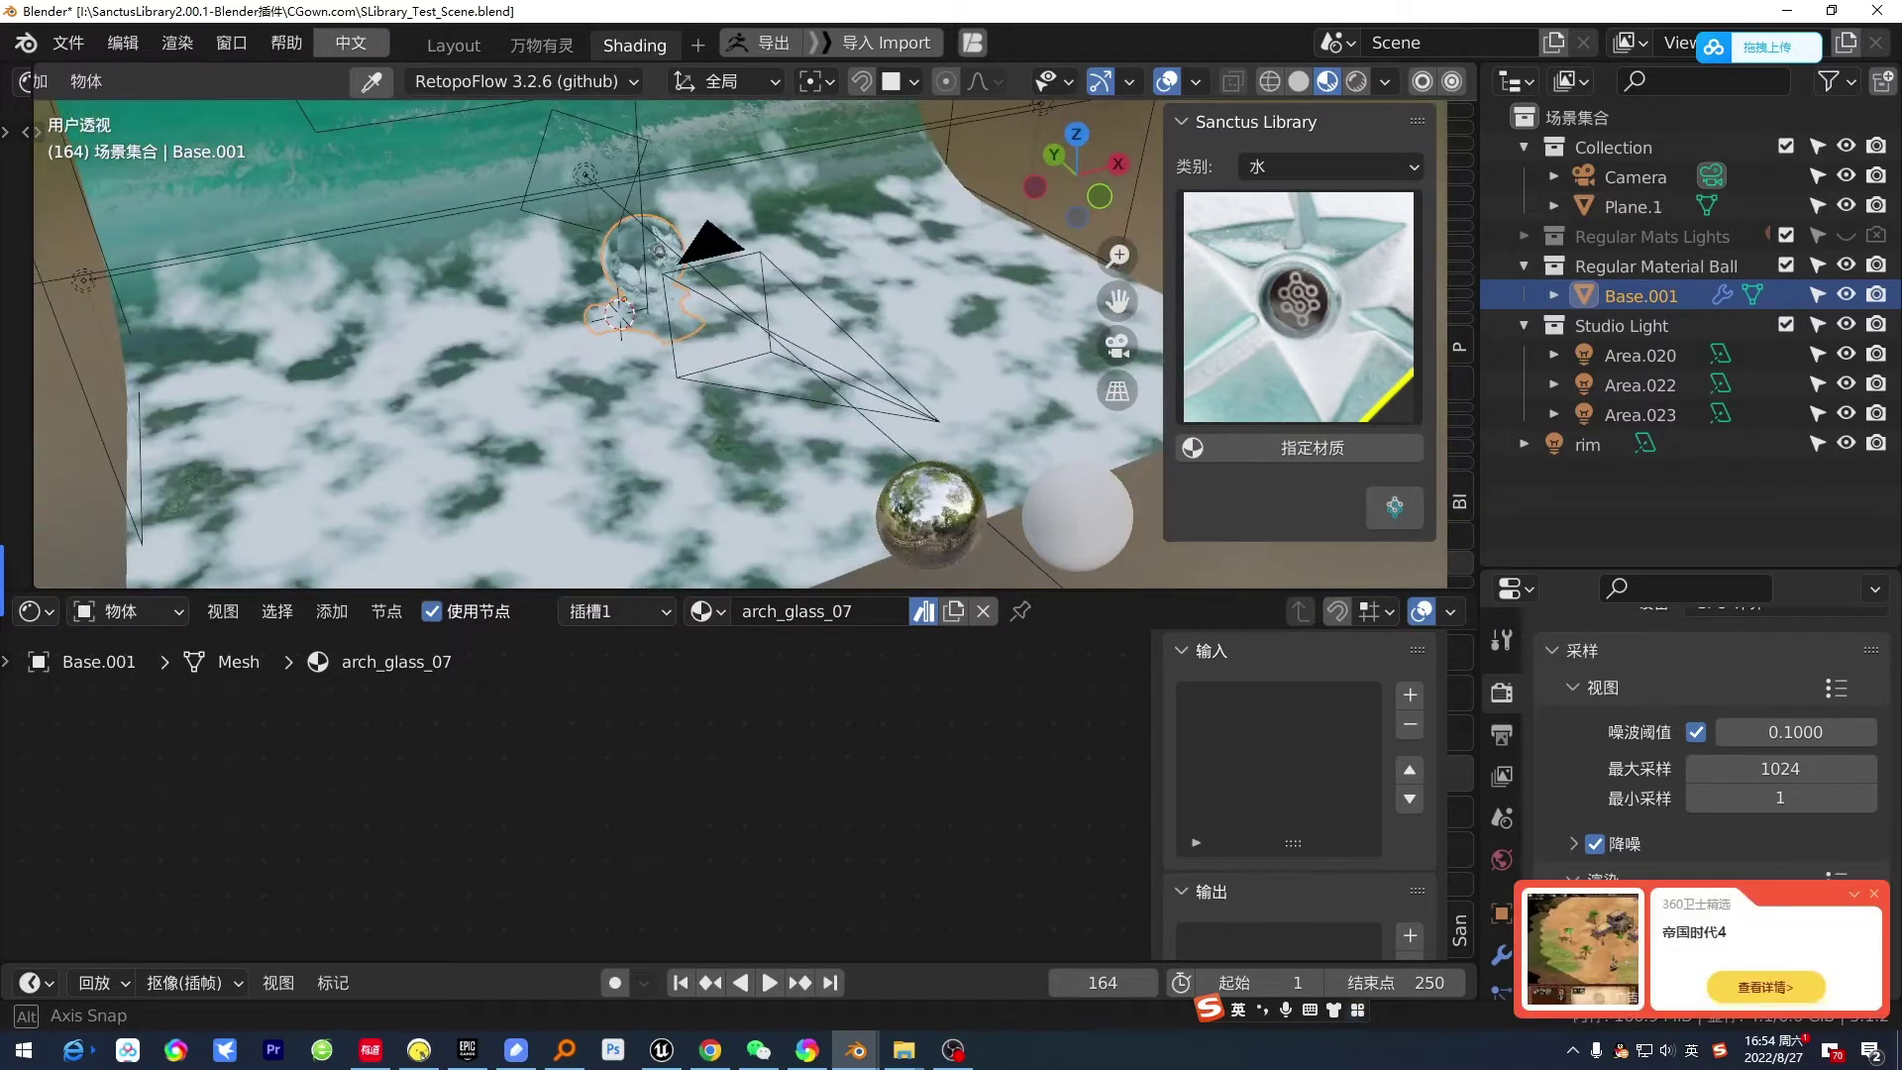
left_click(1873, 896)
mouse_move(889, 411)
middle_mouse_down()
mouse_move(819, 410)
mouse_move(769, 363)
middle_mouse_up()
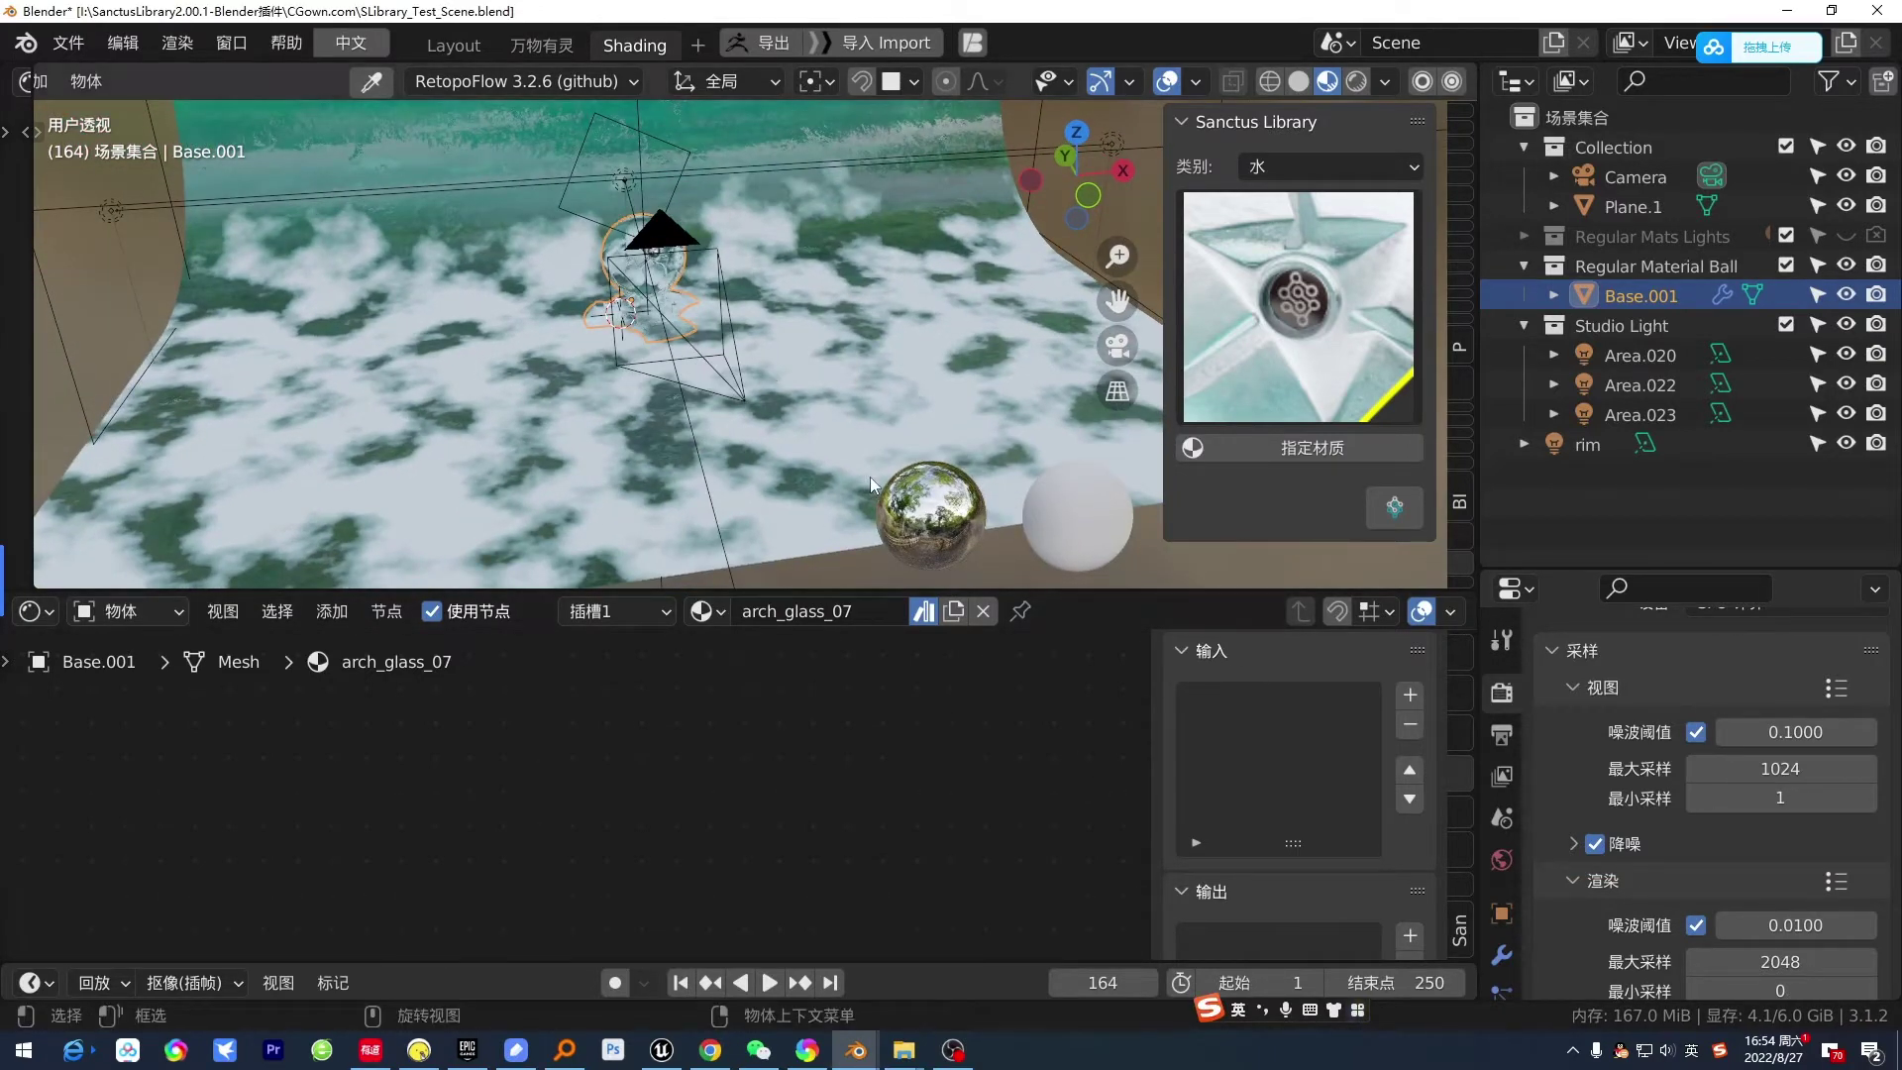
mouse_move(789, 308)
middle_mouse_down()
mouse_move(976, 287)
mouse_move(854, 281)
mouse_move(1351, 335)
middle_mouse_up()
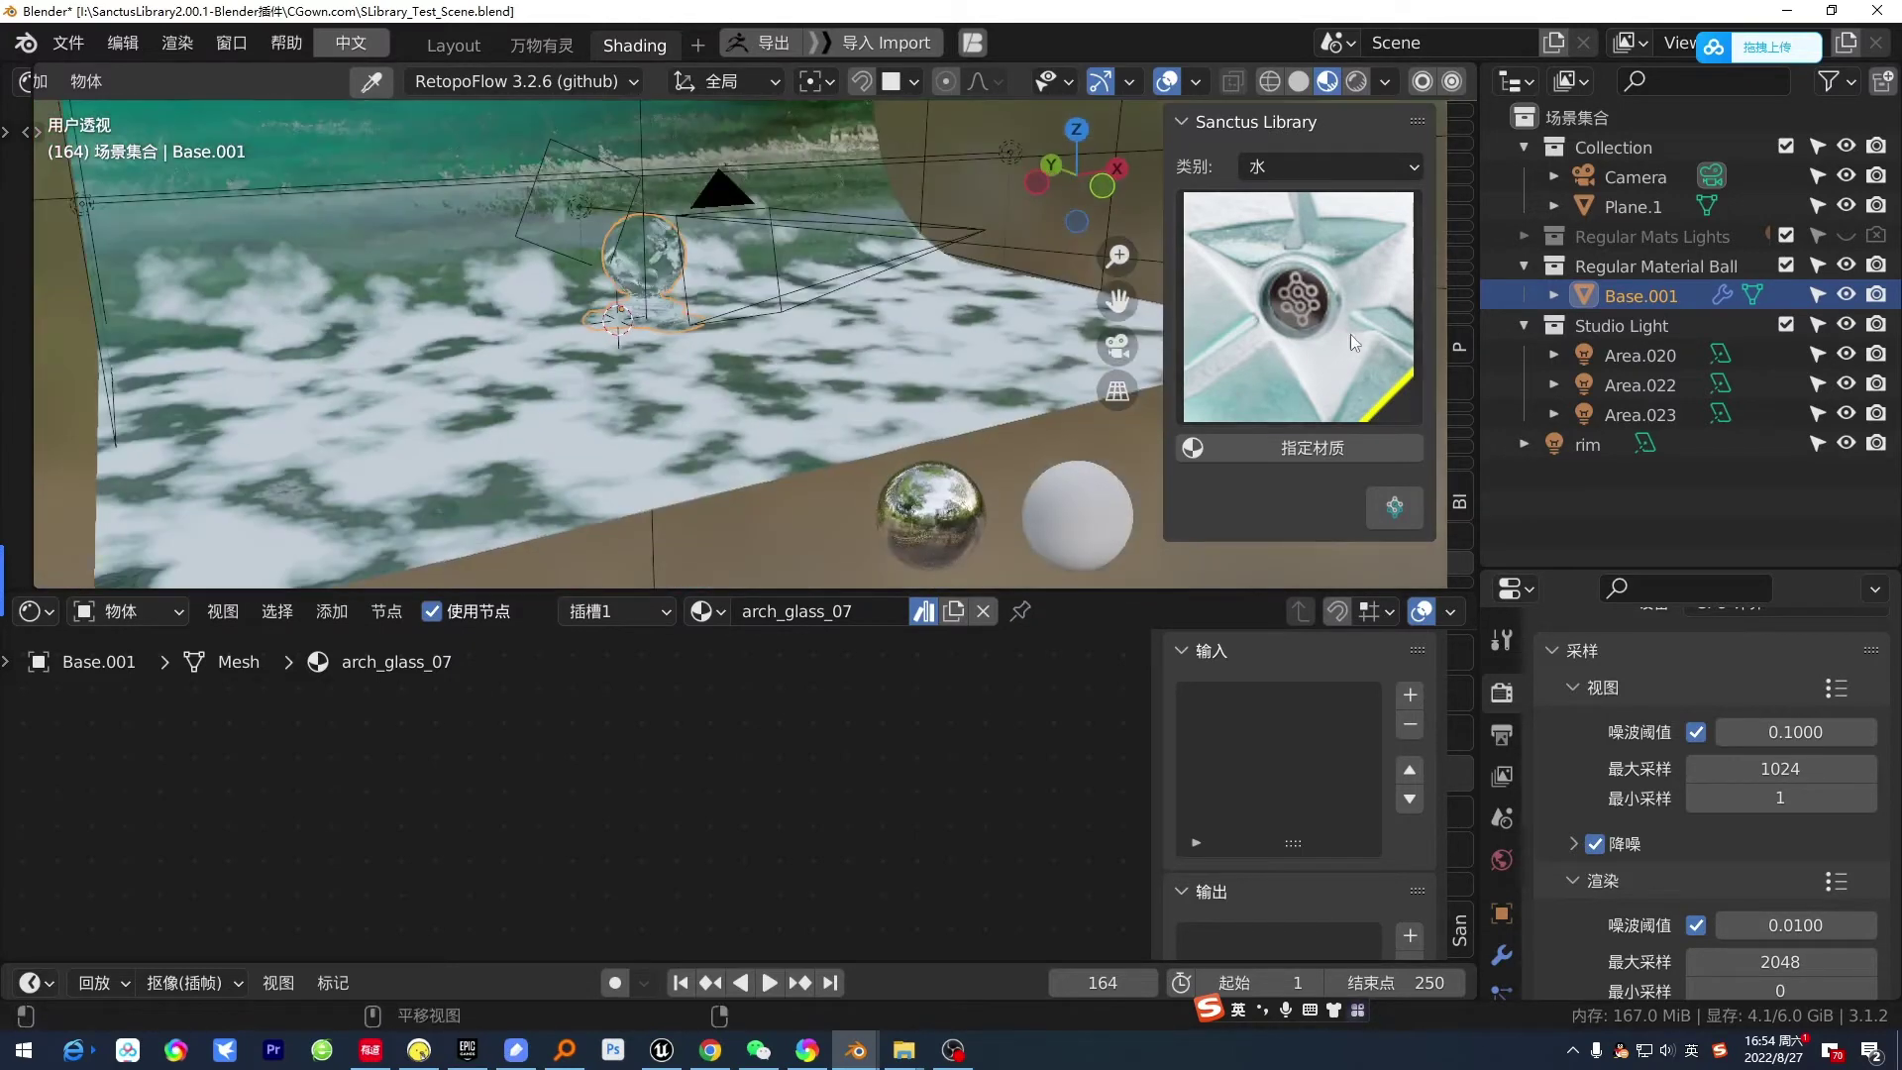
- Cycle the Sanctus Library category through 建筑, 布料 and Food to Metals
left_click(1343, 158)
left_click(1351, 198)
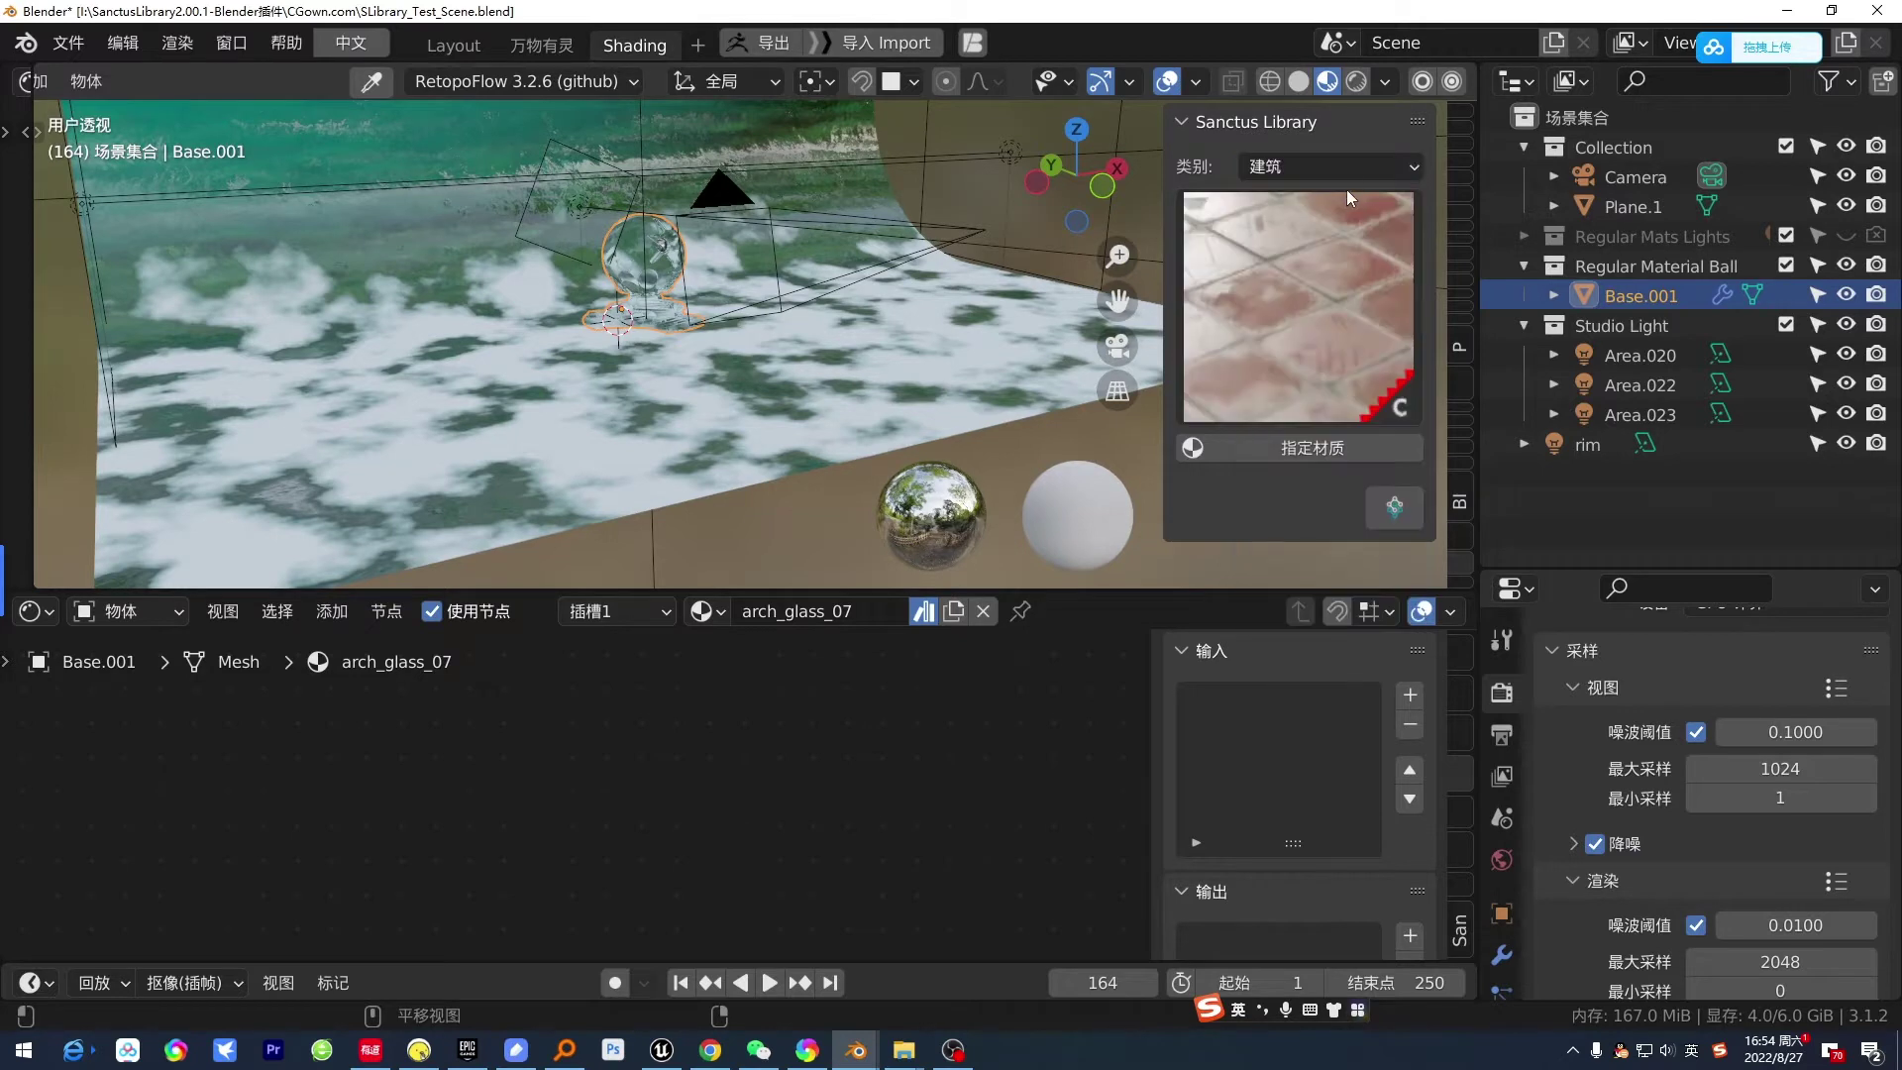
left_click(1350, 171)
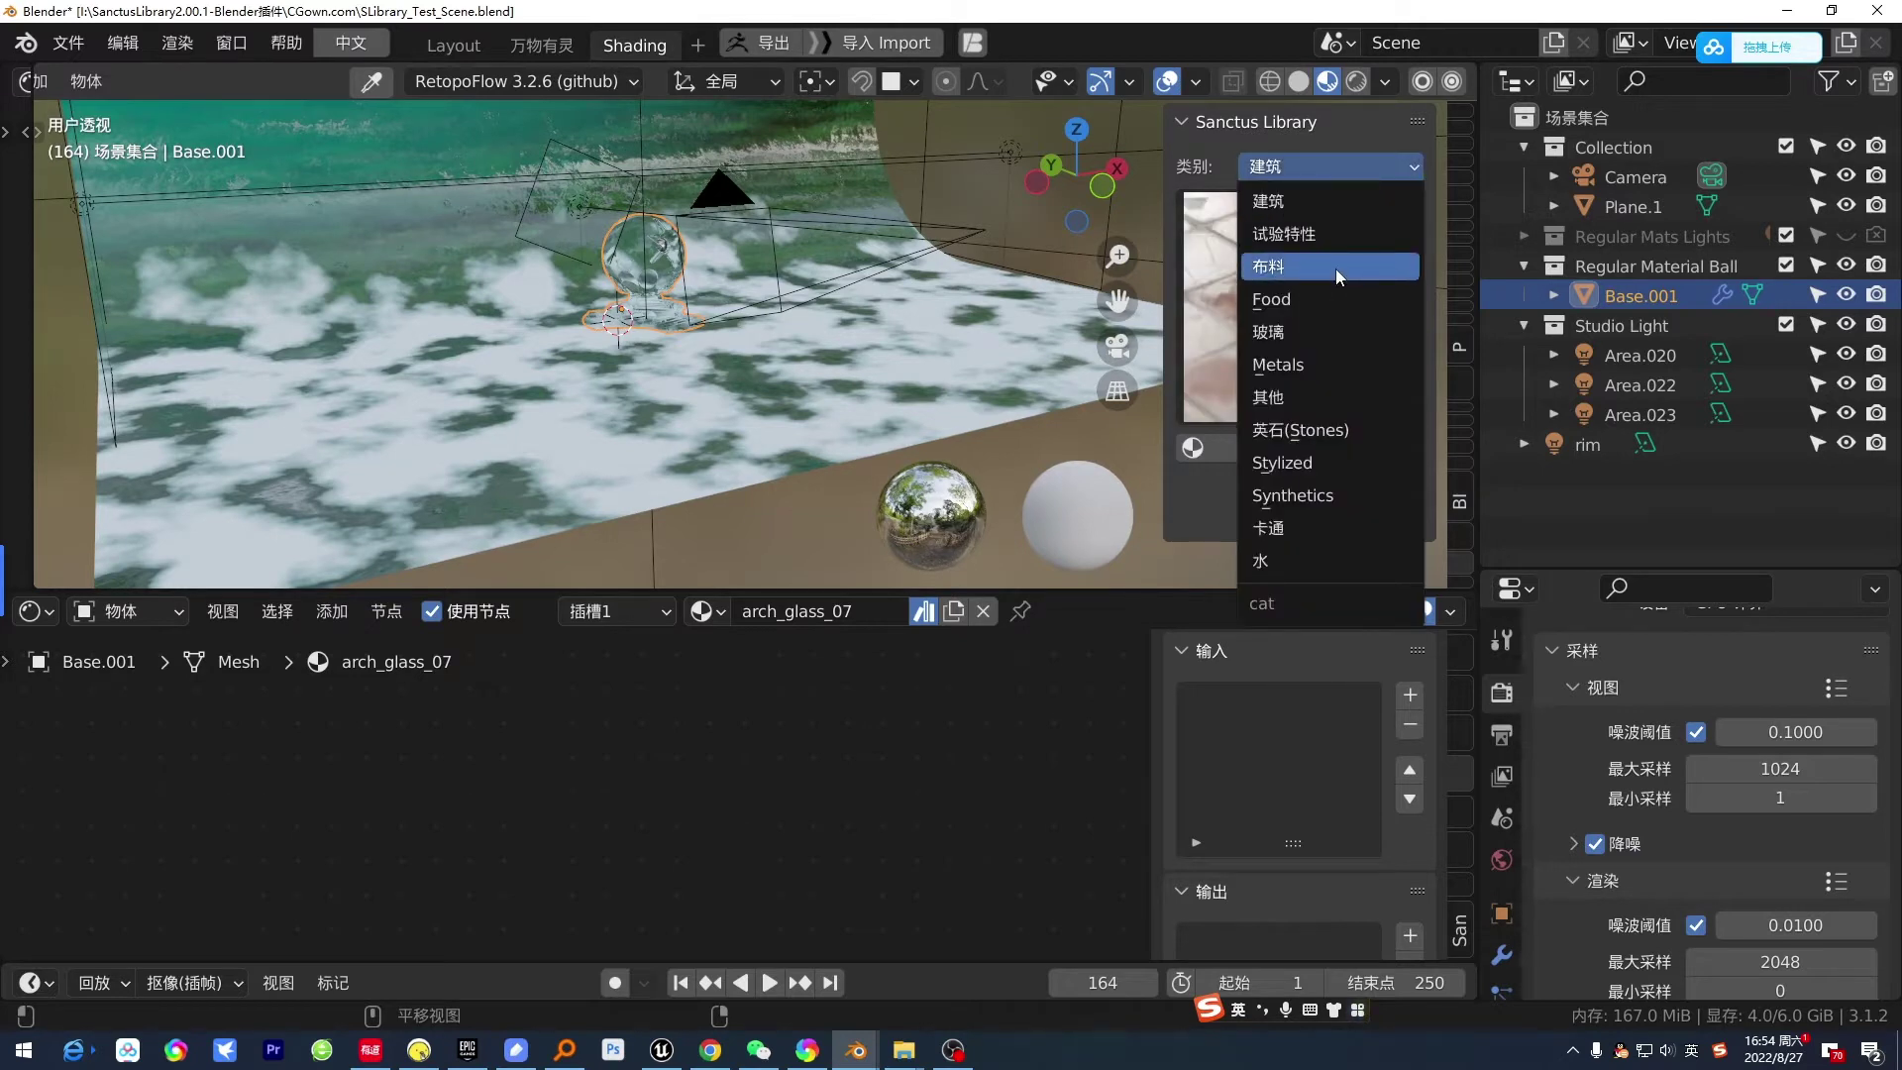
left_click(1336, 269)
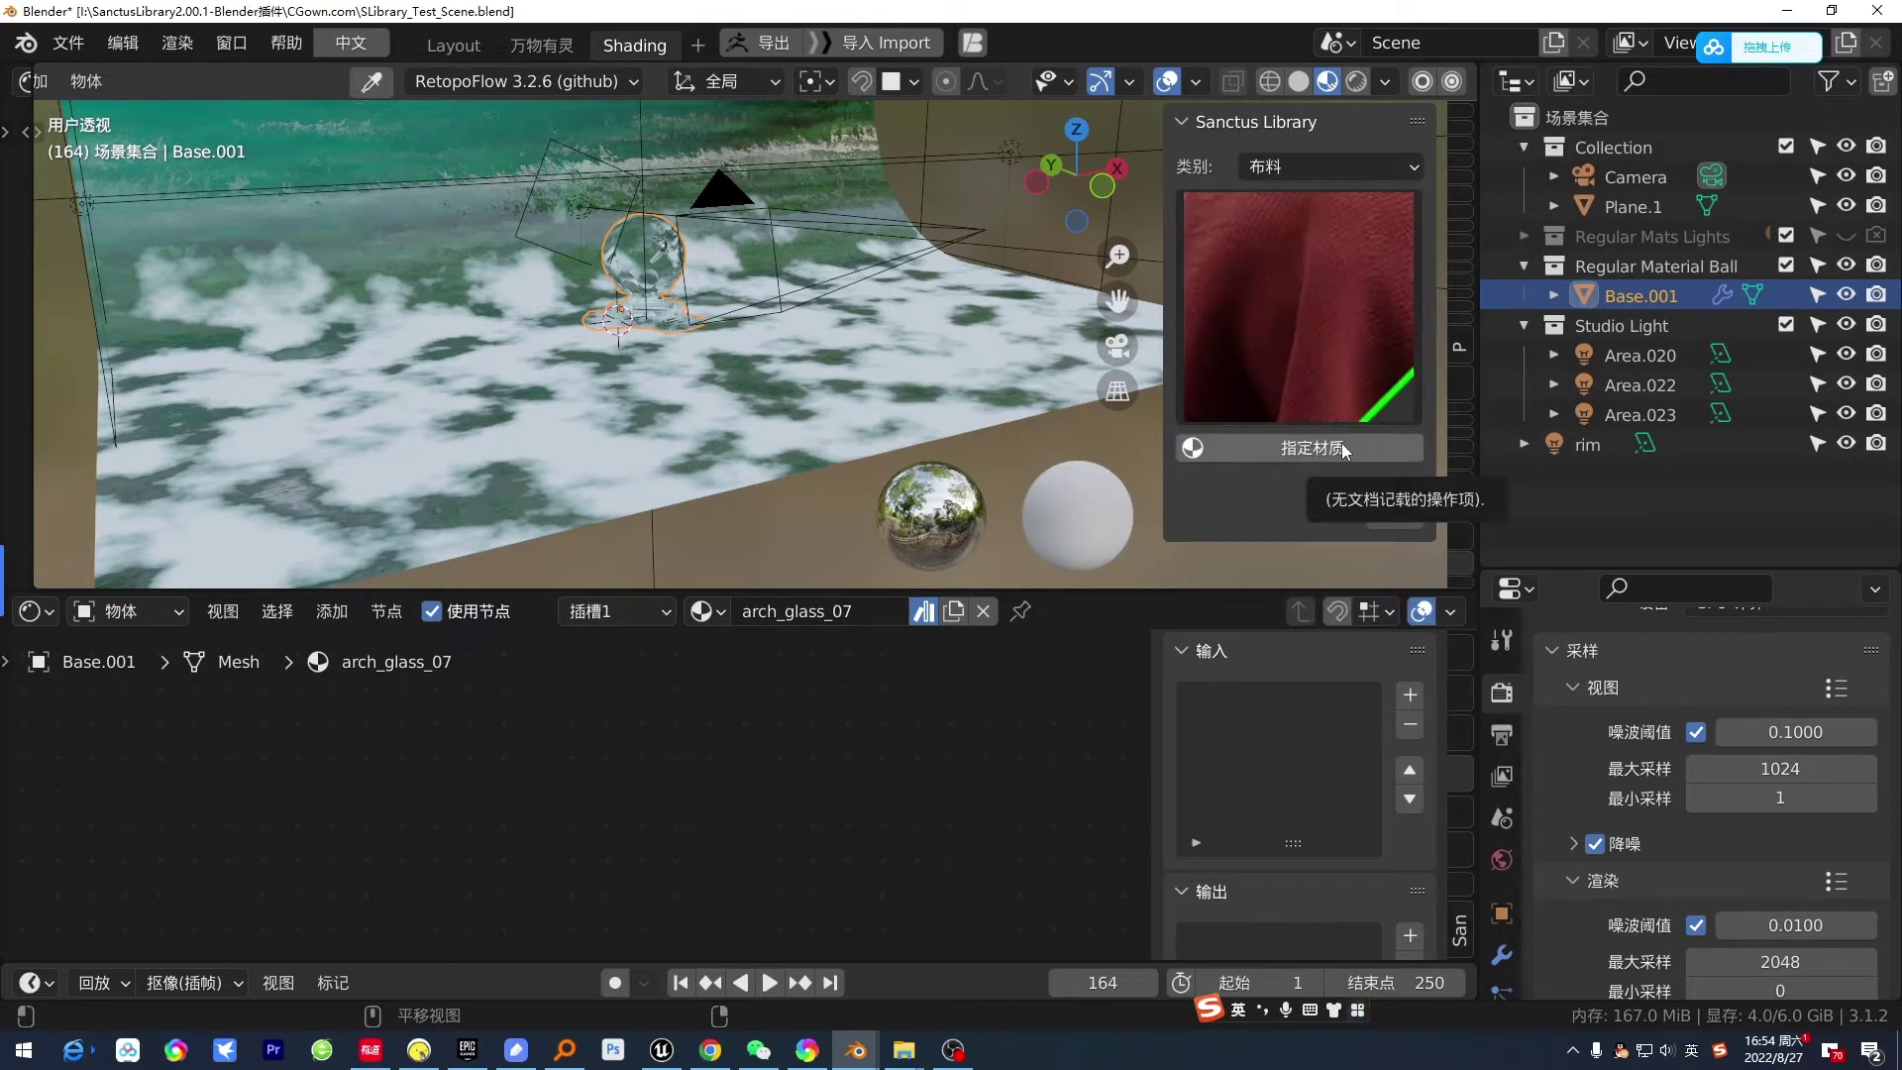
left_click(1331, 171)
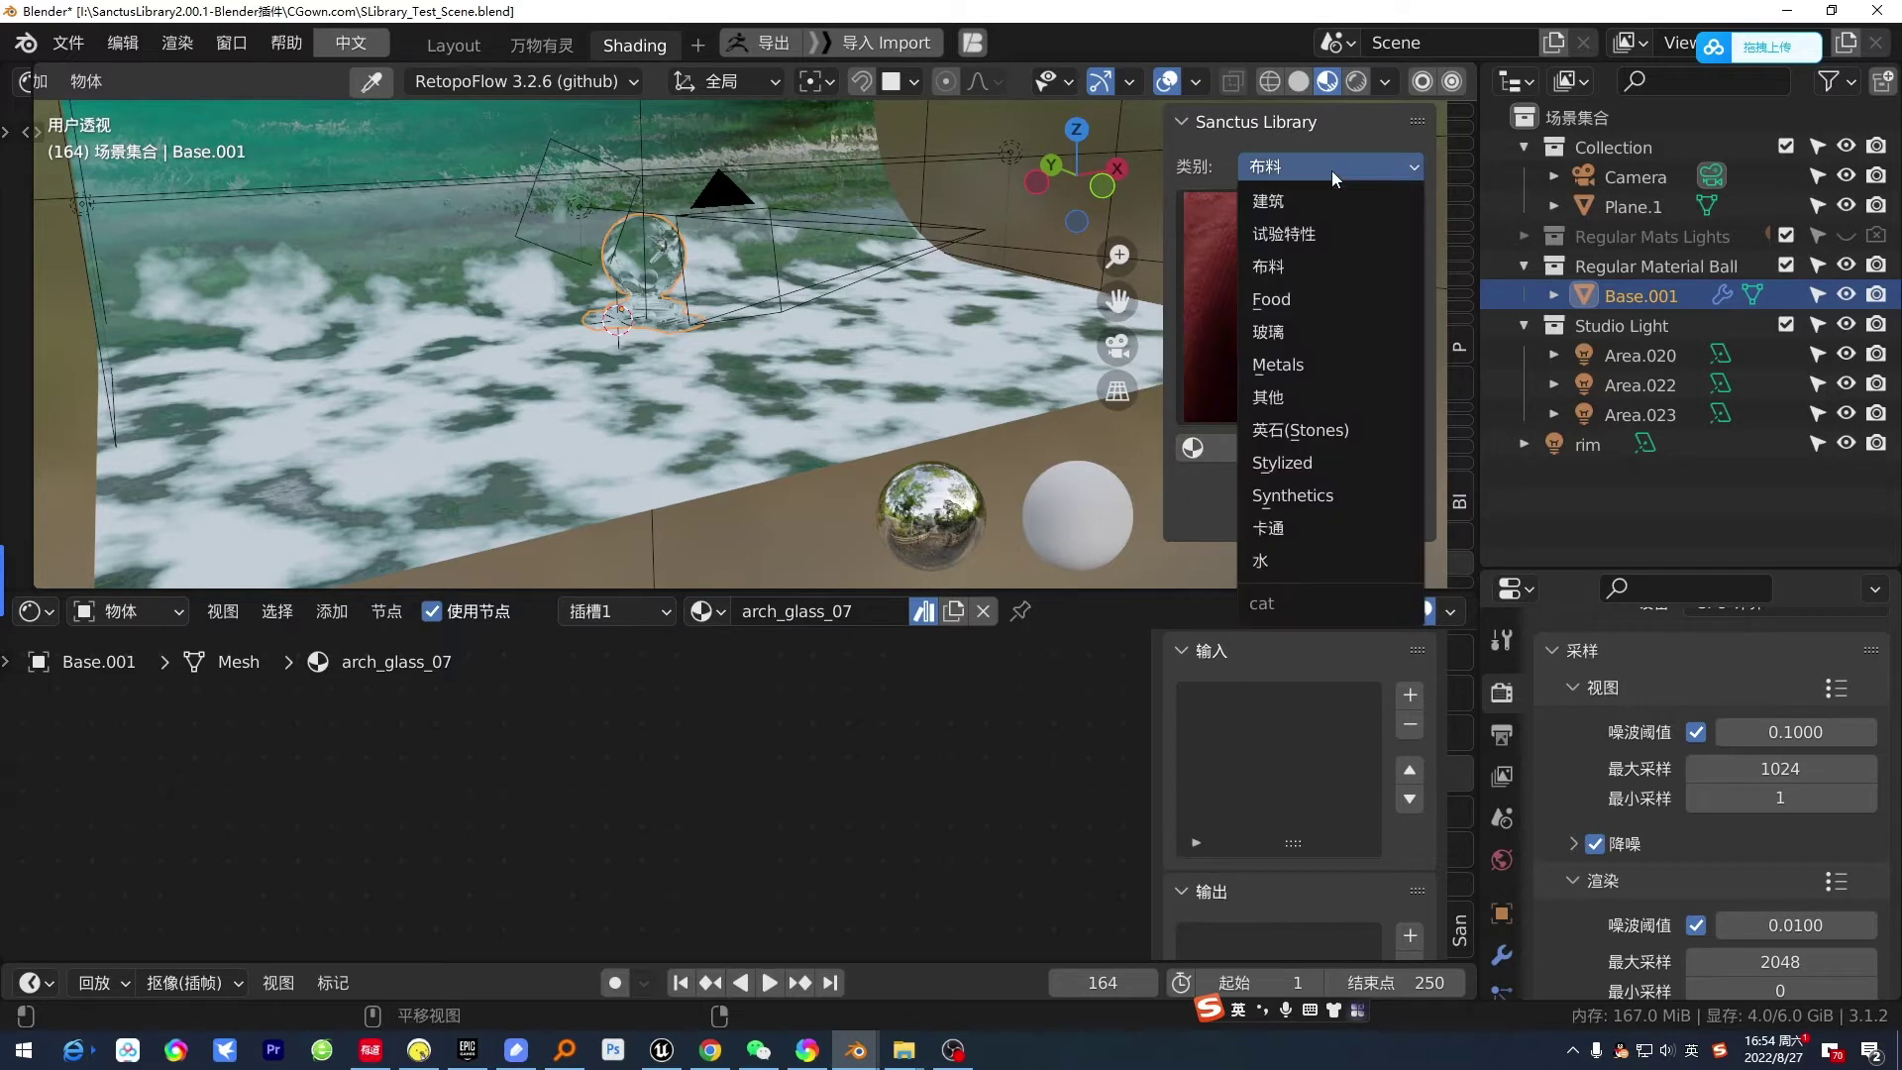
left_click(1330, 308)
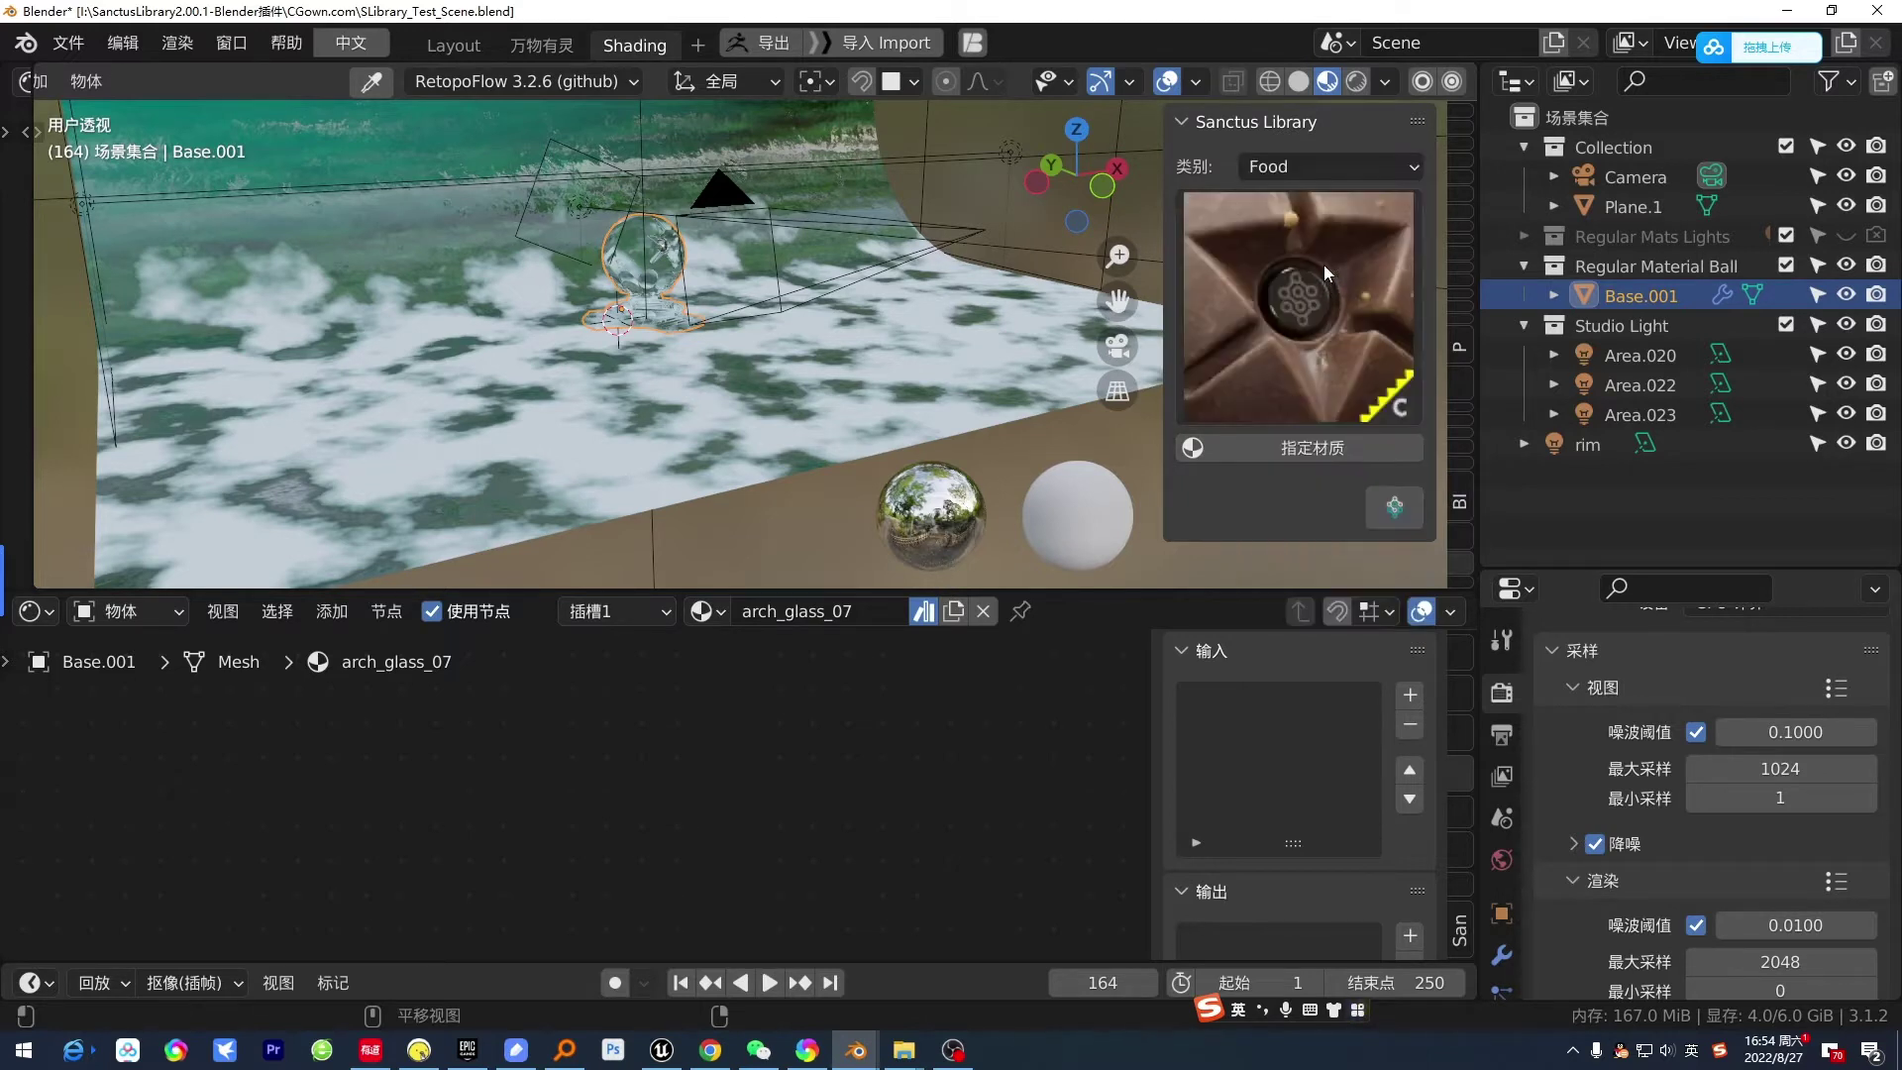
left_click(1338, 166)
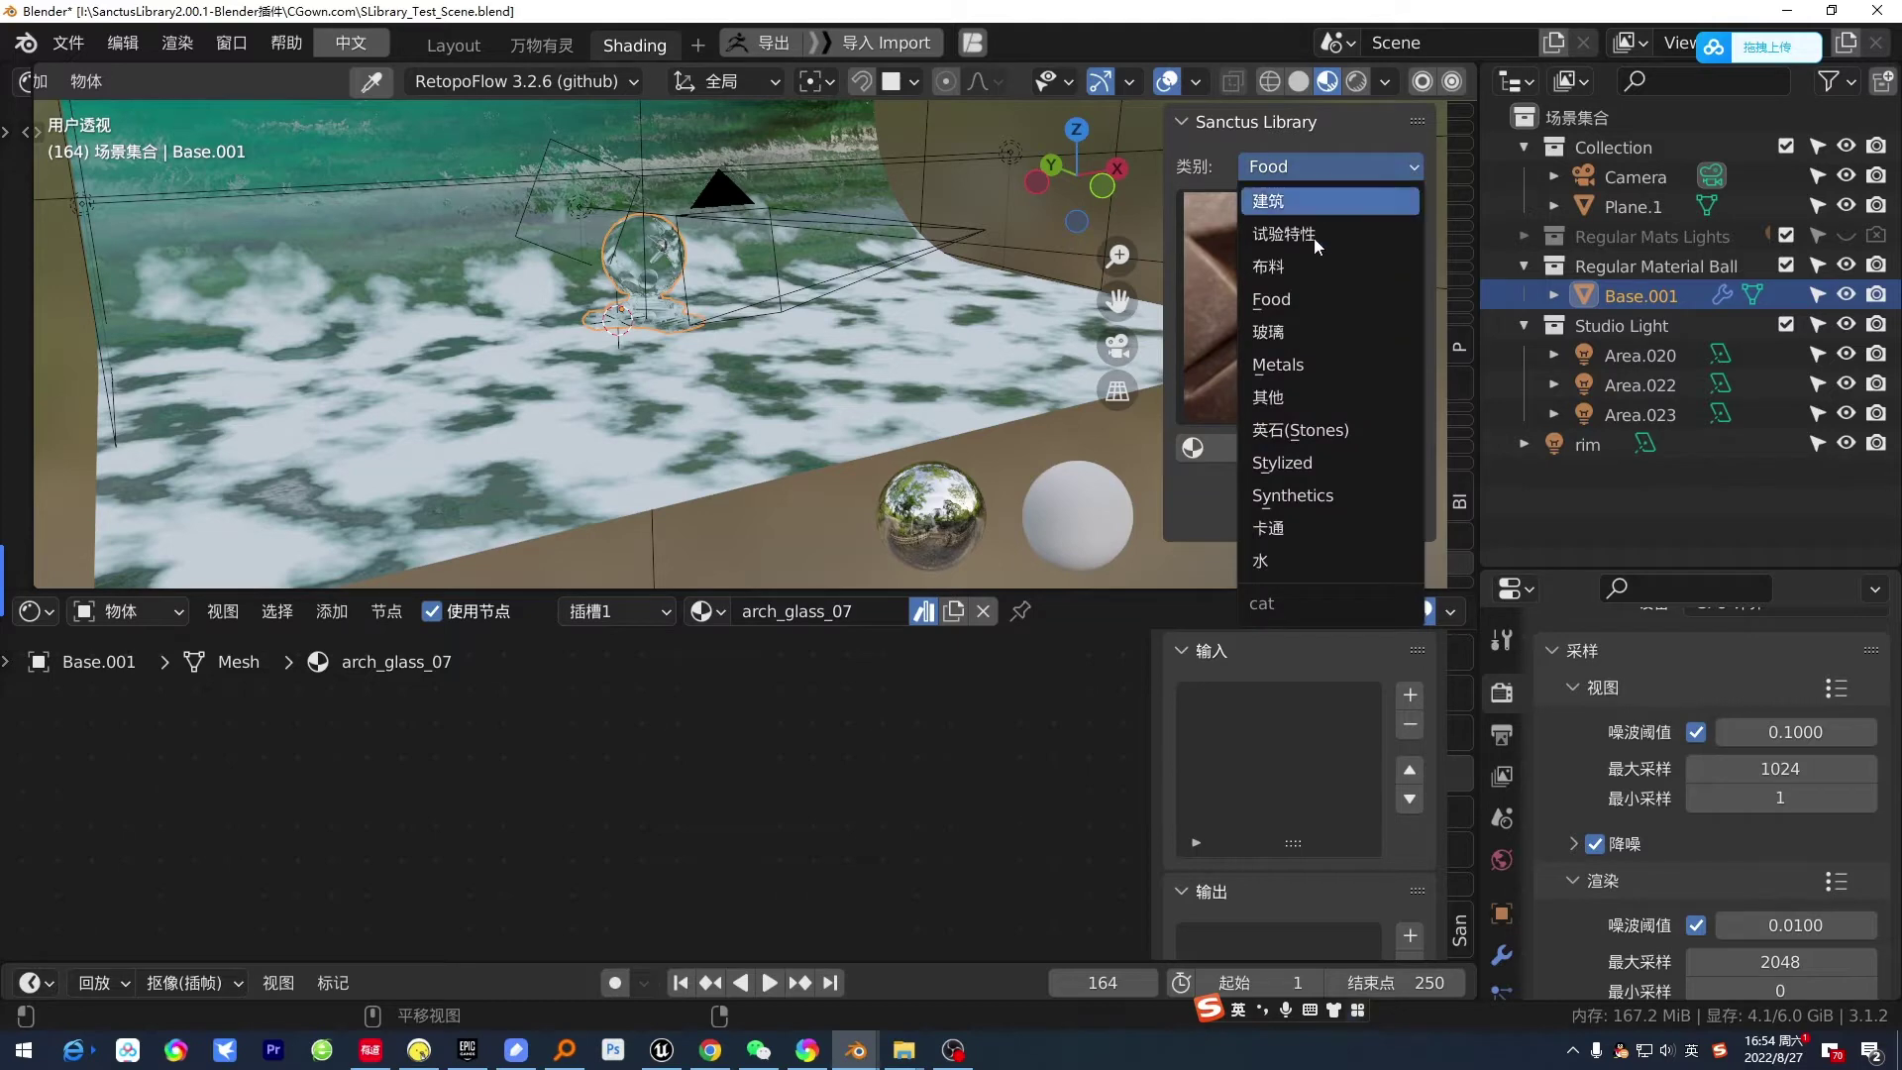
left_click(1324, 364)
- Apply the mm_03 metal mesh material to Base.001 and zoom in to inspect it
left_click(1334, 355)
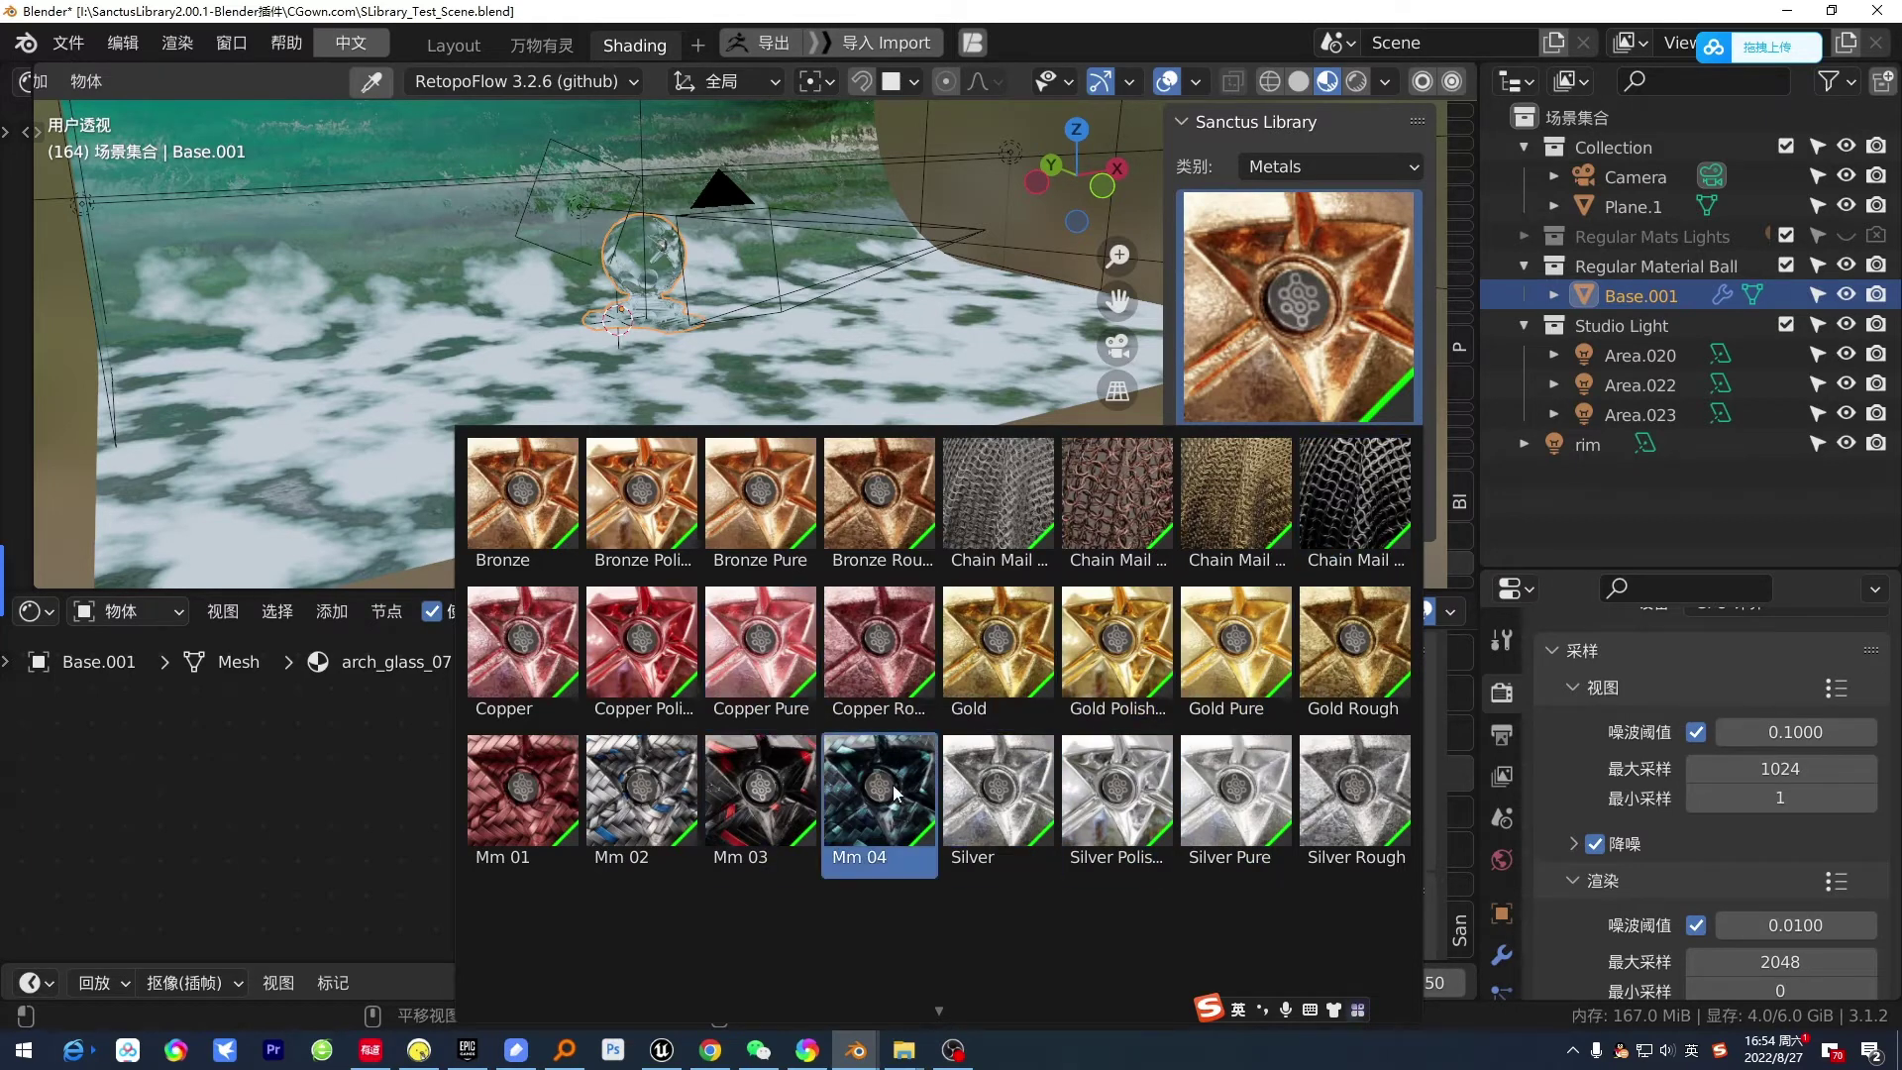
left_click(755, 797)
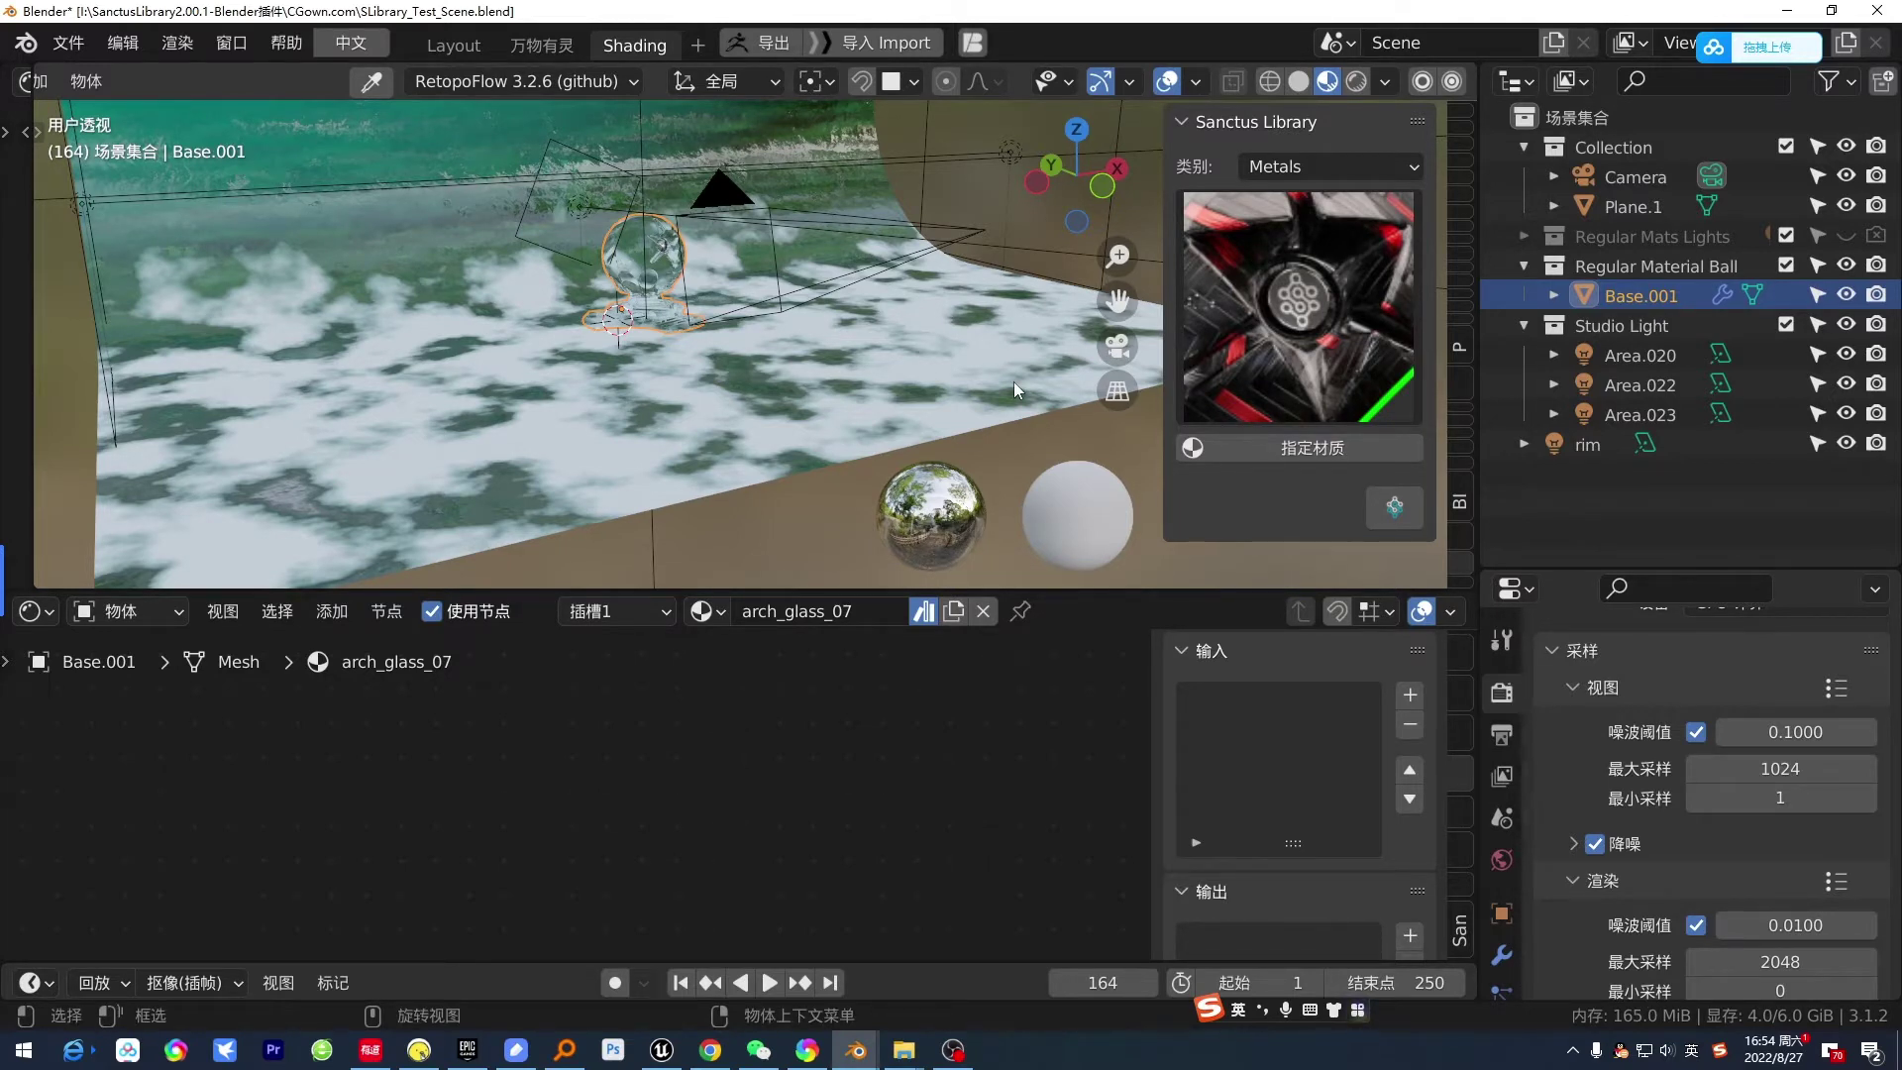
mouse_move(718, 355)
middle_mouse_down()
mouse_move(665, 447)
mouse_move(659, 260)
middle_mouse_up()
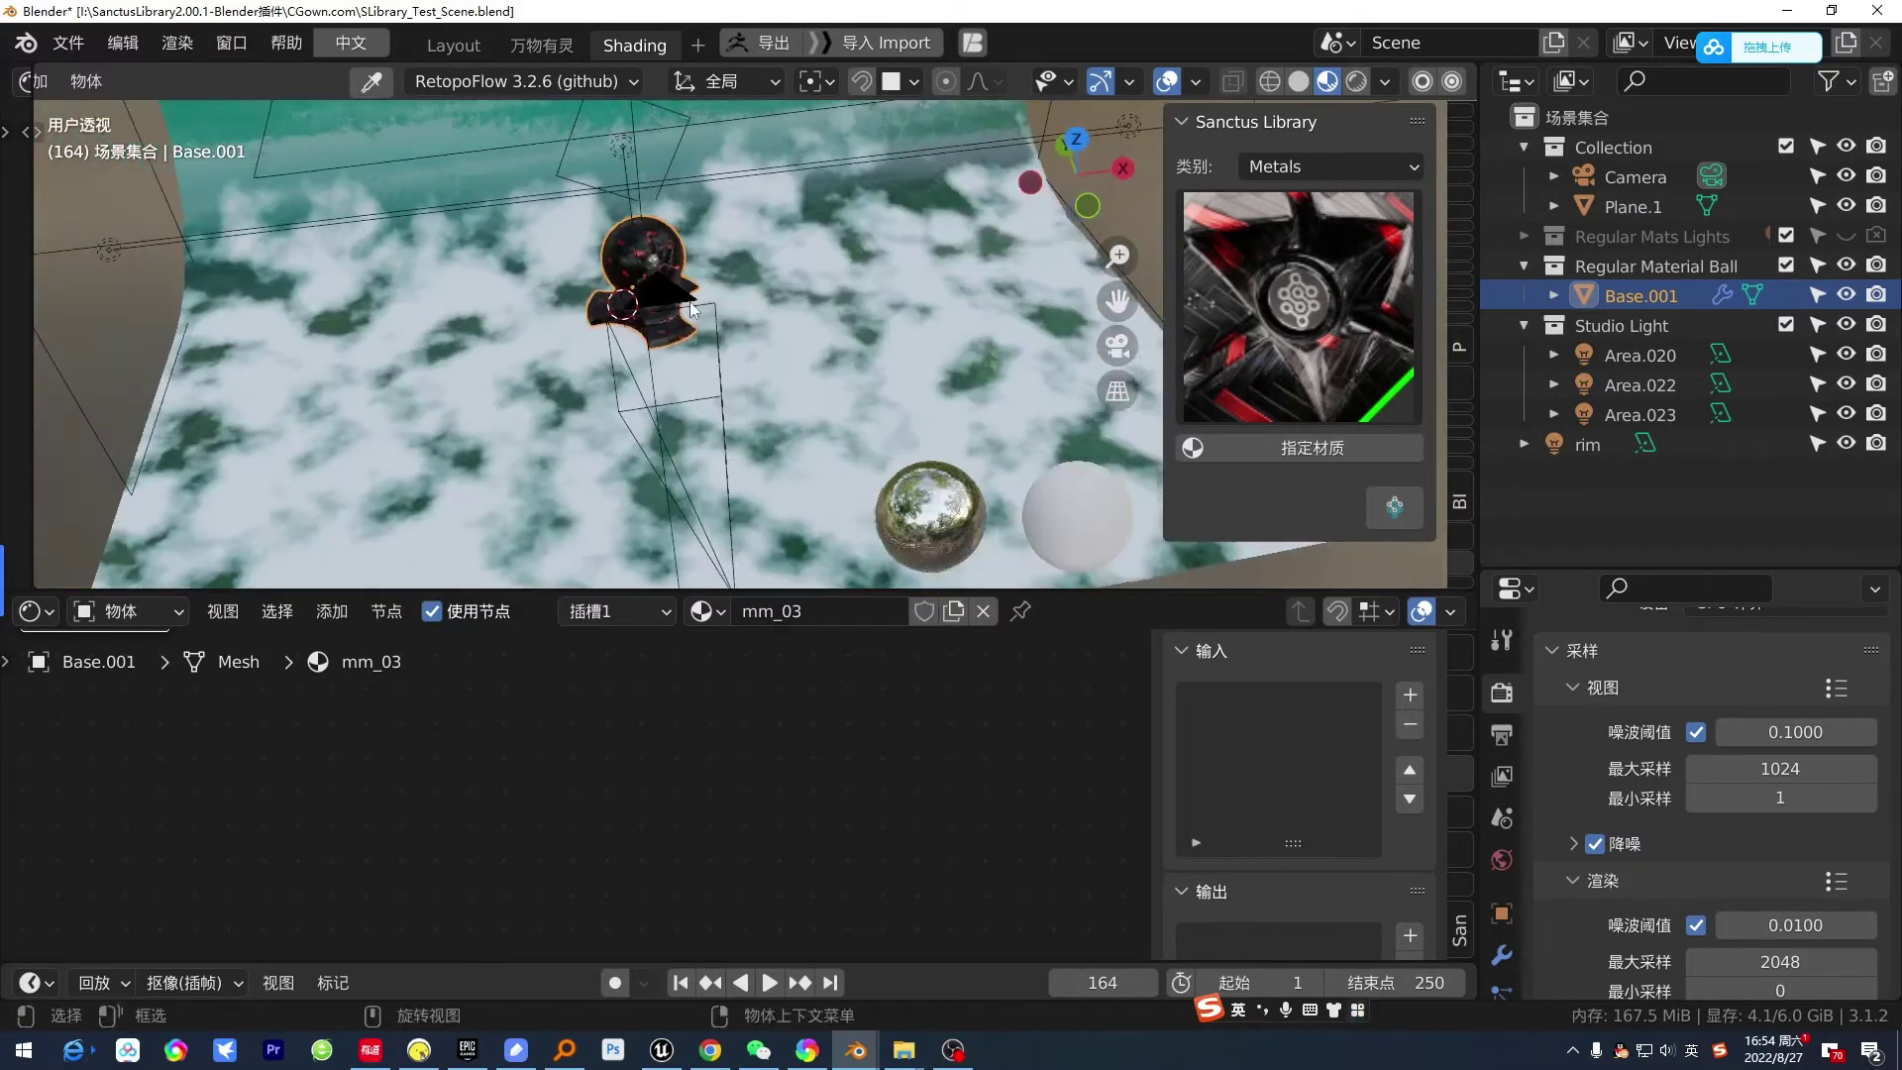
scroll(658, 260, "up", 3)
scroll(649, 287, "up", 3)
scroll(655, 329, "up", 1)
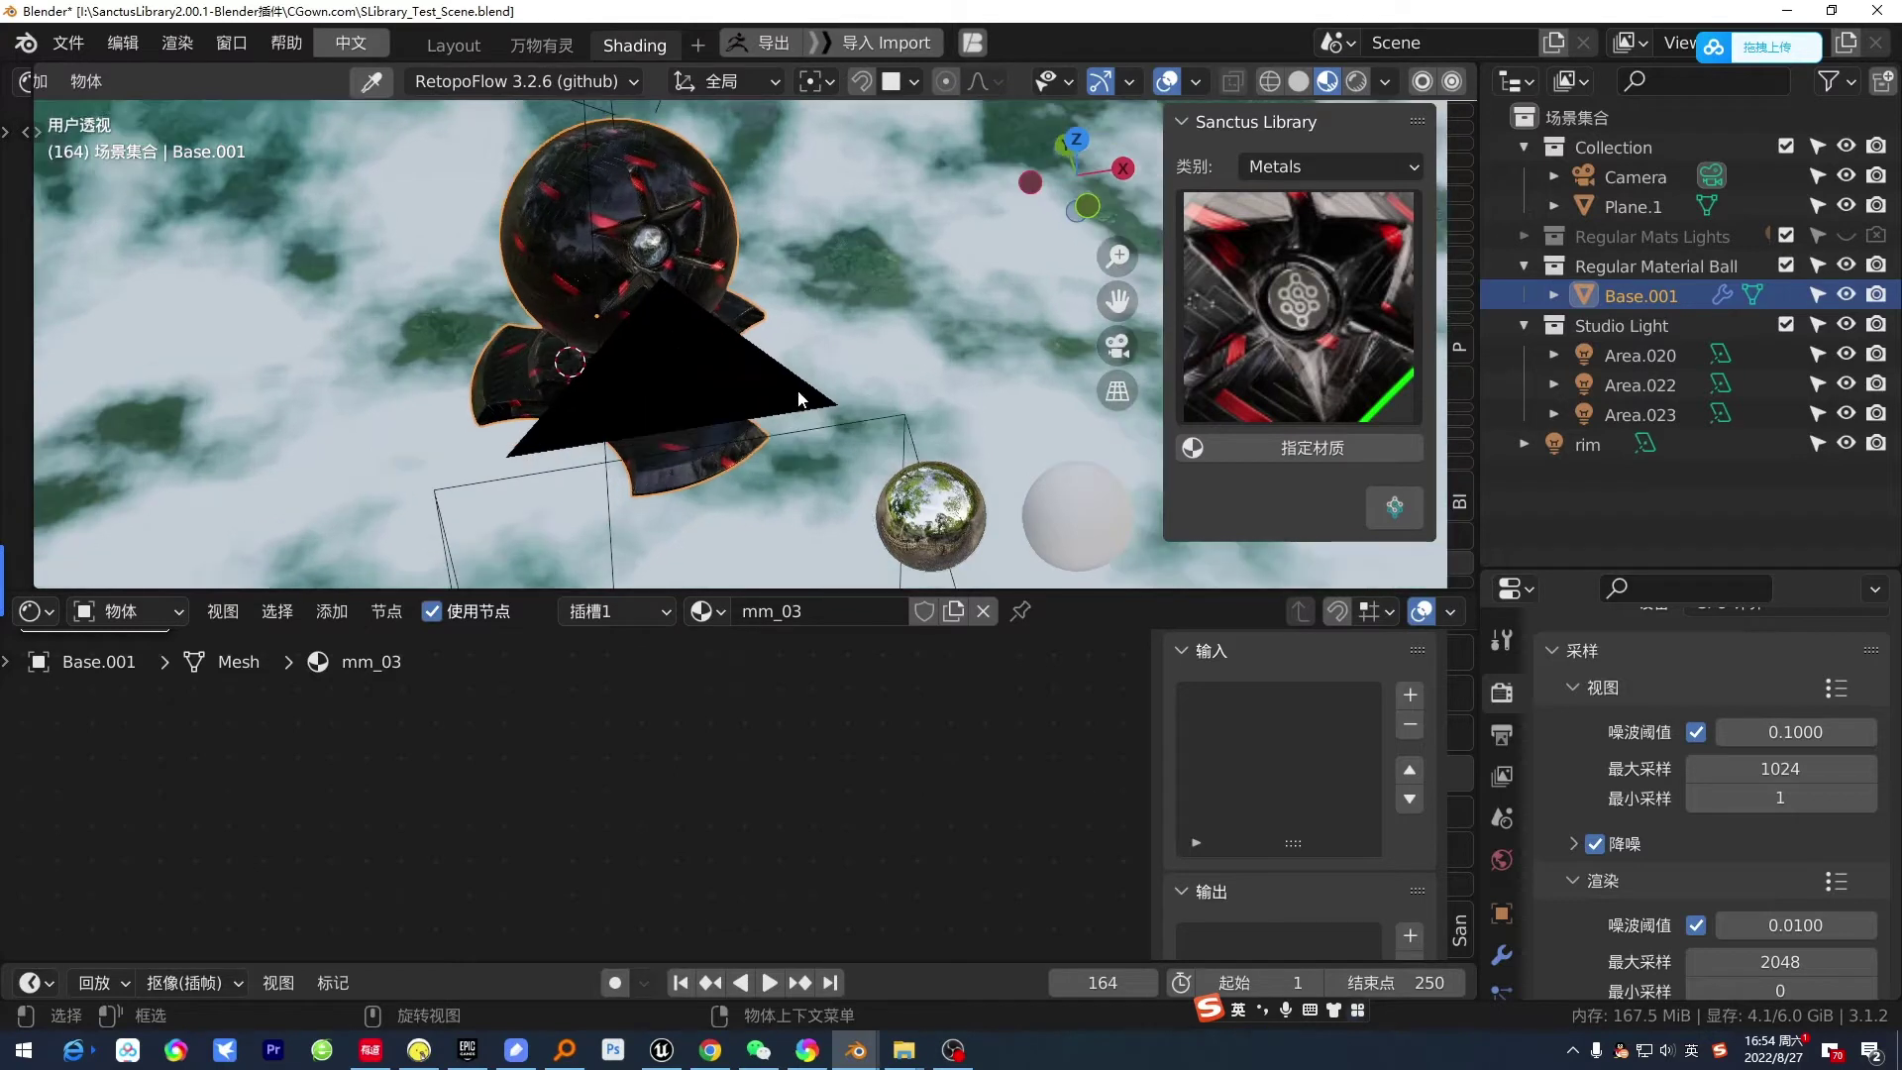
left_click(223, 611)
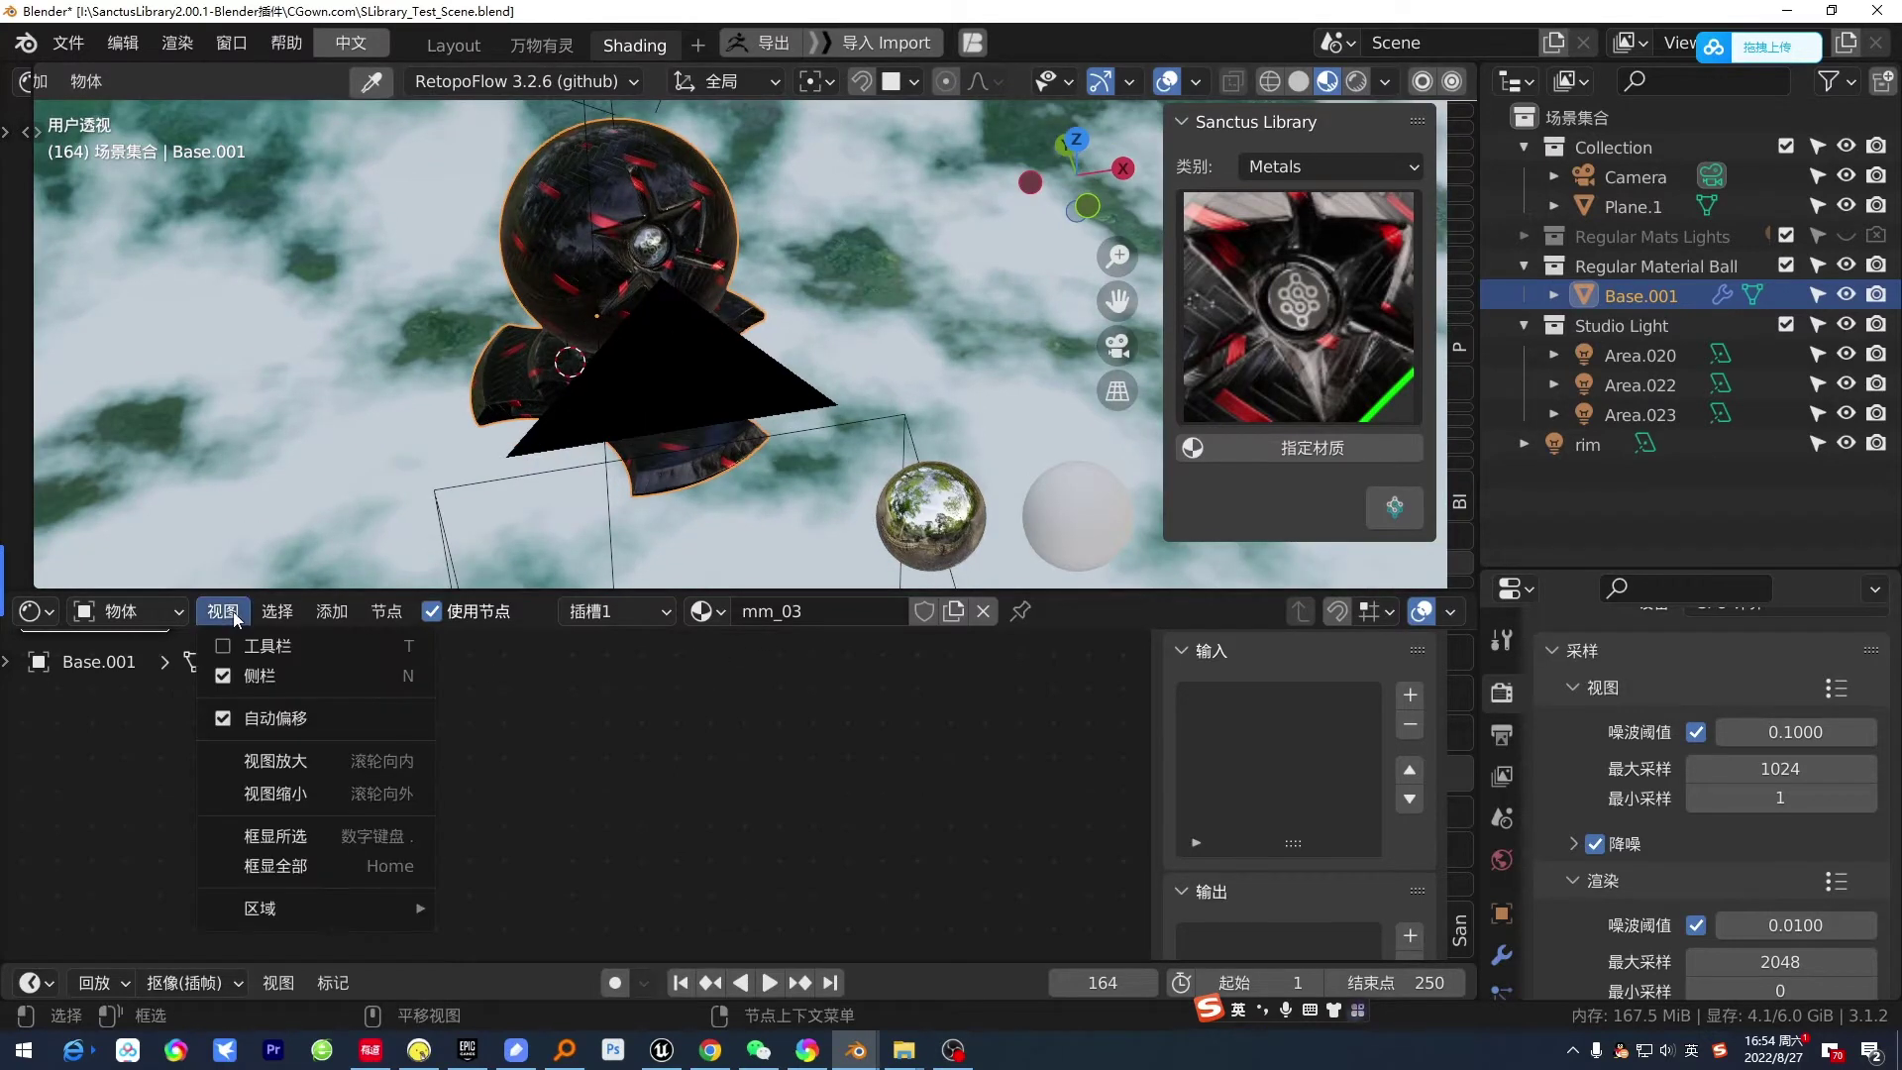
- Frame all mm_03 nodes and set the Metal Mesh Accent colour to magenta
left_click(350, 868)
scroll(635, 793, "up", 3)
scroll(680, 791, "up", 1)
scroll(679, 791, "up", 1)
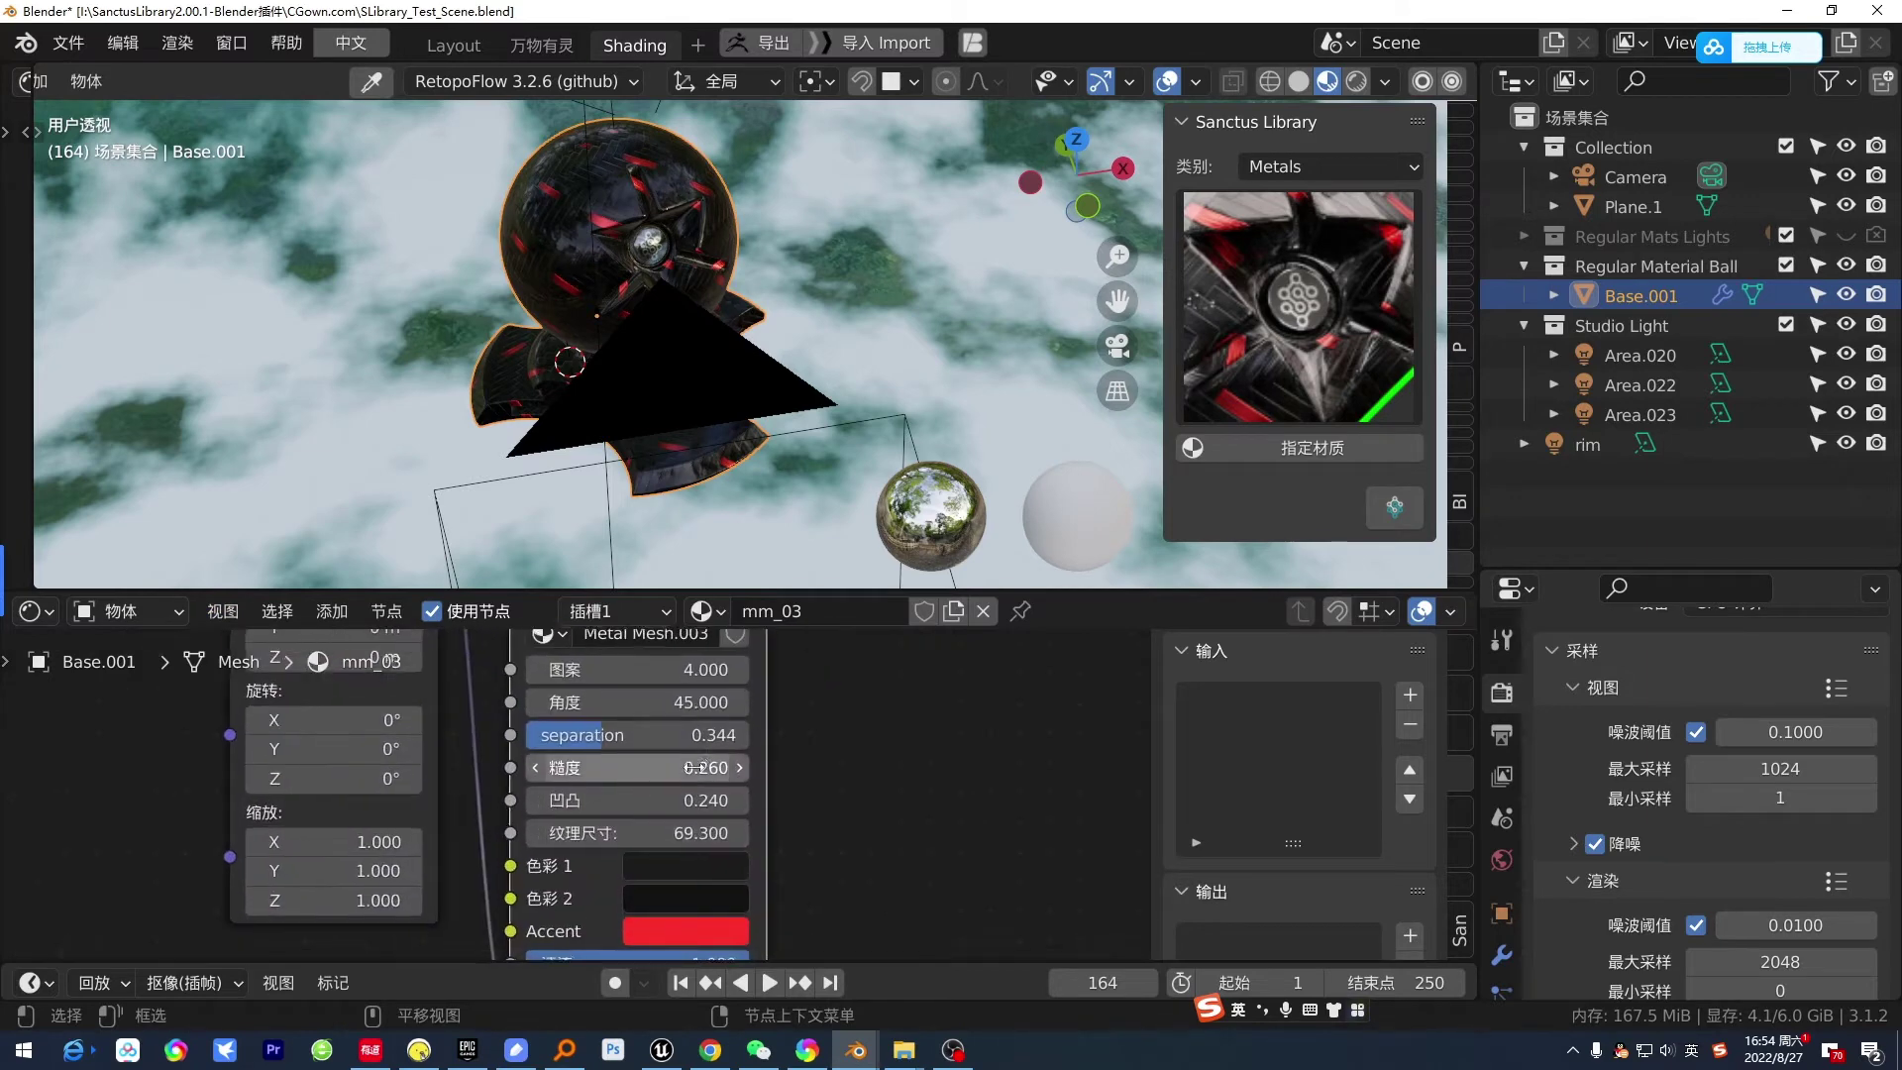
scroll(678, 791, "up", 1)
scroll(714, 793, "down", 2, "shift")
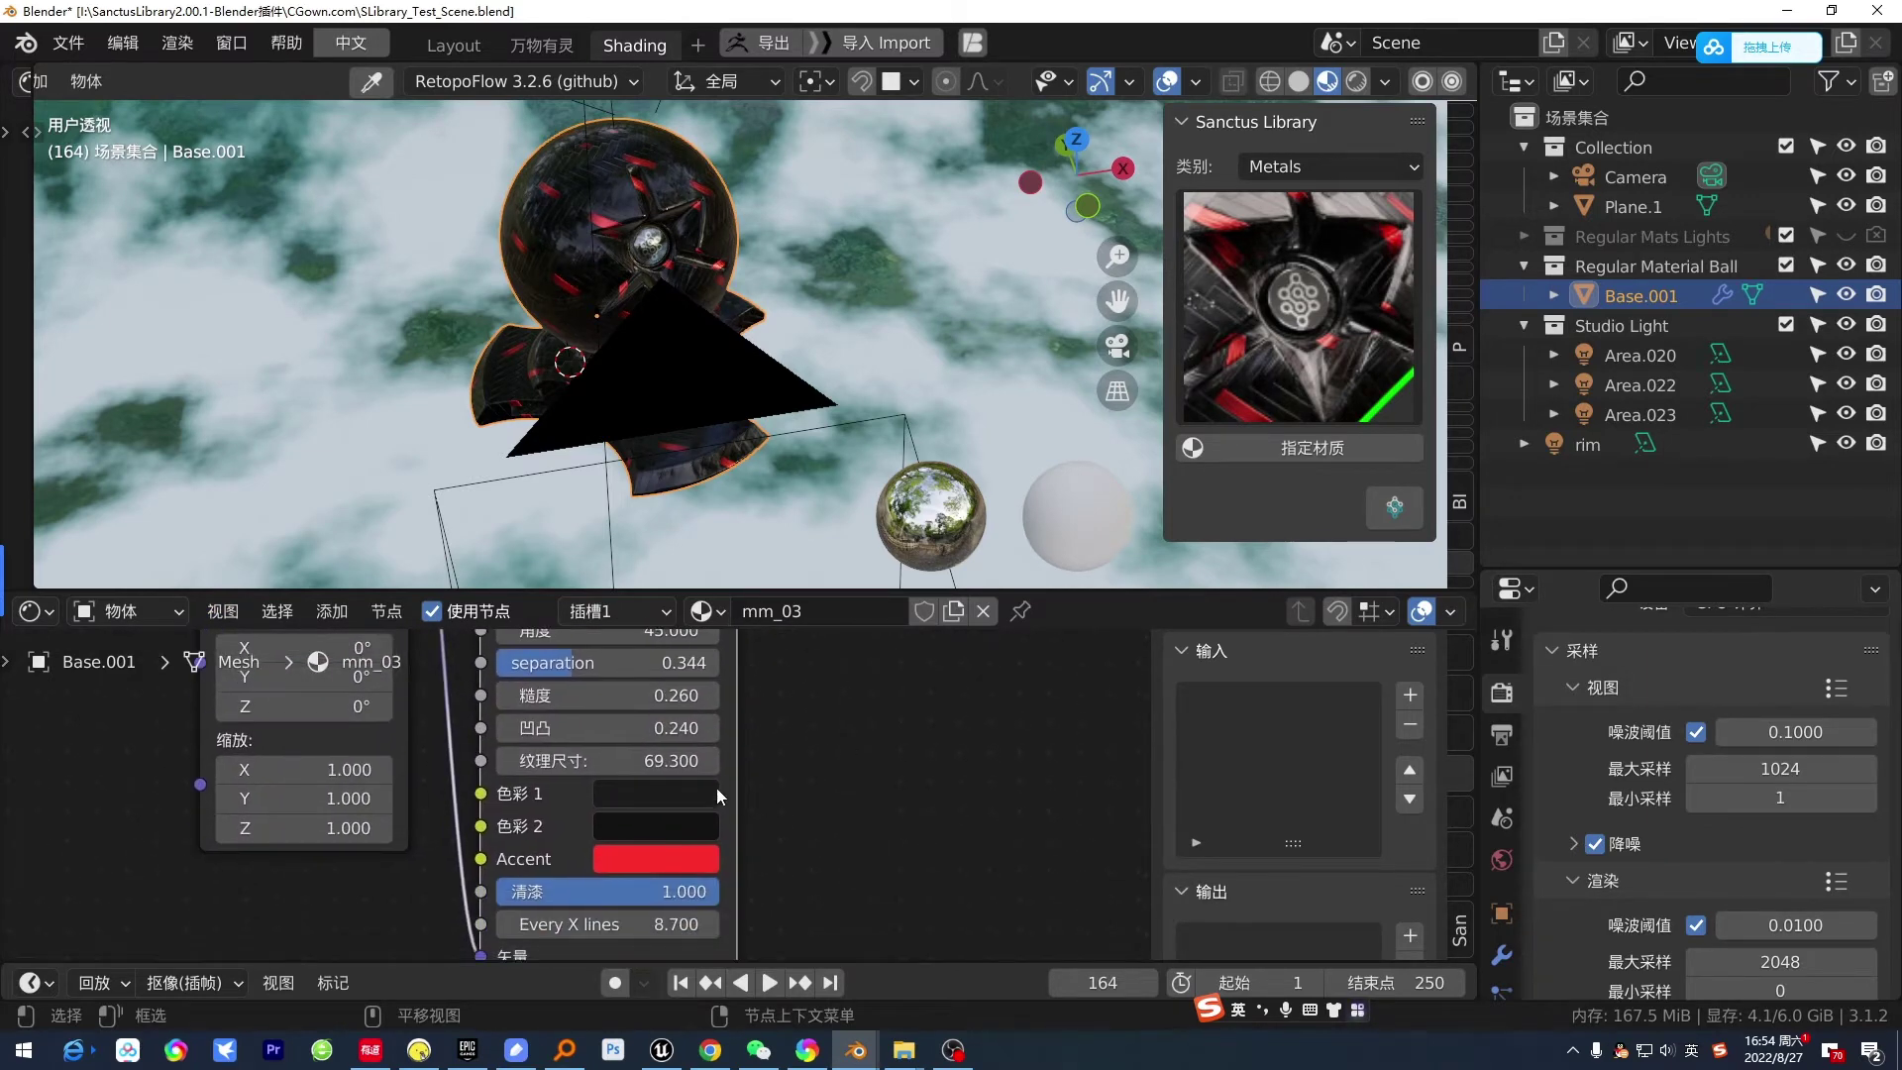
left_click(670, 859)
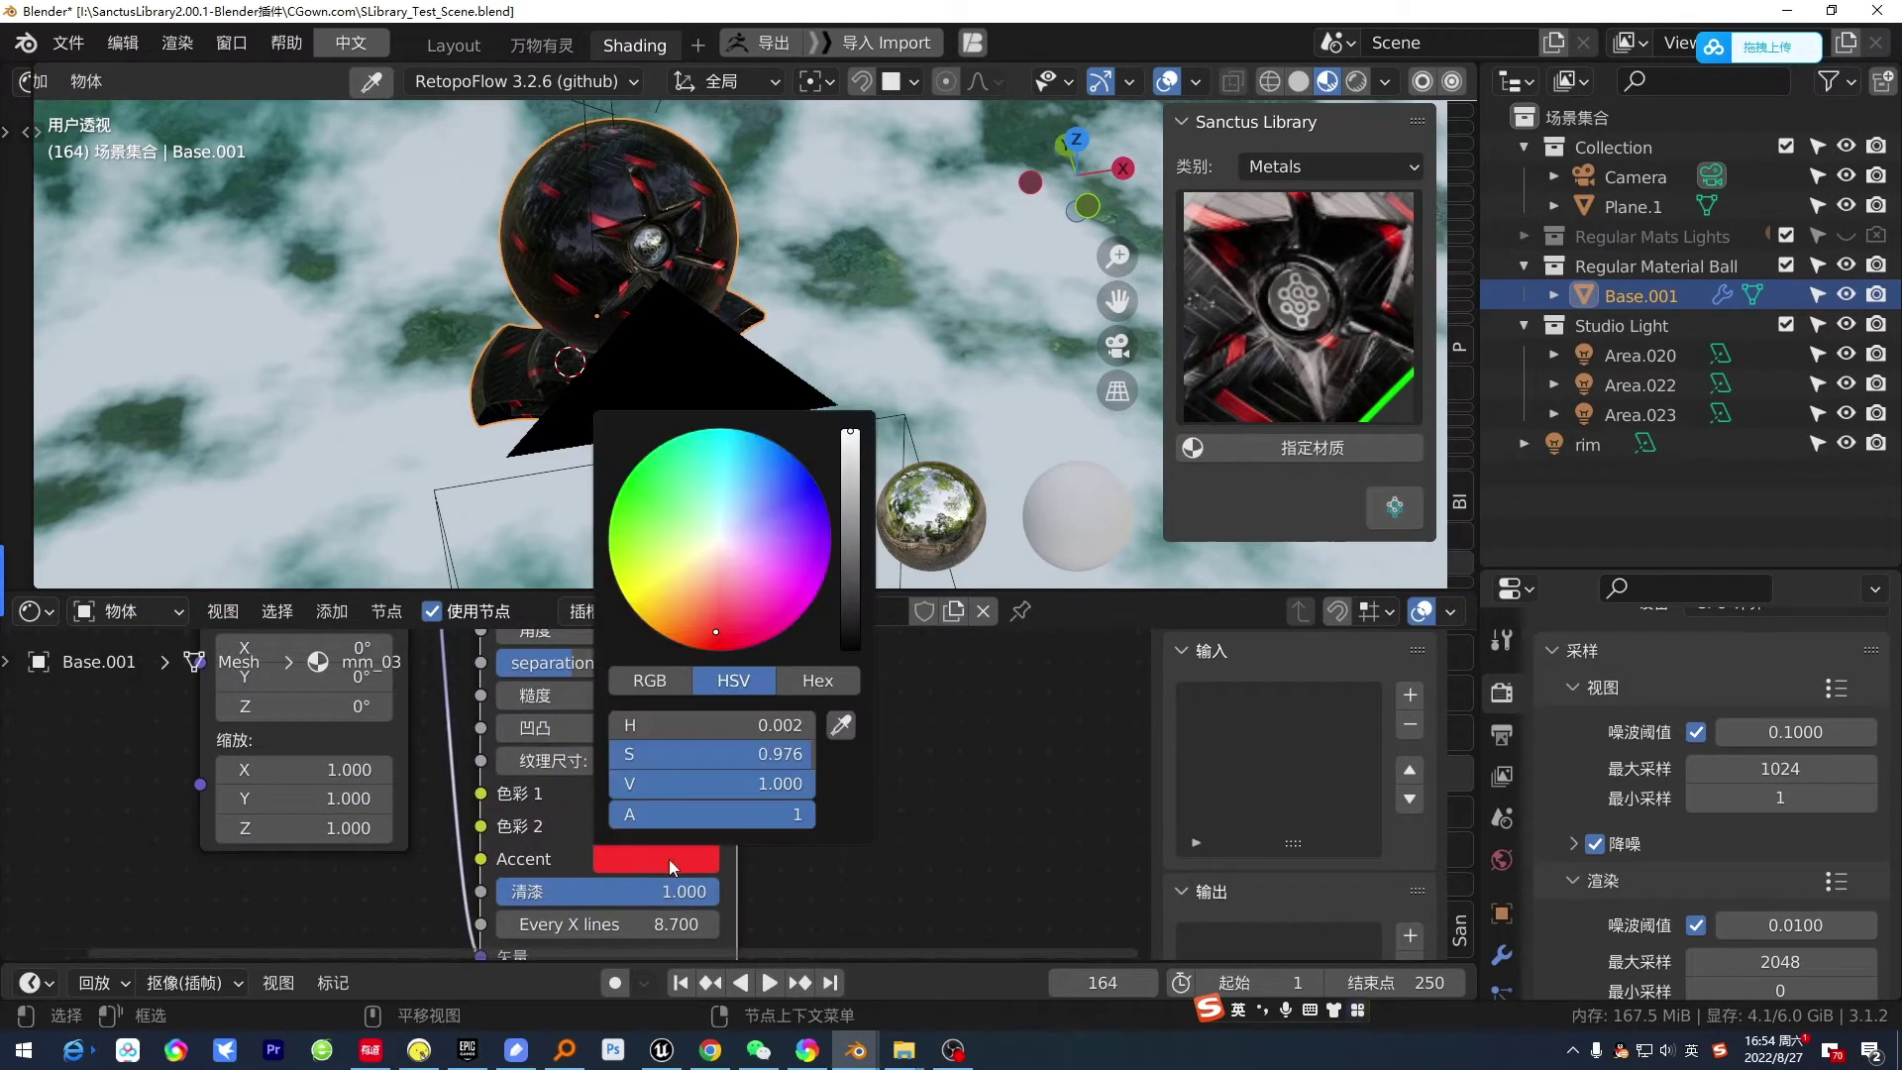
left_click_drag(789, 594, 797, 610)
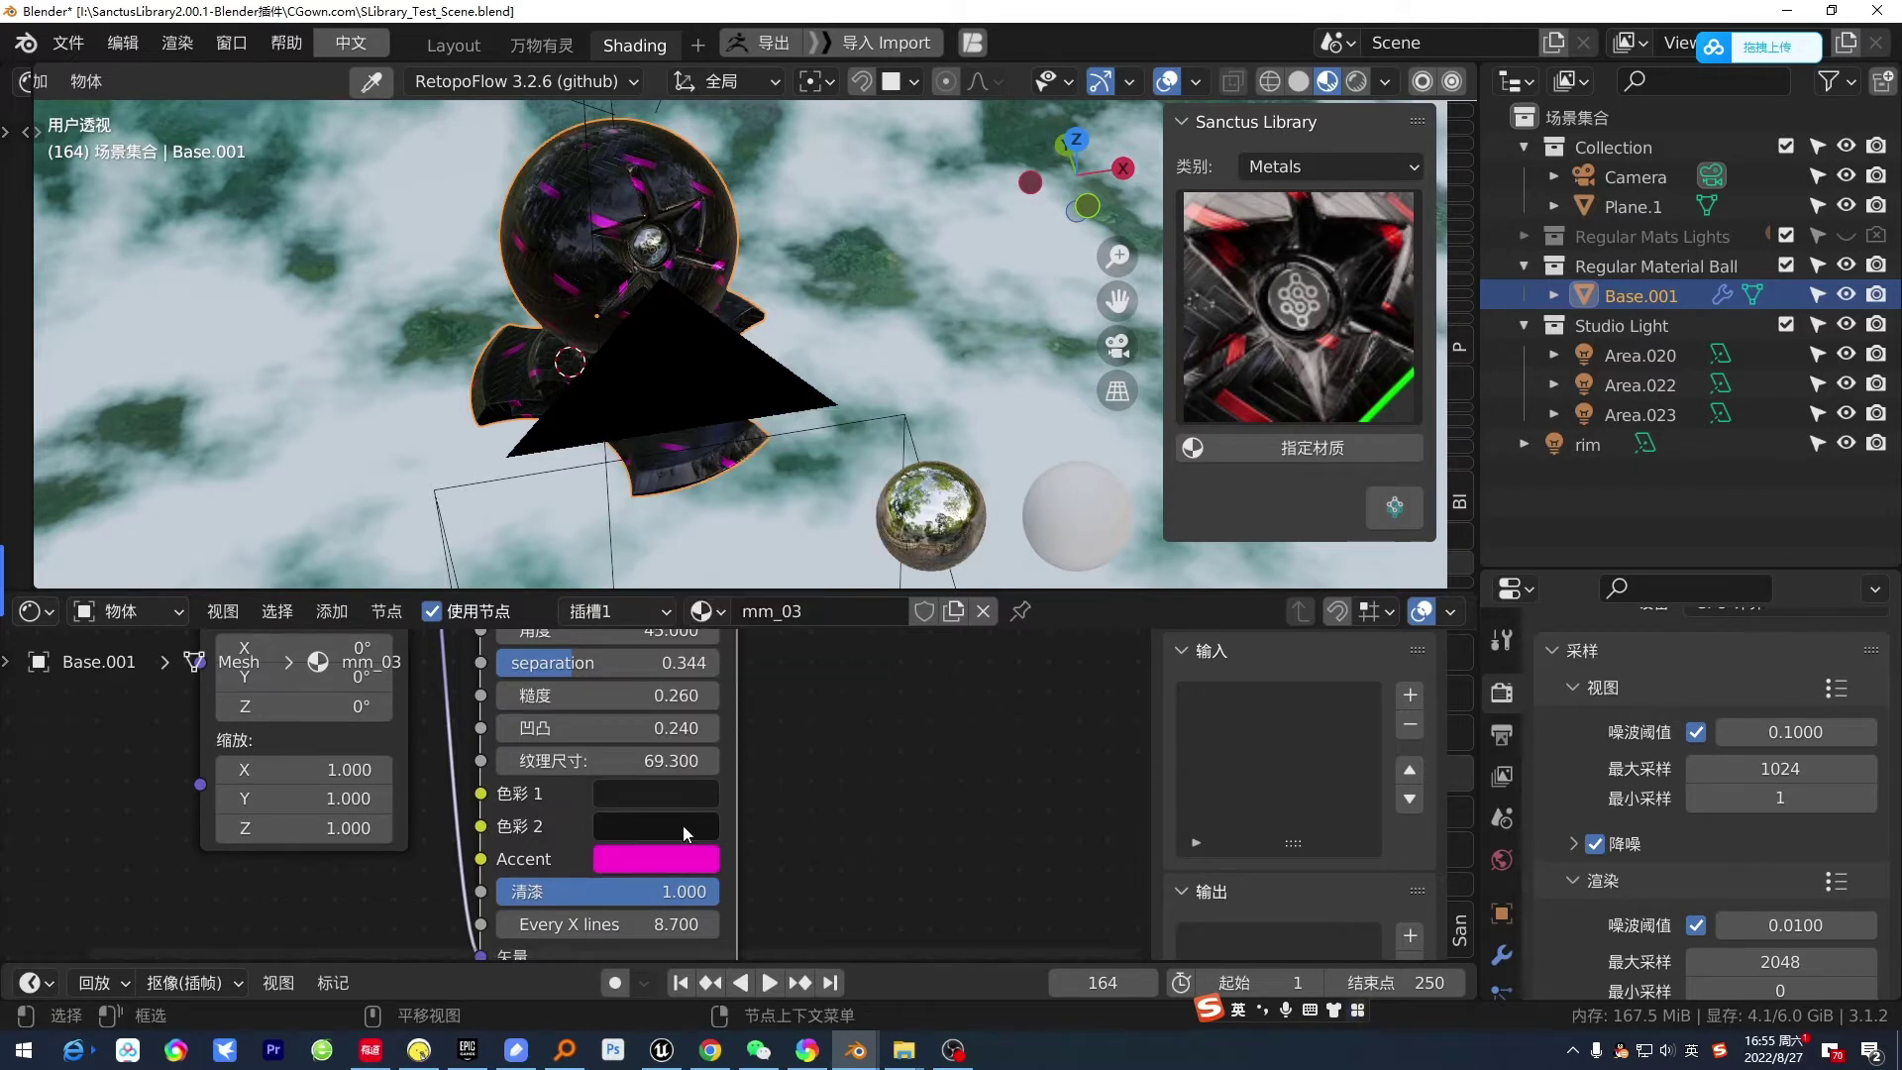
- Lighten Color 2 to light grey and set angle 21.7 and separation 0.195
left_click(682, 825)
left_click_drag(846, 568, 851, 419)
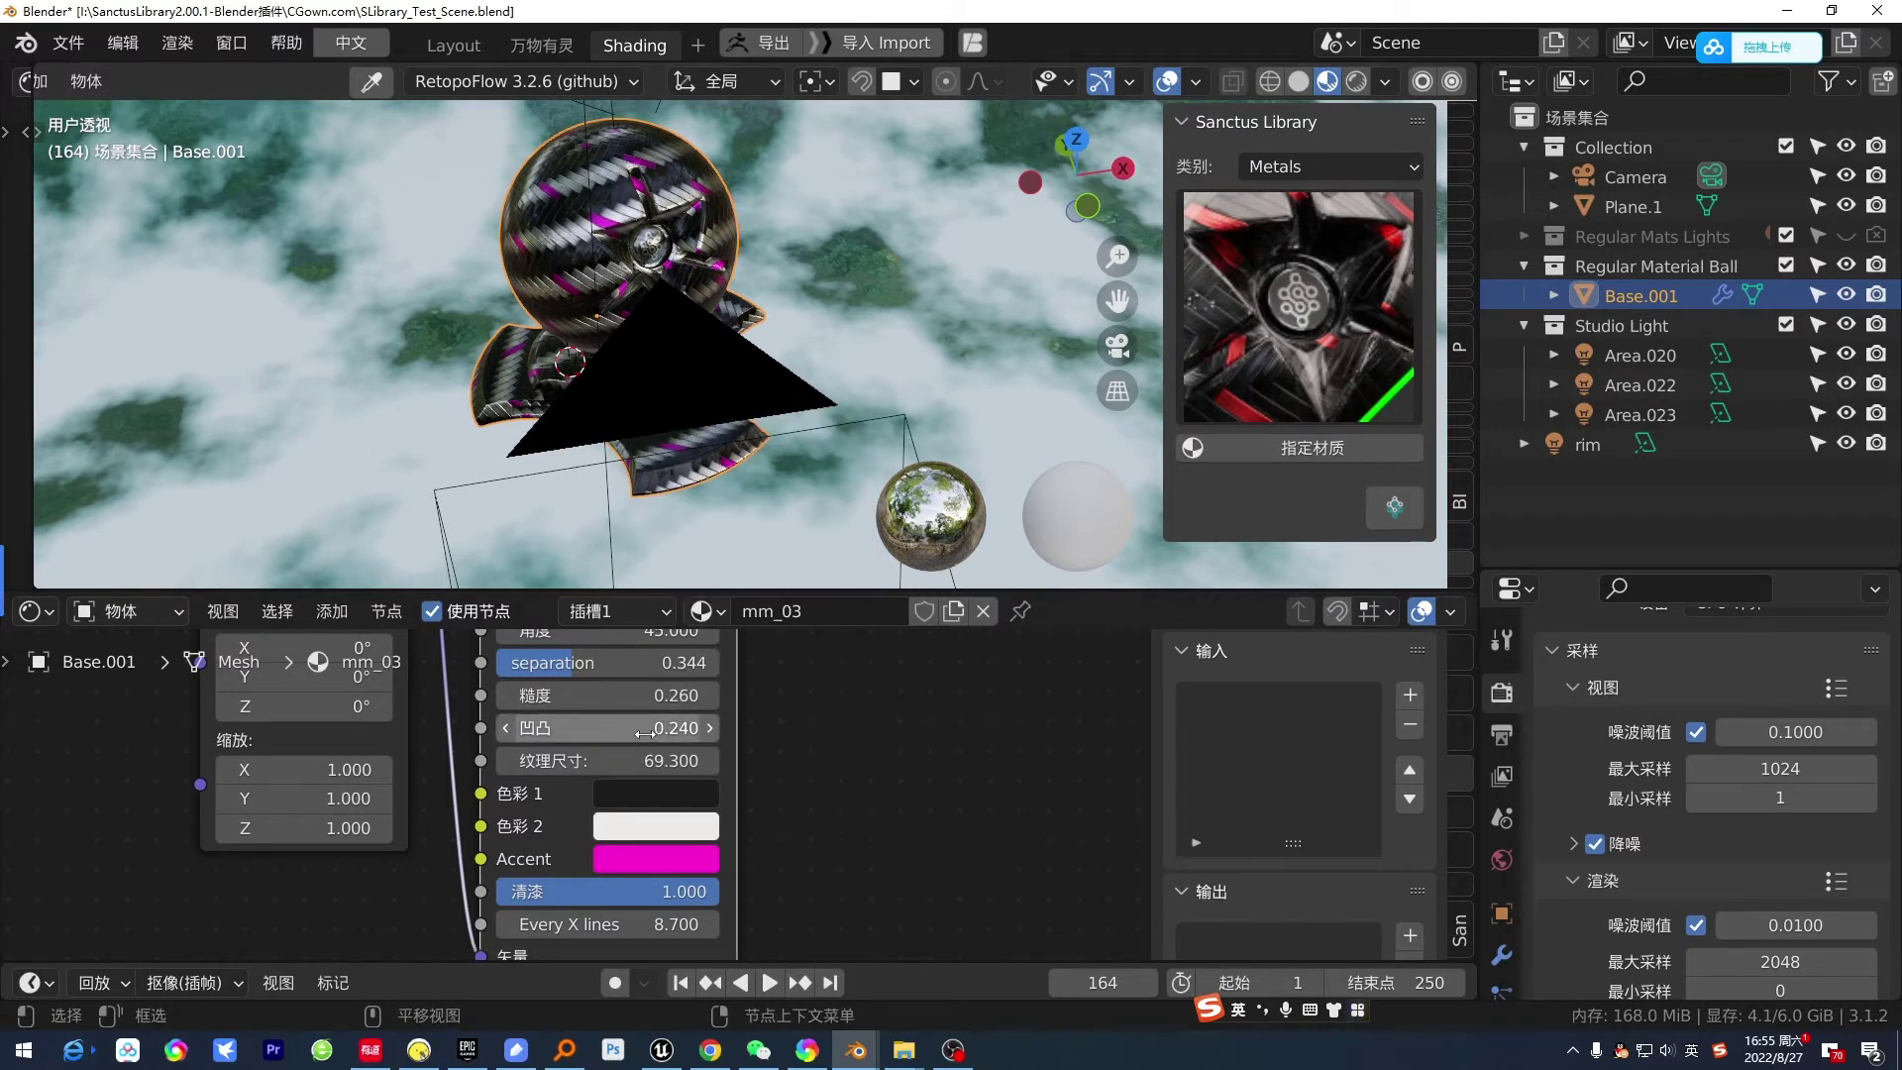
scroll(647, 762, "up", 2, "shift")
scroll(646, 801, "up", 1, "shift")
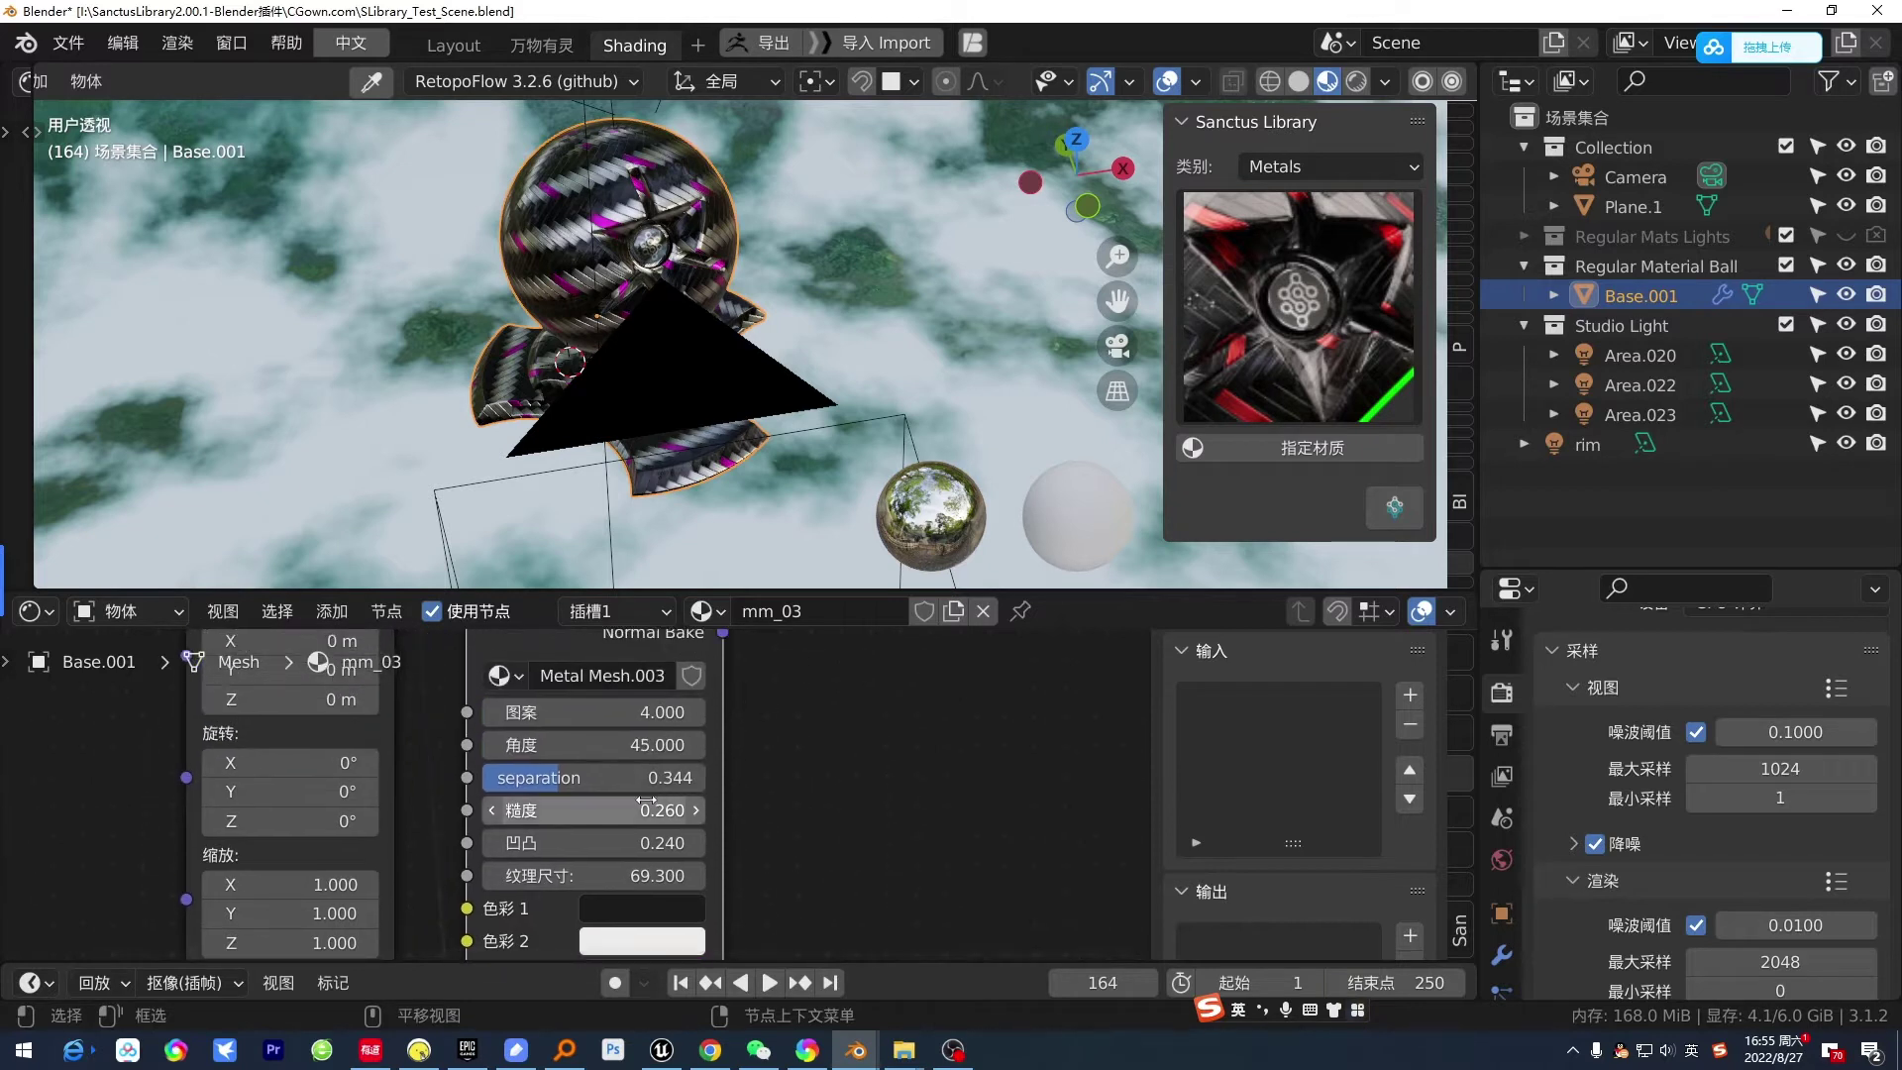
mouse_move(551, 784)
left_mouse_down()
mouse_move(491, 778)
mouse_move(539, 778)
mouse_move(535, 743)
mouse_move(515, 744)
left_mouse_up()
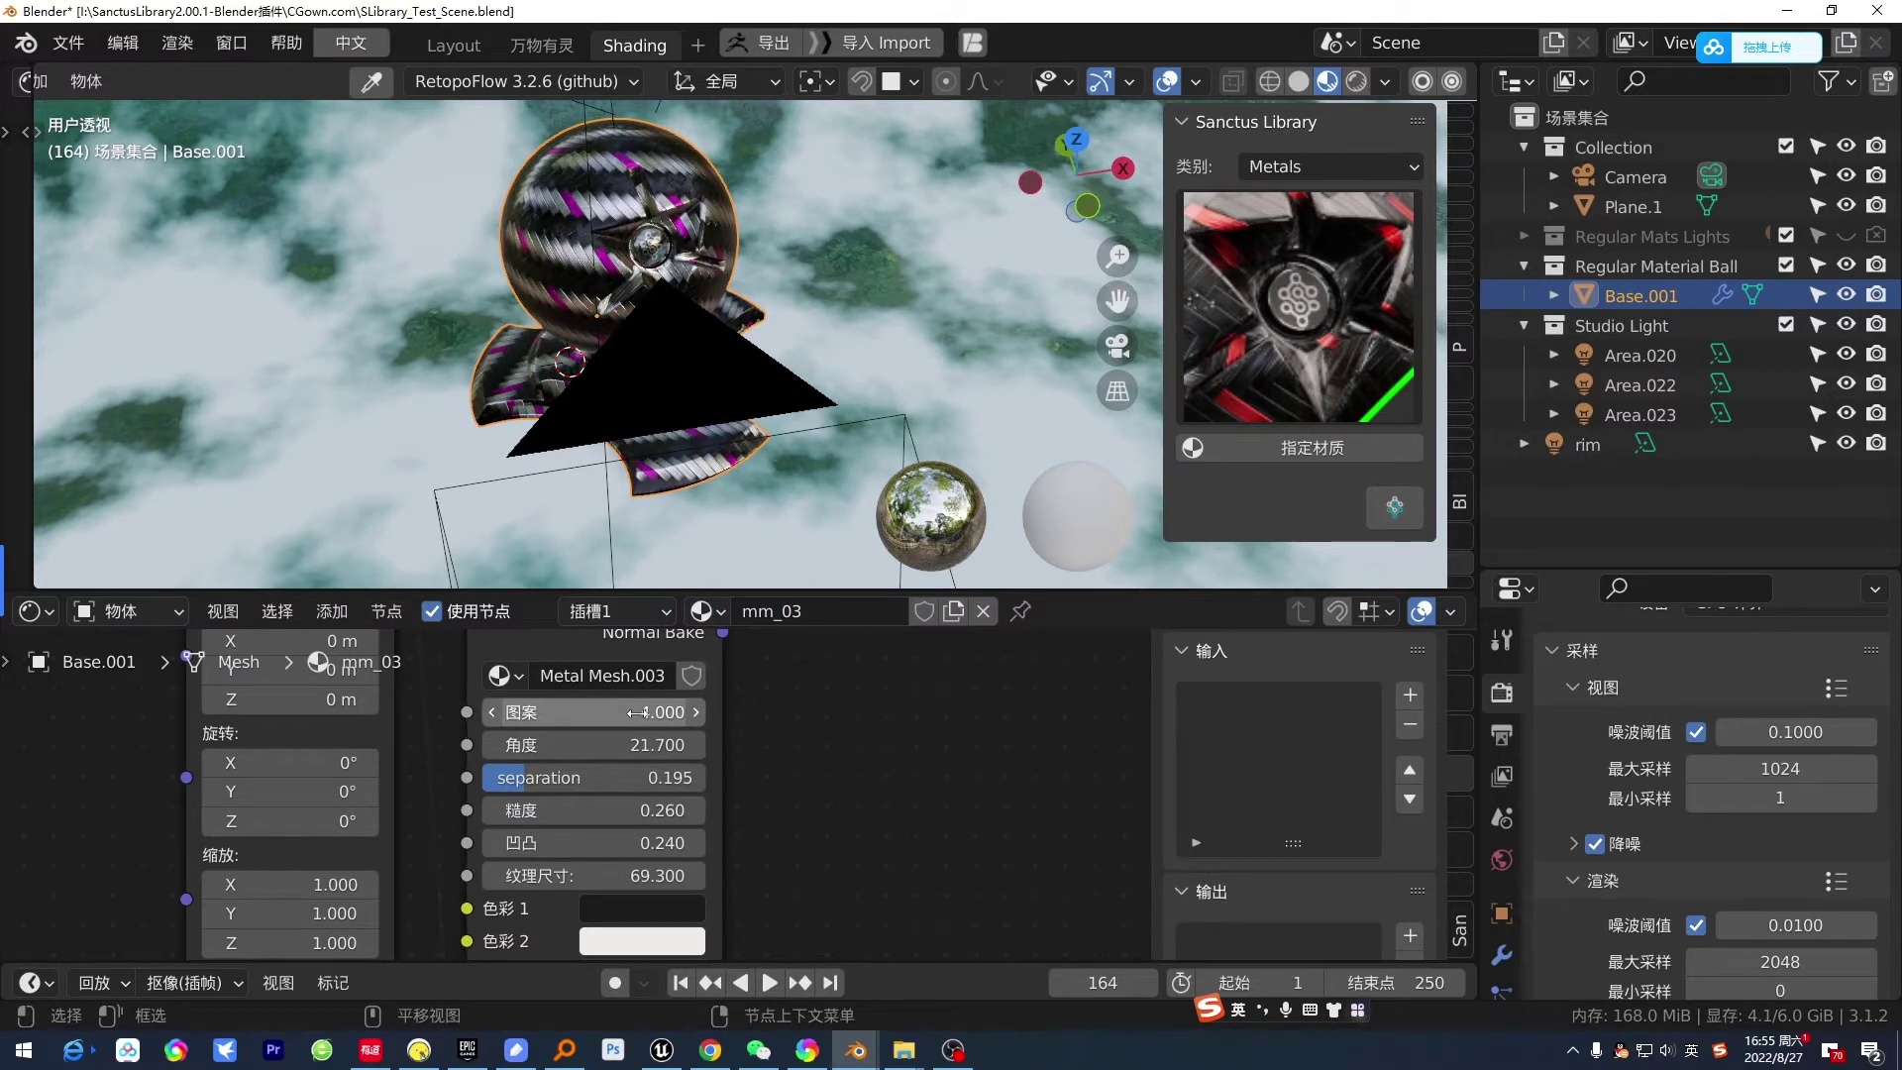
mouse_move(686, 379)
middle_mouse_down()
mouse_move(722, 294)
mouse_move(1003, 327)
middle_mouse_up()
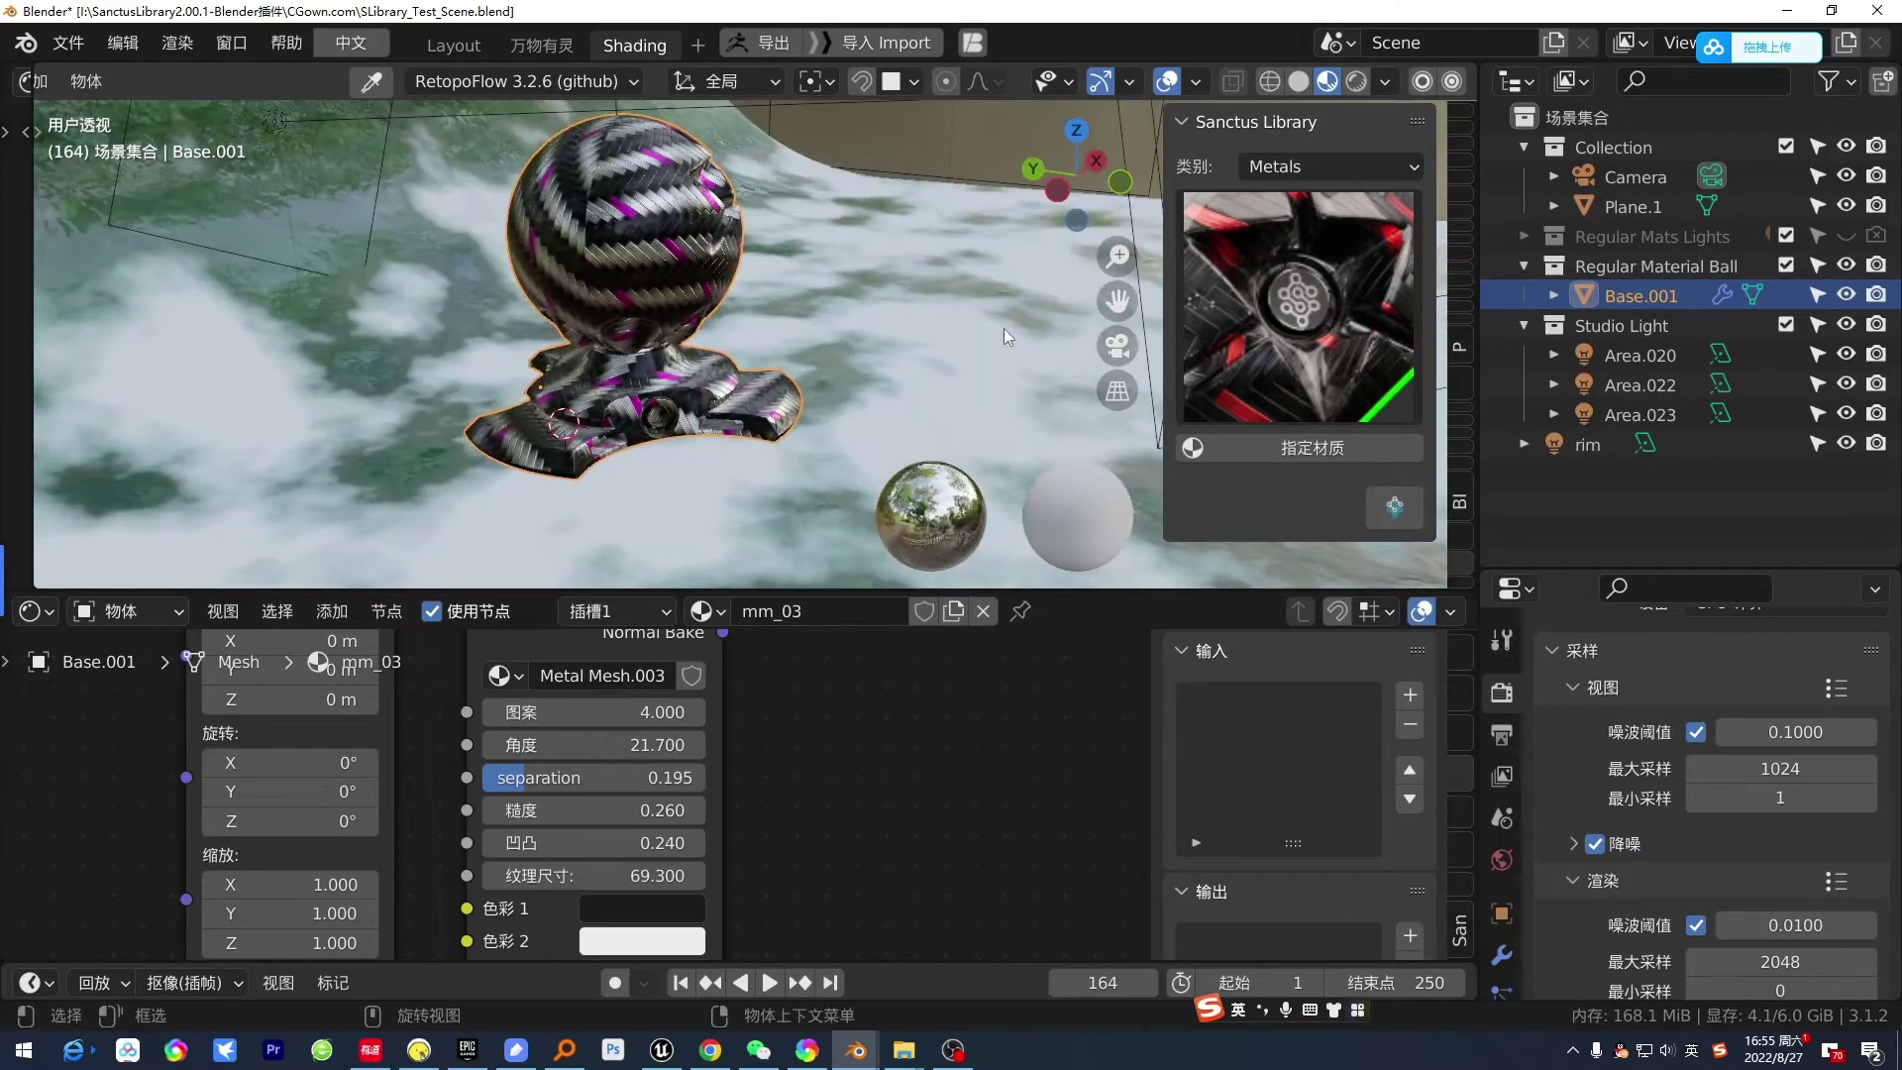
- Switch the Sanctus Library category to 水 water materials and select Plane.1
left_click(1354, 275)
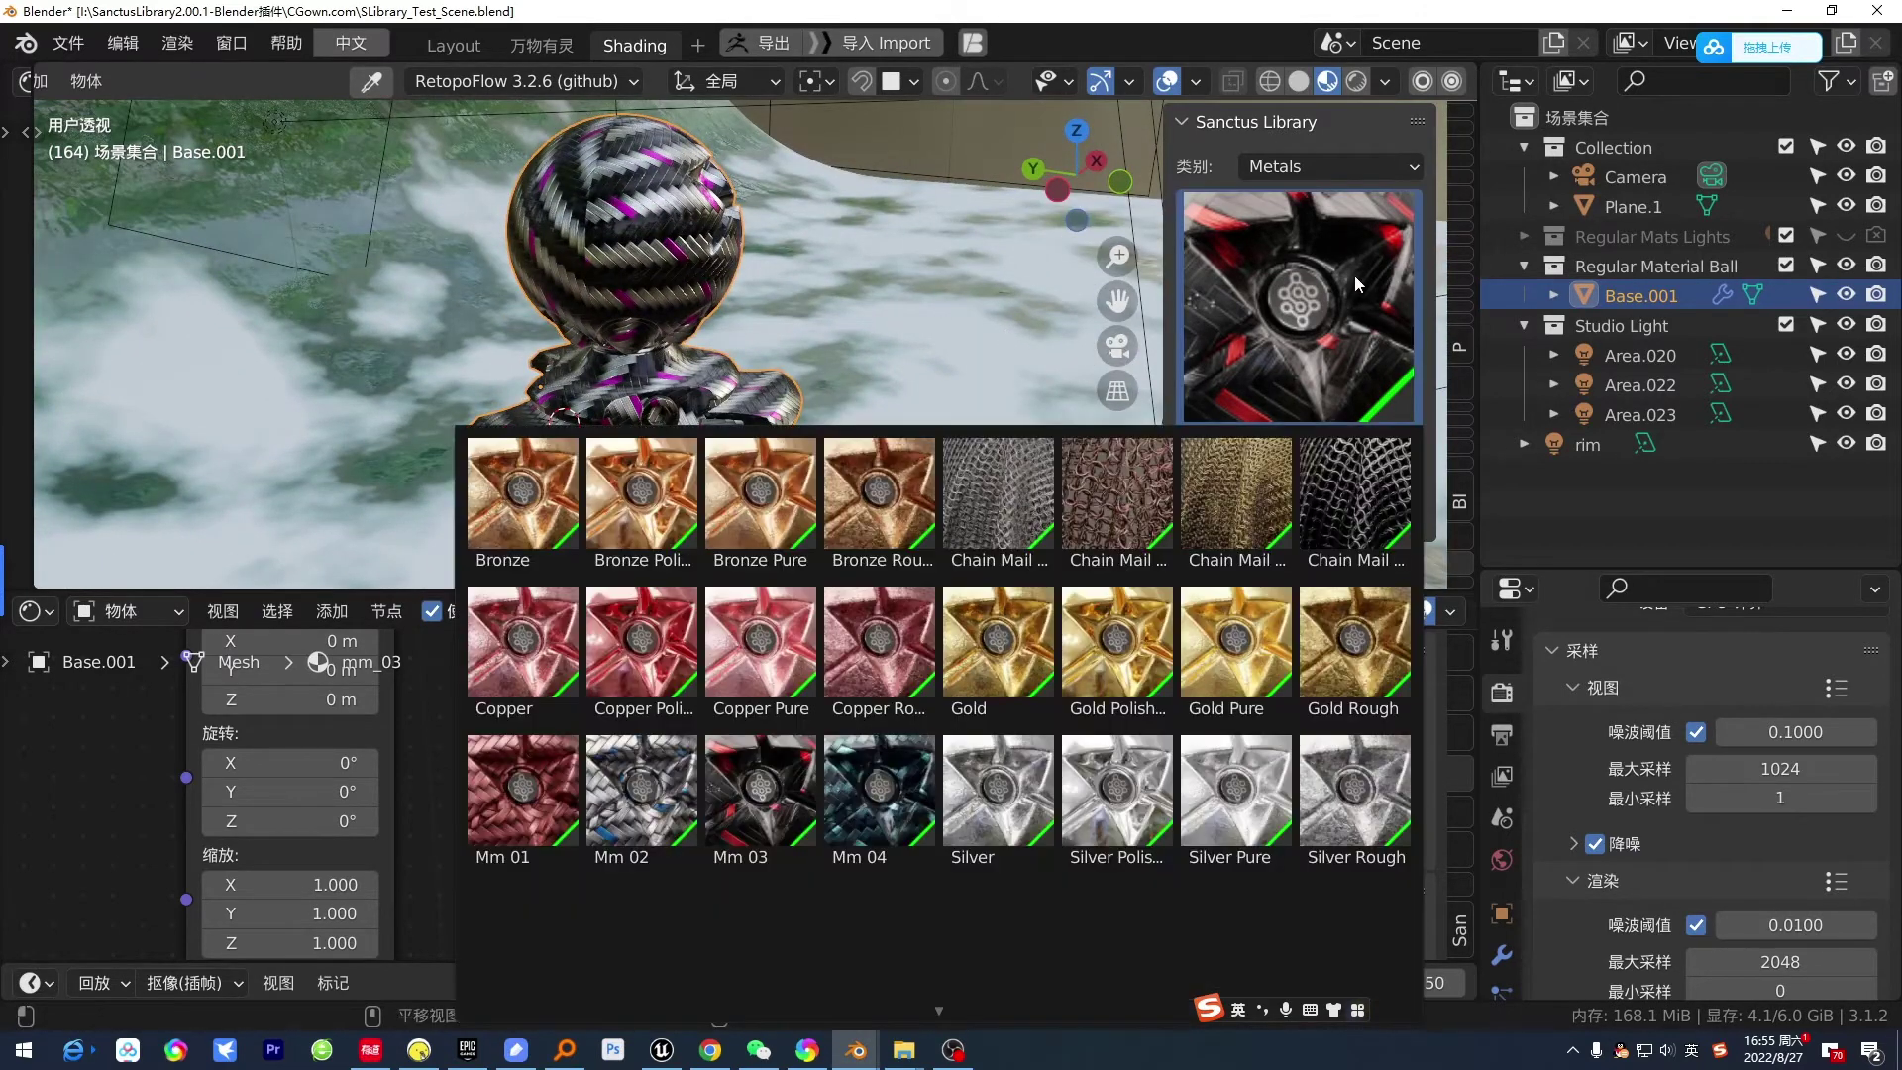
left_click(1342, 169)
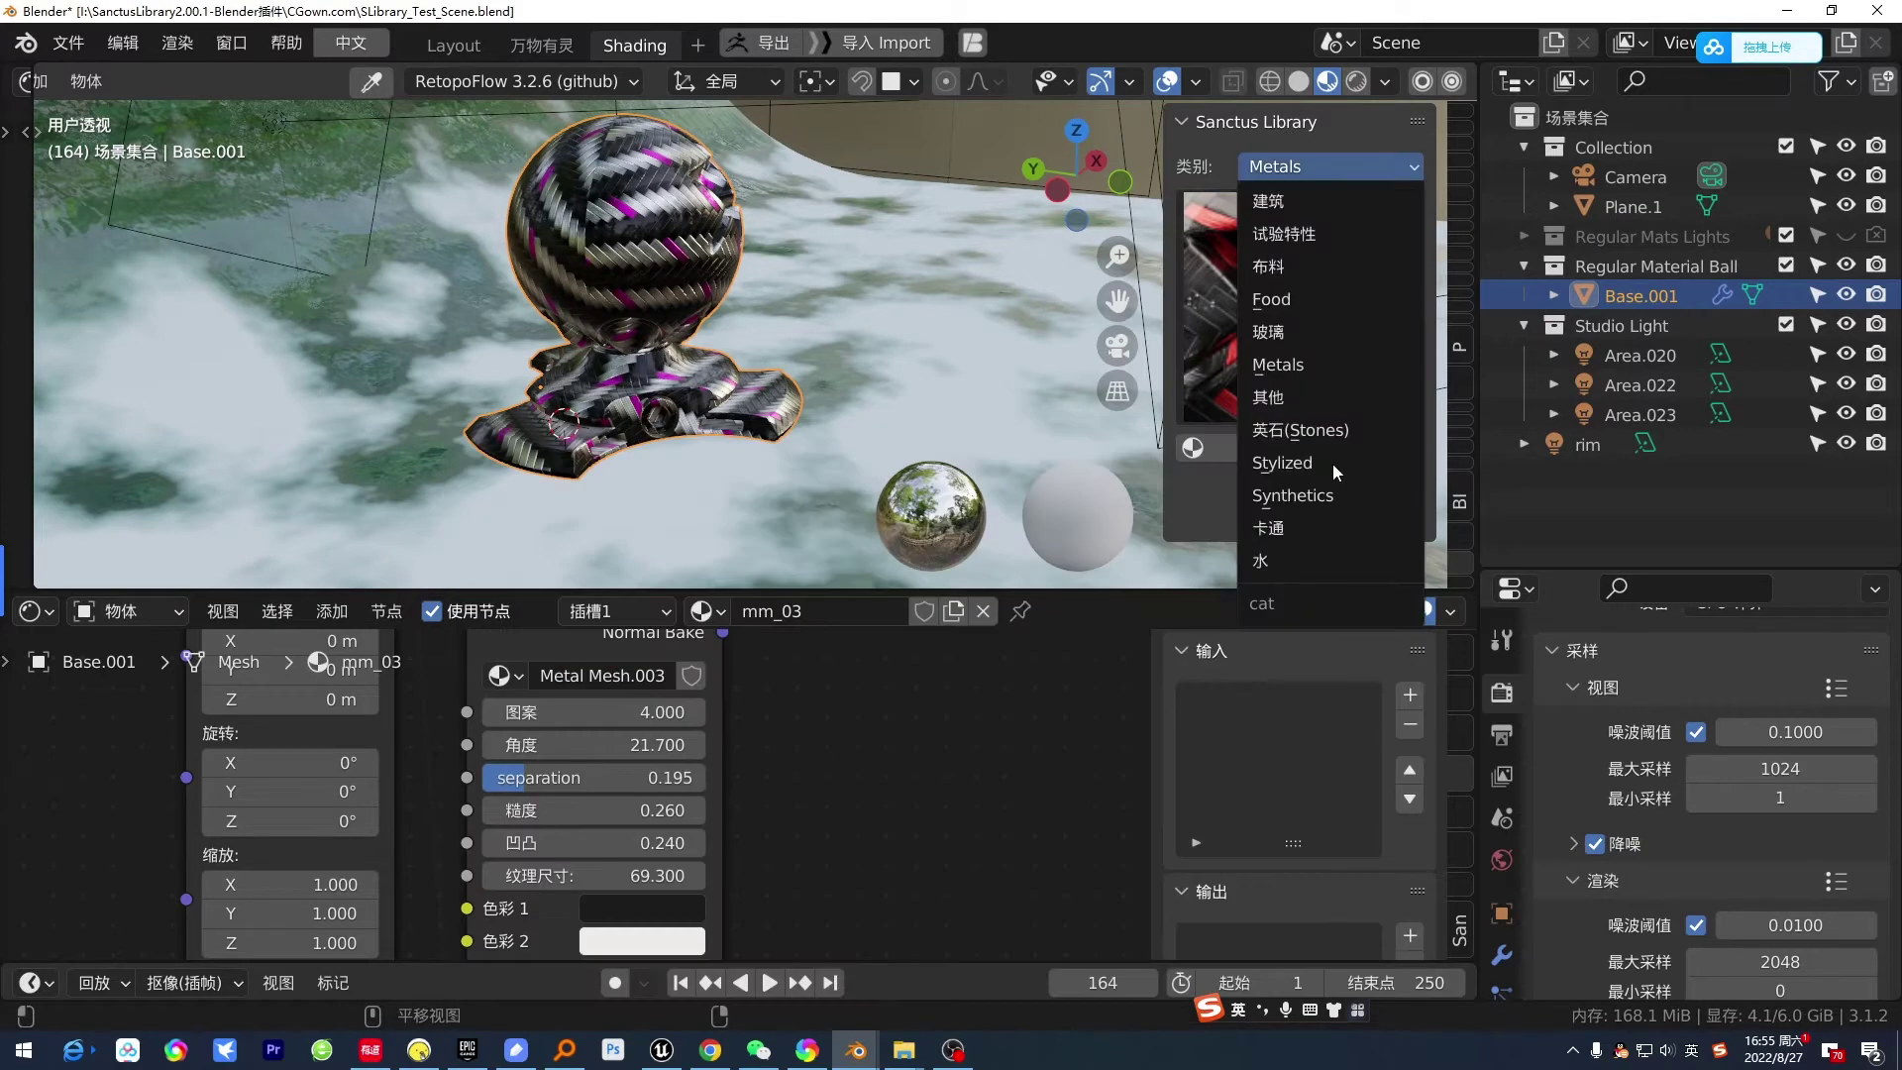
left_click(1276, 563)
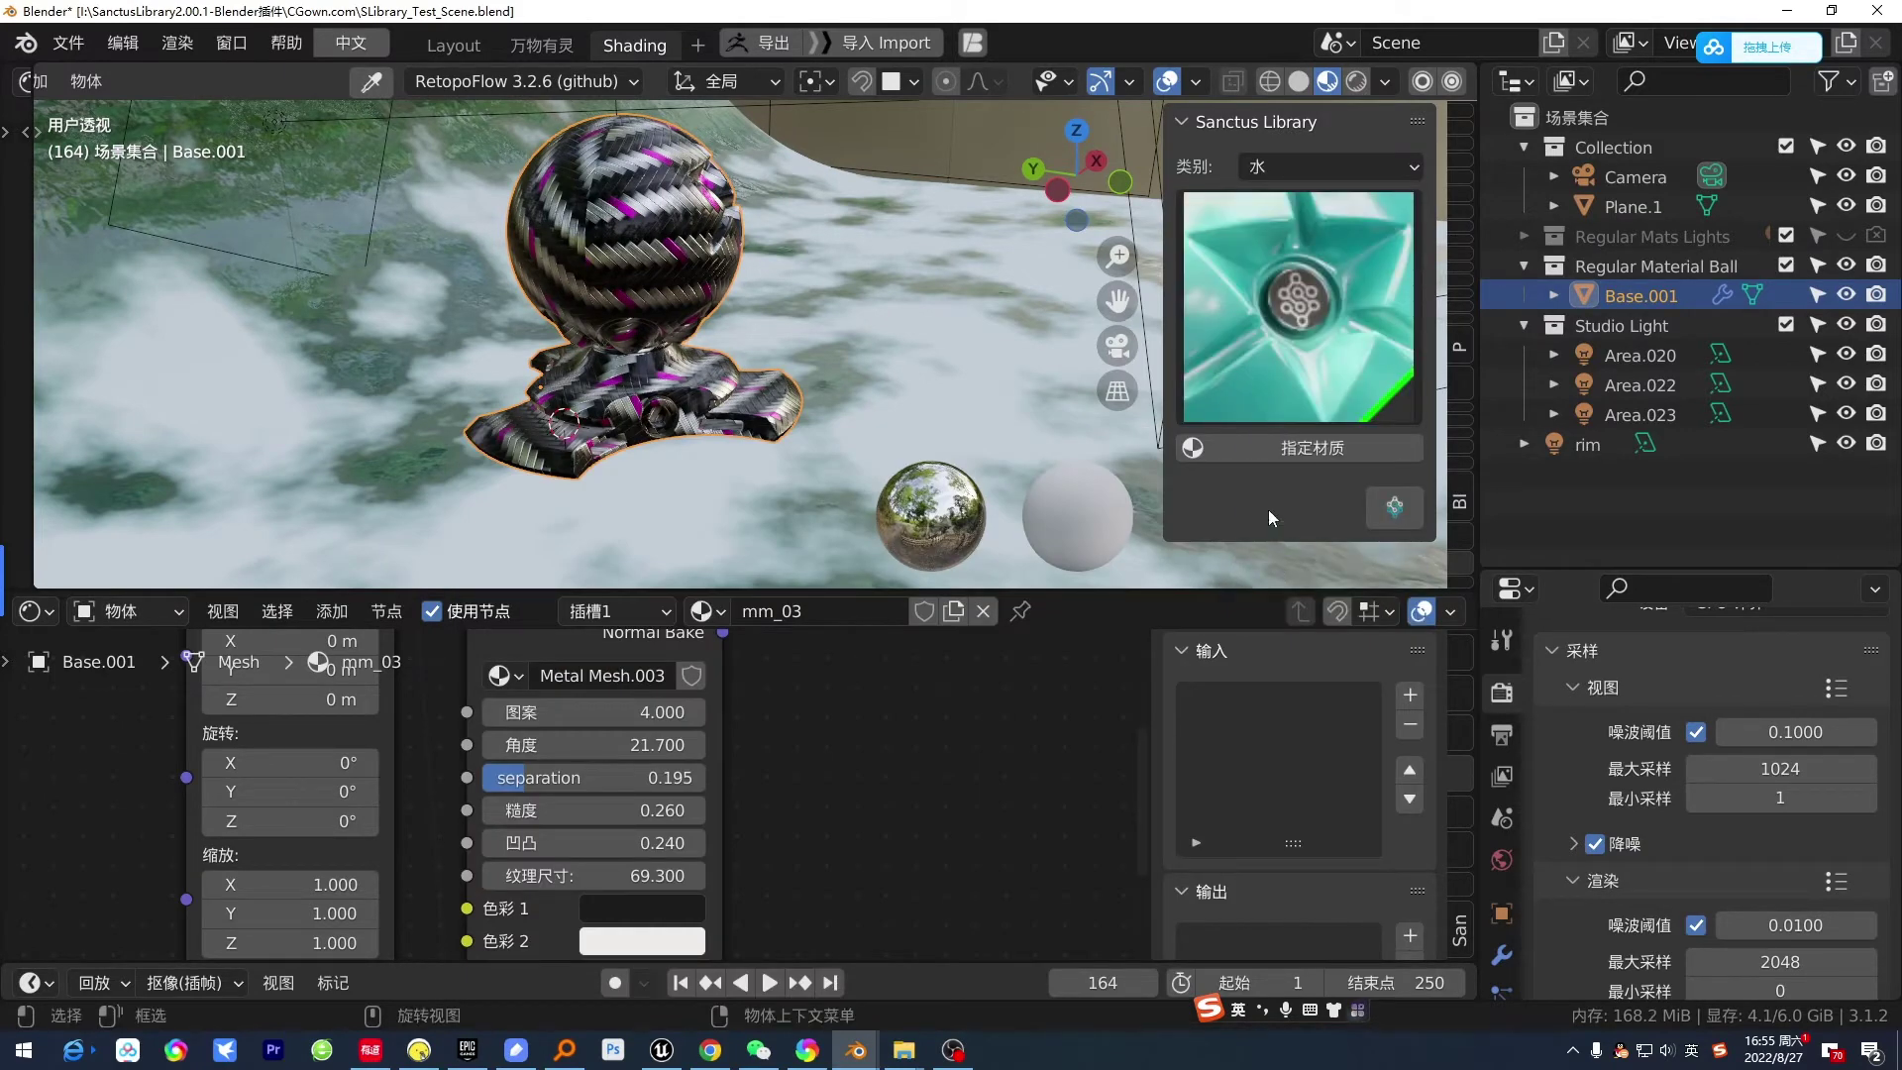
left_click(953, 372)
scroll(876, 376, "down", 5)
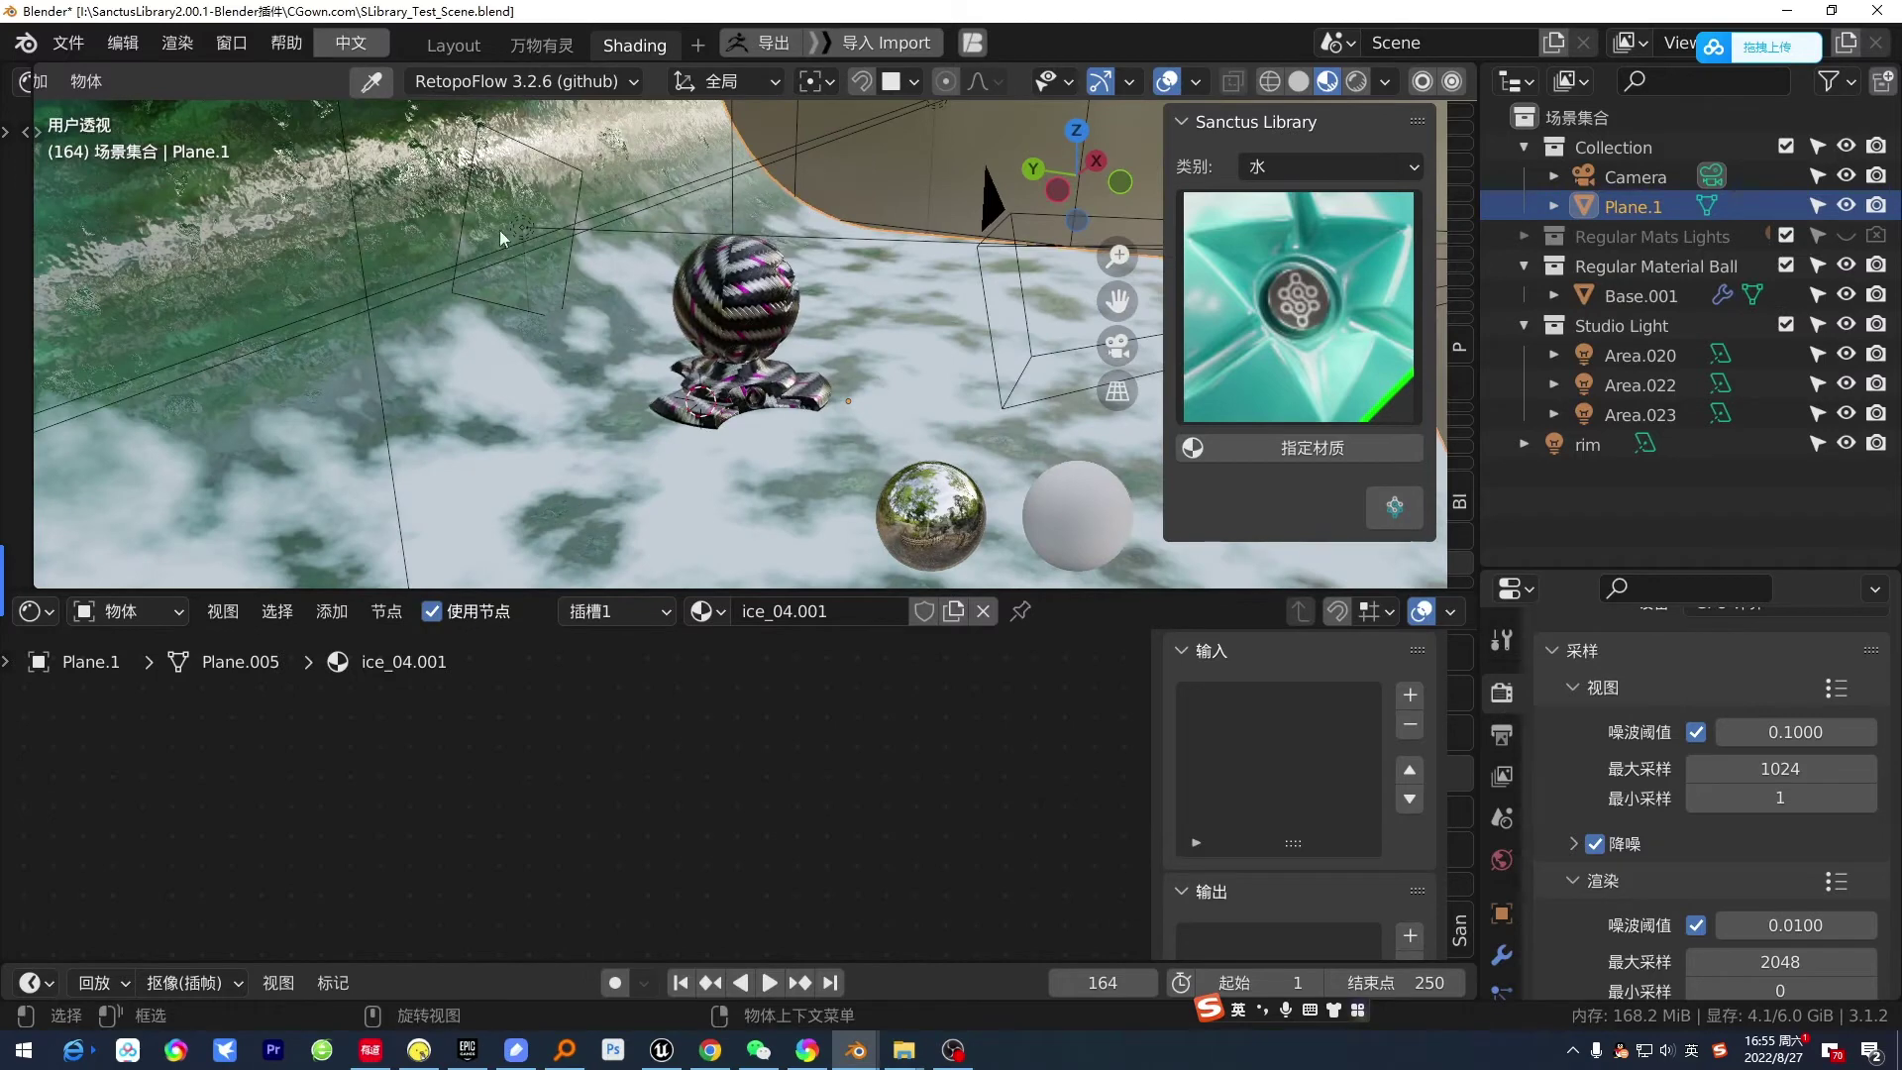
scroll(555, 334, "down", 2)
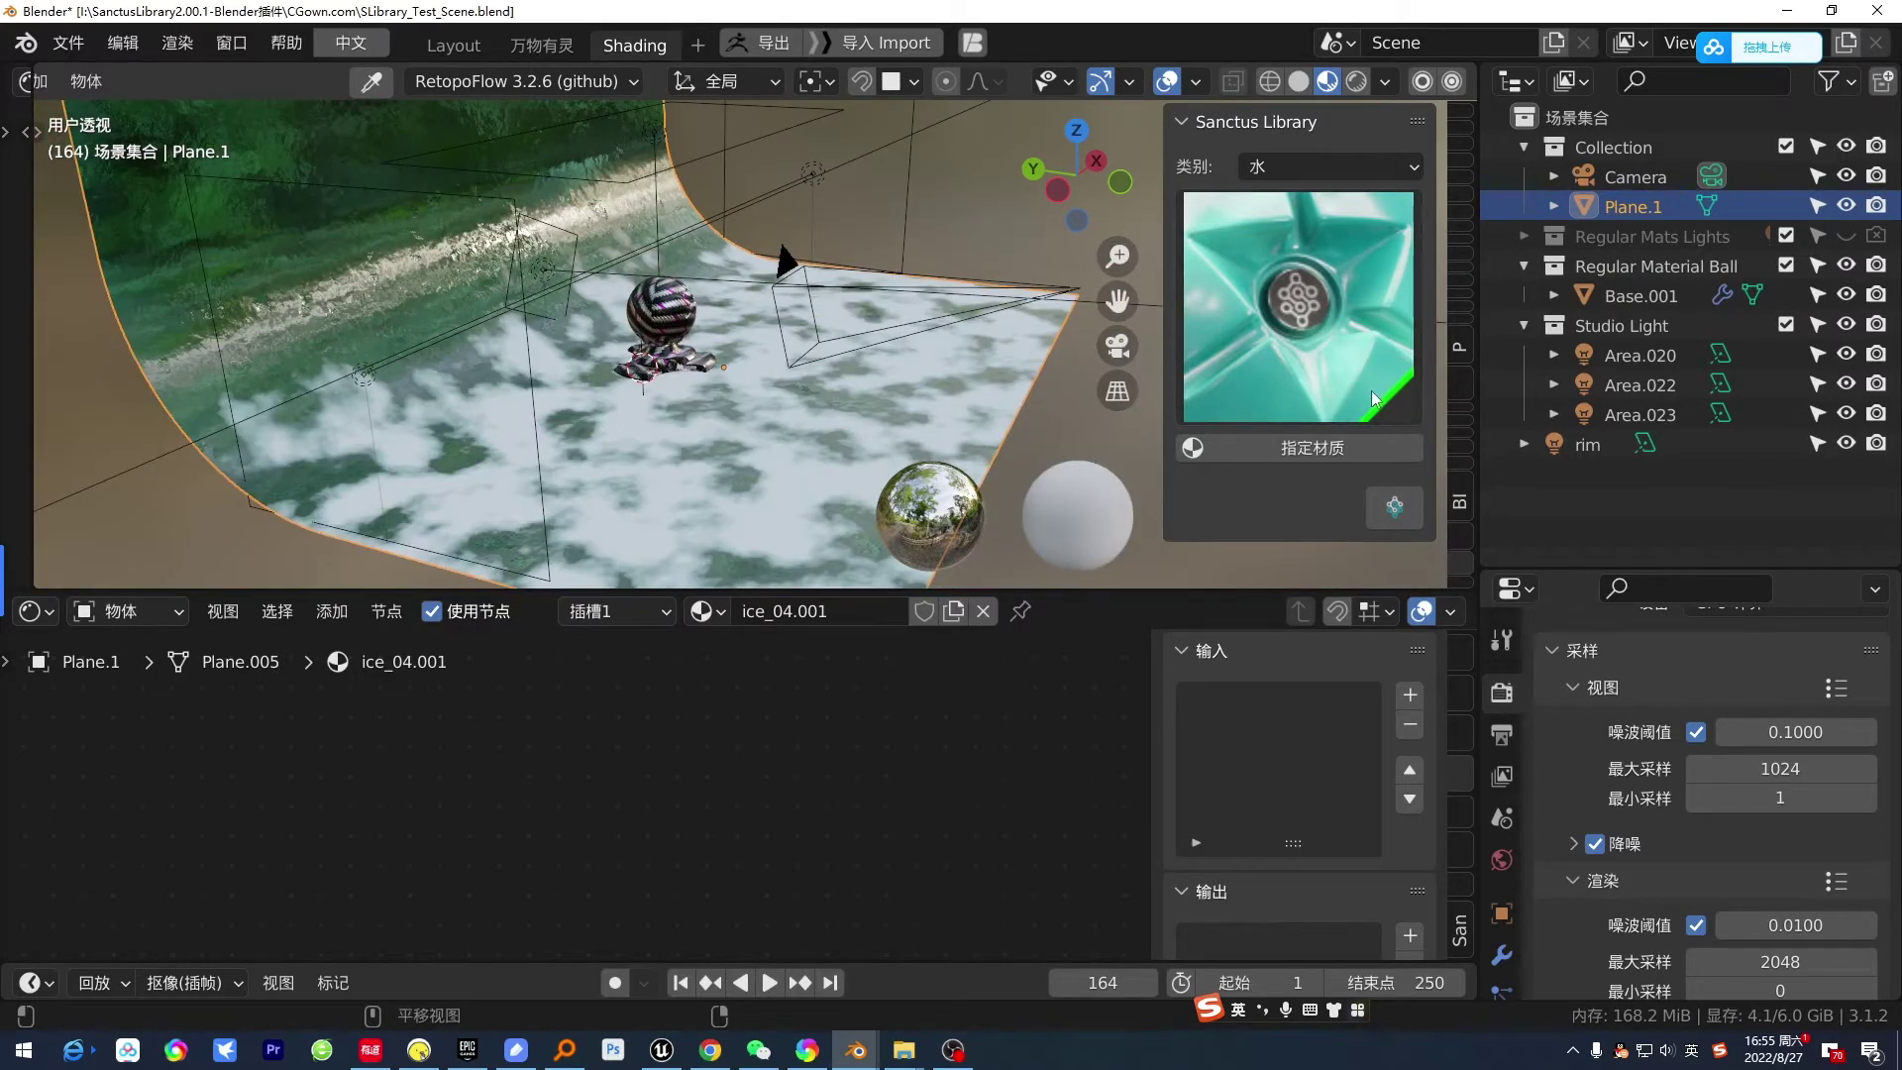
- Assign the Rain Shader material to Plane.1, creating rain_shader.001
left_click(1342, 339)
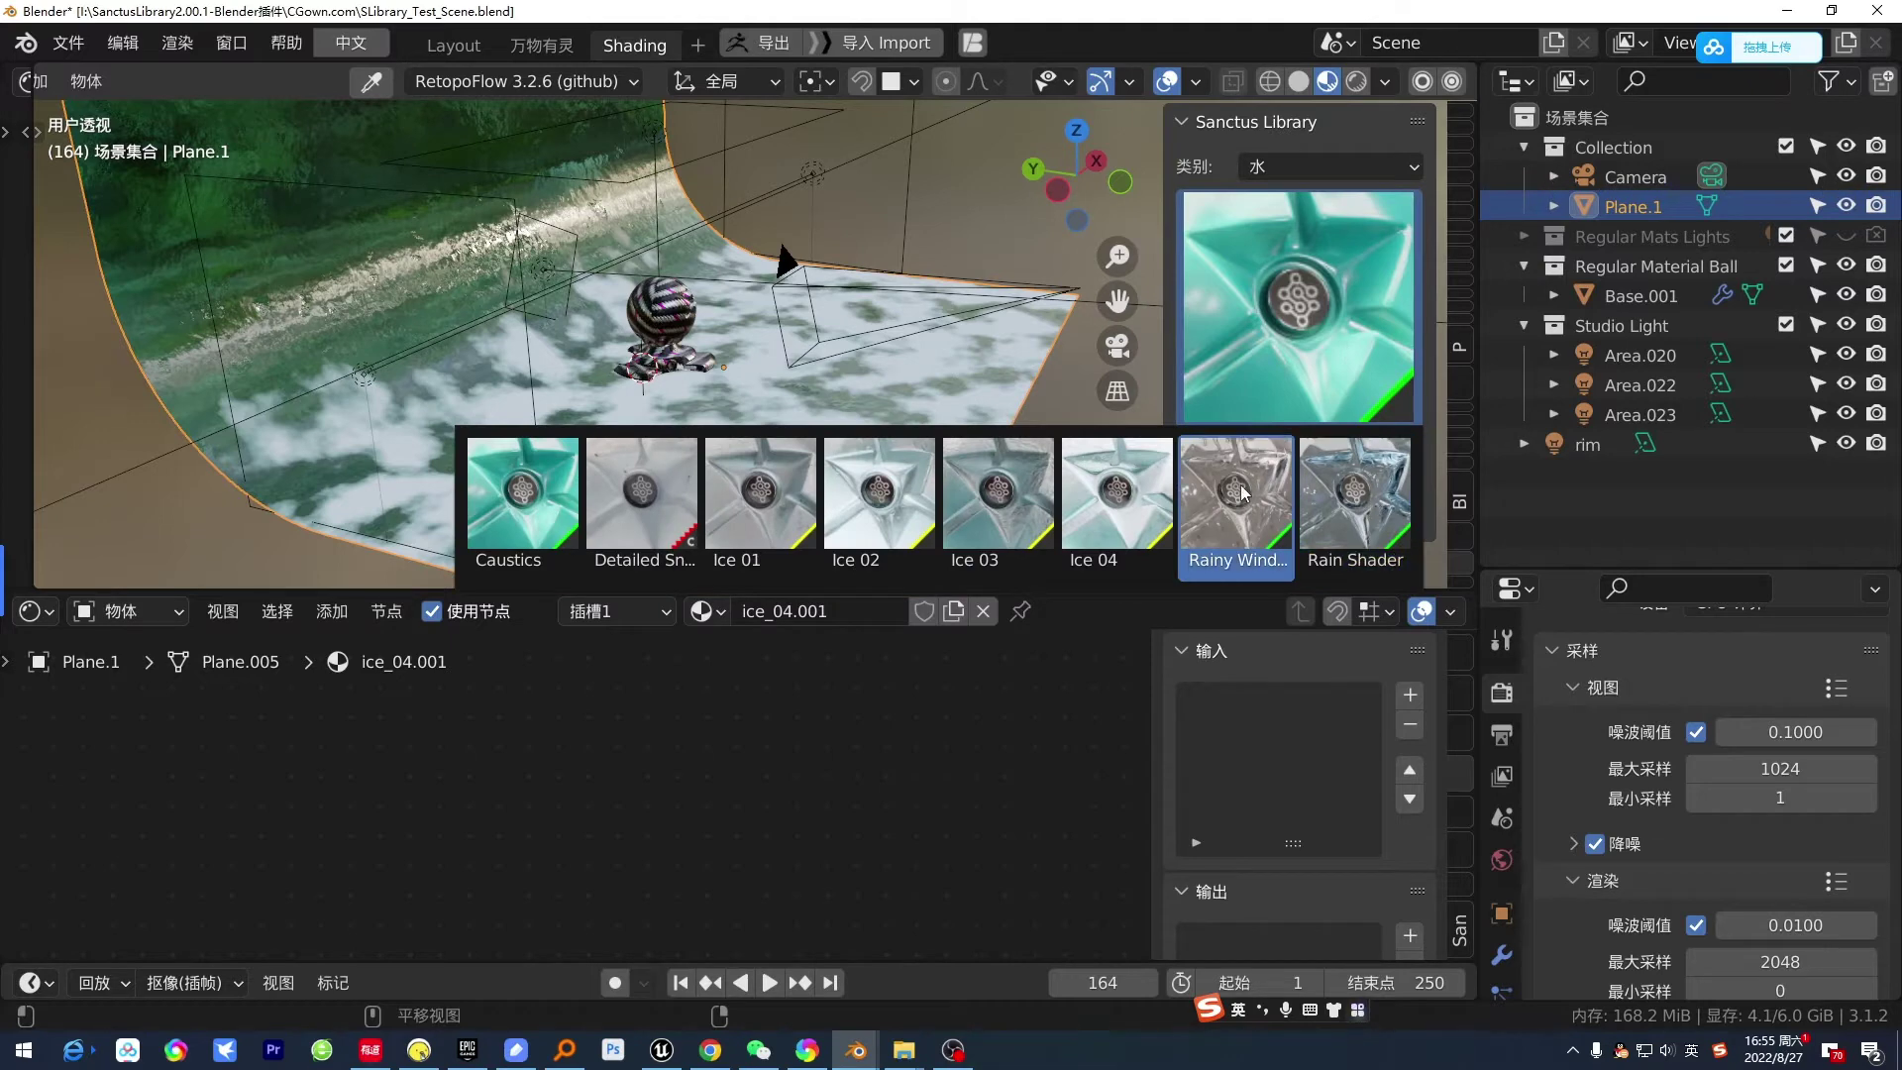
left_click(1341, 506)
left_click(1357, 451)
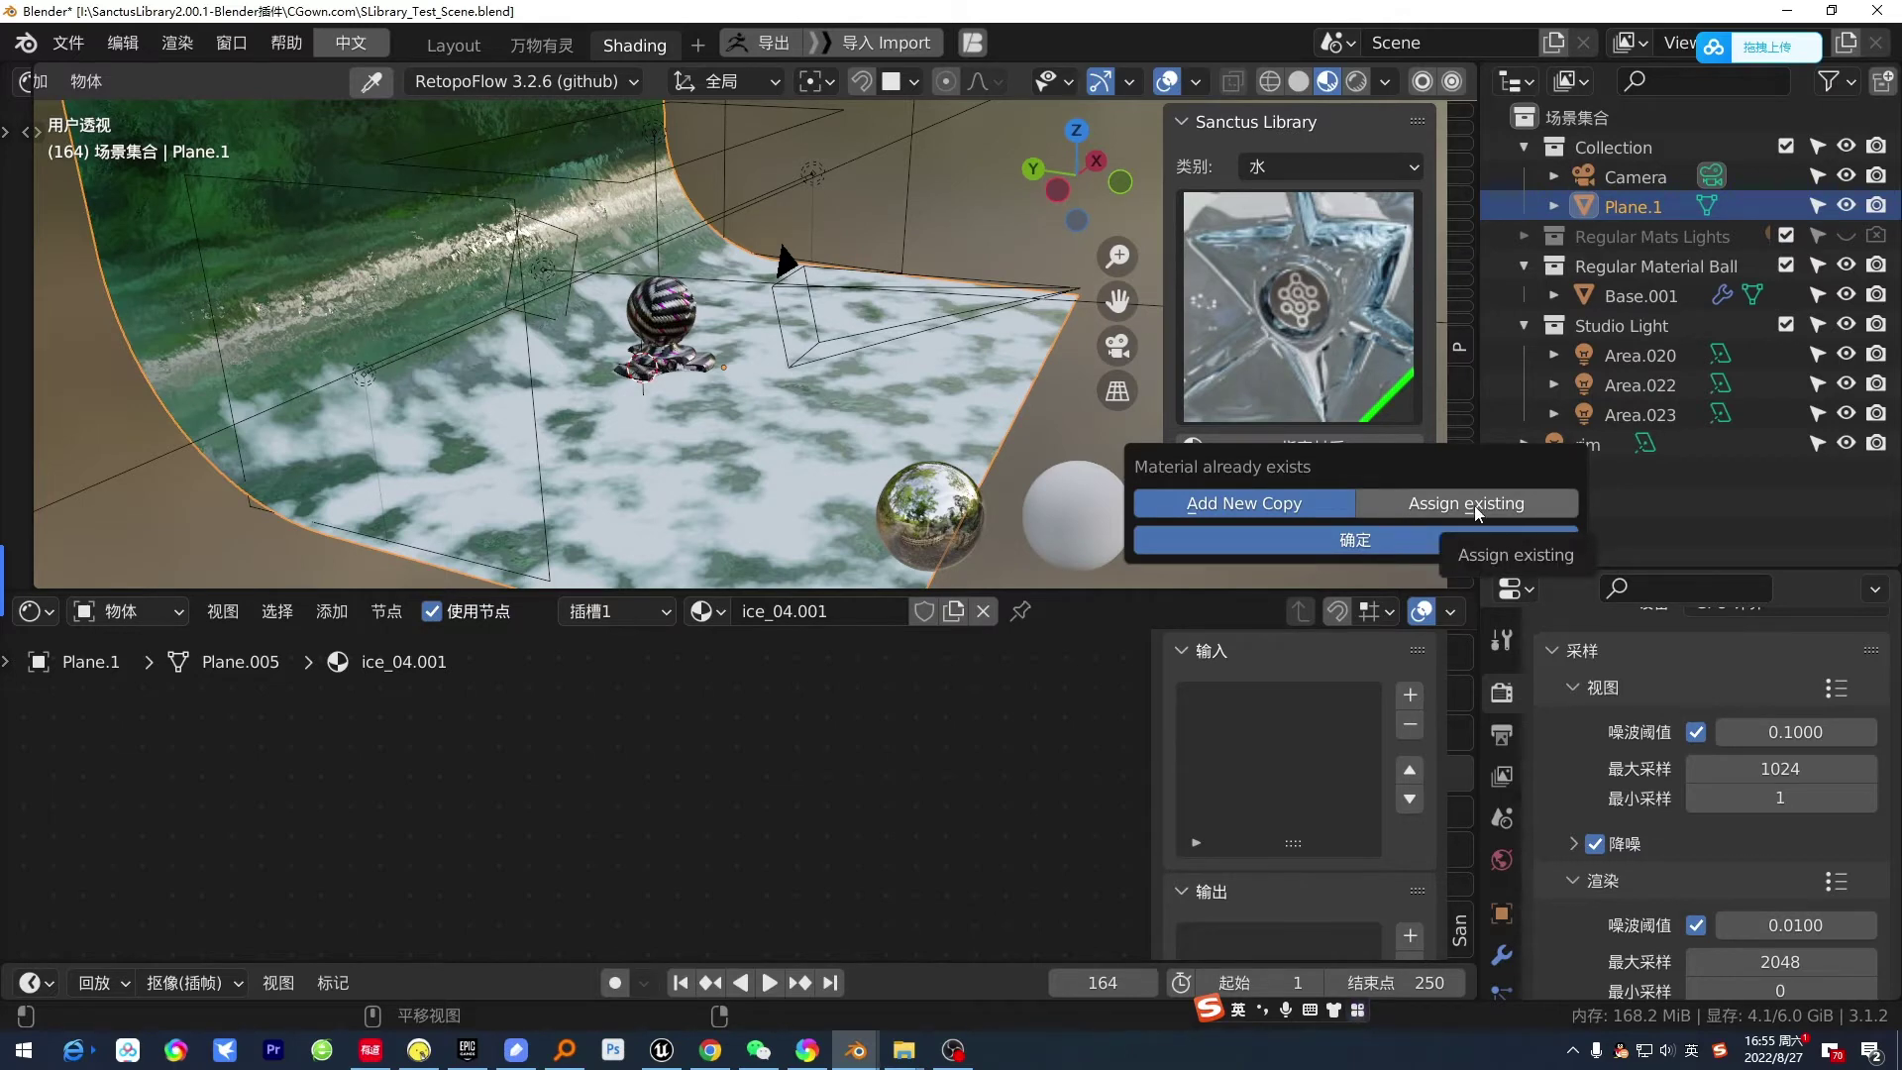
key("alt+a")
left_click_drag(1389, 489, 1537, 516)
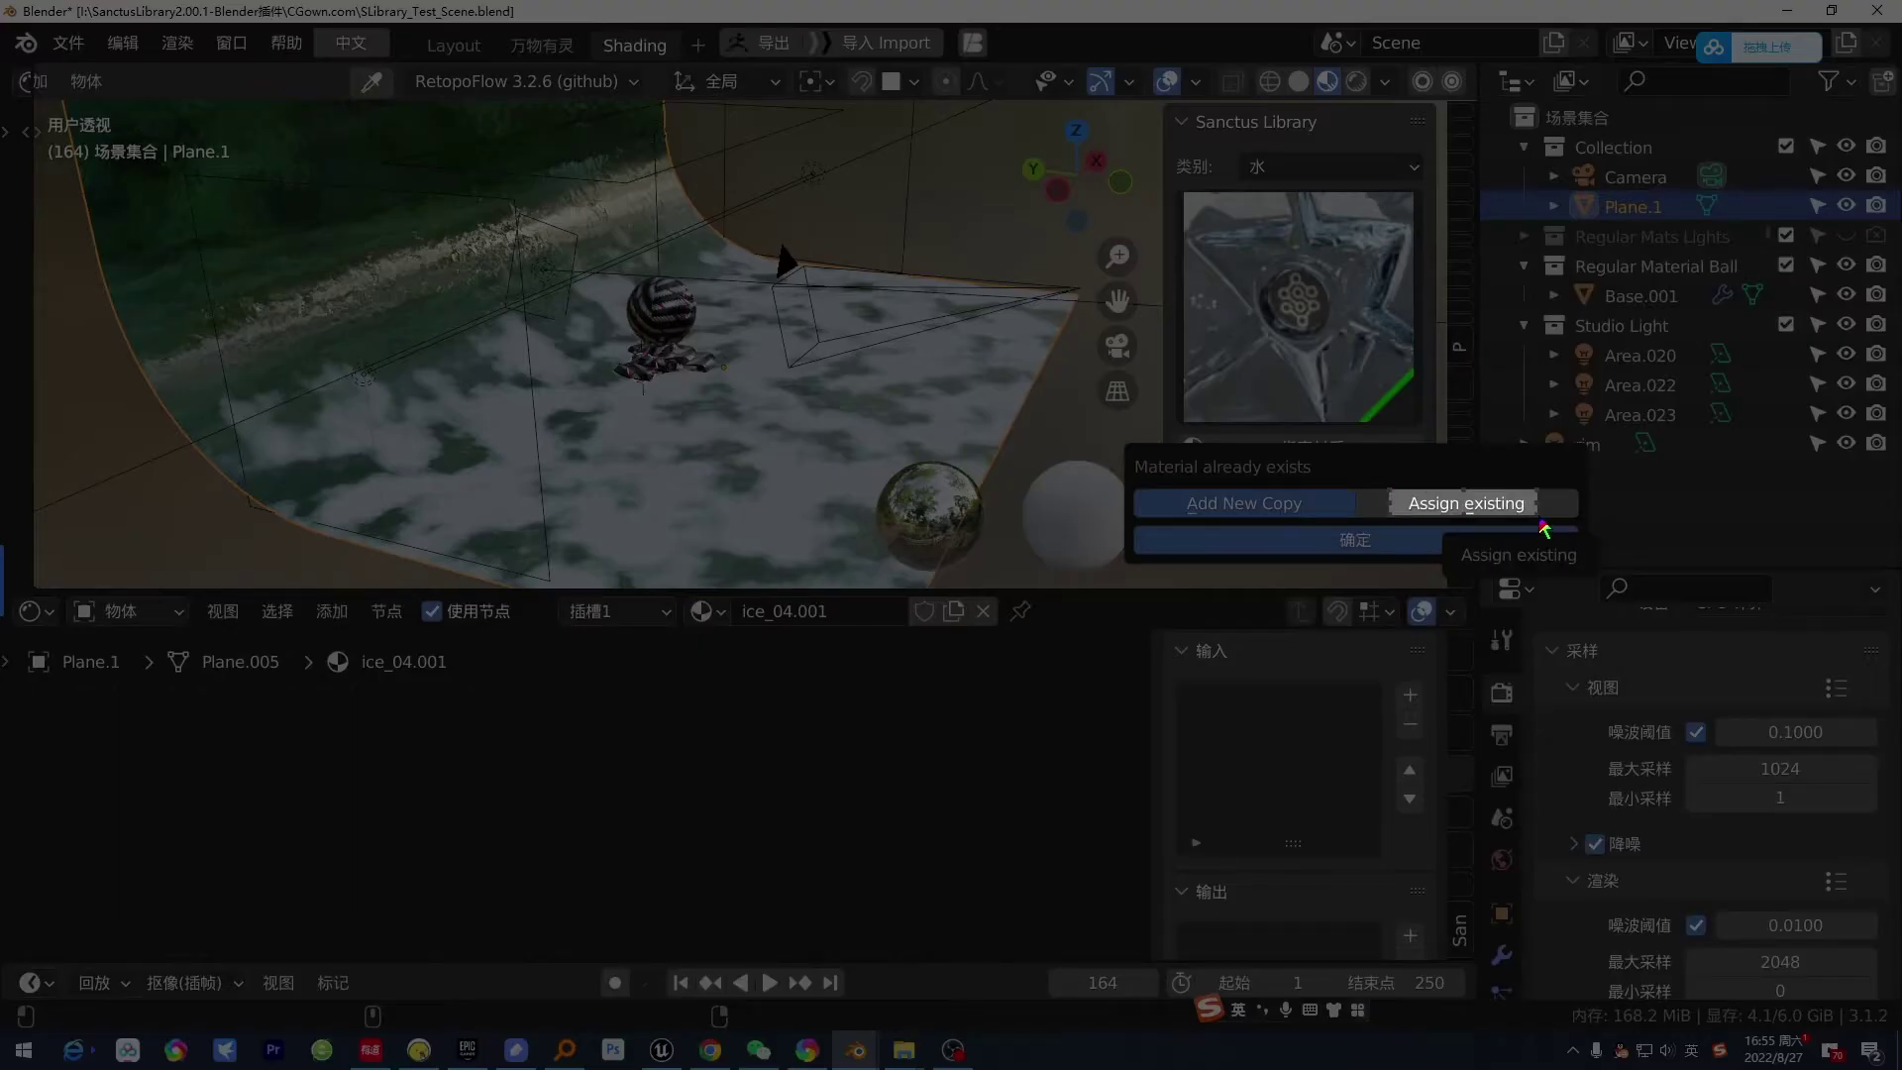
key("Escape")
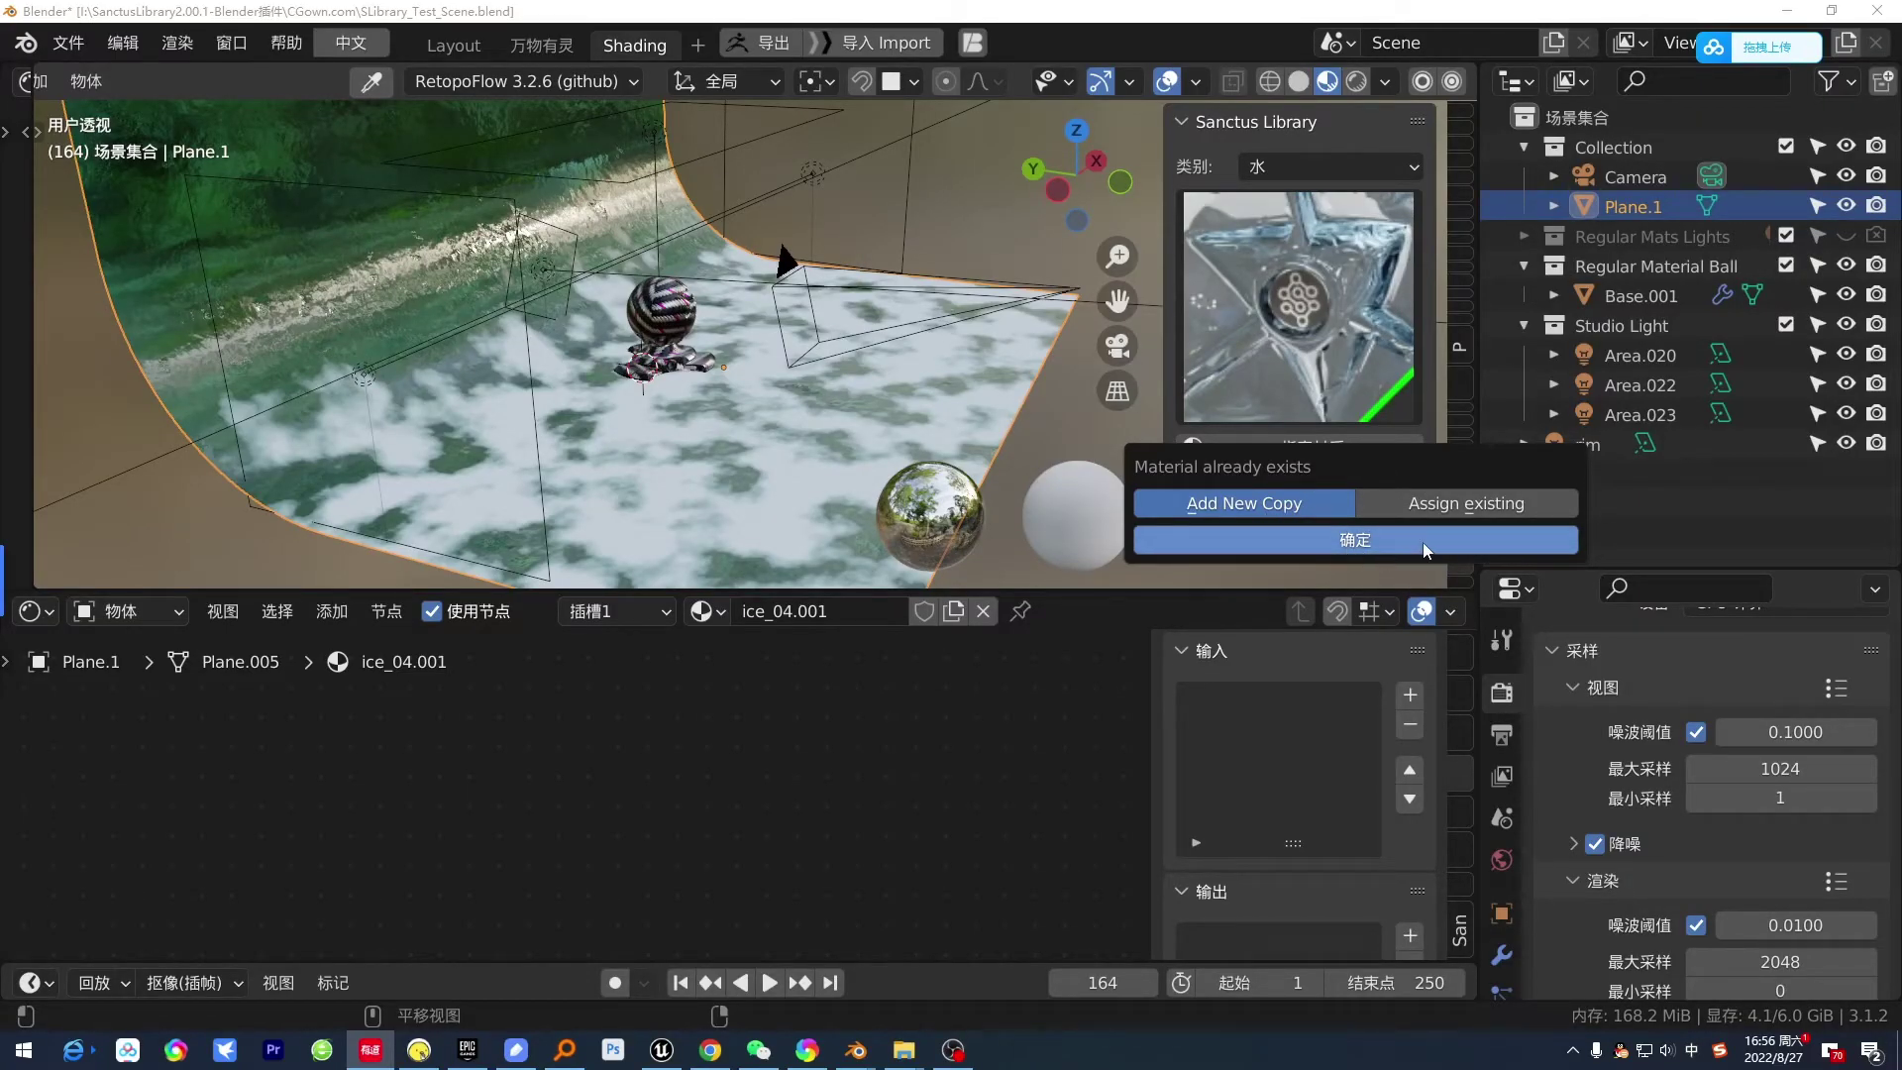
left_click(1348, 539)
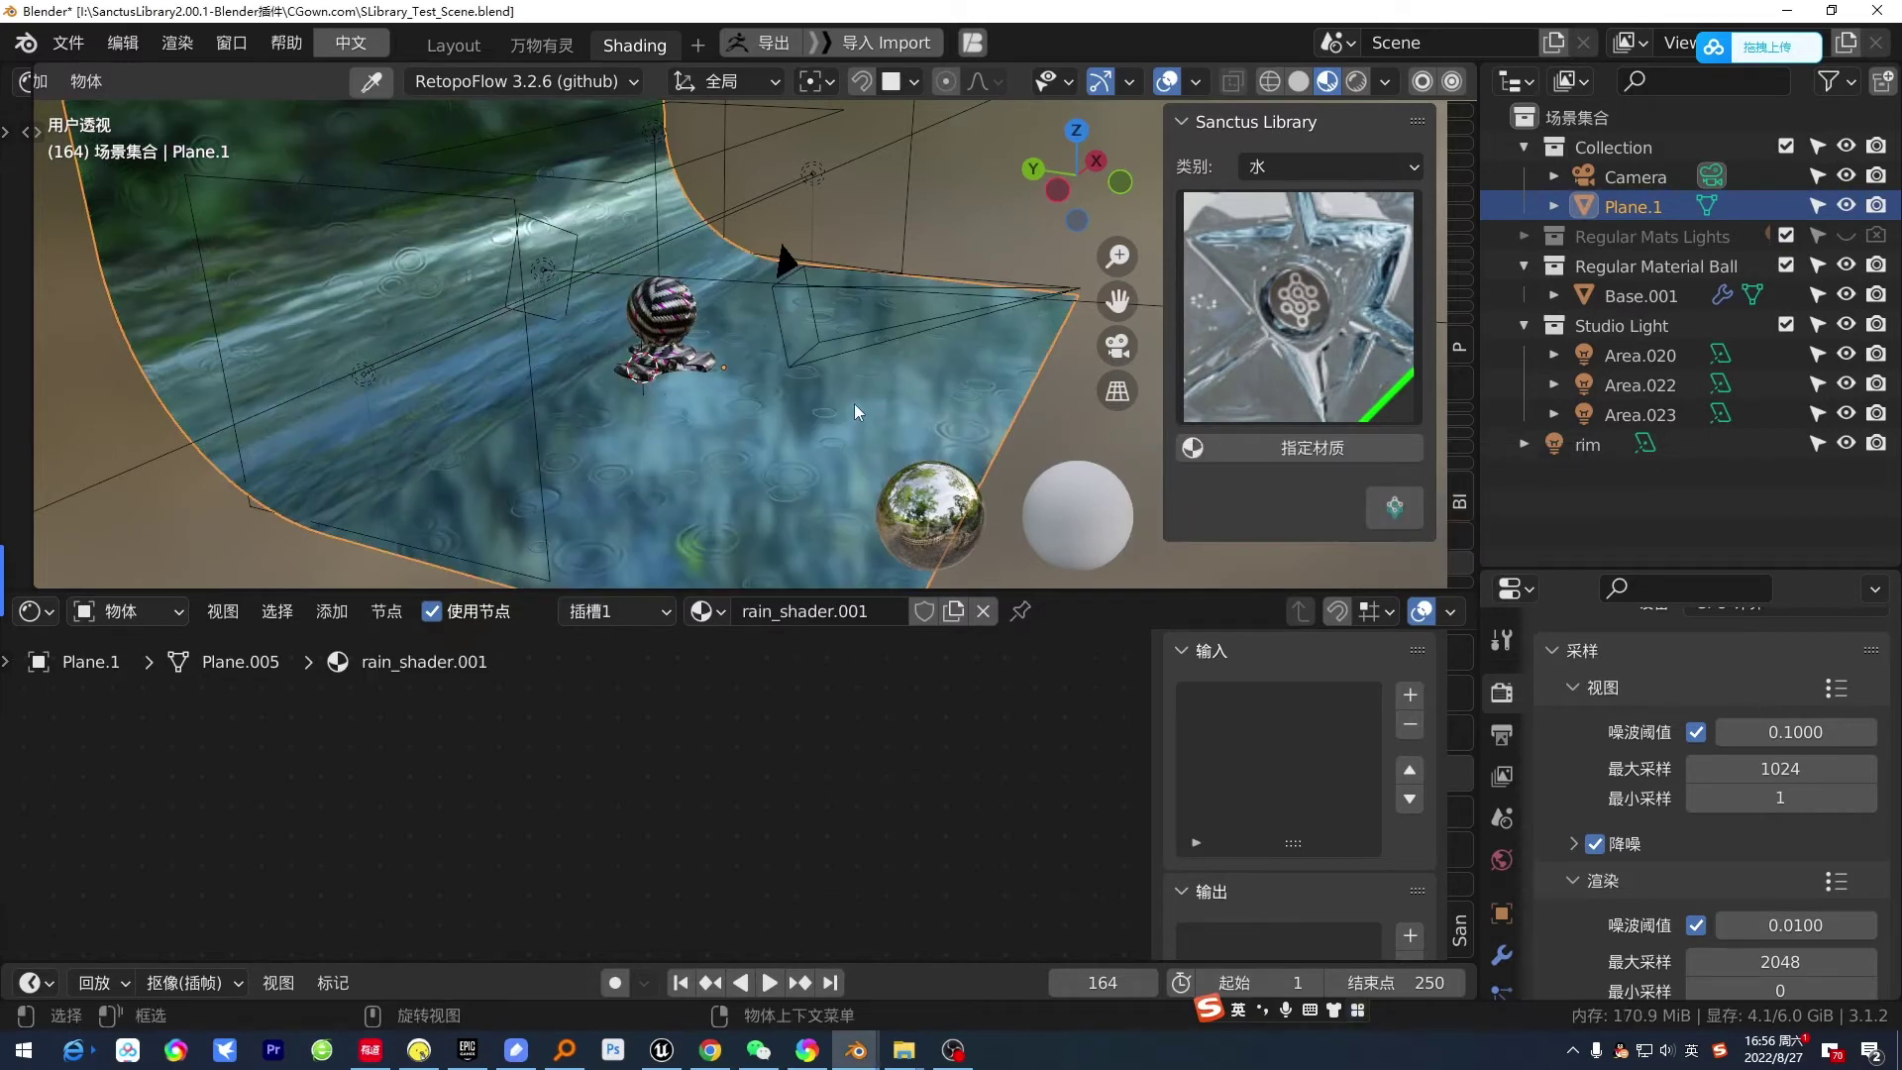
- Orbit and zoom in on the rain-rippled plane
mouse_move(855, 403)
middle_mouse_down()
mouse_move(782, 420)
mouse_move(945, 443)
middle_mouse_up()
scroll(792, 427, "up", 2)
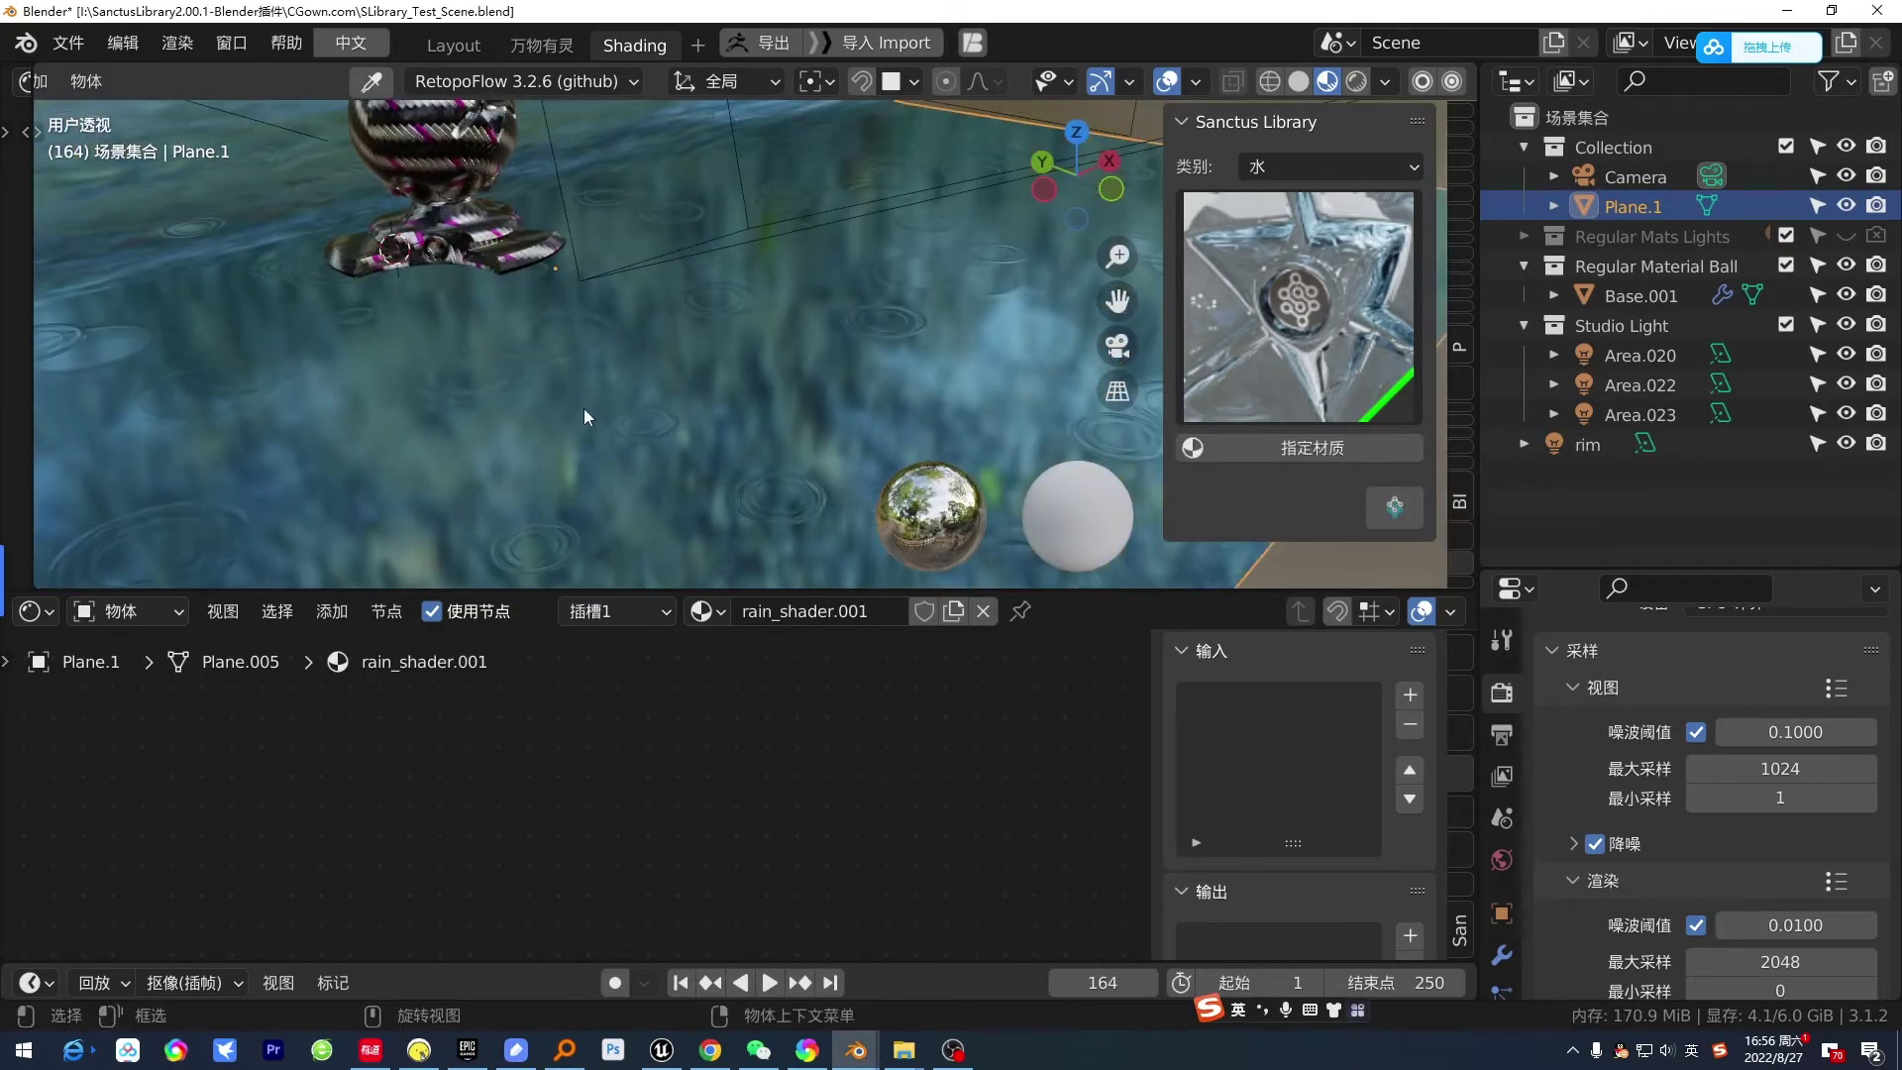
scroll(584, 409, "down", 2)
scroll(599, 412, "down", 2)
scroll(599, 412, "up", 1)
scroll(602, 411, "up", 1)
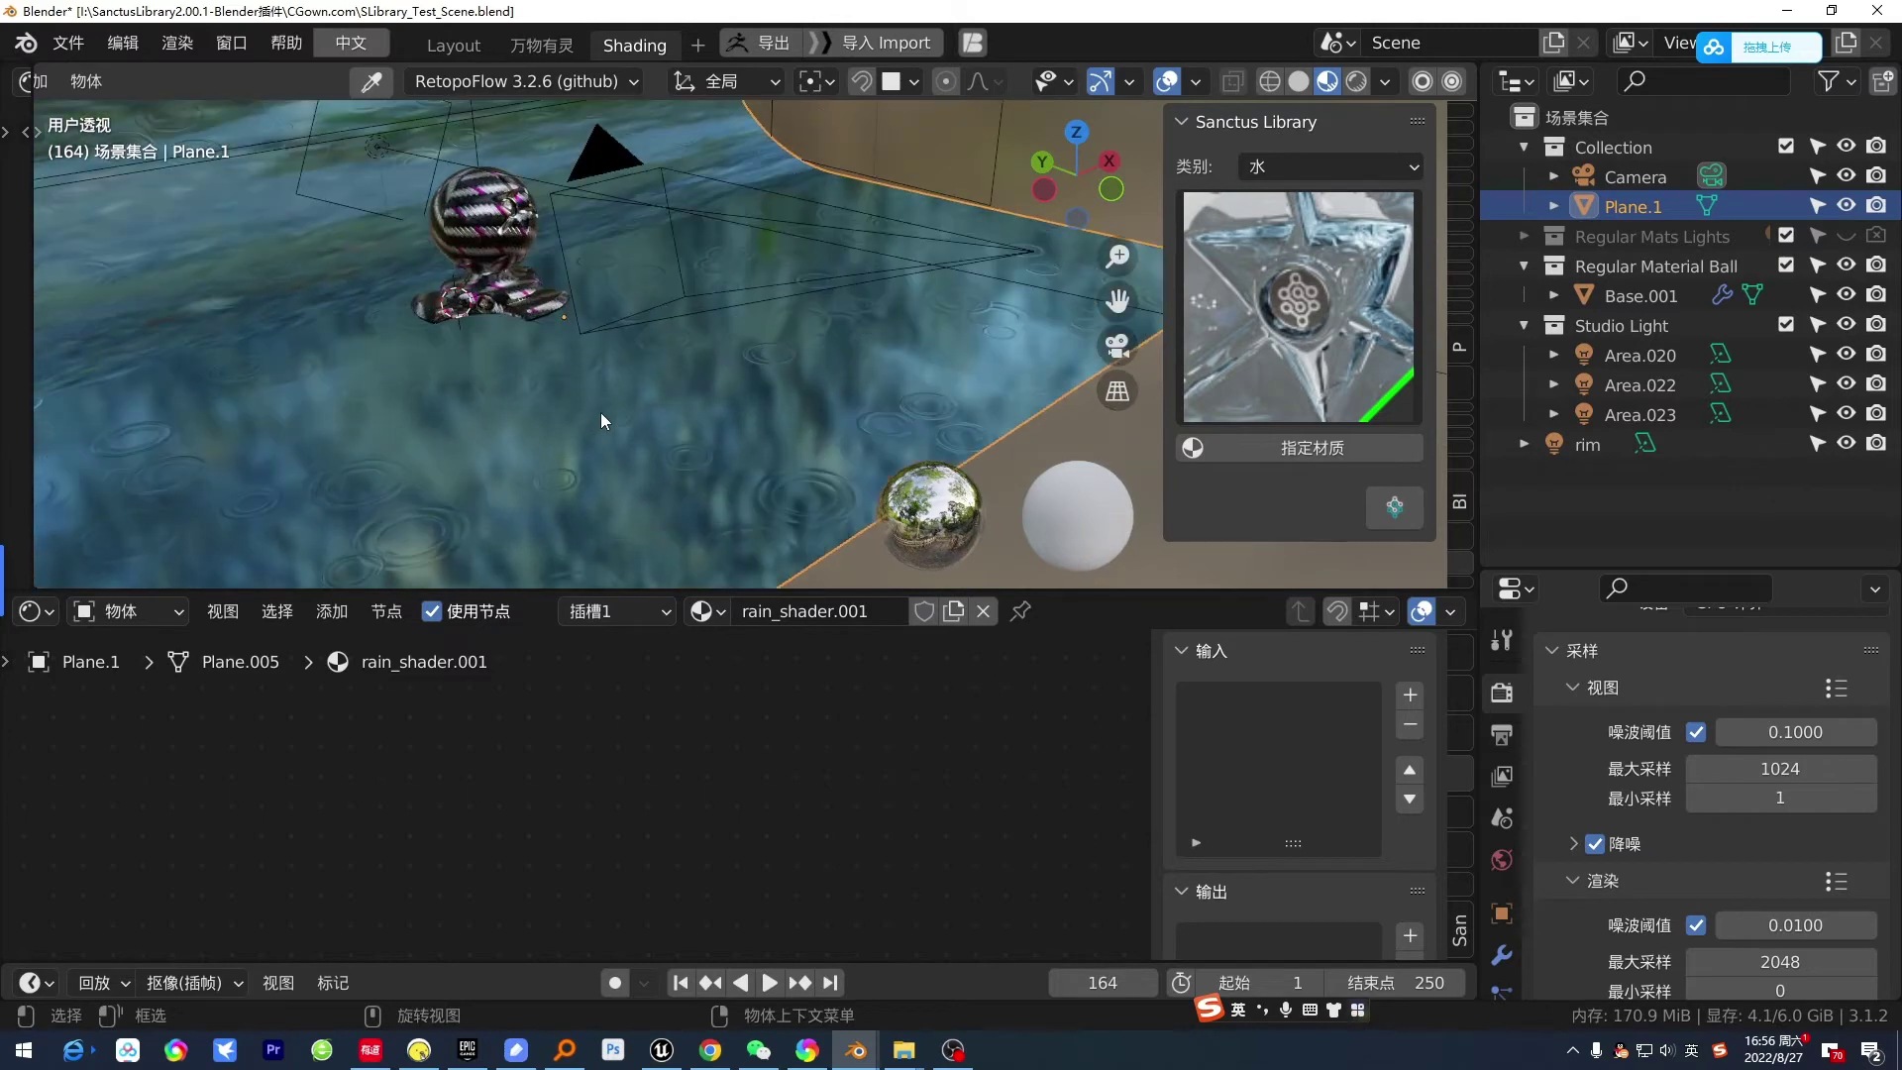
left_click(220, 620)
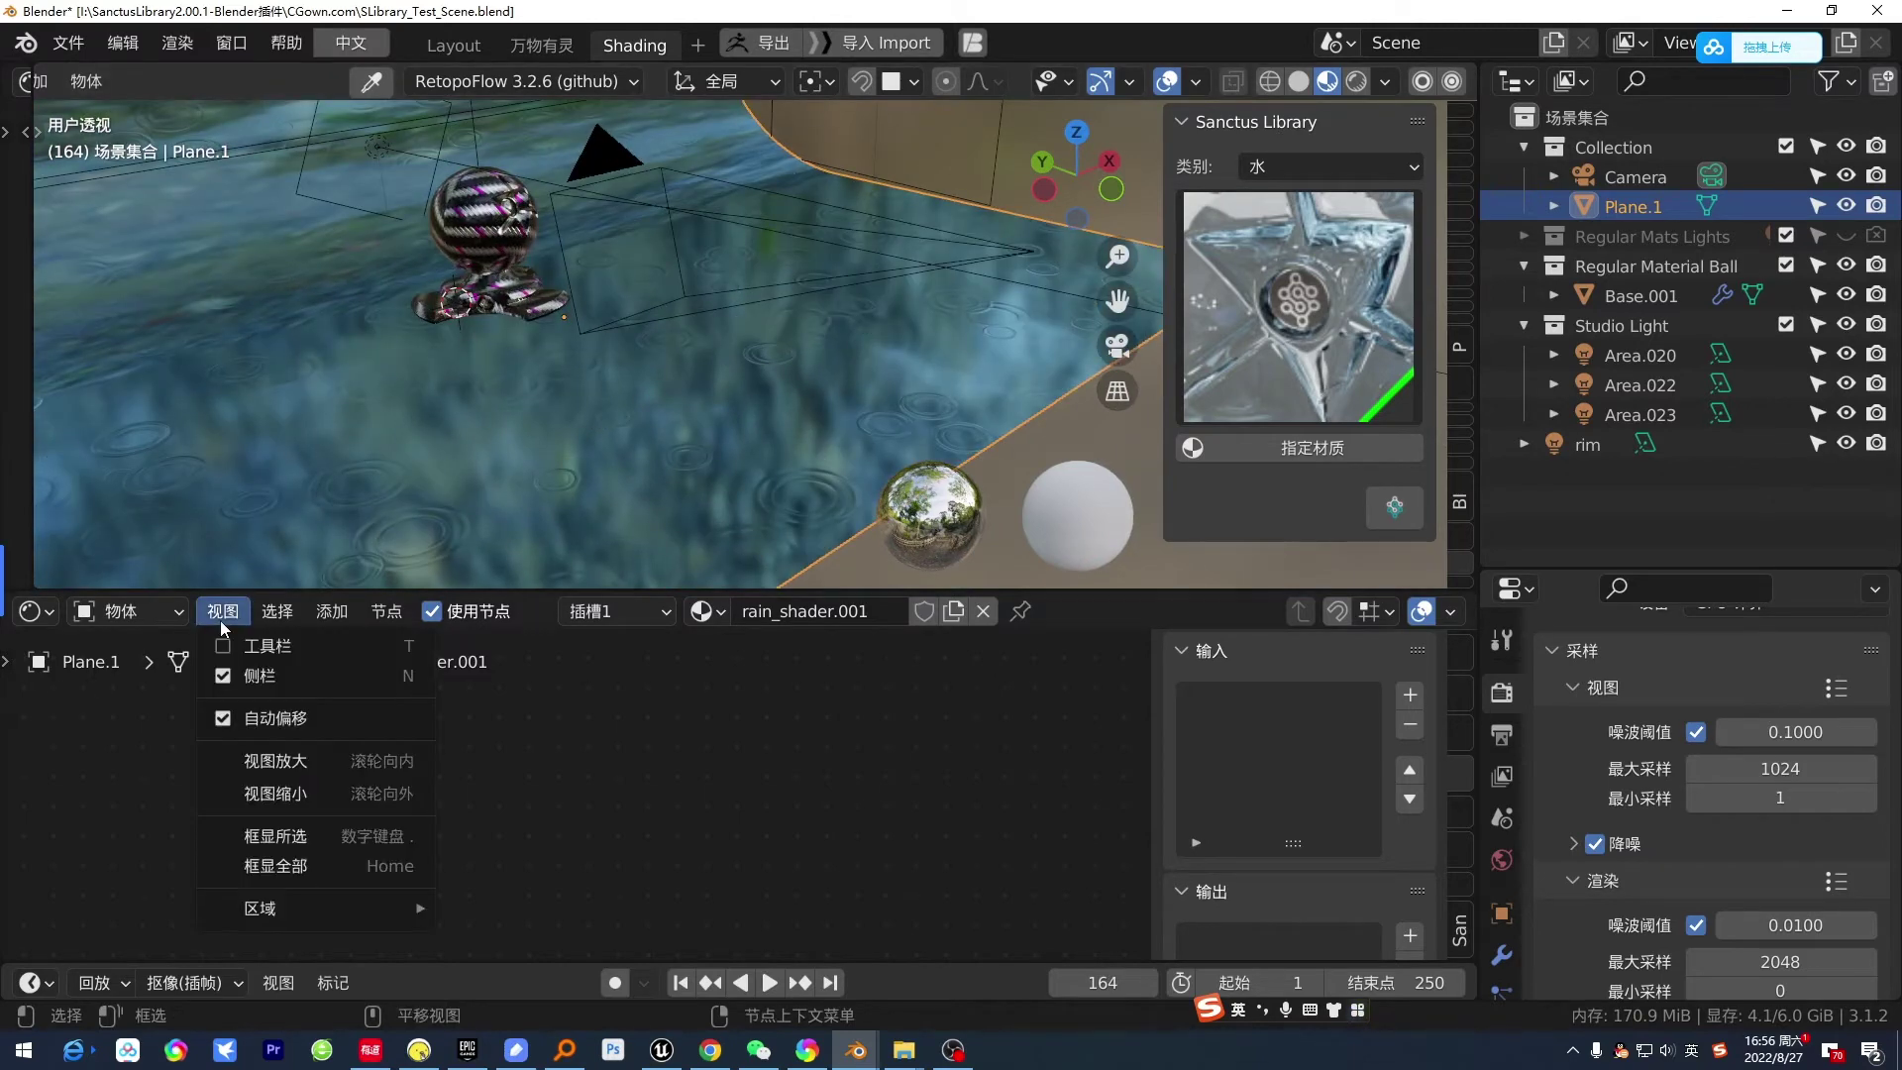
- Preview the animation up to frame 141, then reopen the Rain Shader assignment prompt
left_click(770, 982)
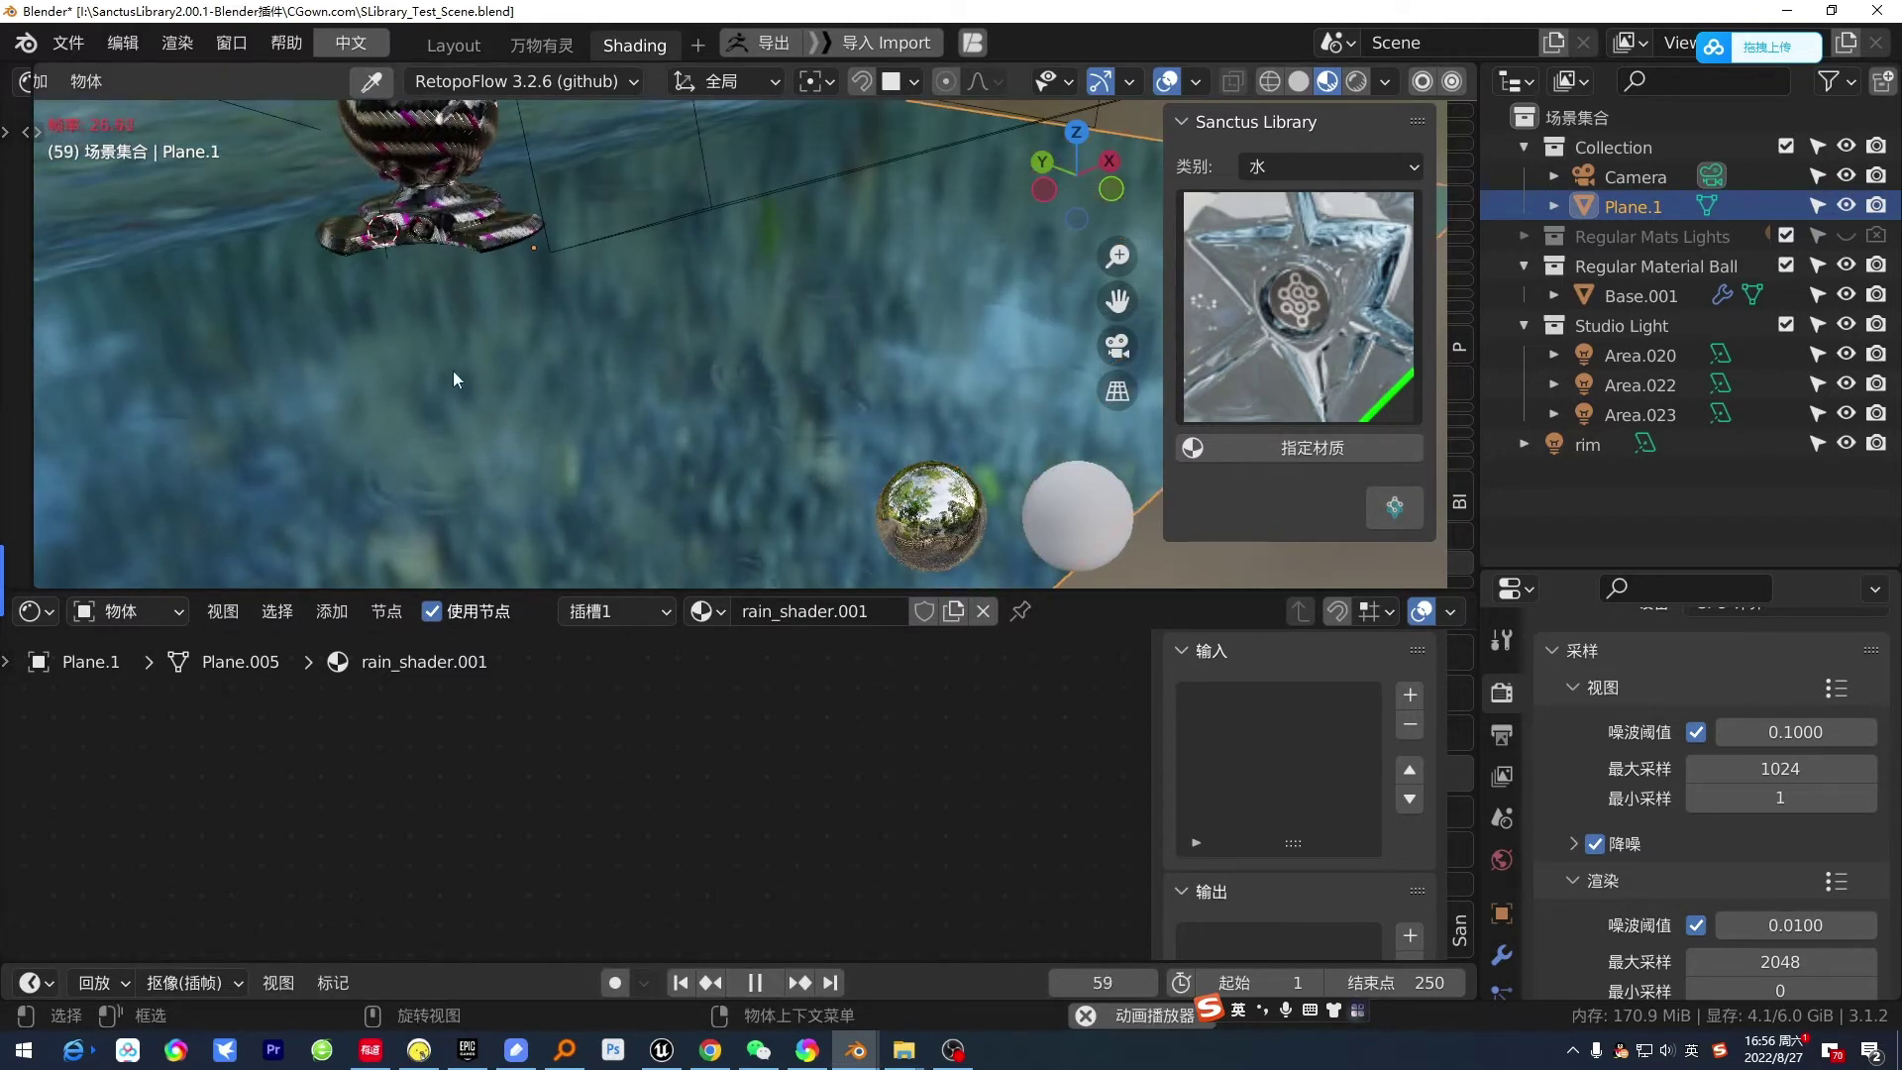
left_click(755, 985)
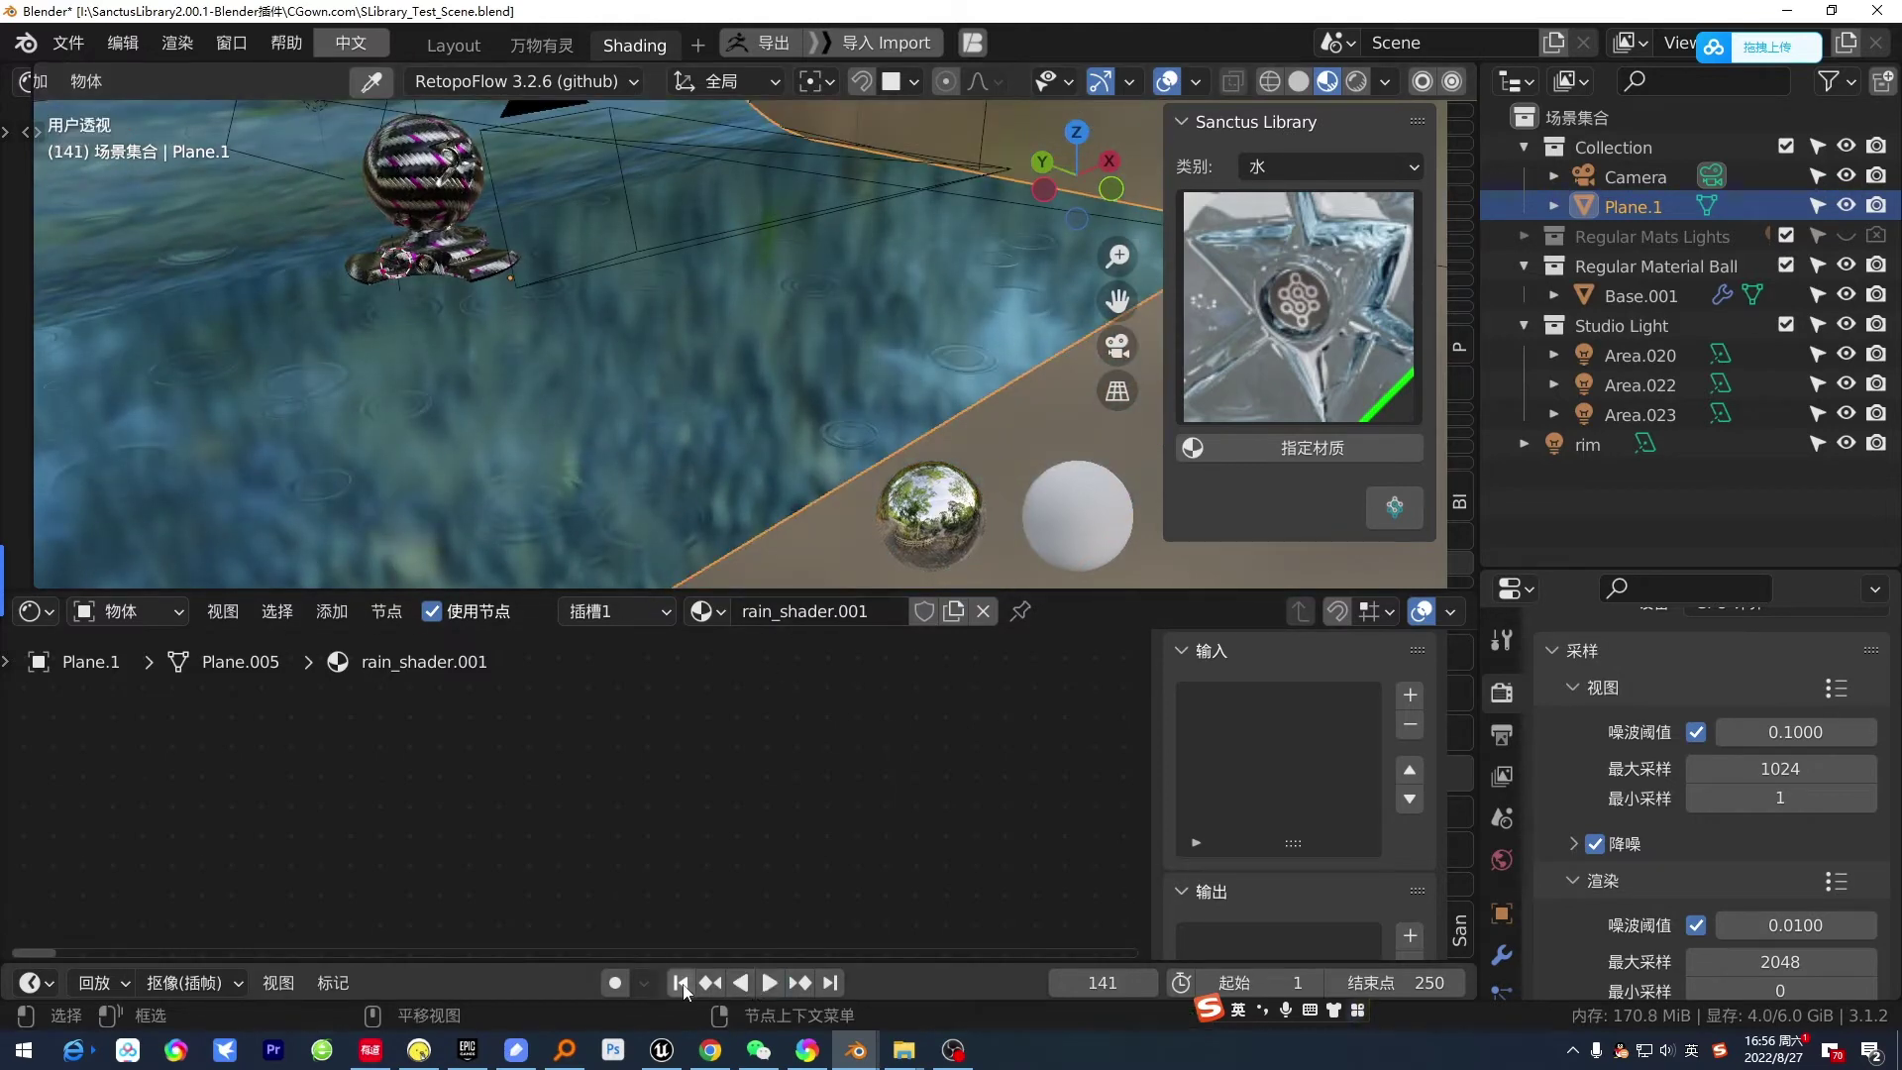
left_click(1343, 453)
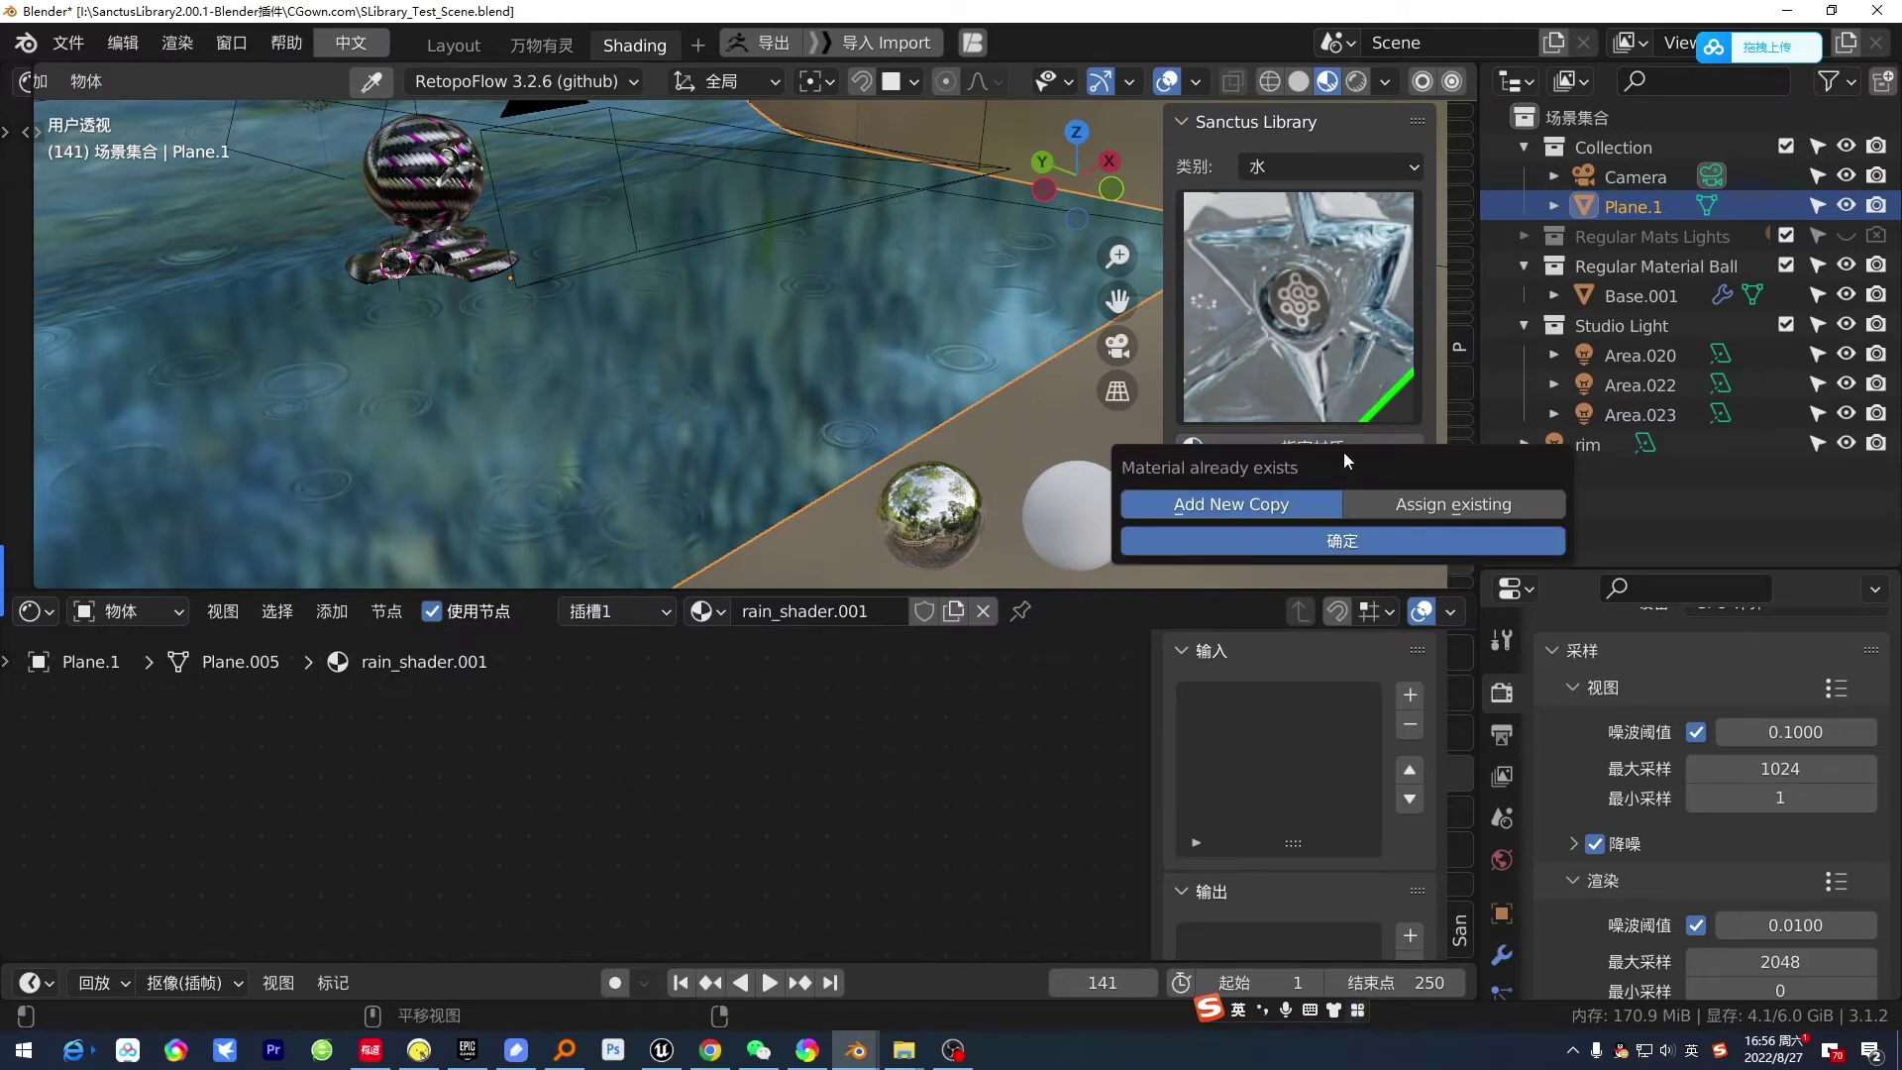
- Keep the existing rain_shader material on the plane via Assign existing
left_click(1469, 506)
left_click(1316, 542)
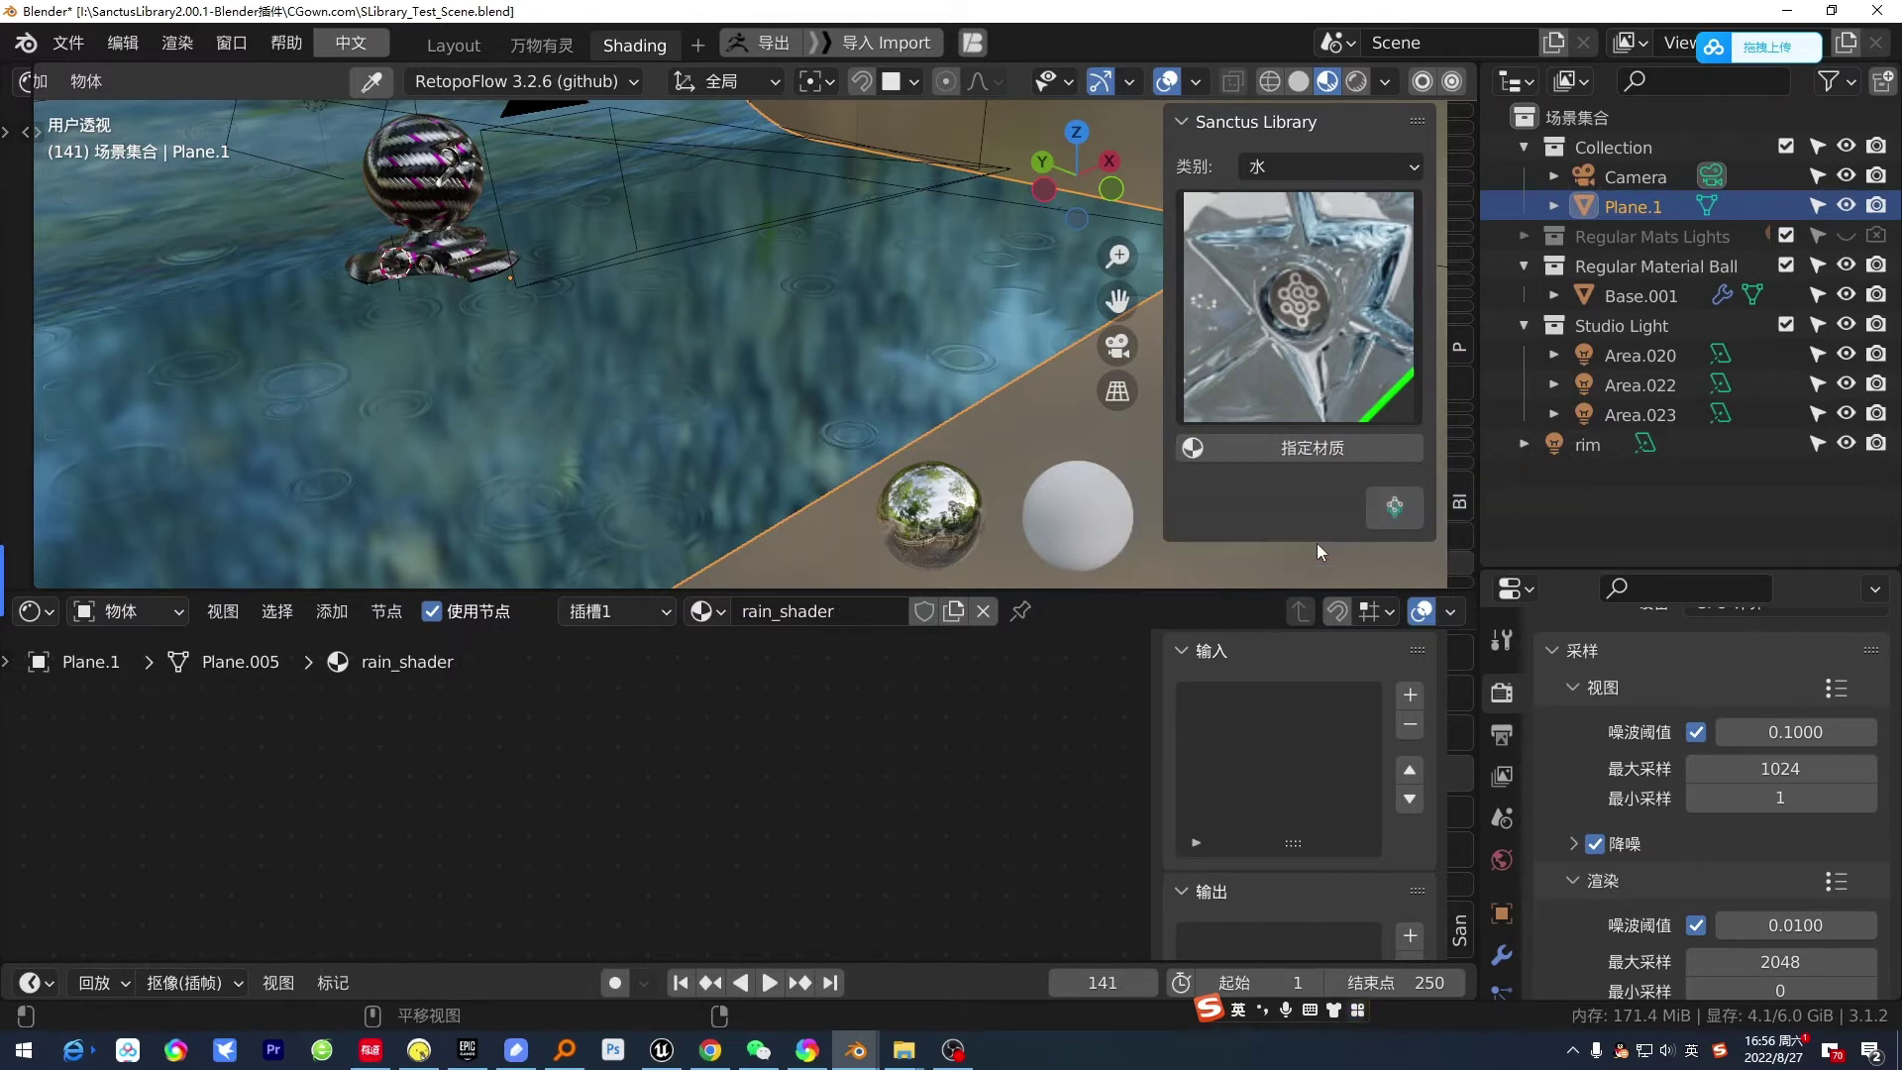
middle_click_drag(577, 373, 791, 367)
- Assign the existing Rainy Window material to Plane.1 and orbit to view it
left_click(1285, 338)
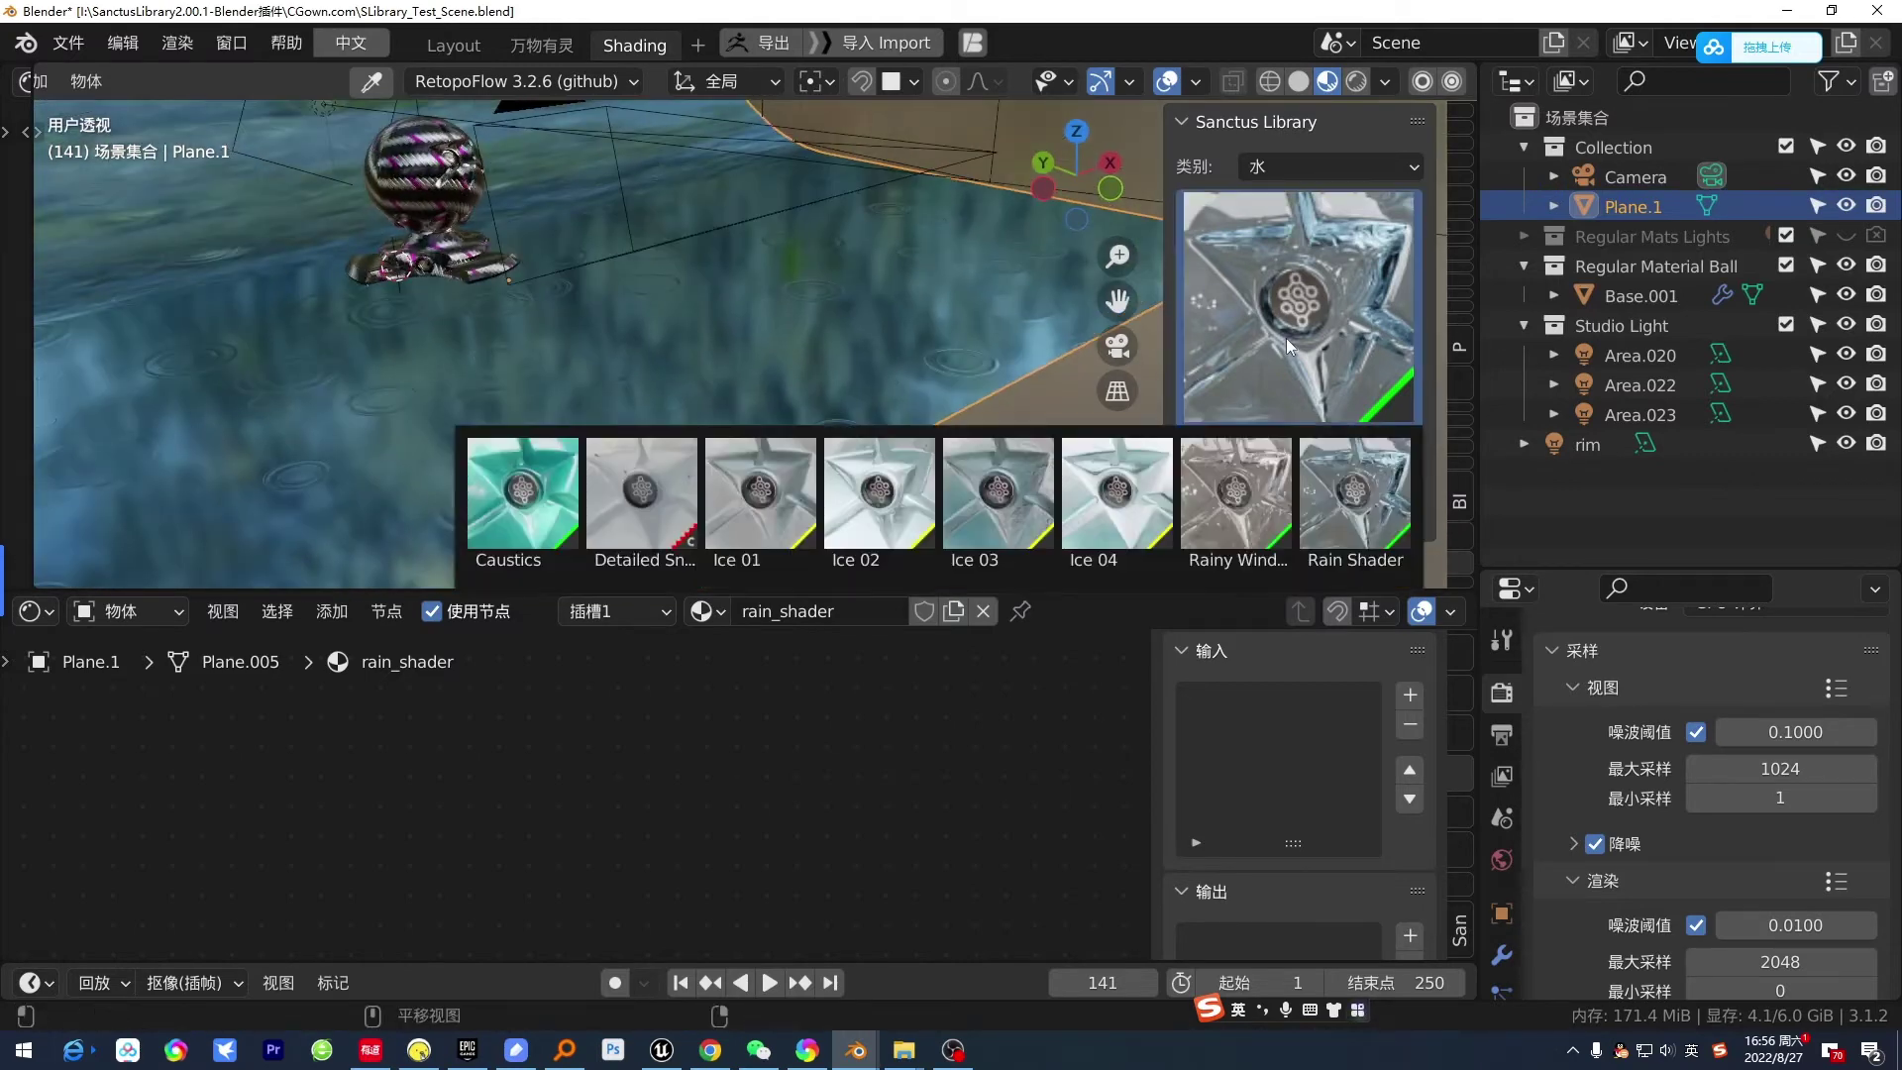
left_click(1243, 476)
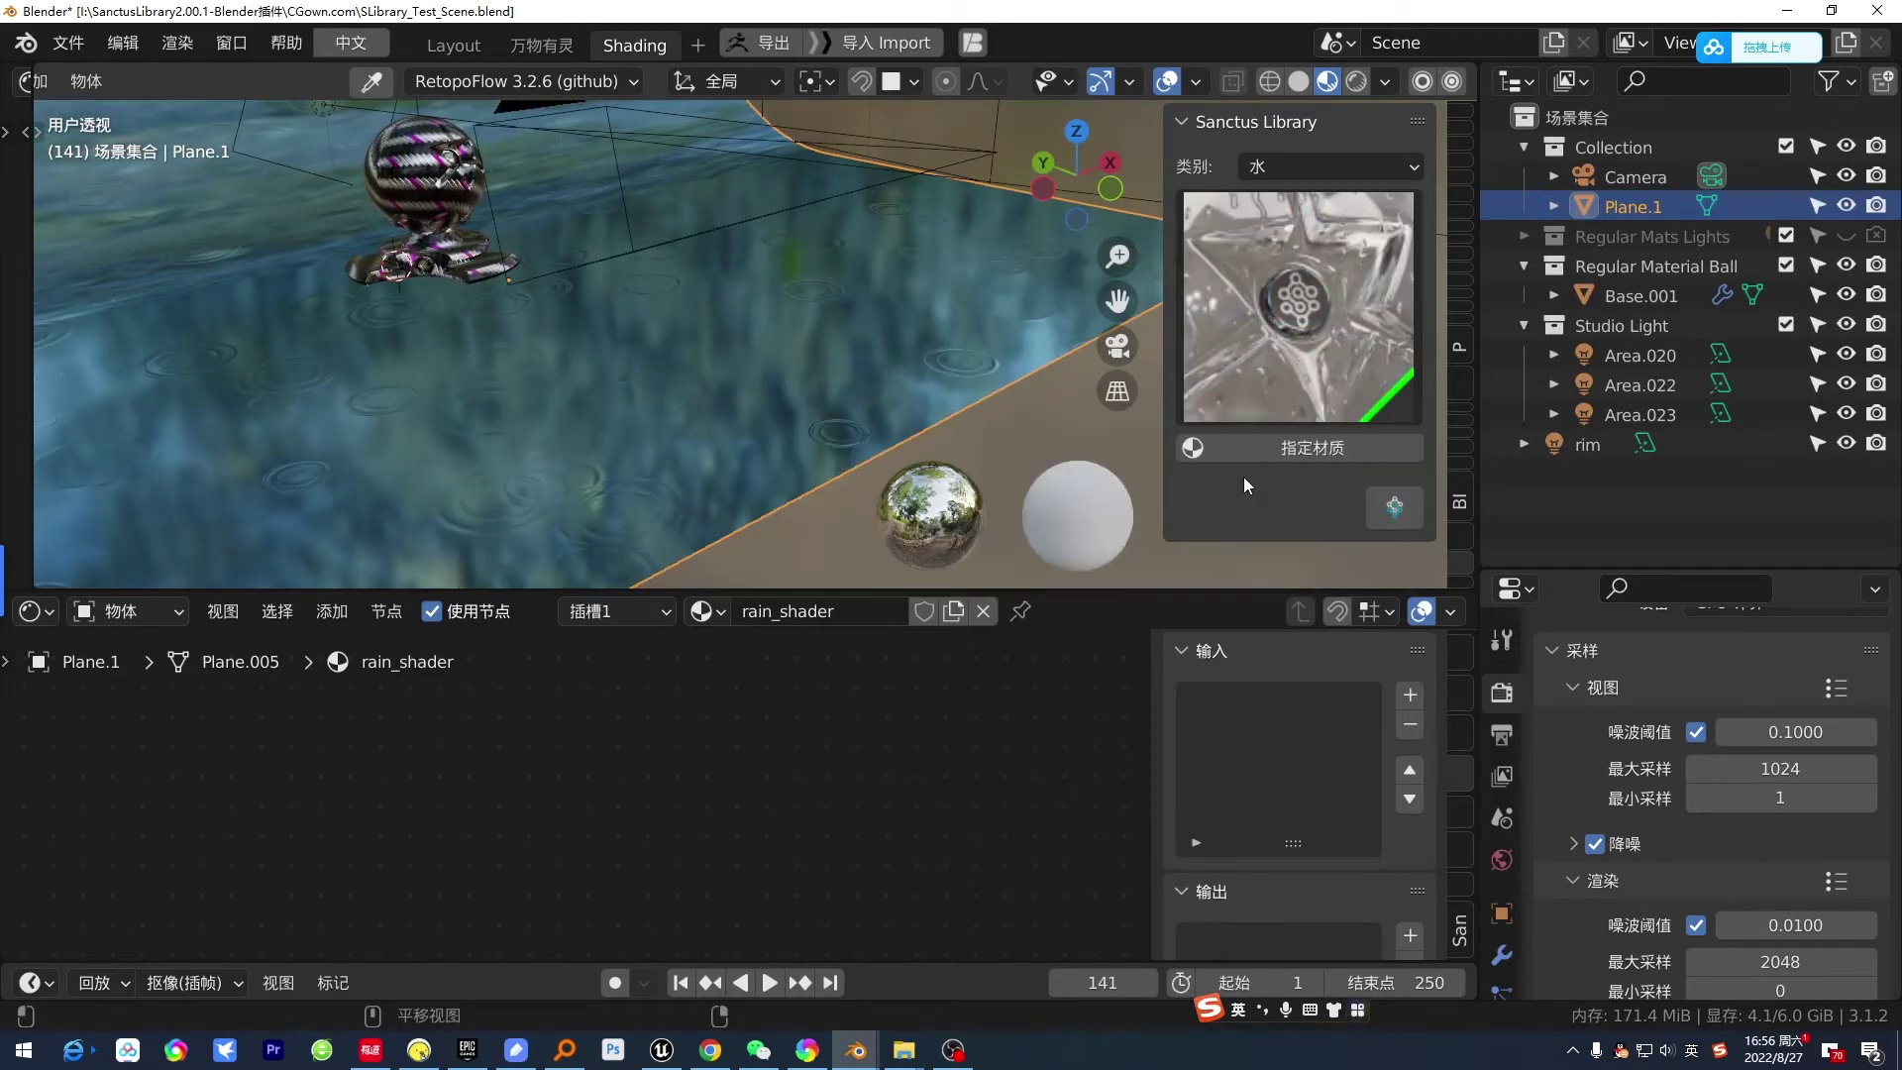
left_click(1344, 451)
left_click(1457, 505)
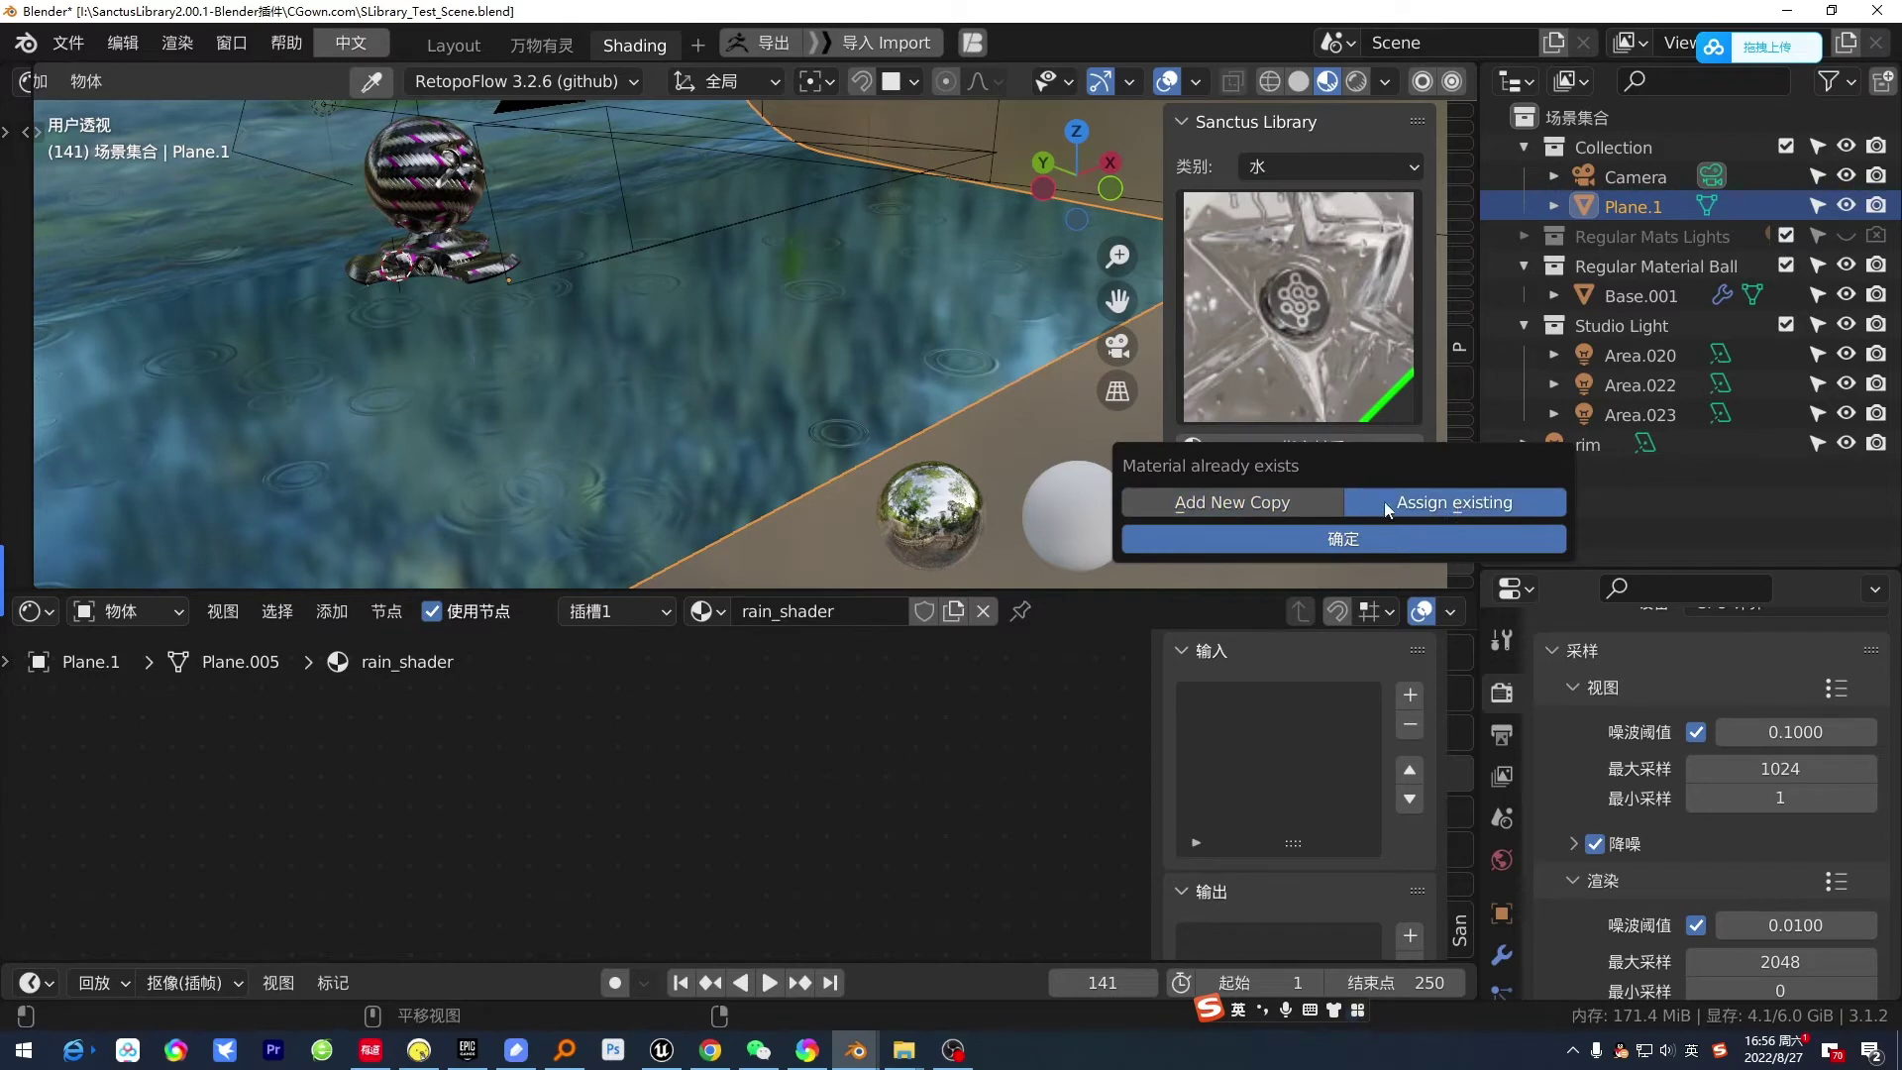
left_click(1403, 537)
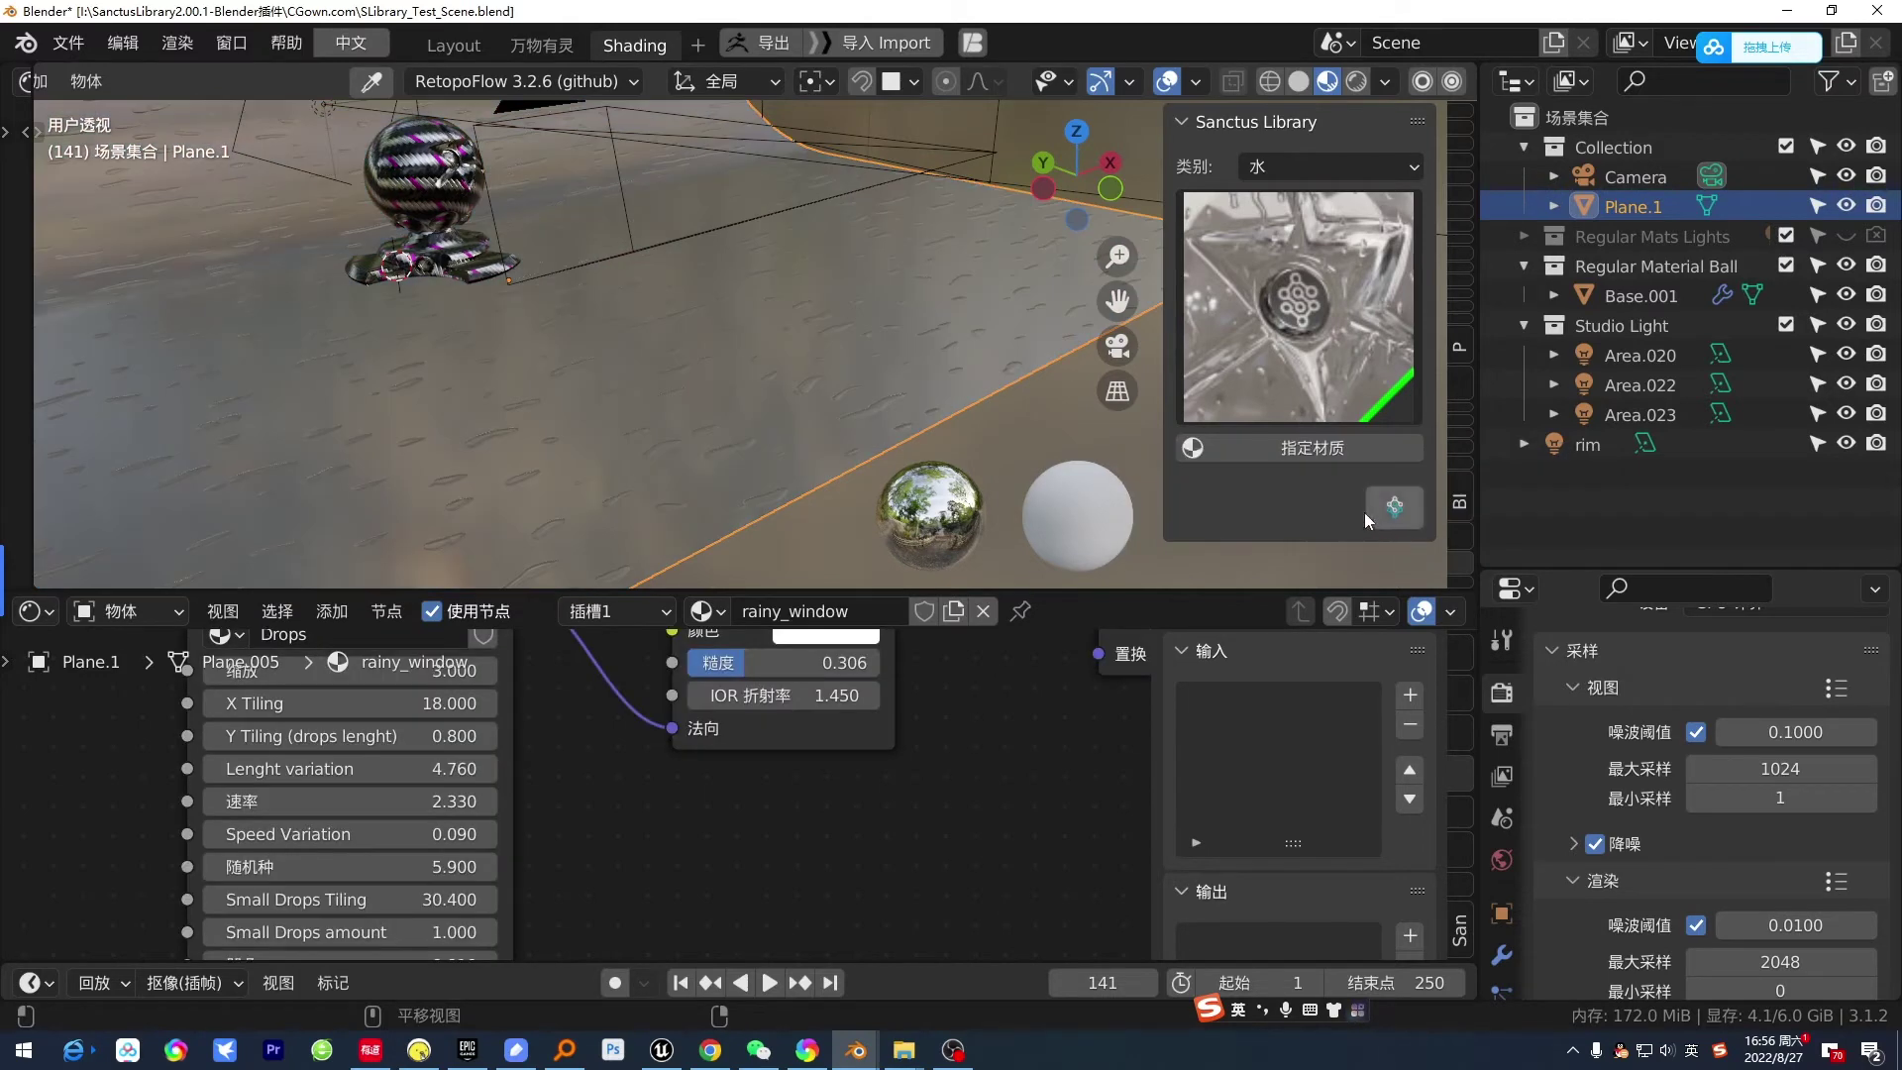
mouse_move(507, 428)
middle_mouse_down()
mouse_move(836, 448)
mouse_move(547, 446)
mouse_move(517, 474)
middle_mouse_up()
- Play the animation to frame 222 and show rainy_window in the Material properties
middle_click_drag(637, 712, 658, 735)
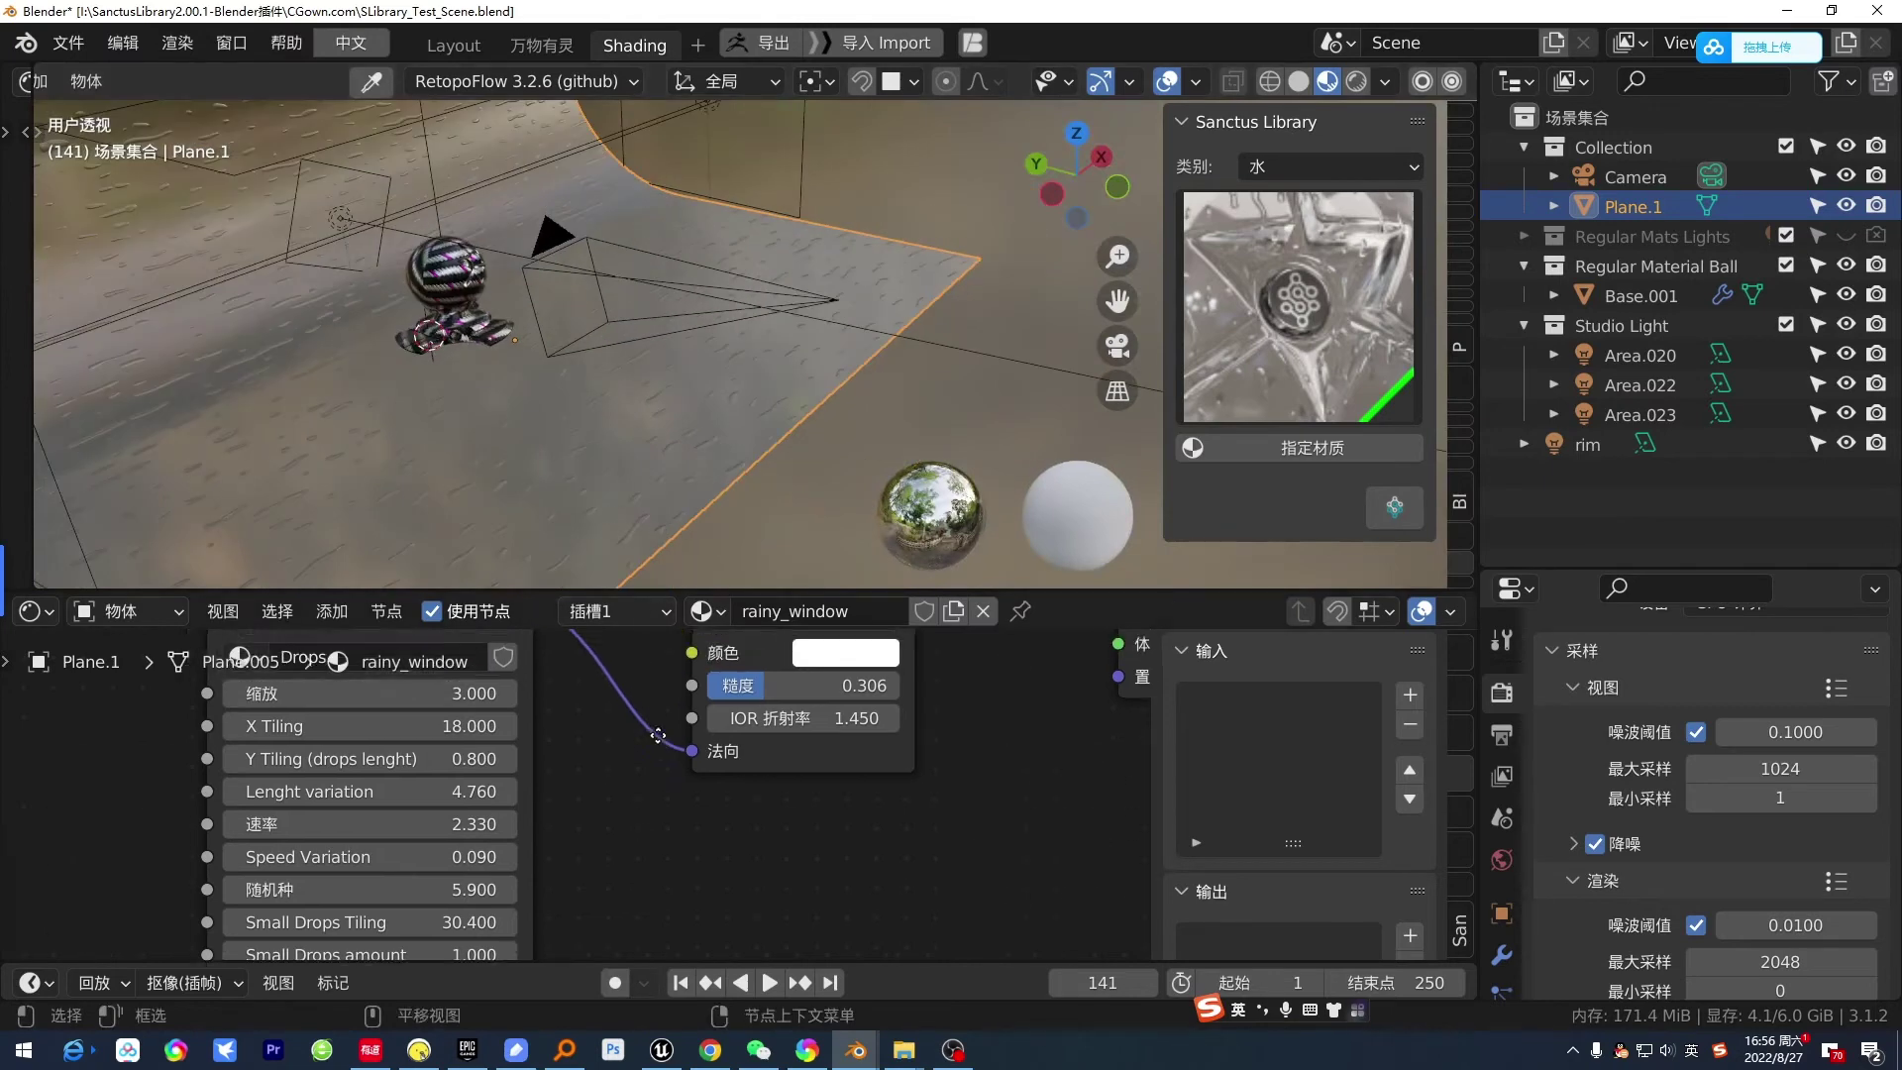
left_click(770, 985)
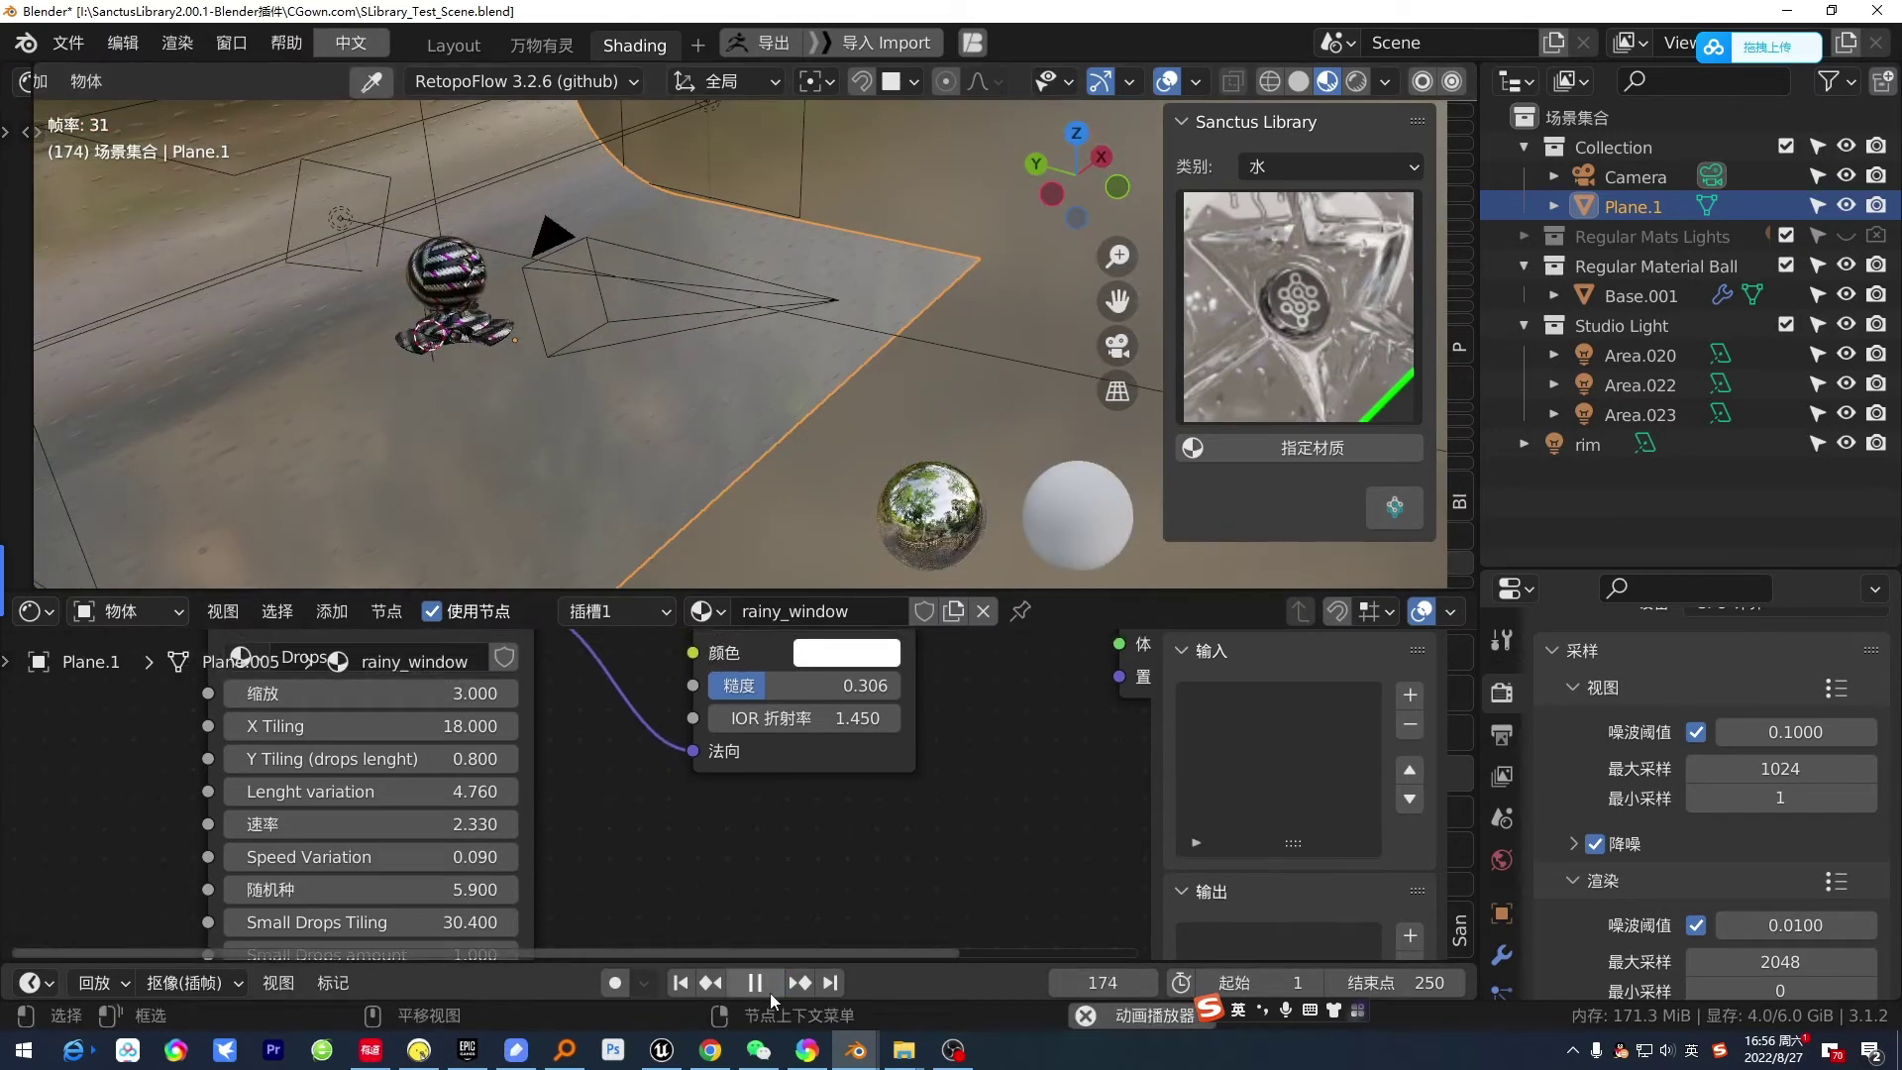
left_click(763, 980)
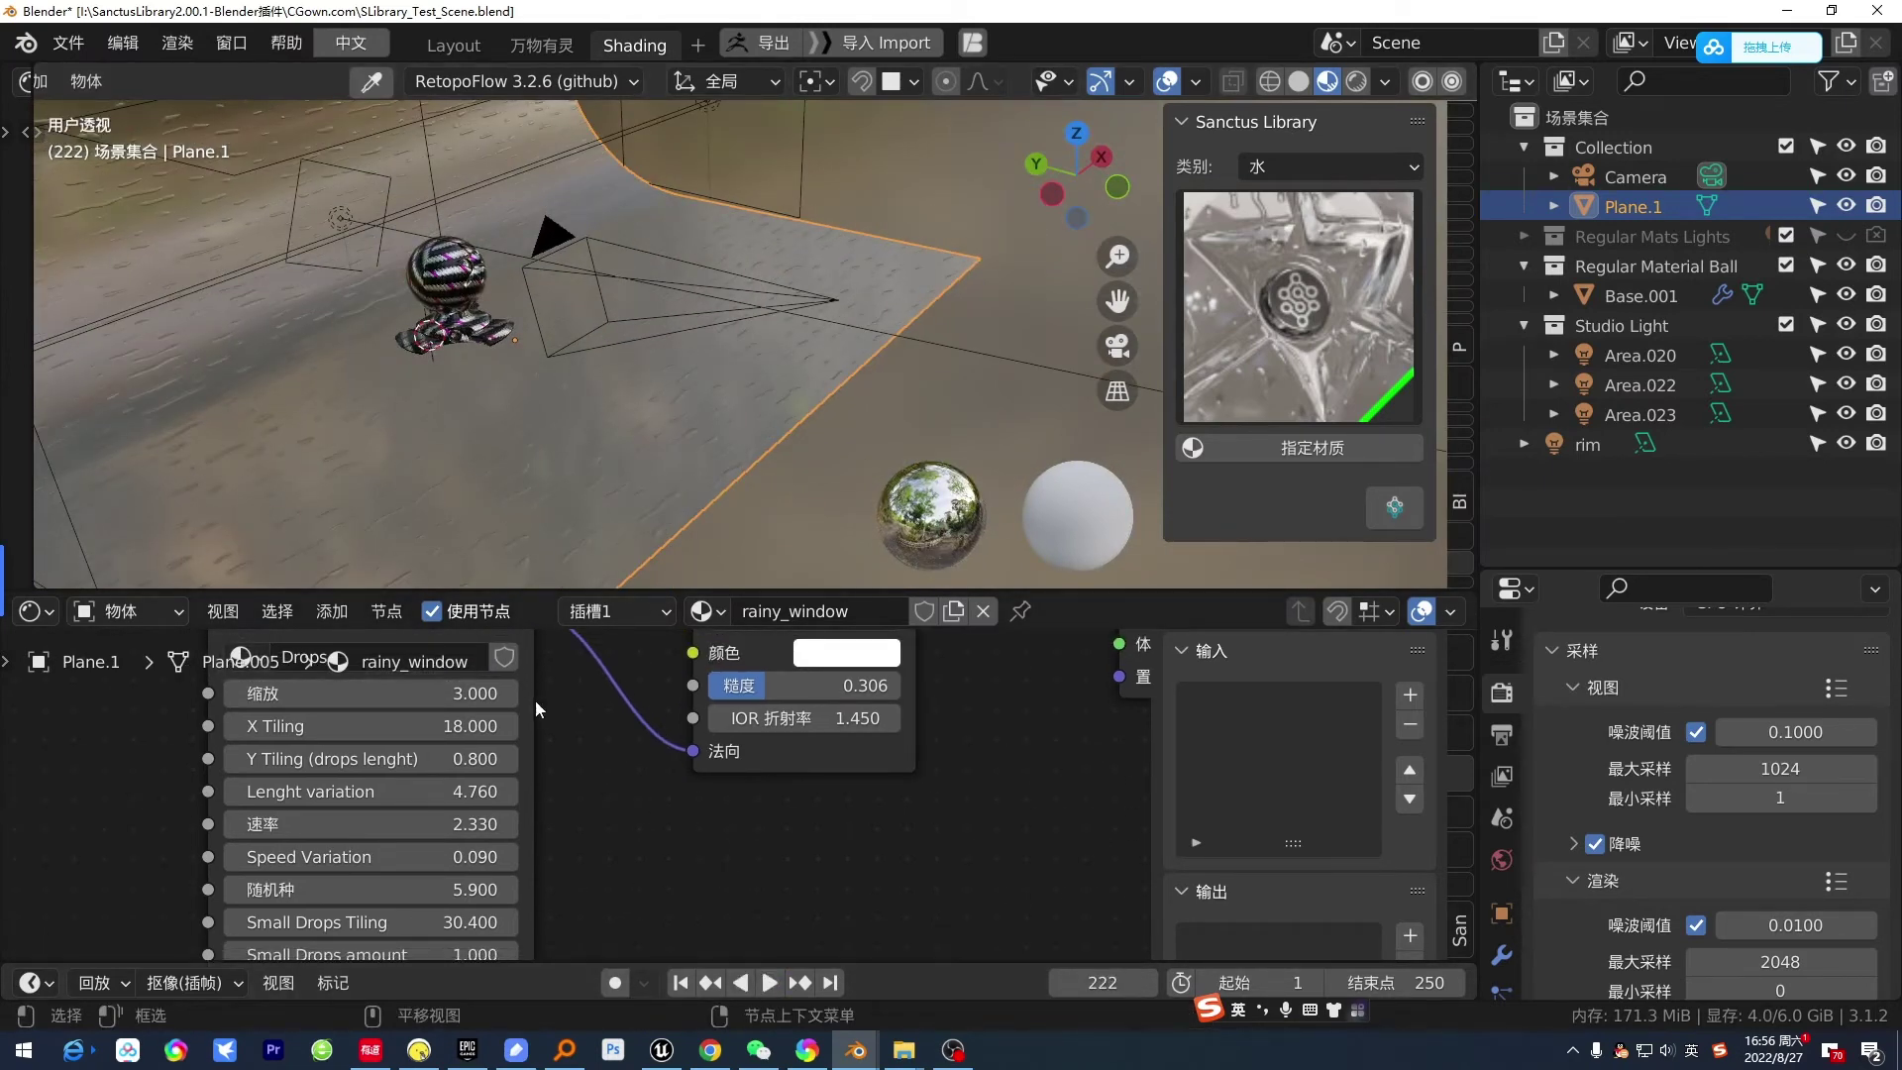
scroll(1501, 873, "down", 3)
scroll(1503, 906, "down", 2)
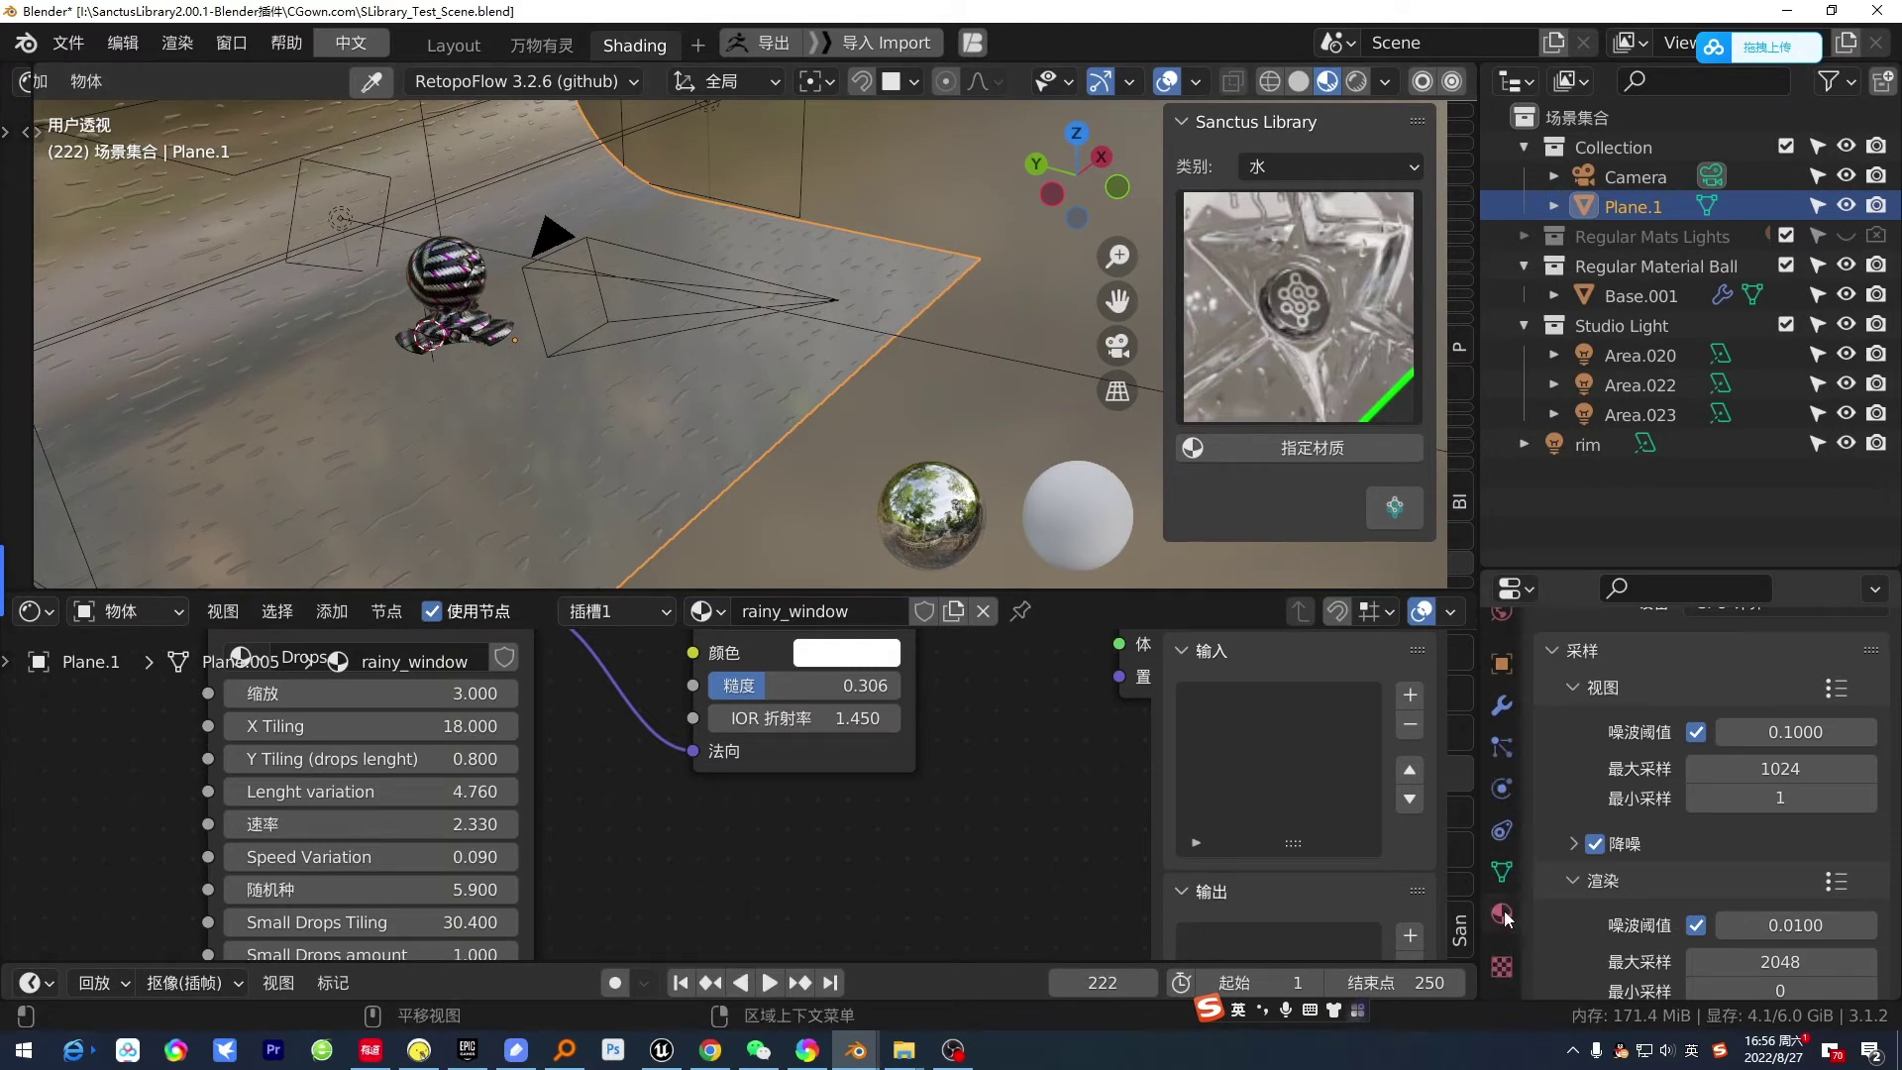
left_click(1503, 917)
scroll(1652, 791, "up", 3)
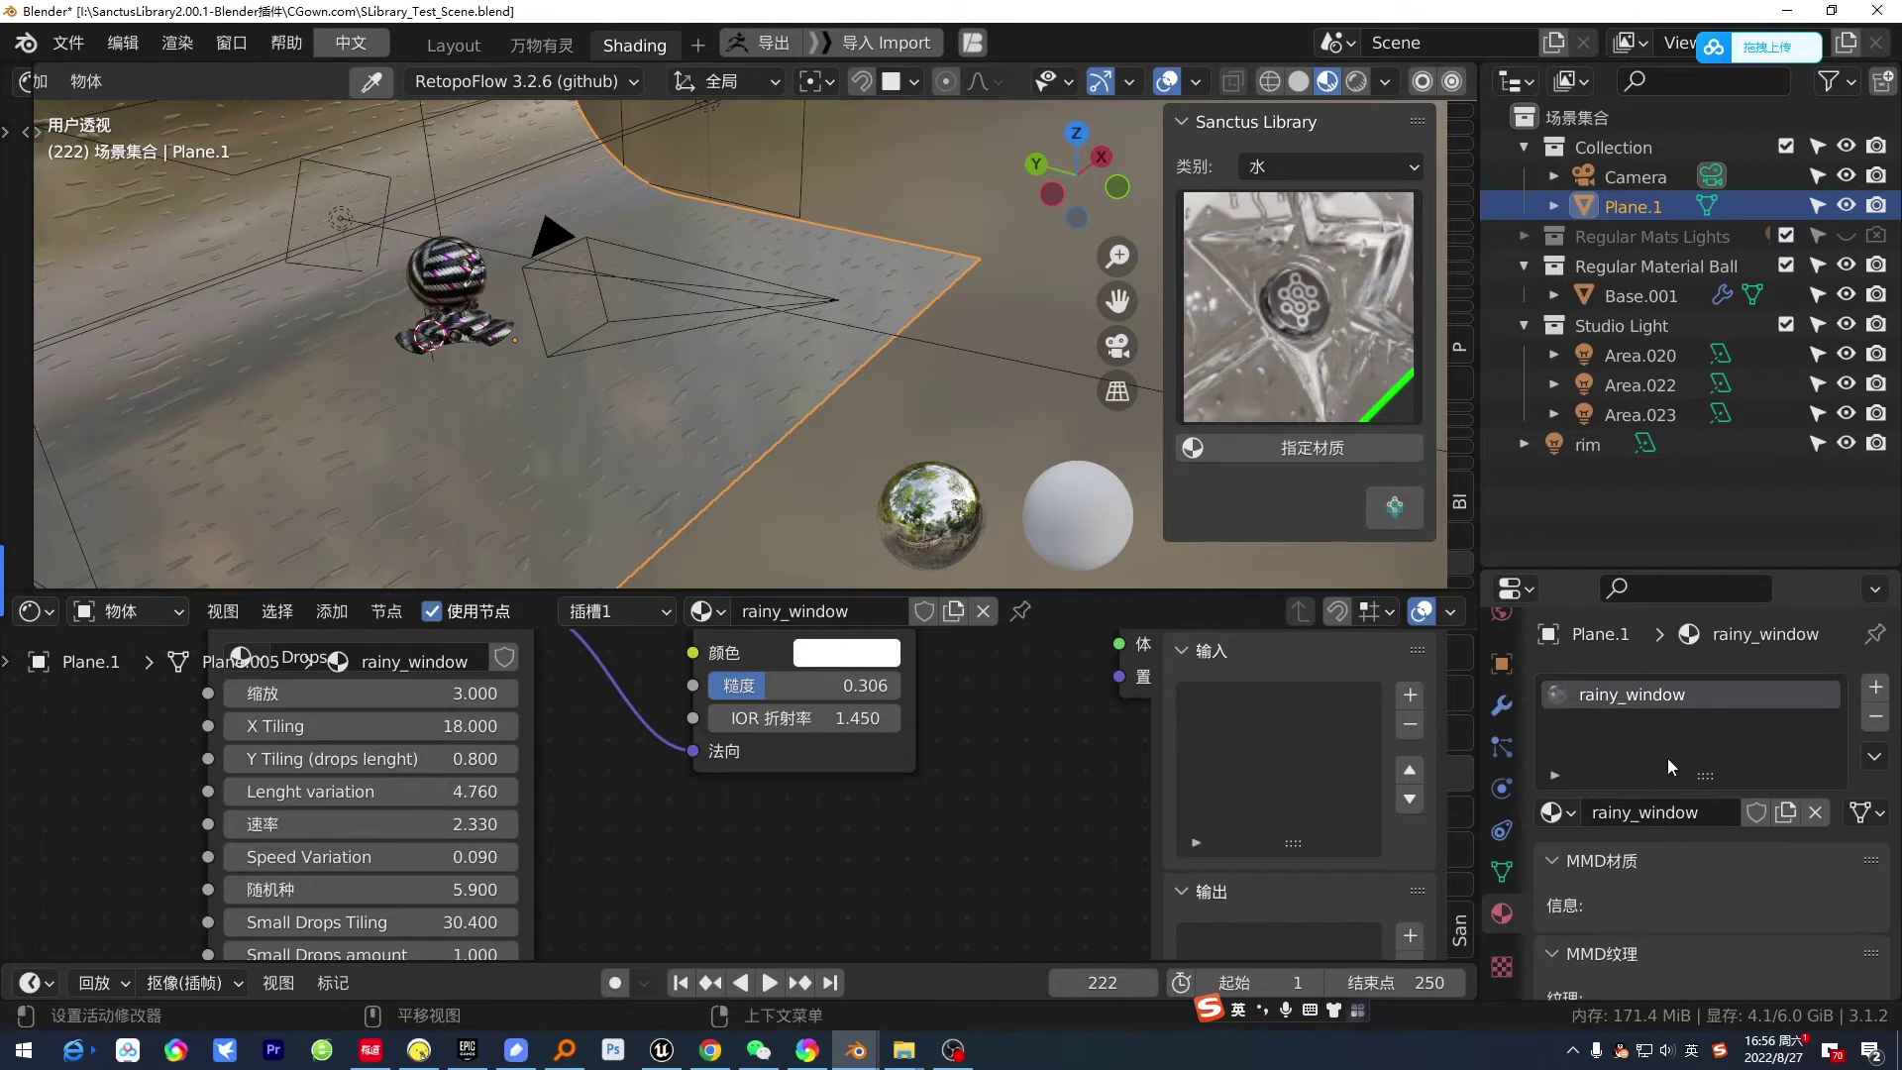
- Assign Rainy Window twice as new copies, creating rainy_window.001 and rainy_window.002
left_click(1321, 446)
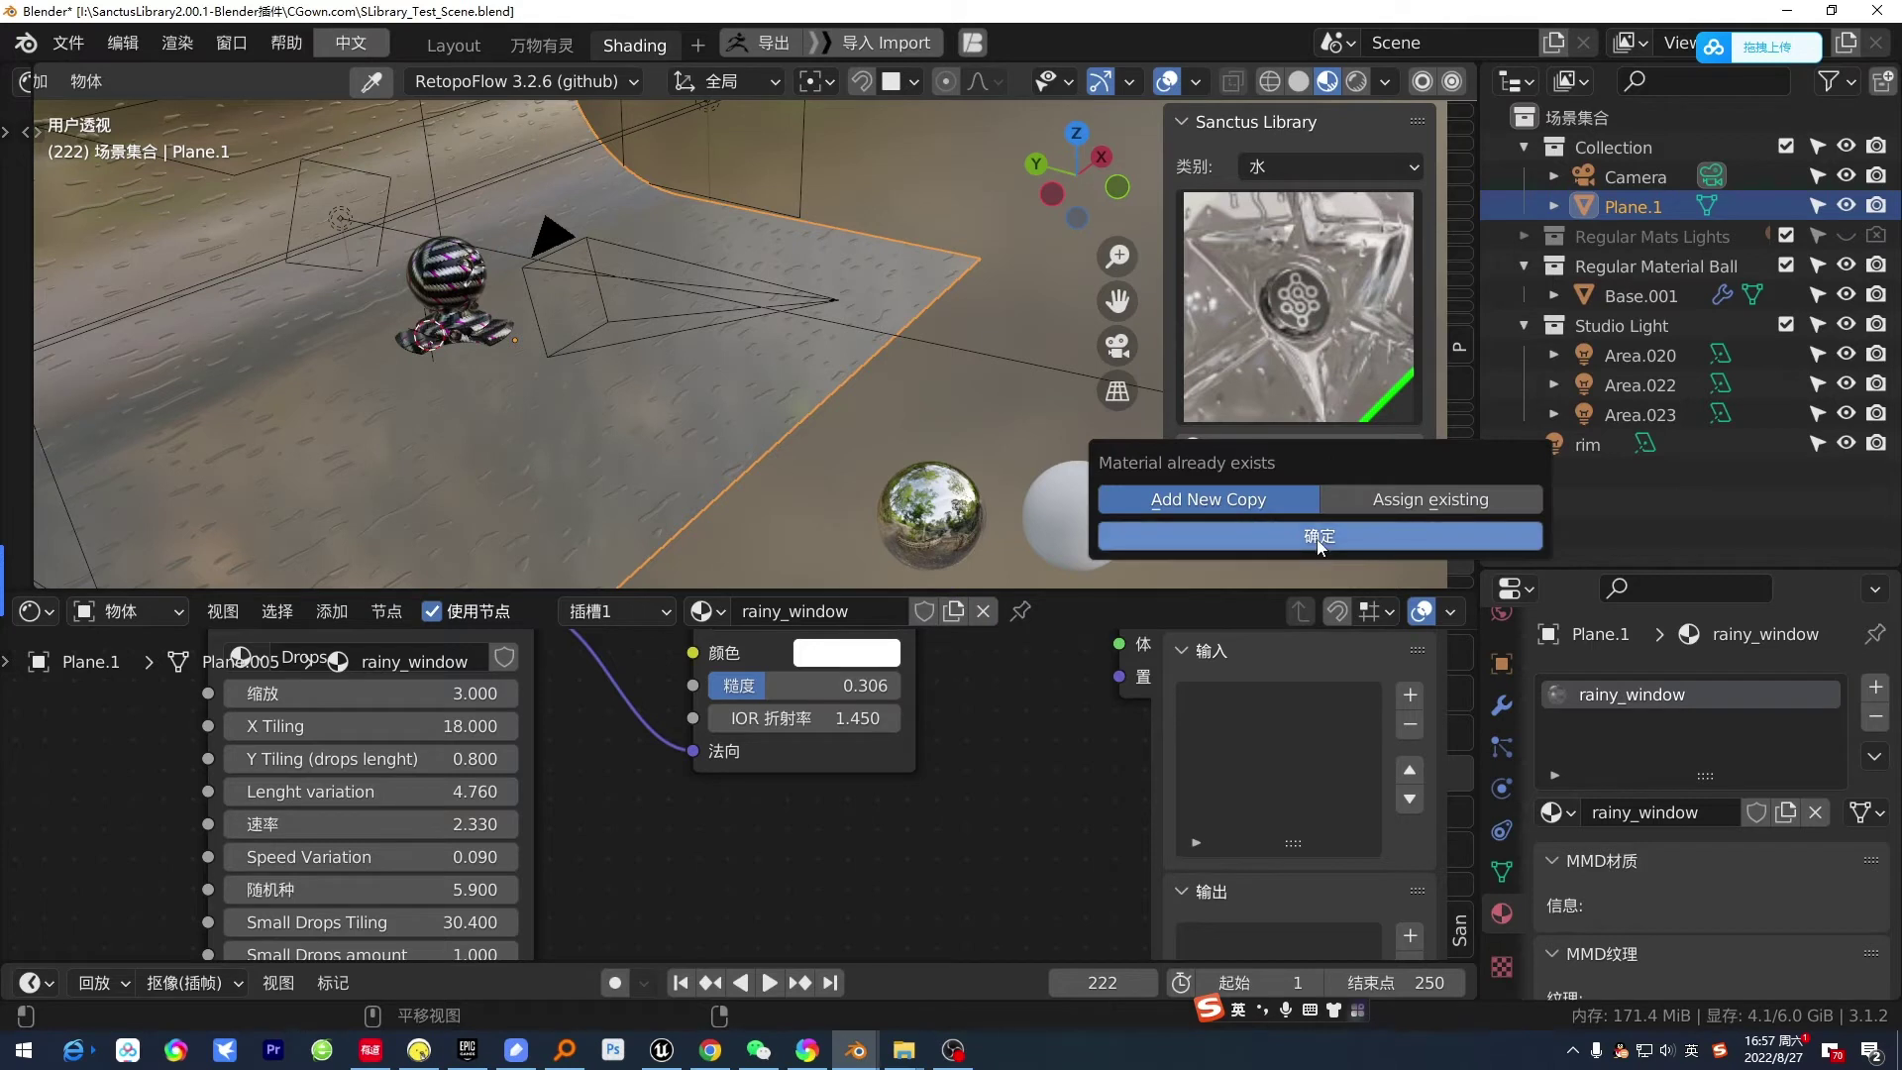
left_click(1340, 546)
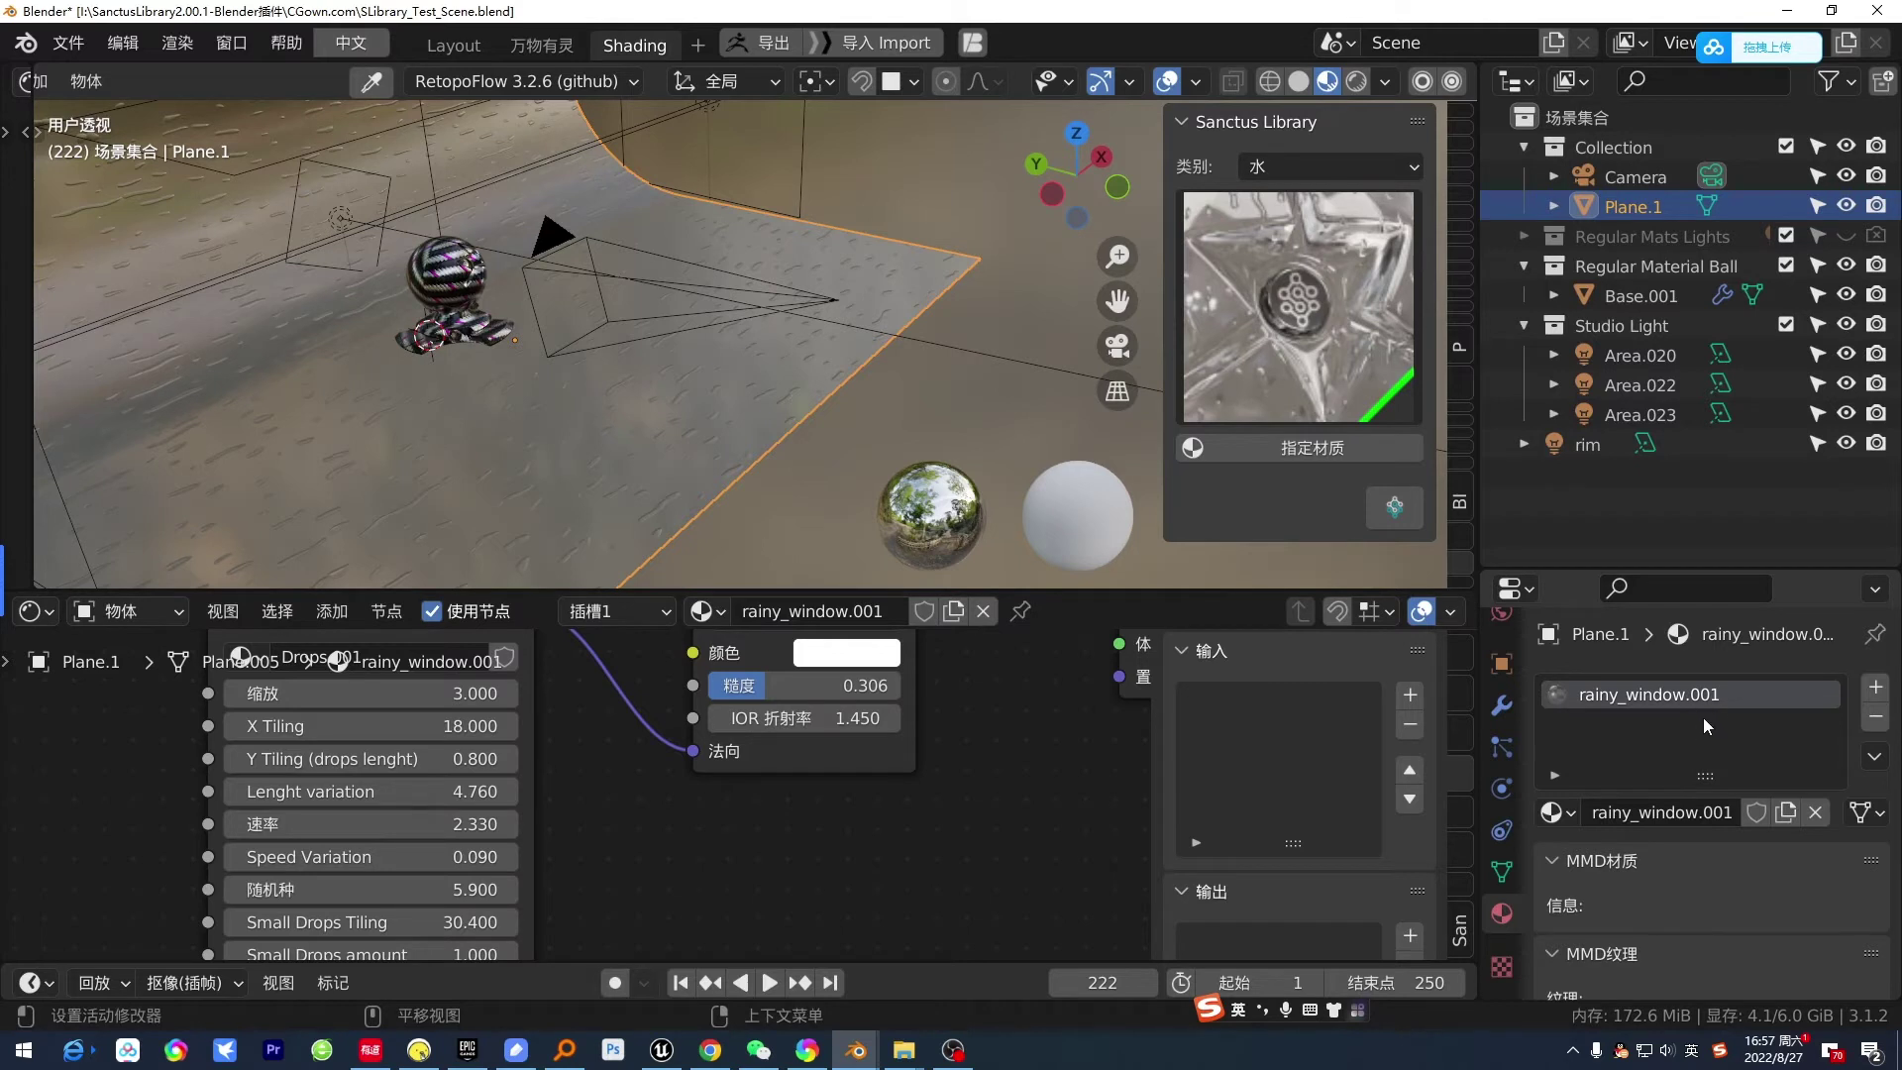
left_click(1319, 450)
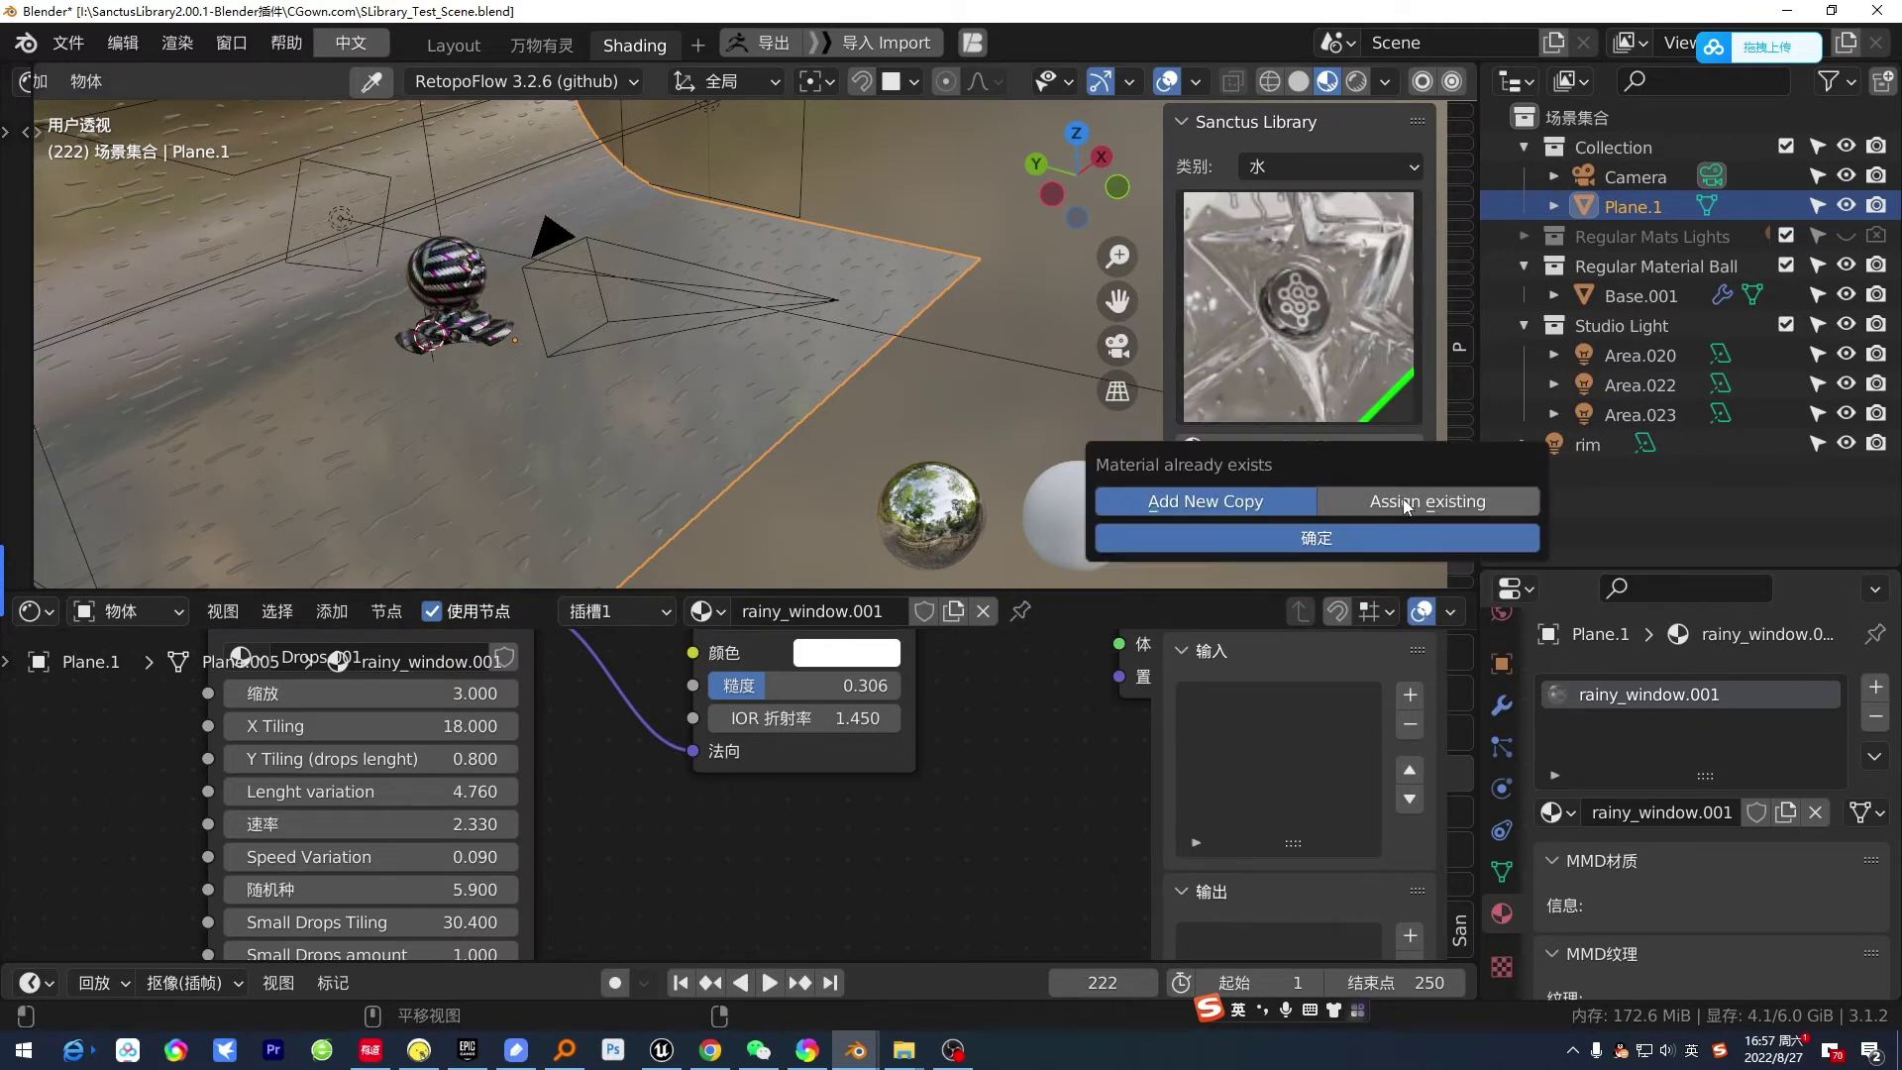
left_click(1314, 544)
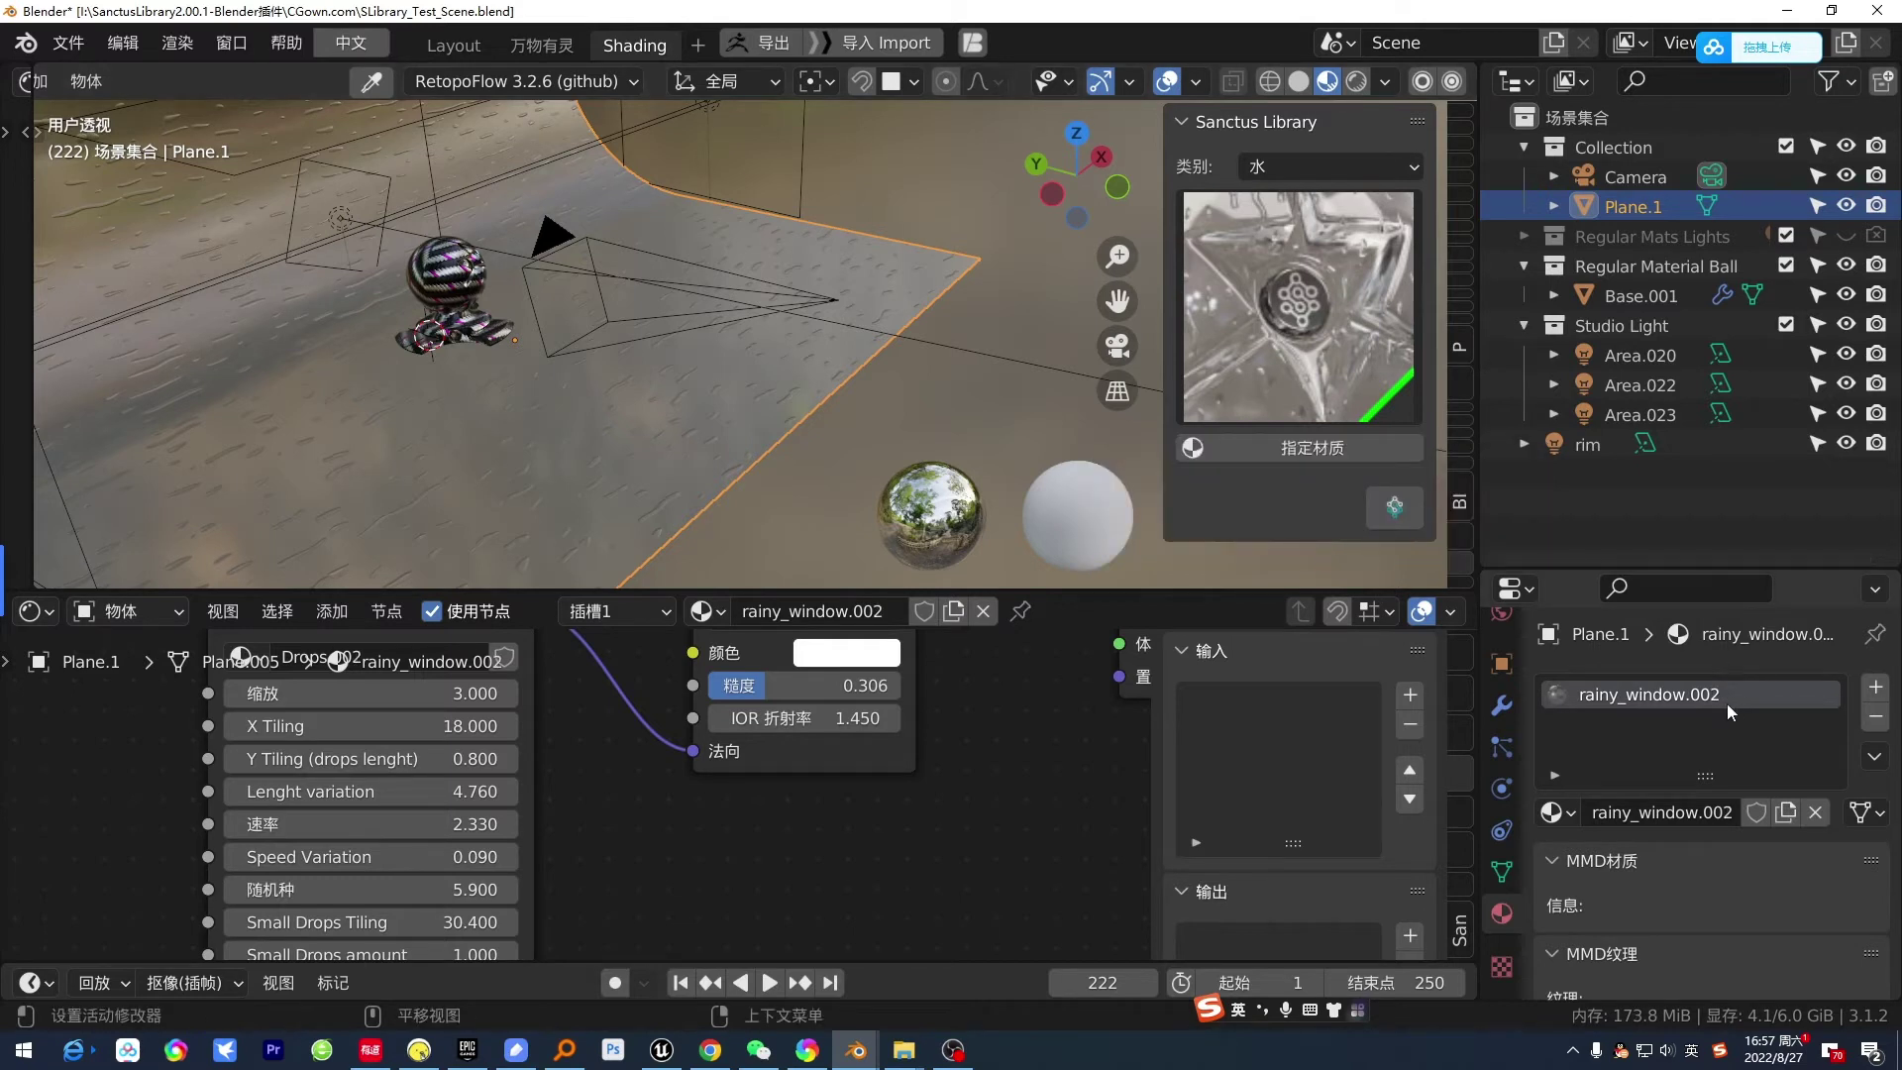
- Revert Plane.1 to the original rainy_window material via Assign existing, then close the prompt
left_click(1355, 442)
left_click(1467, 490)
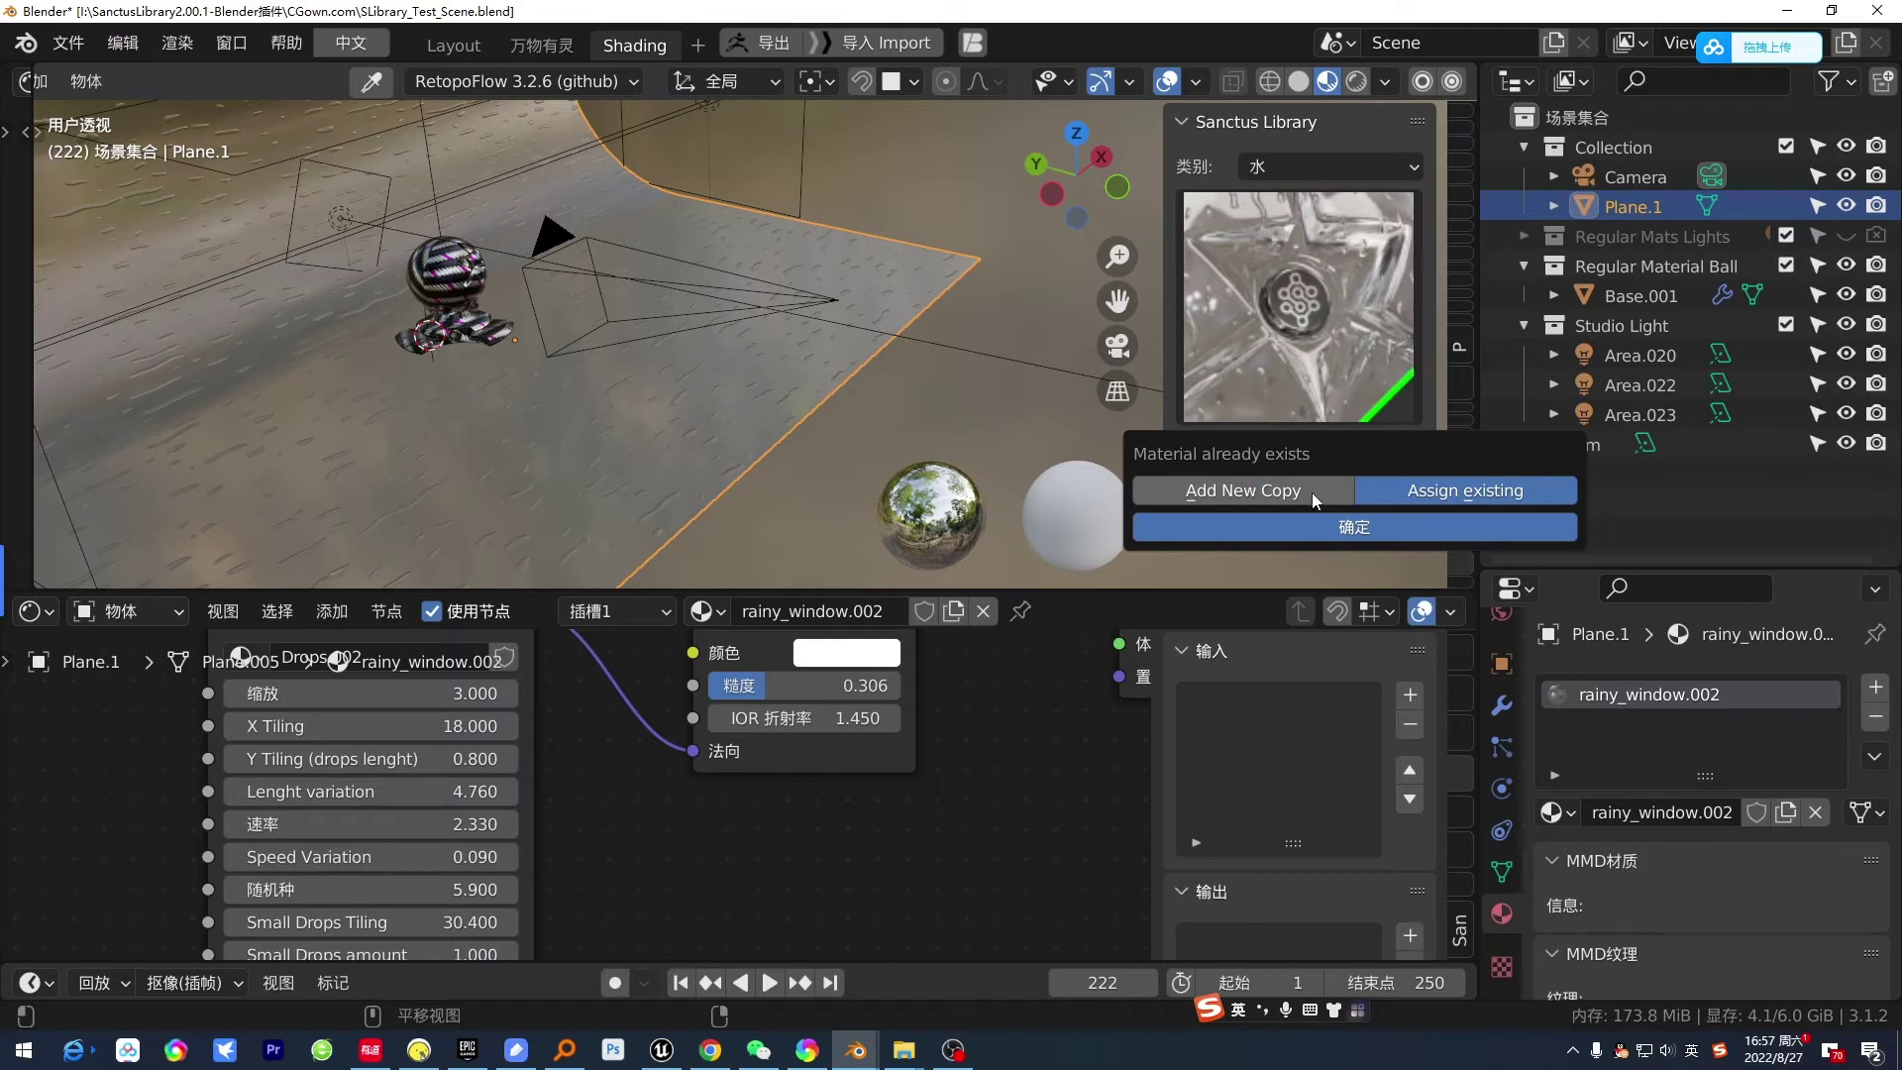
left_click(1385, 529)
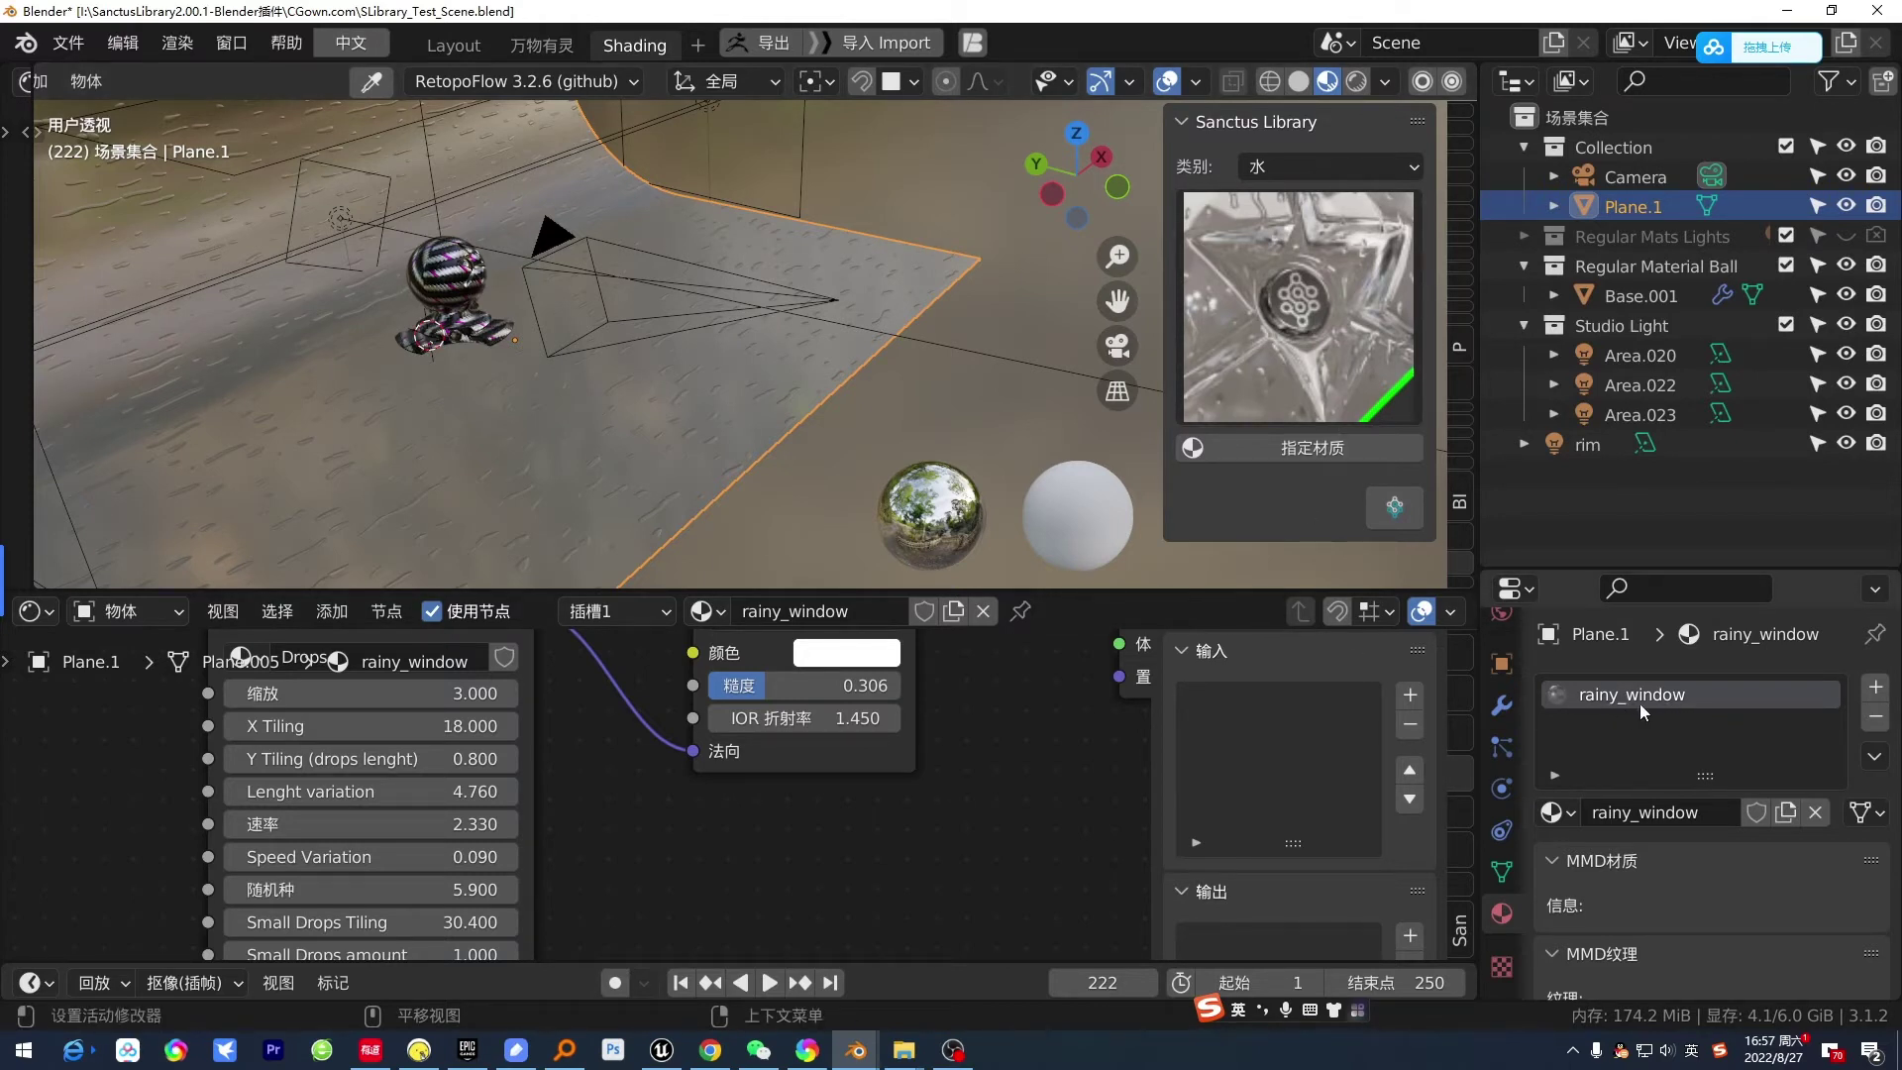
left_click(1338, 453)
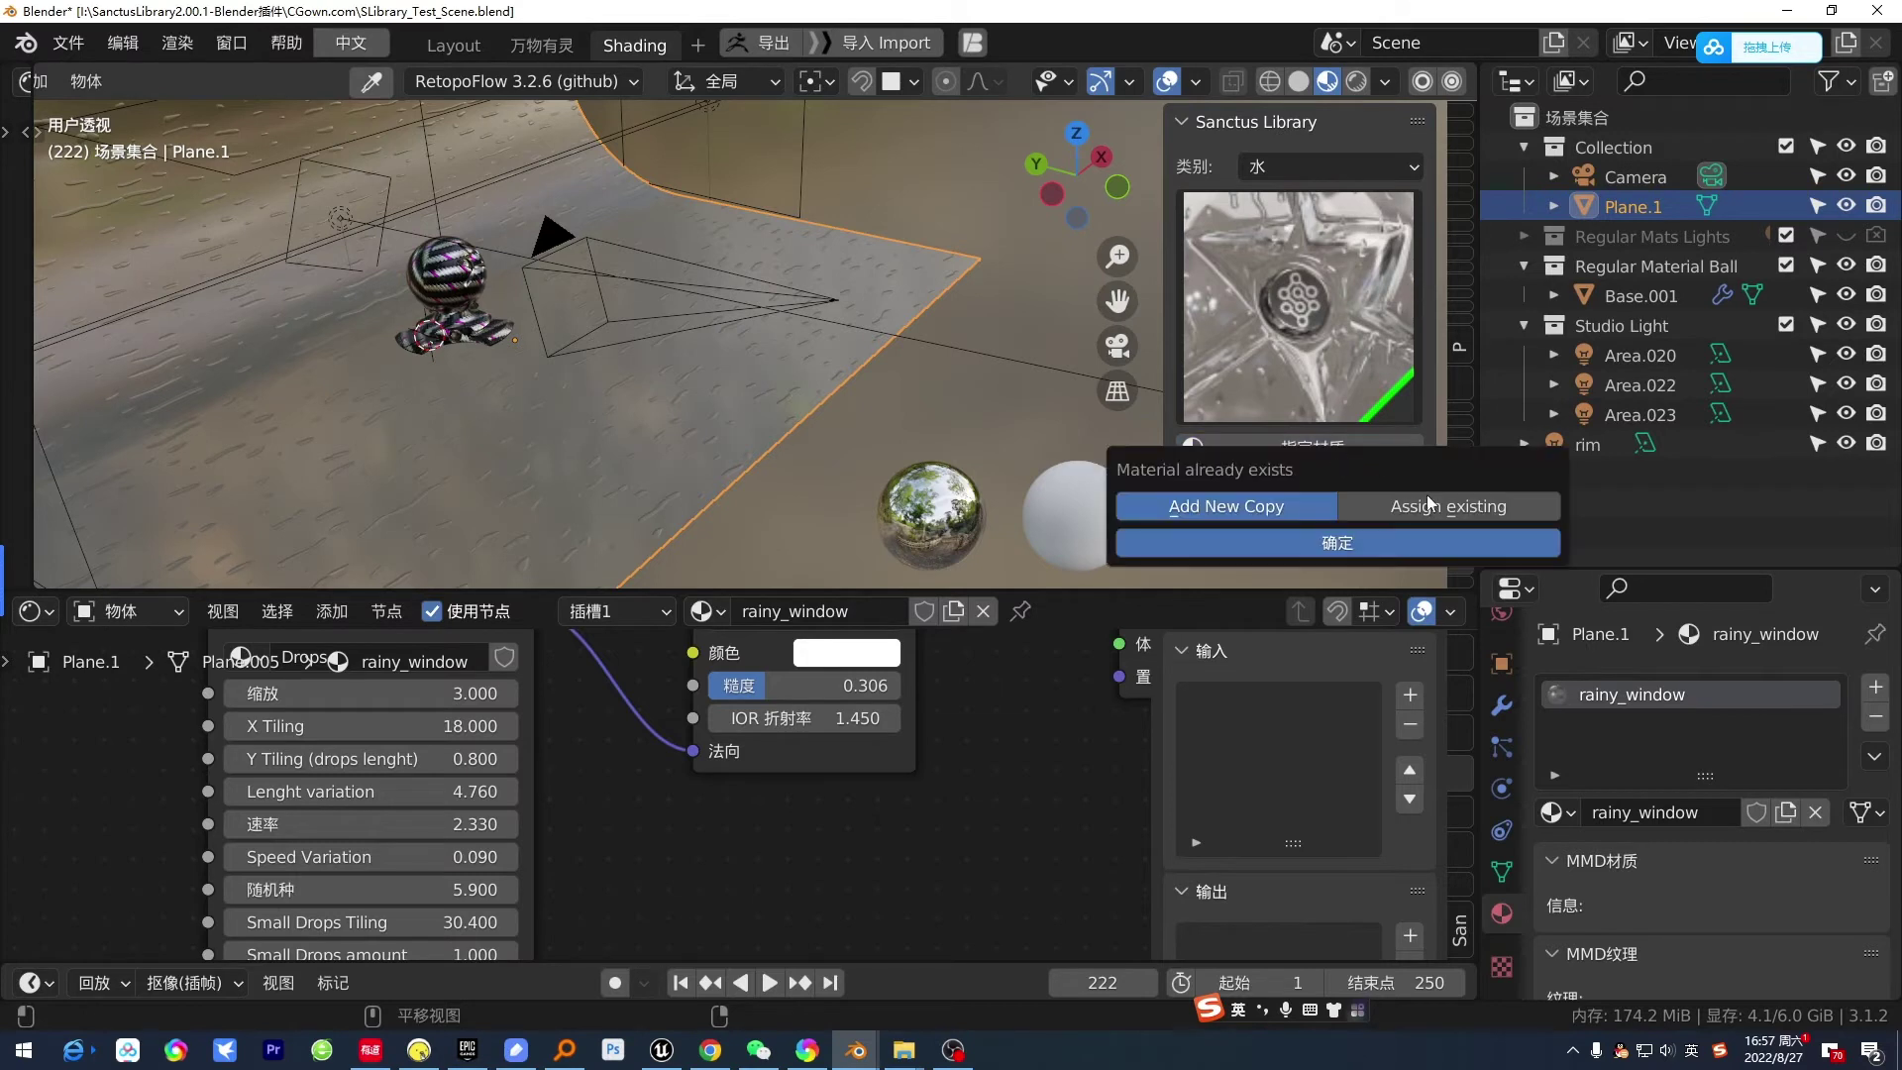
left_click(1493, 510)
left_click(1272, 509)
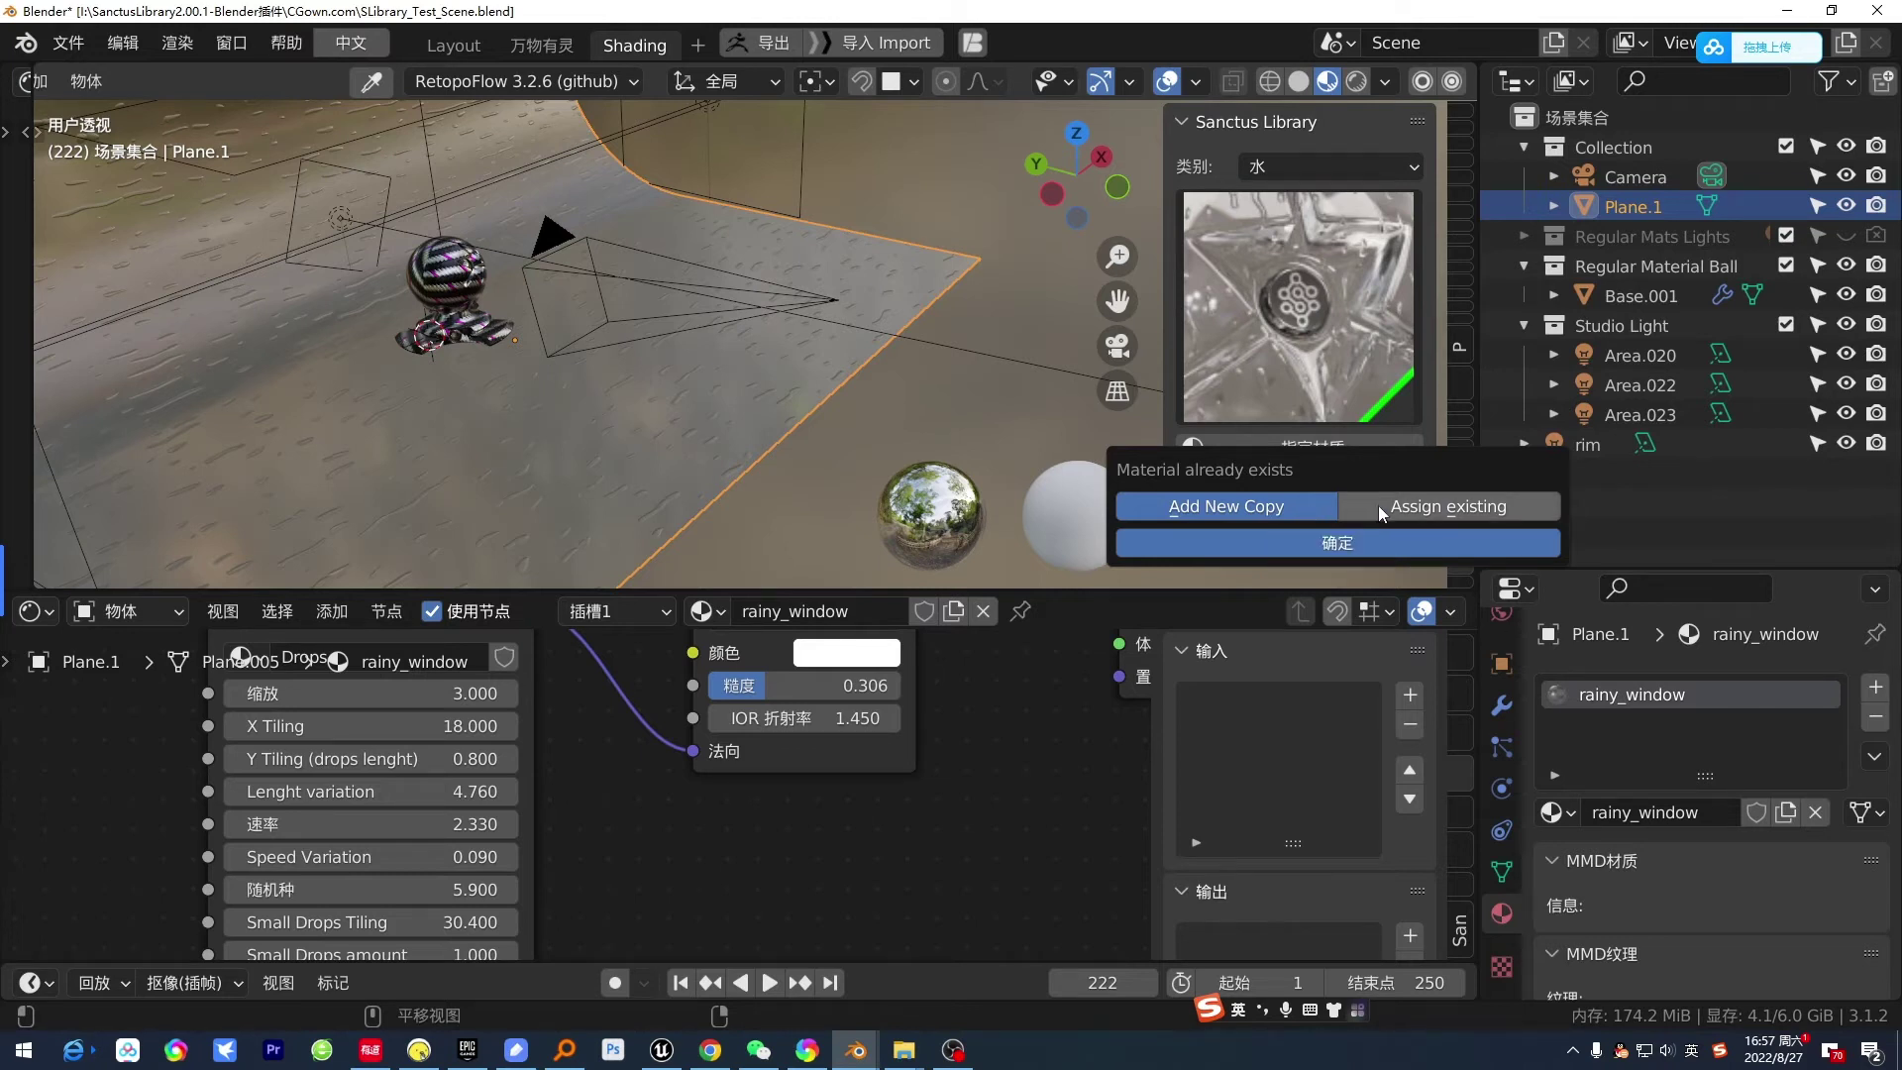
left_click(1472, 506)
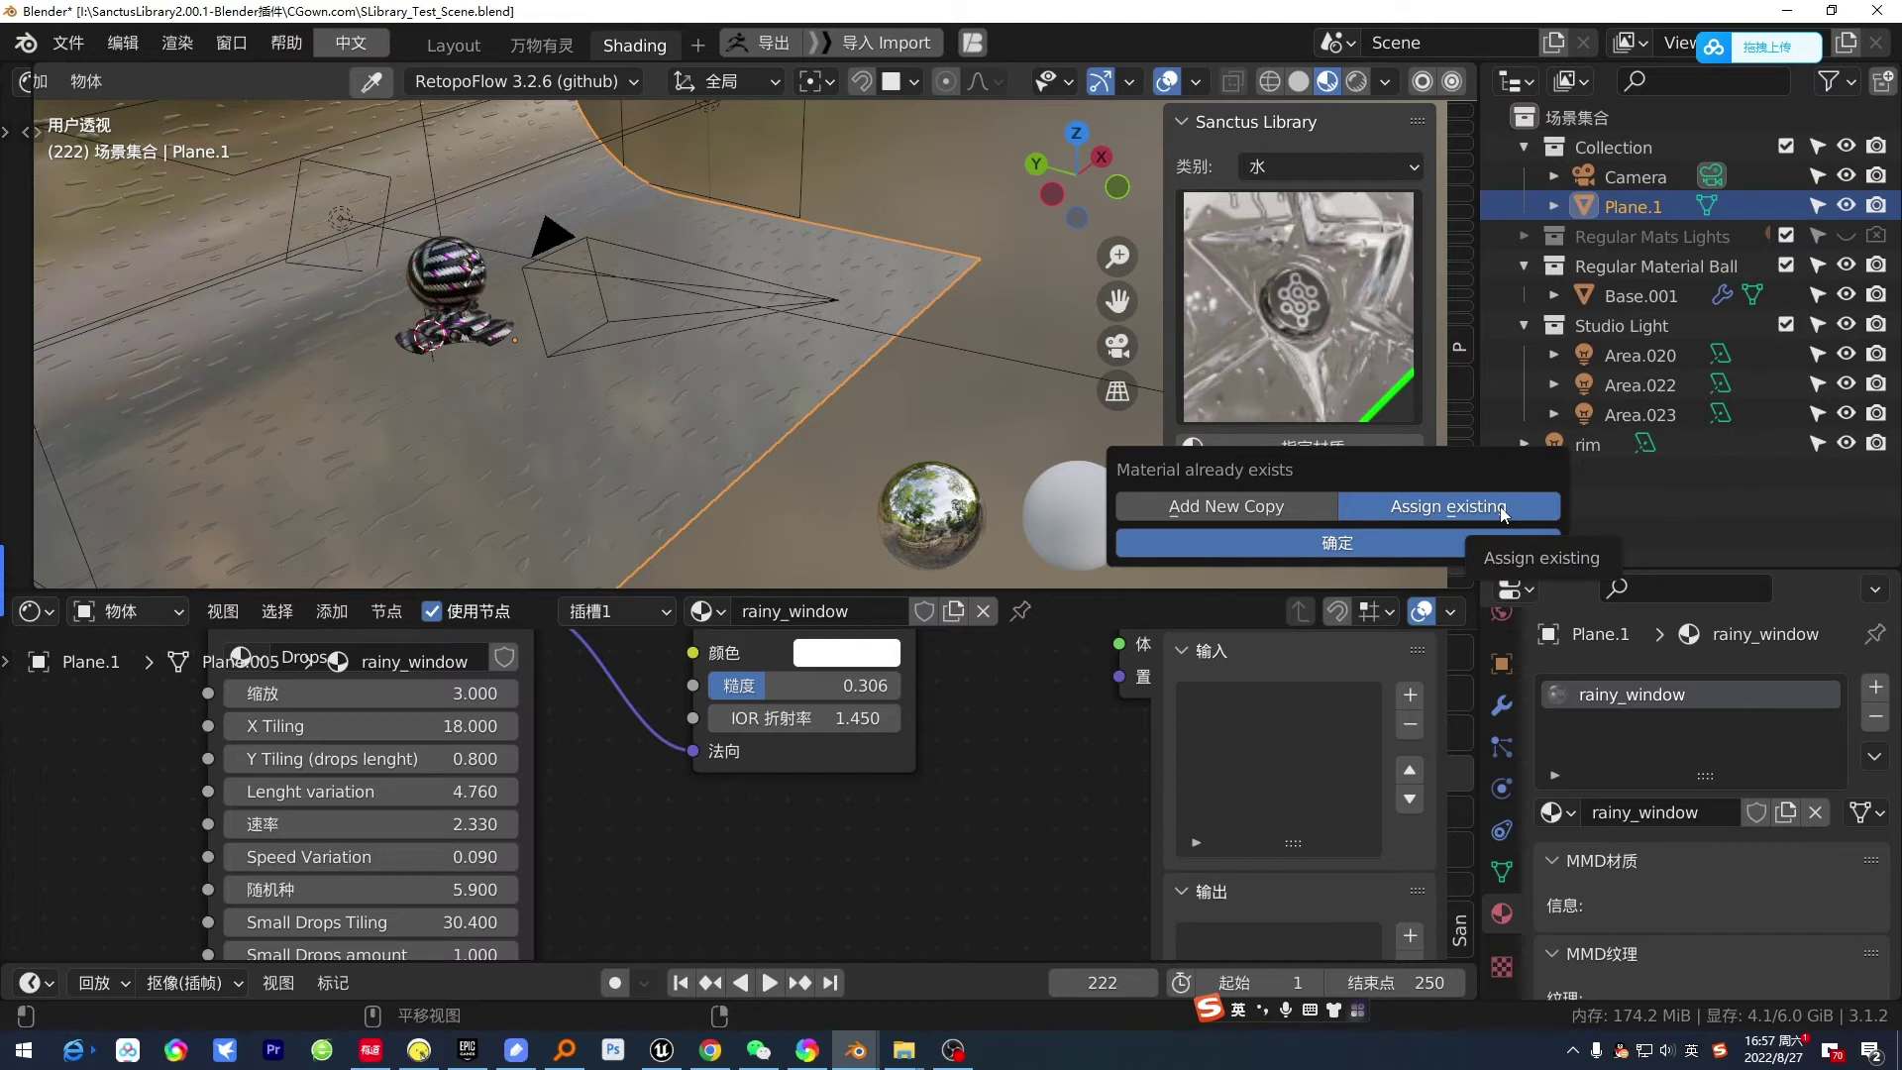
left_click(1267, 506)
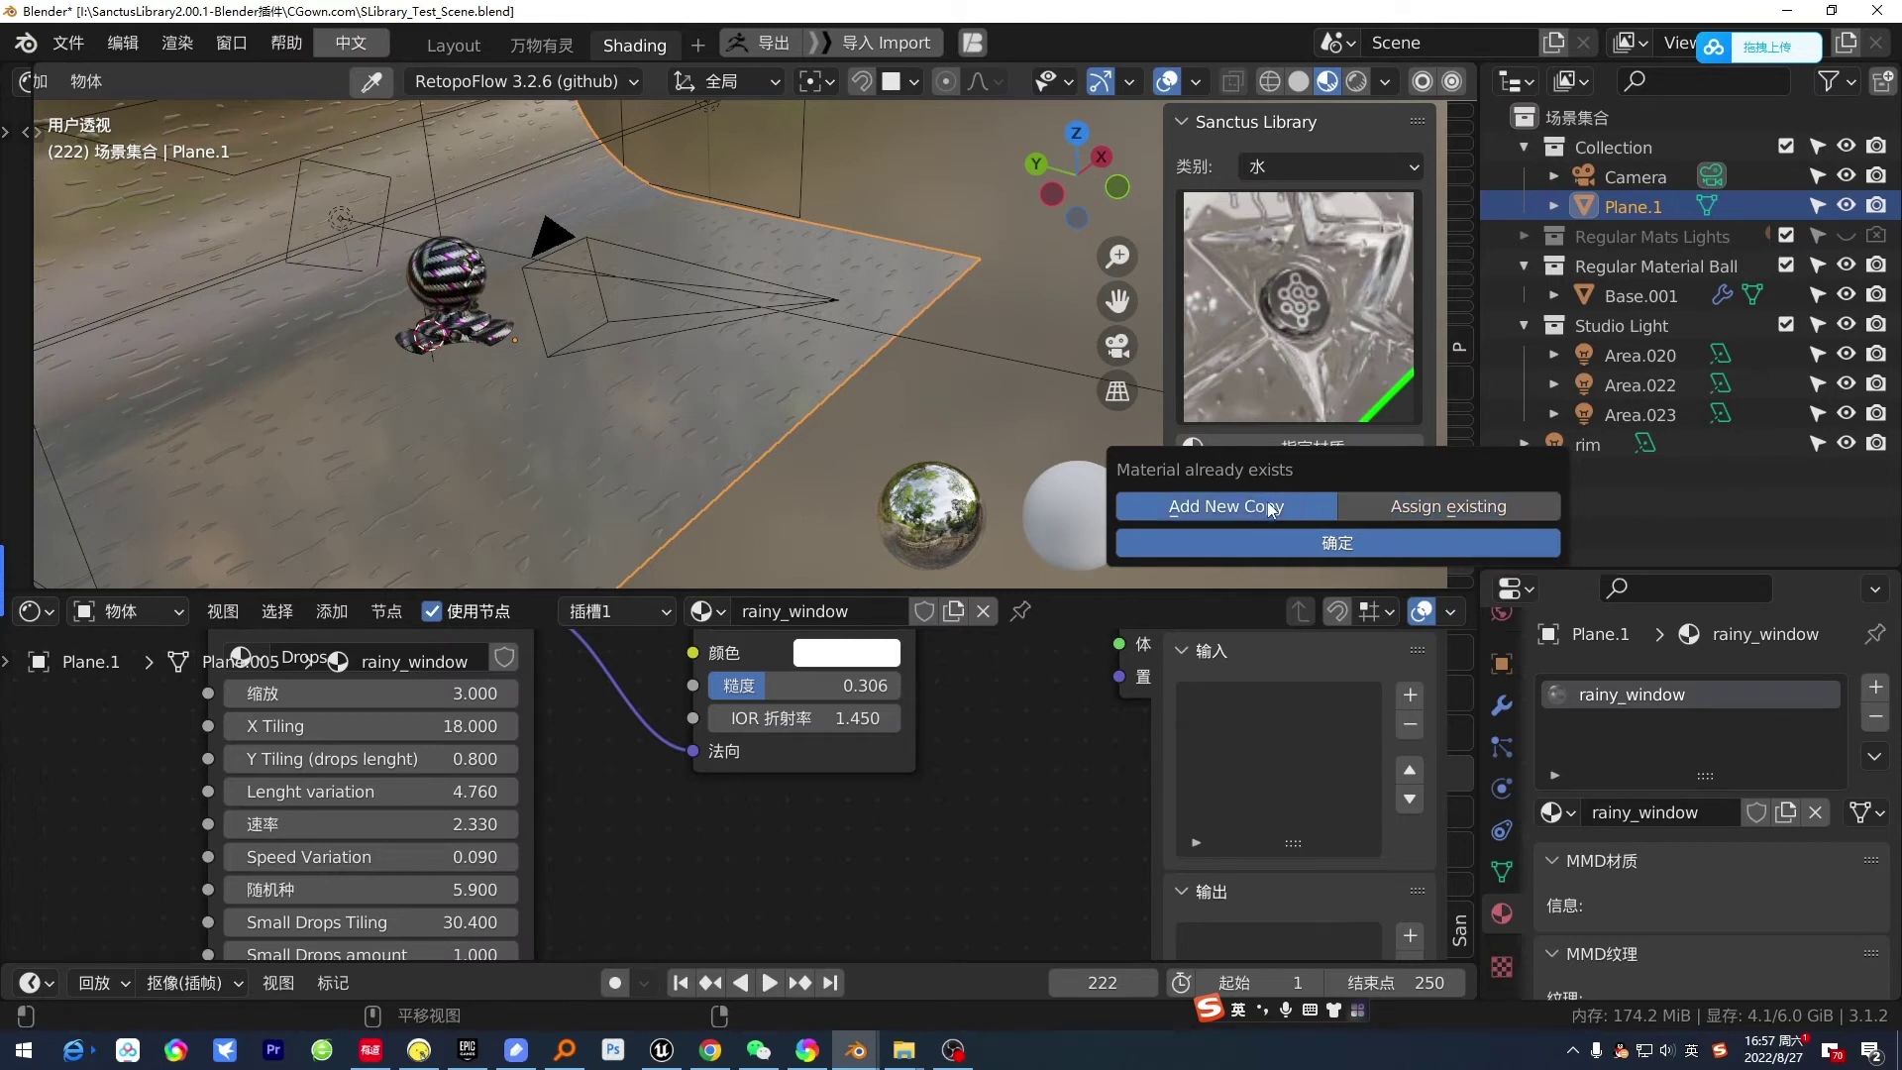
left_click(1354, 544)
mouse_move(846, 452)
middle_mouse_down()
mouse_move(956, 473)
mouse_move(636, 433)
middle_mouse_up()
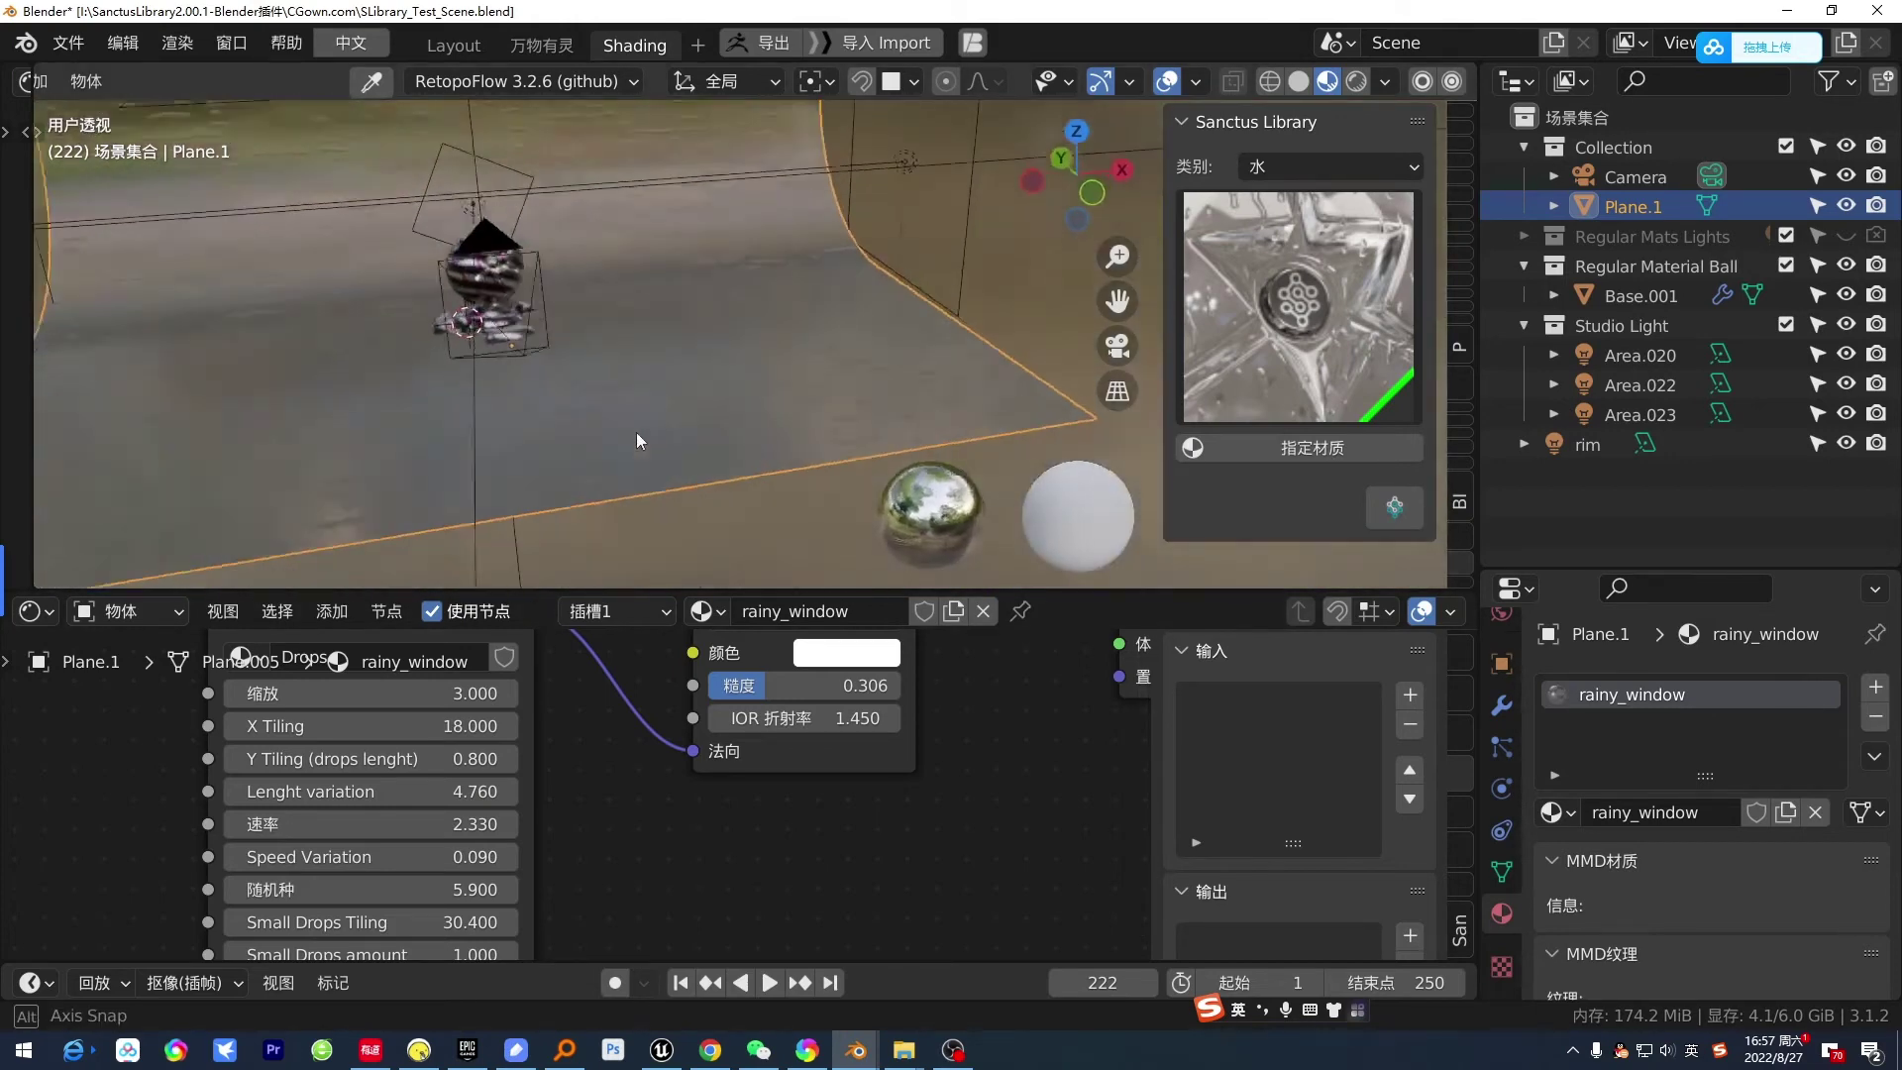
- Switch the Sanctus Library to the 其他 category and browse its materials
left_click(1342, 168)
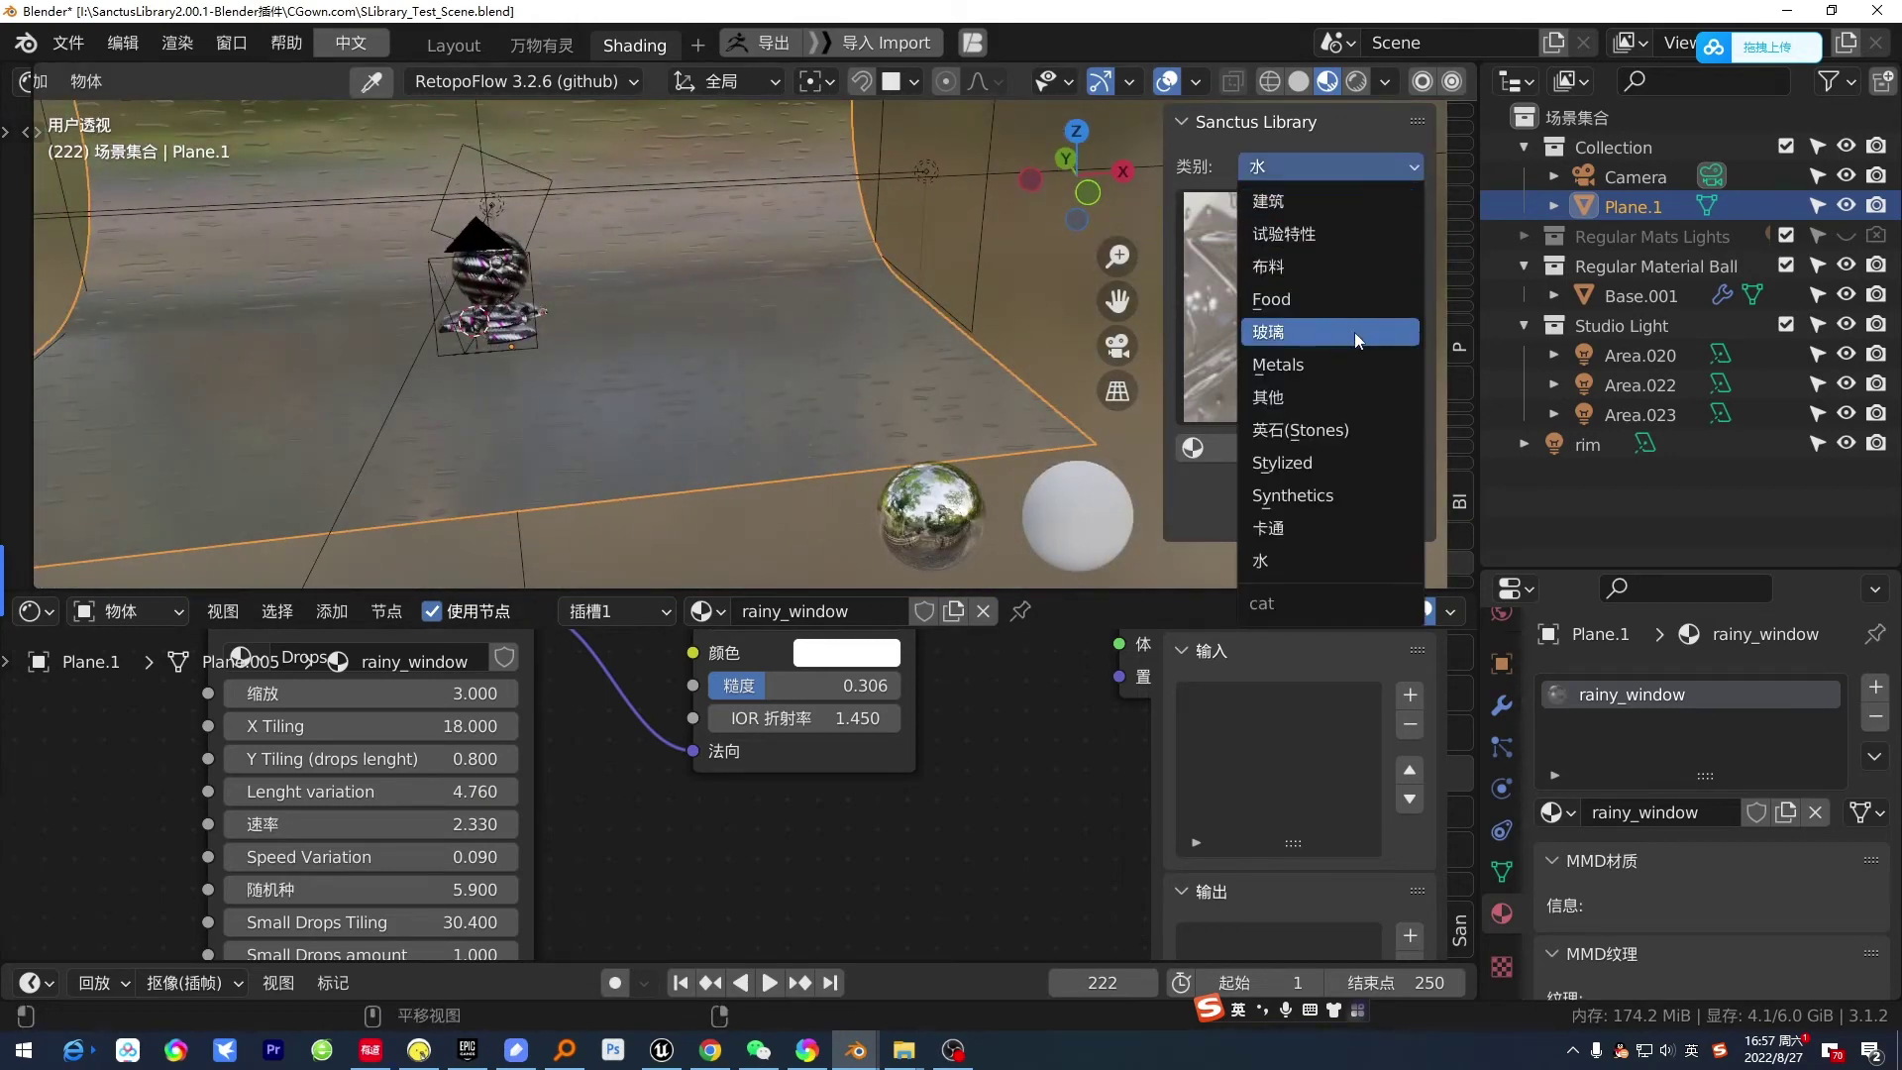
left_click(1348, 395)
left_click(1304, 329)
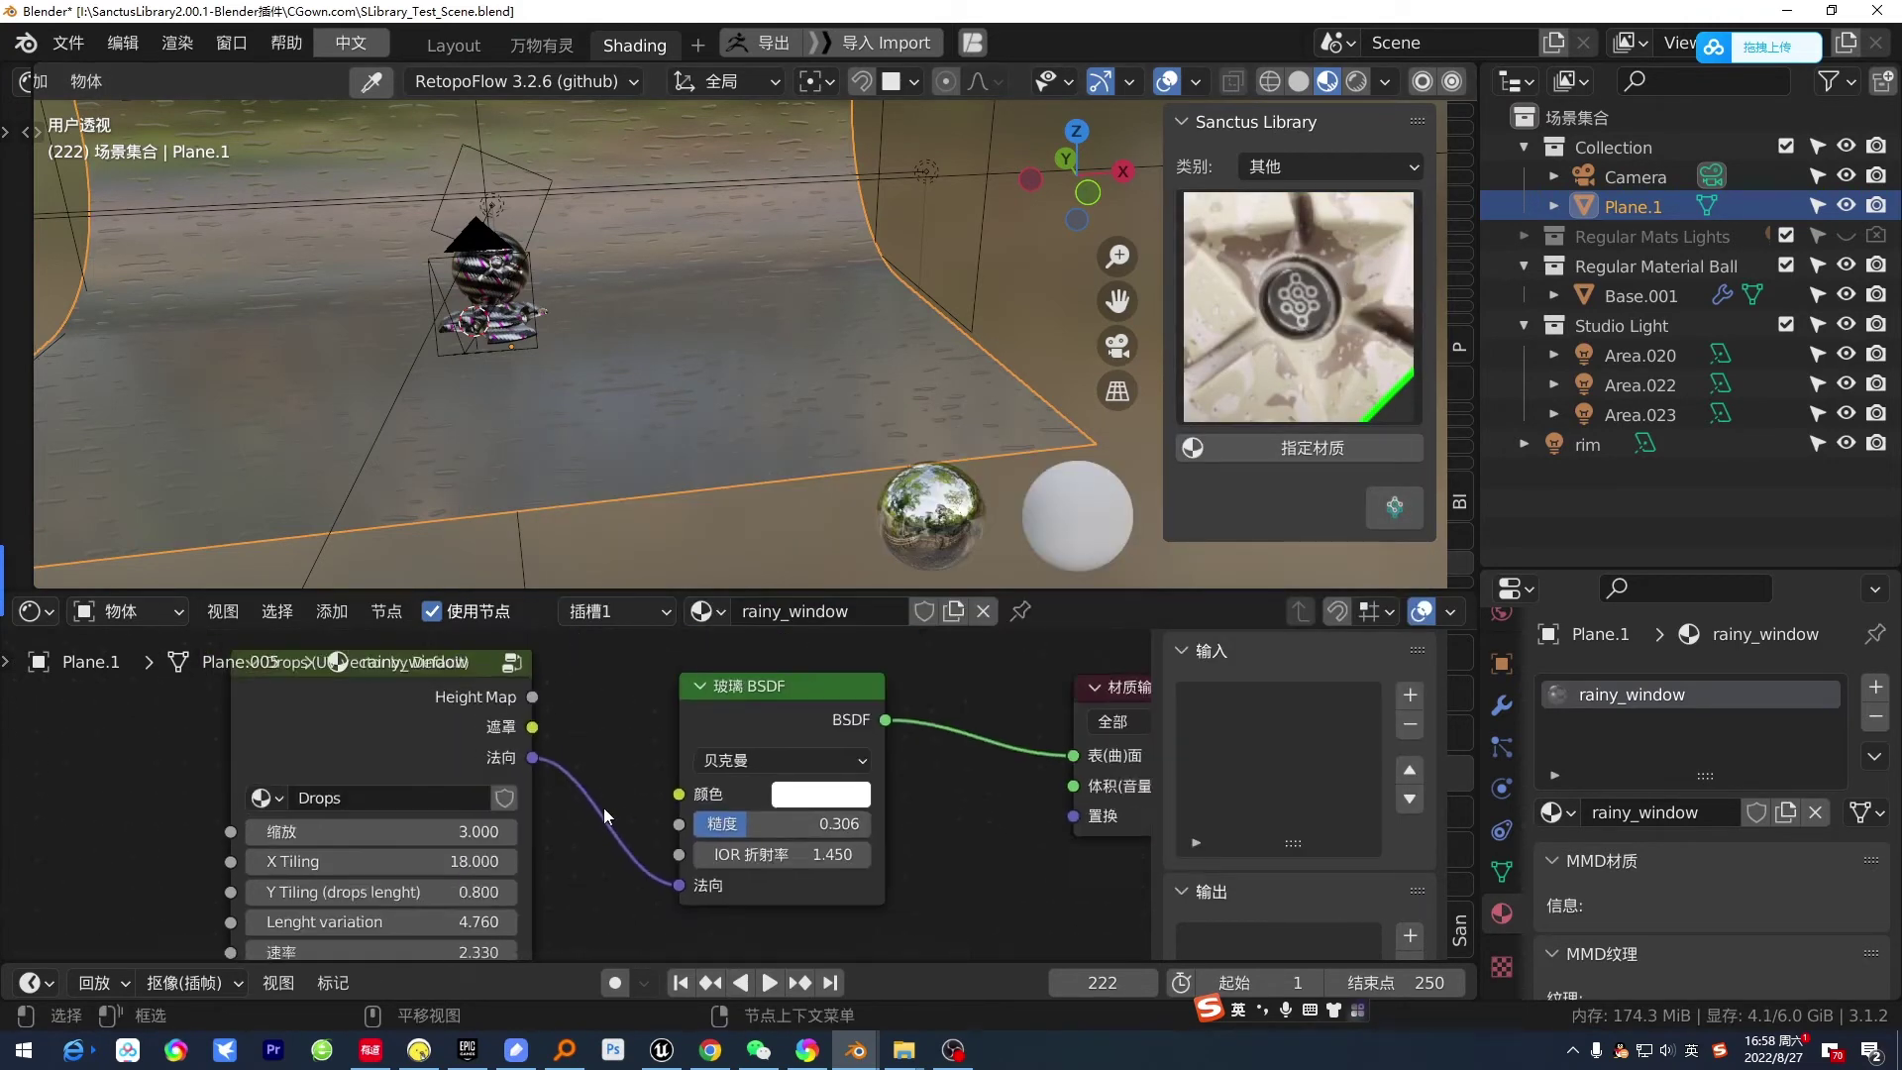
scroll(464, 858, "down", 2)
scroll(466, 857, "up", 3)
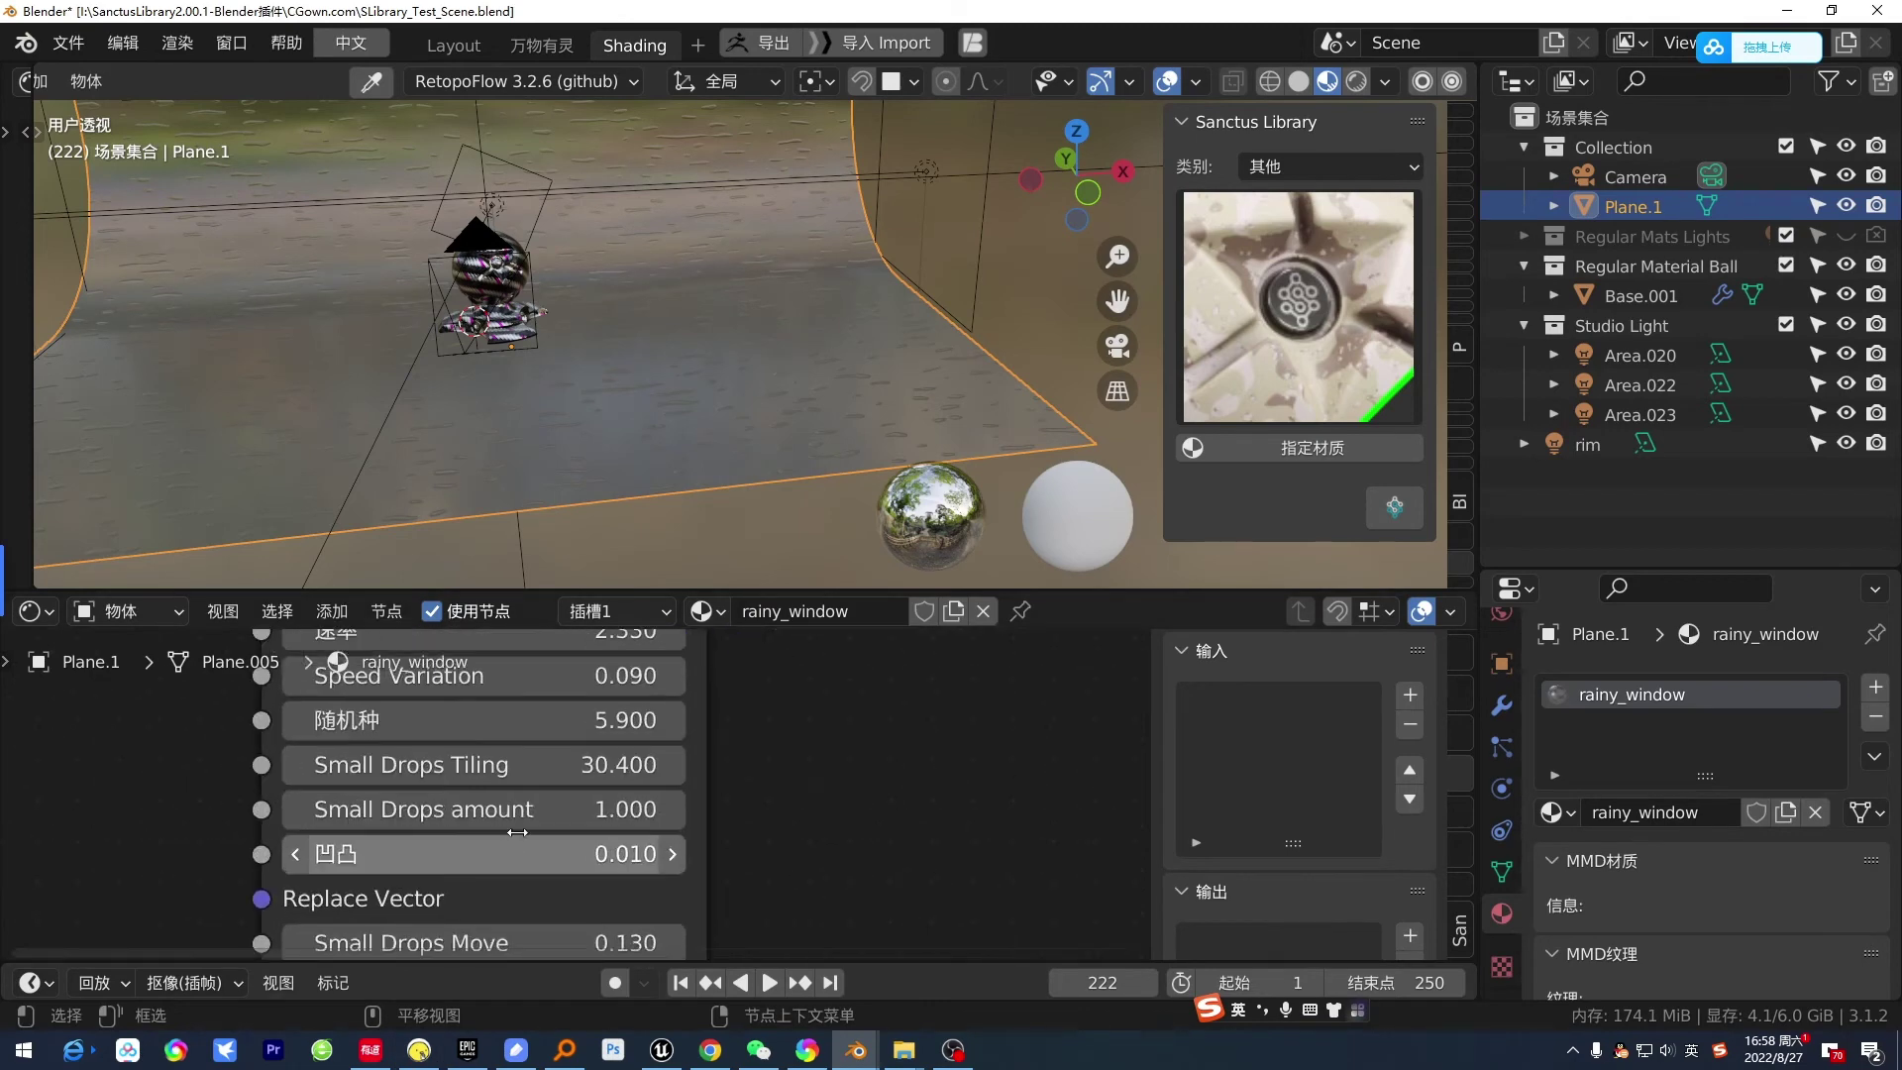
scroll(496, 852, "down", 1)
scroll(536, 858, "up", 2, "shift")
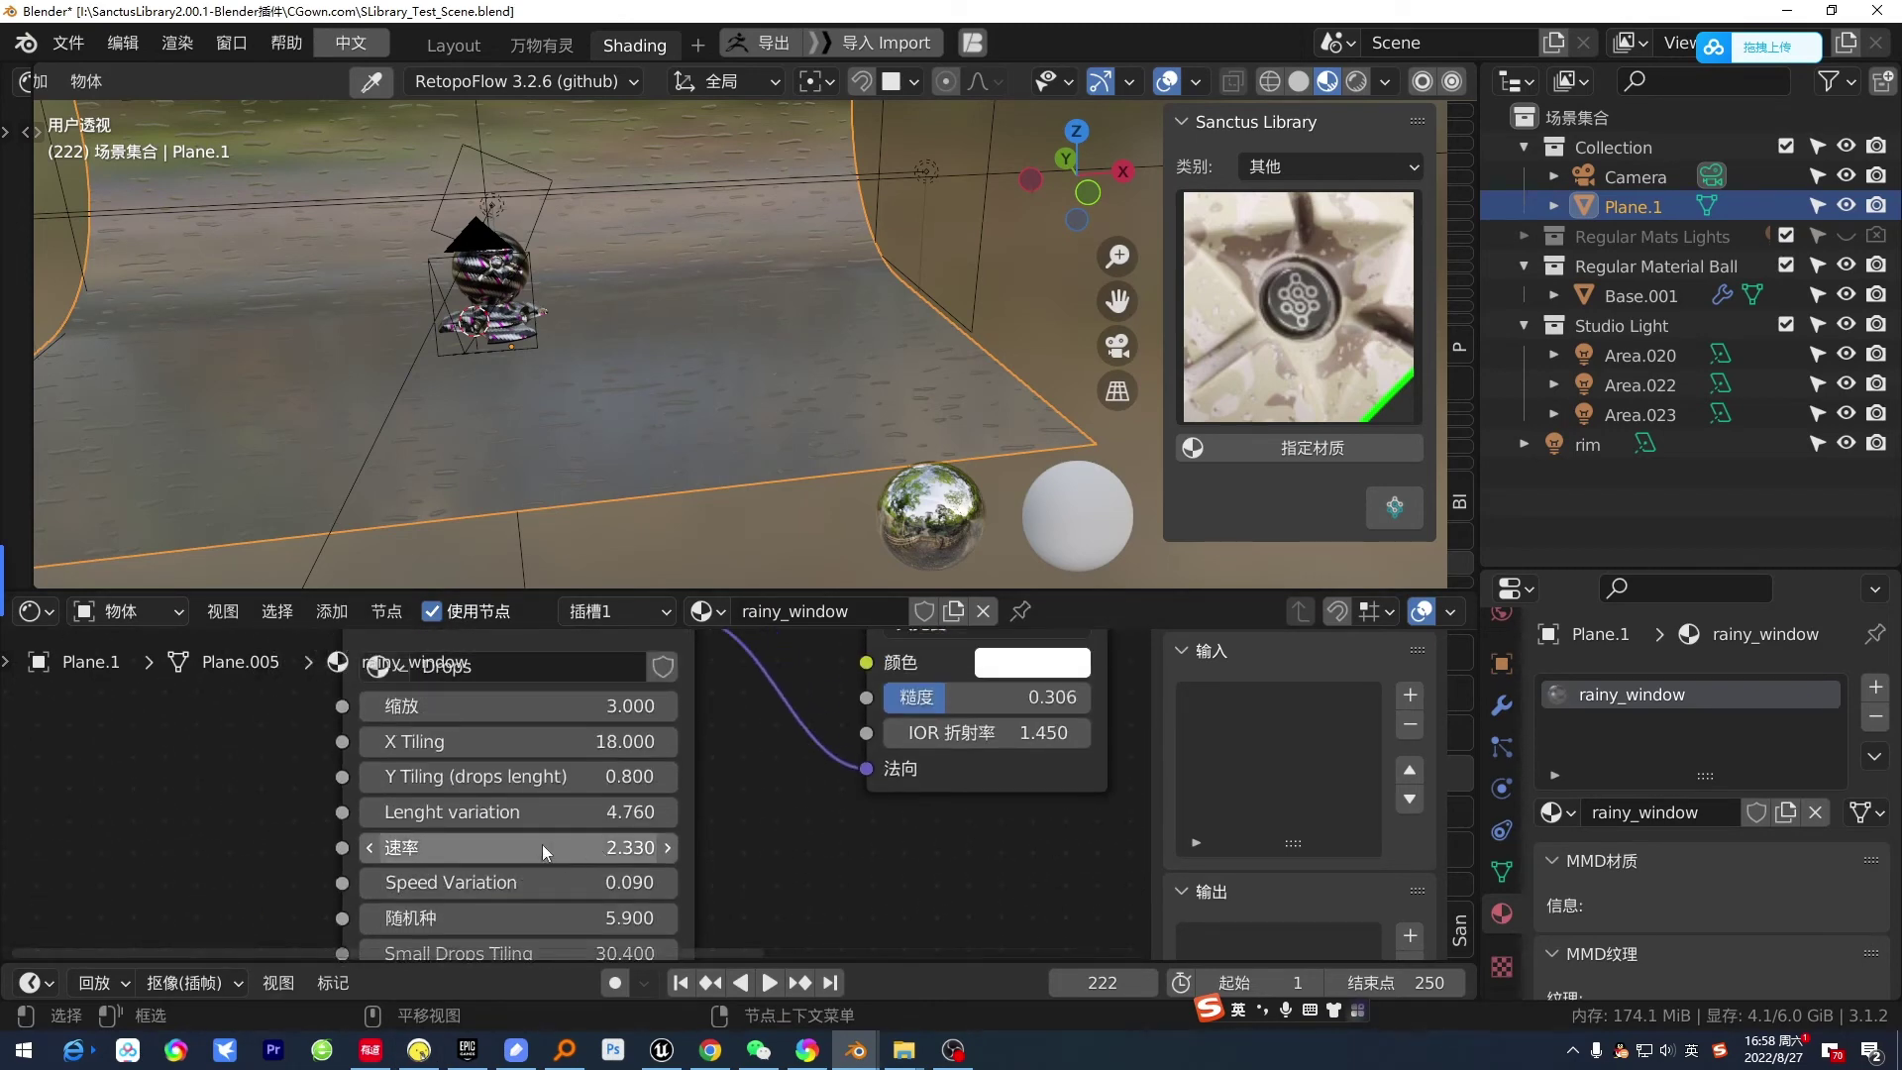
scroll(592, 866, "down", 2, "shift")
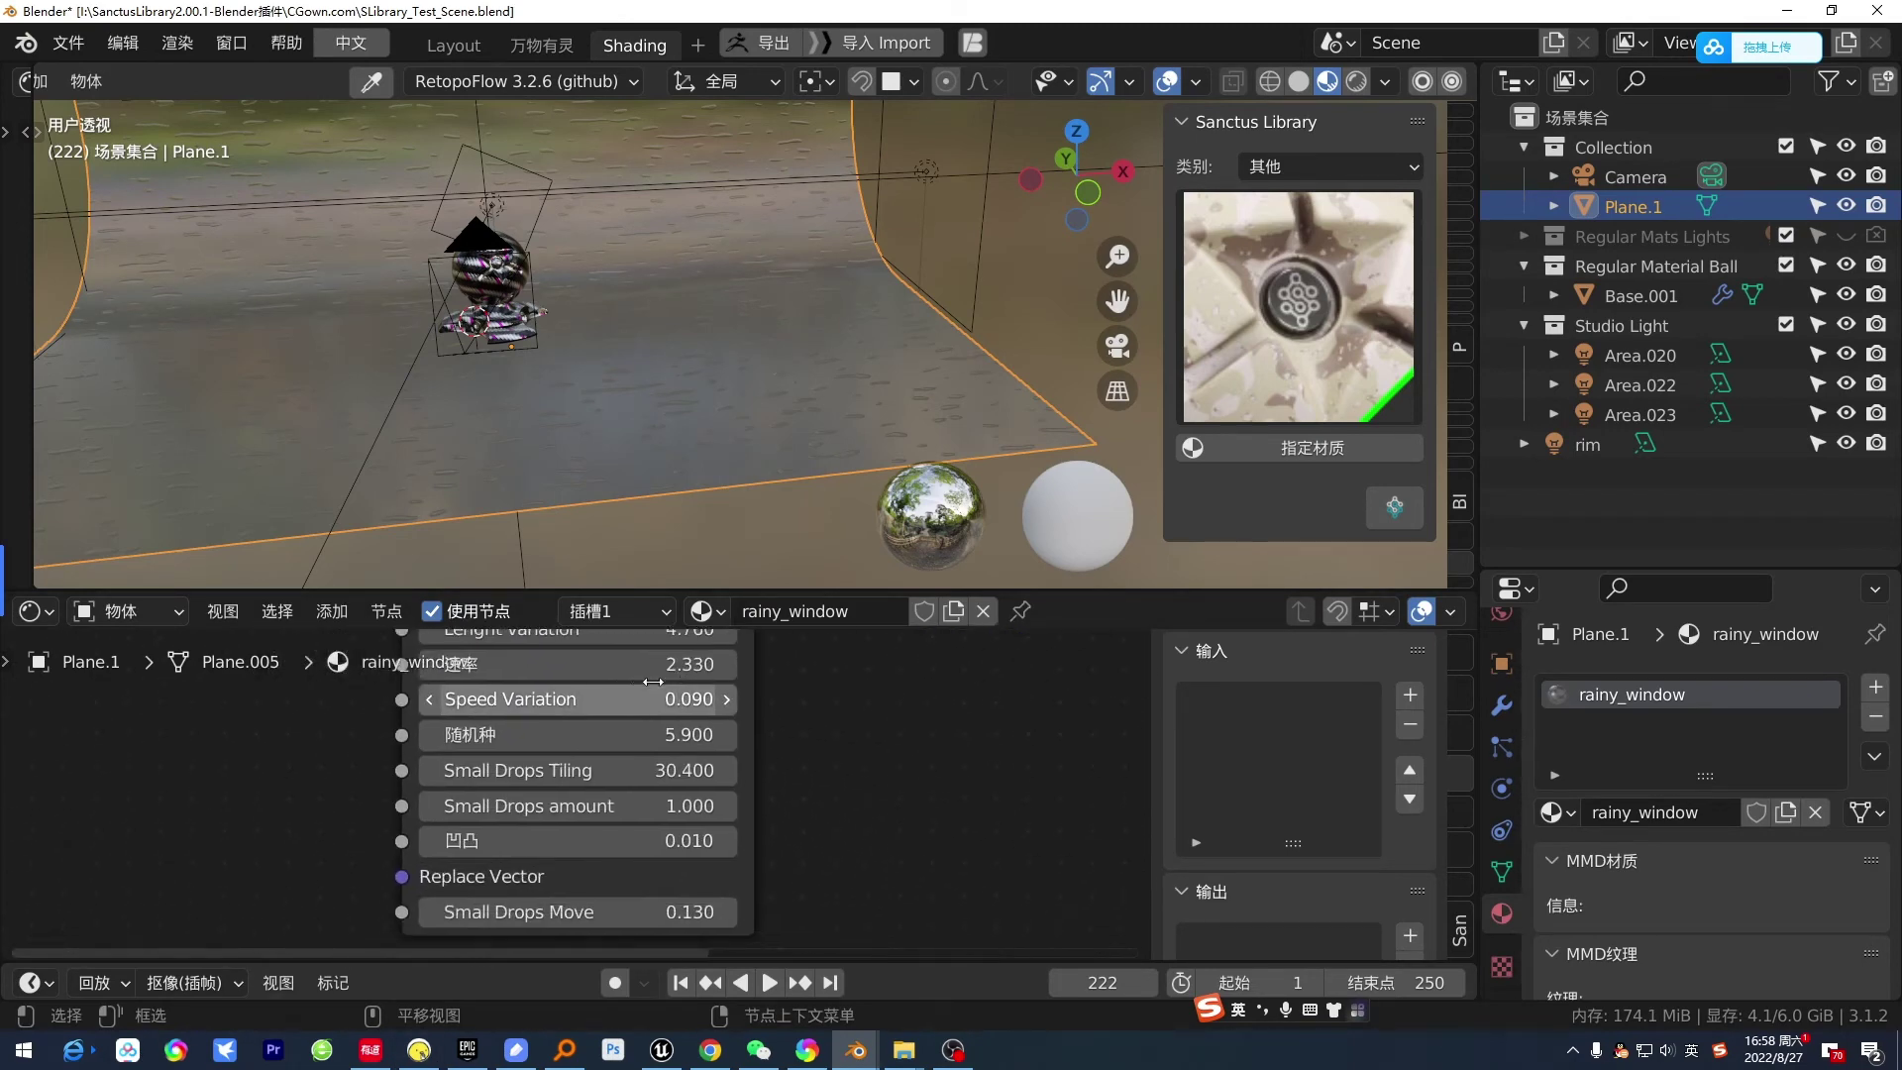
- Lower rainy_window's Small Drops Tiling to 27.200 and orbit to inspect the plane
left_click_drag(564, 857, 516, 857)
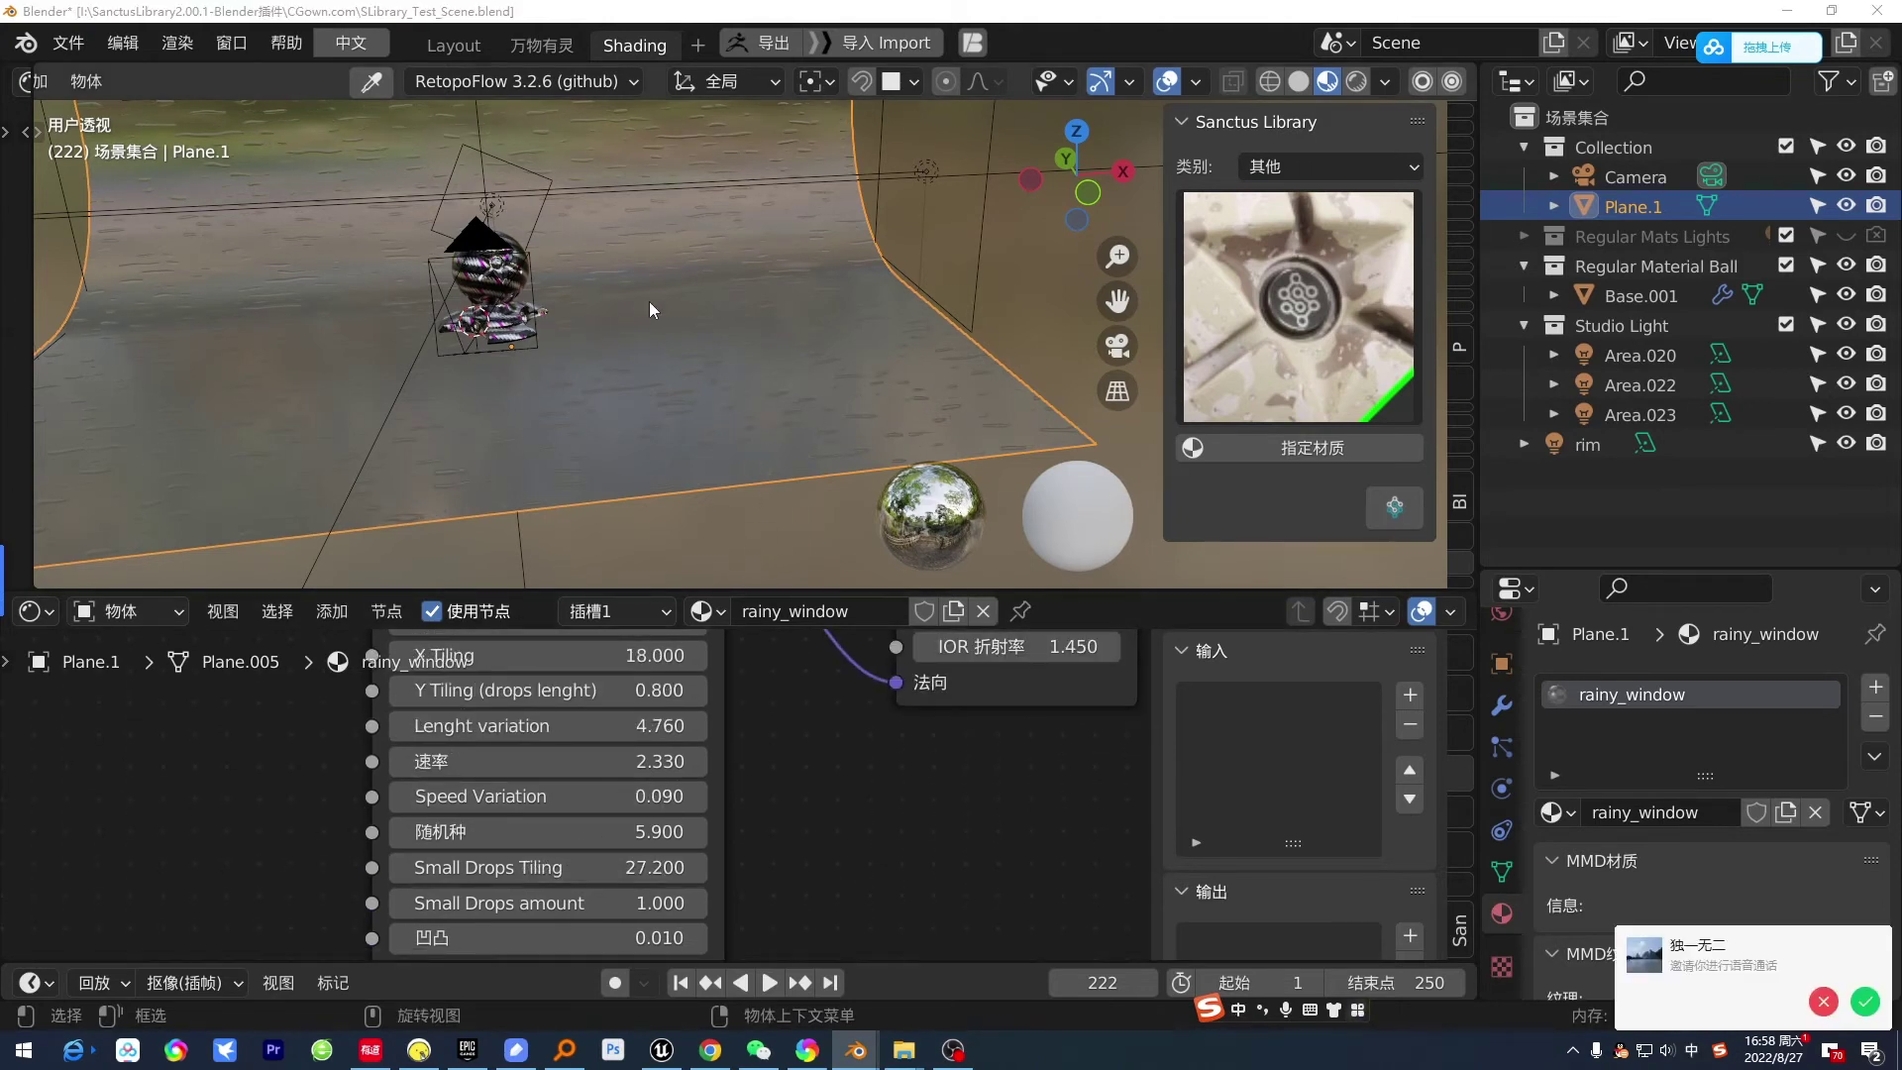
middle_click_drag(609, 314, 781, 307)
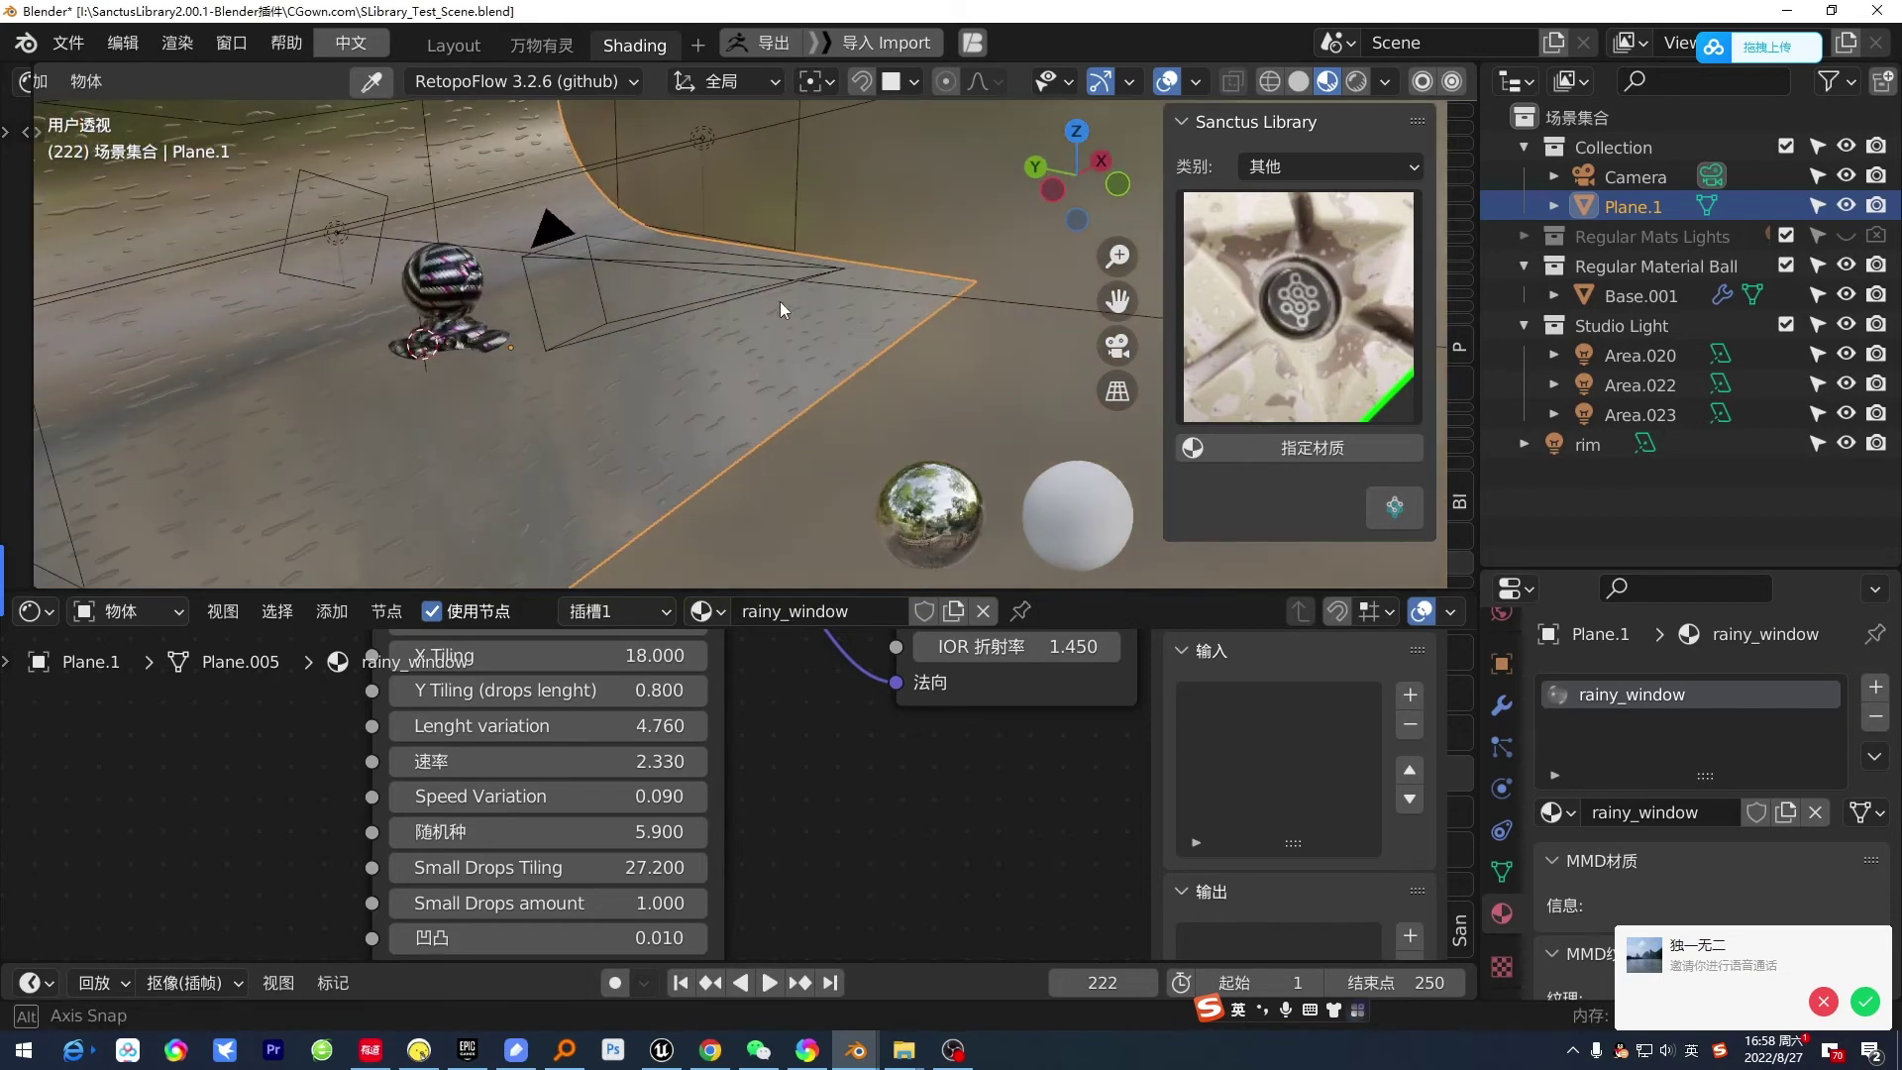
left_click(1832, 1000)
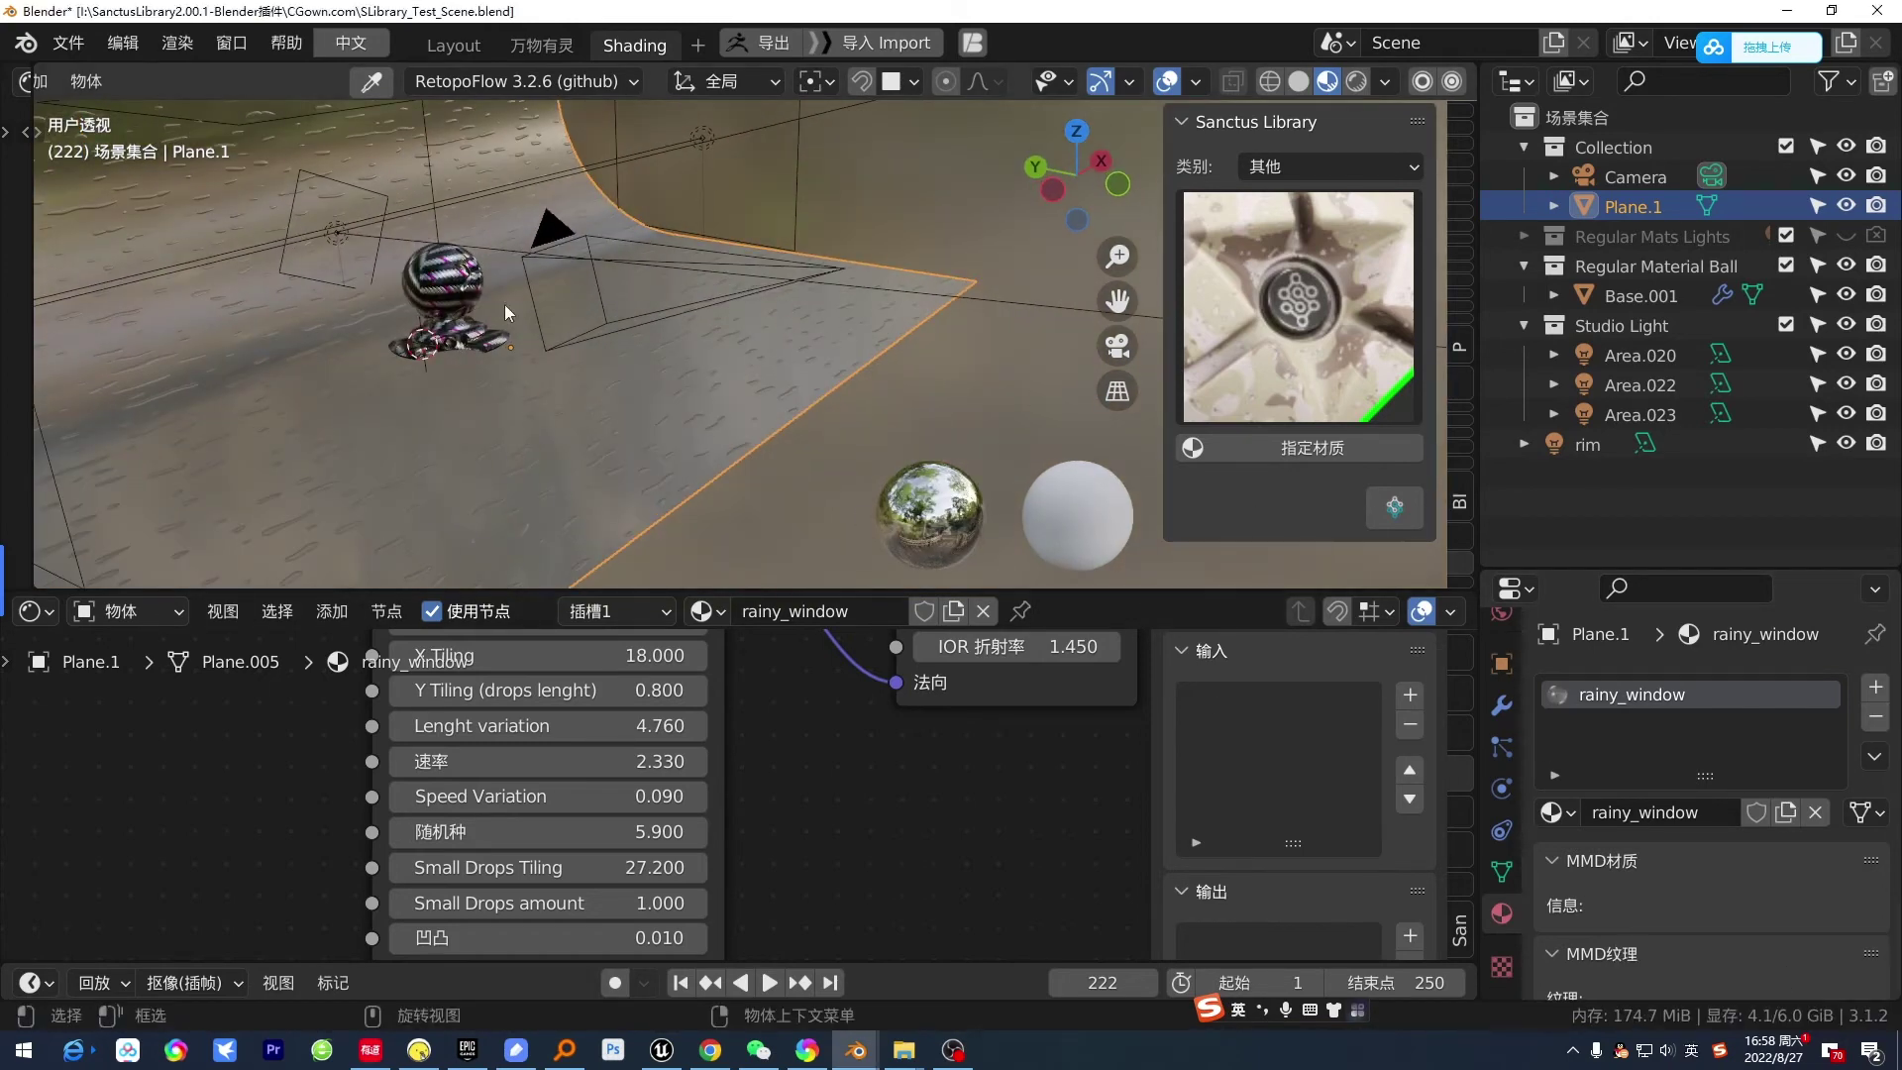
mouse_move(504, 305)
middle_mouse_down()
mouse_move(635, 293)
mouse_move(650, 264)
mouse_move(672, 280)
mouse_move(624, 397)
mouse_move(667, 193)
mouse_move(711, 278)
middle_mouse_up()
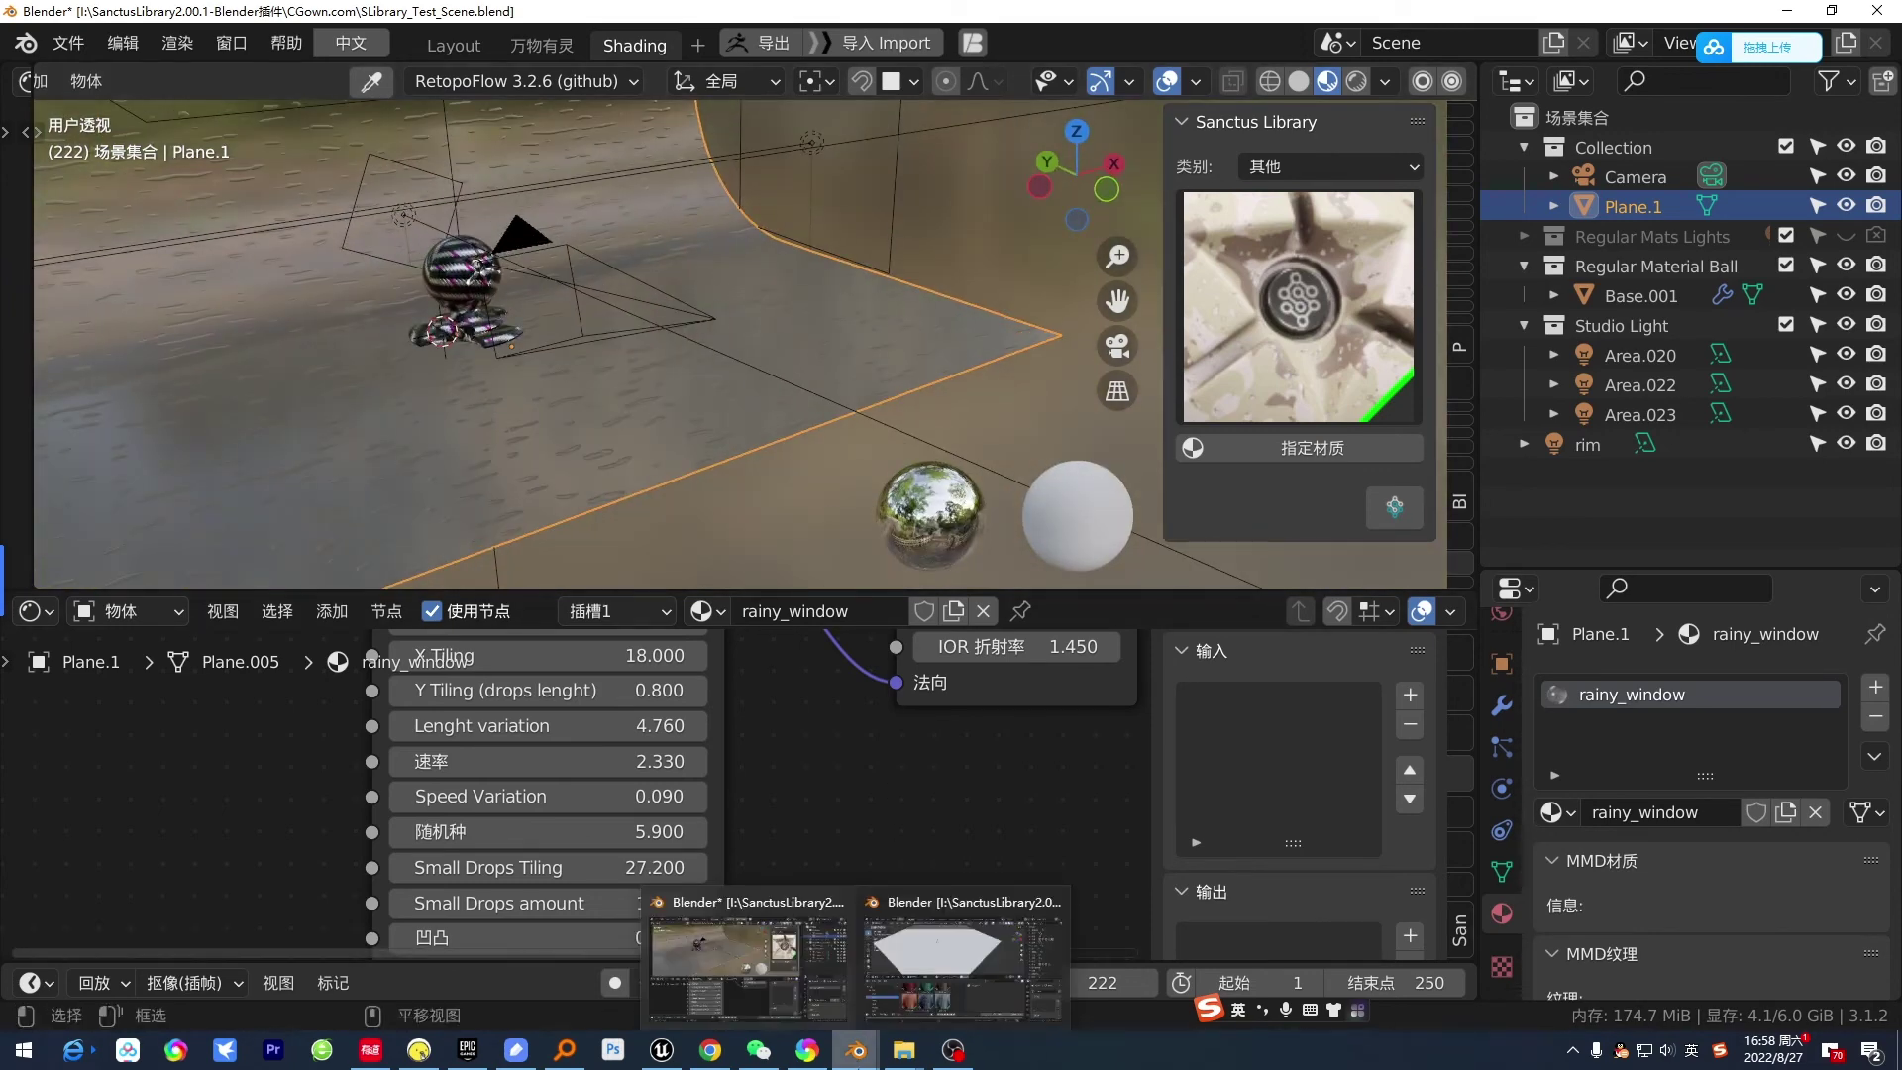
- Switch to the Sanctus asset-browser Blender window and orbit around the ceramic_hex_tiles_04 plane
left_click(979, 949)
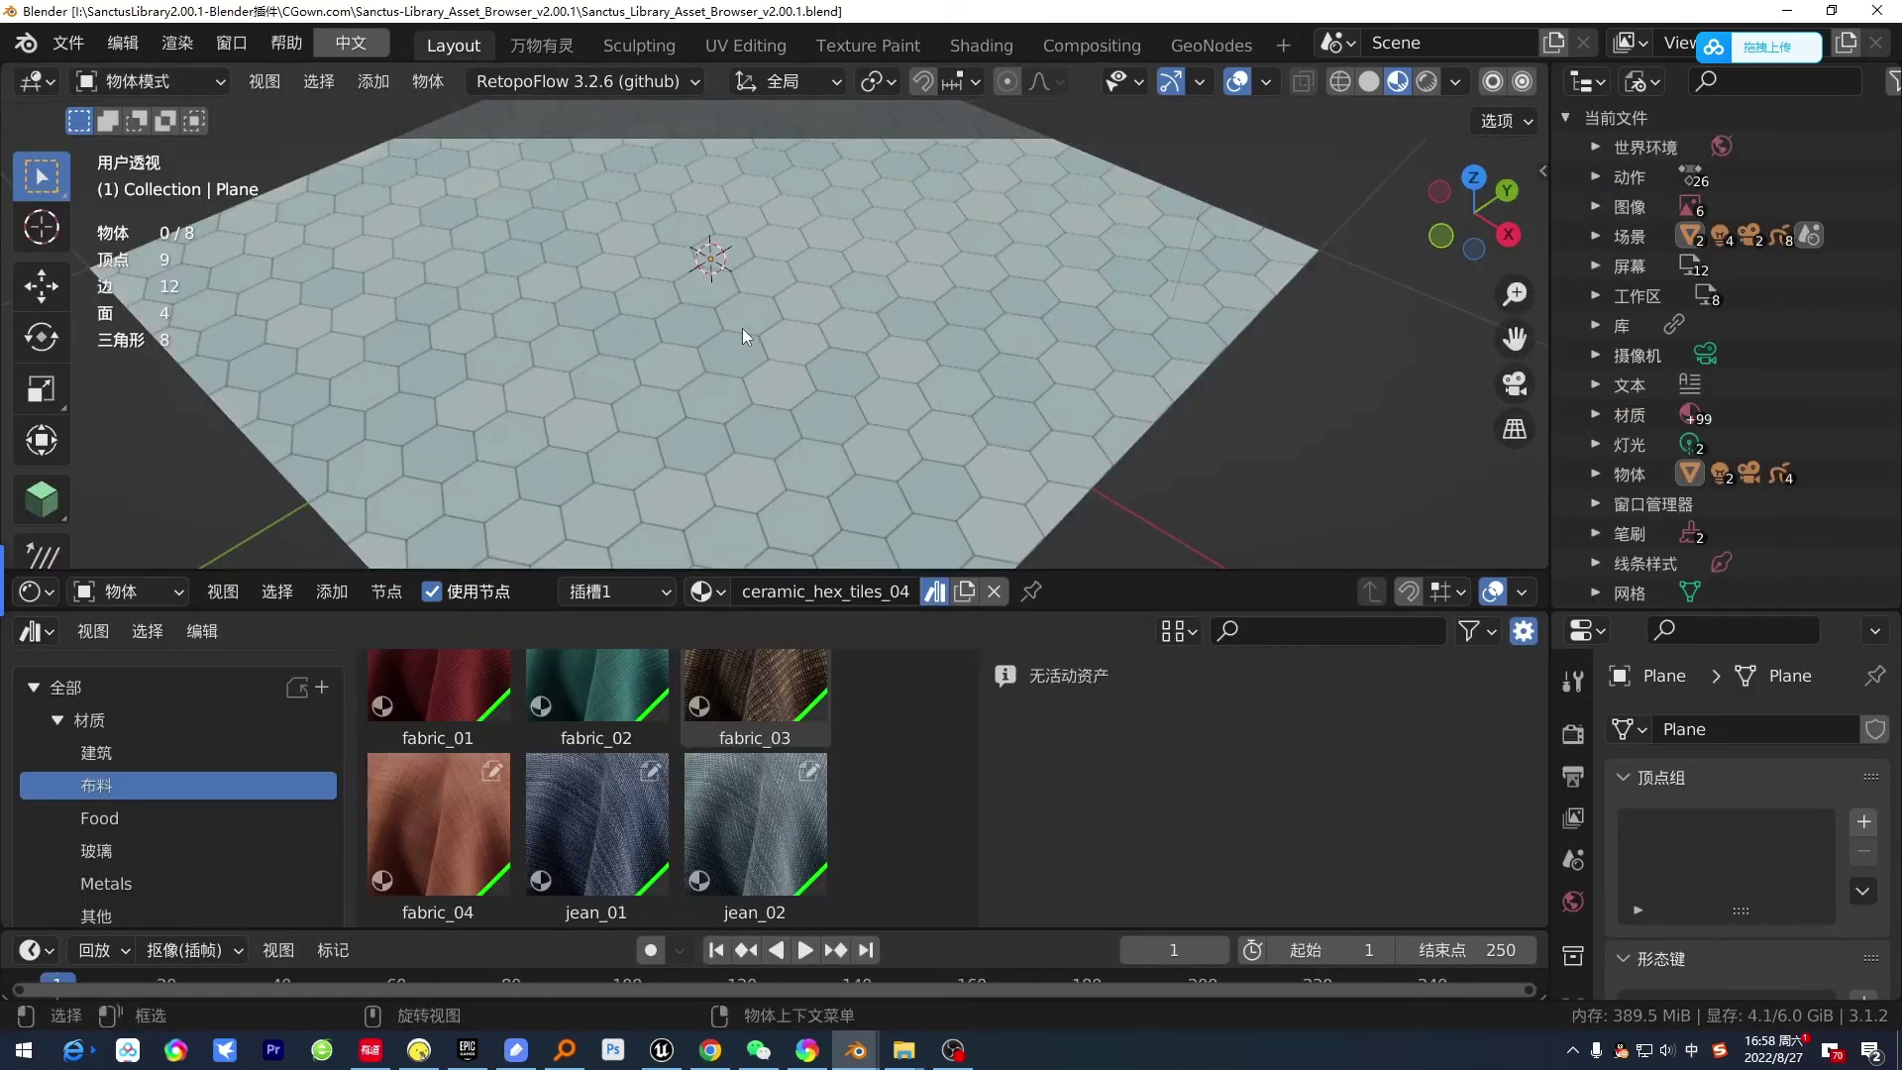
mouse_move(651, 303)
middle_mouse_down()
mouse_move(697, 236)
mouse_move(555, 233)
mouse_move(639, 57)
middle_mouse_up()
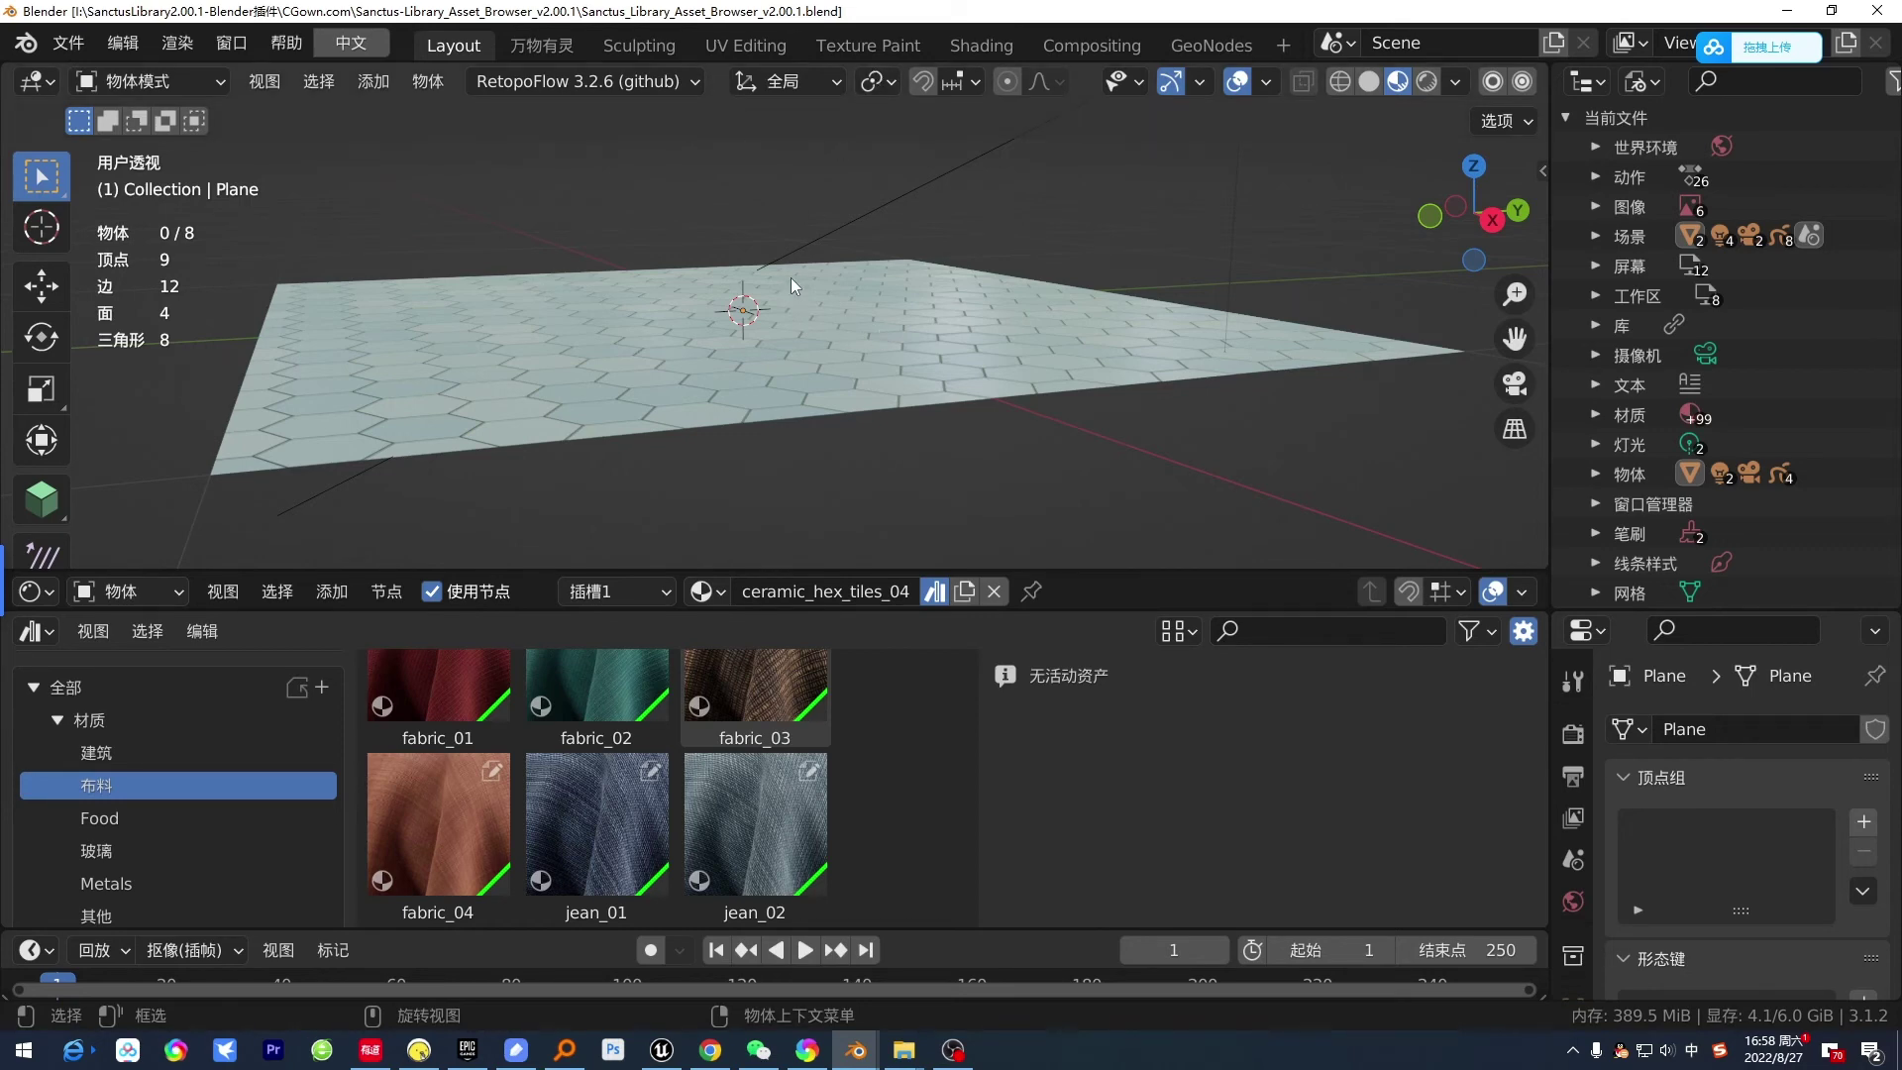
middle_click_drag(790, 278, 892, 399)
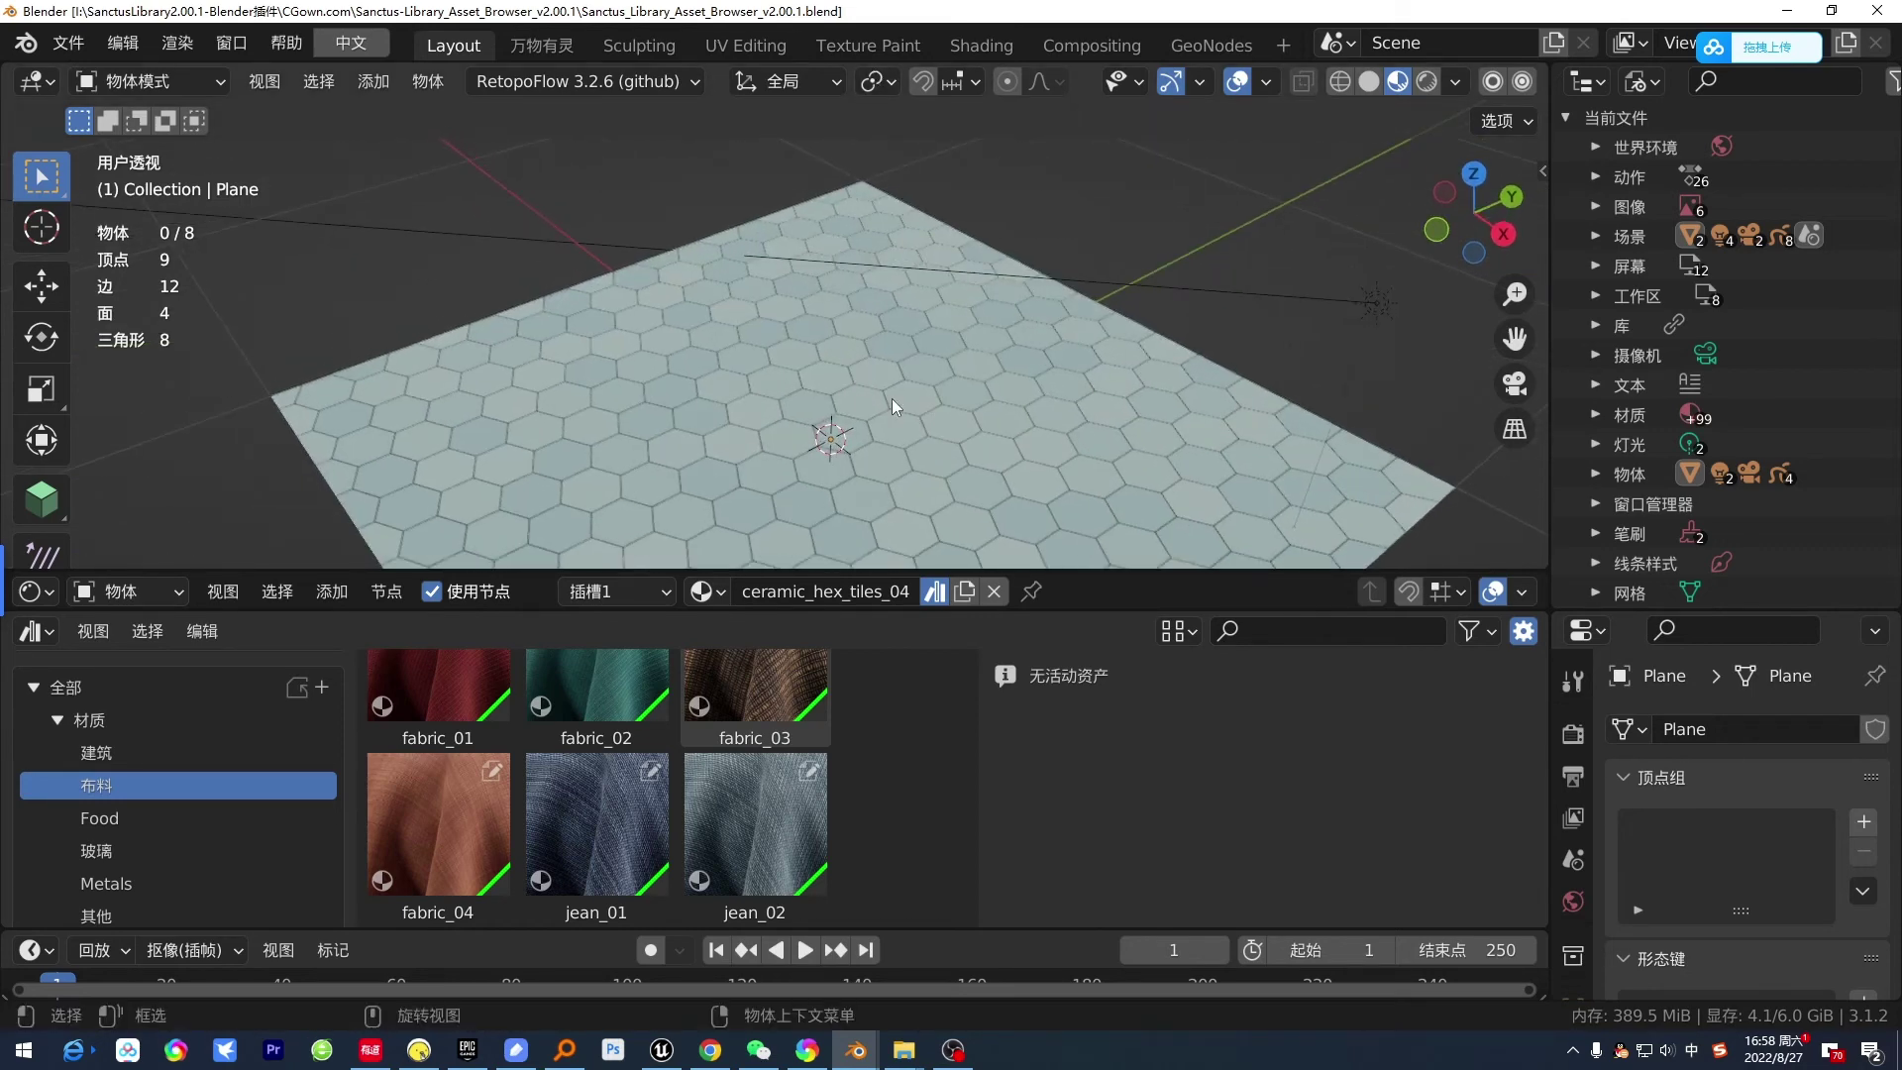
middle_click_drag(837, 338, 835, 316)
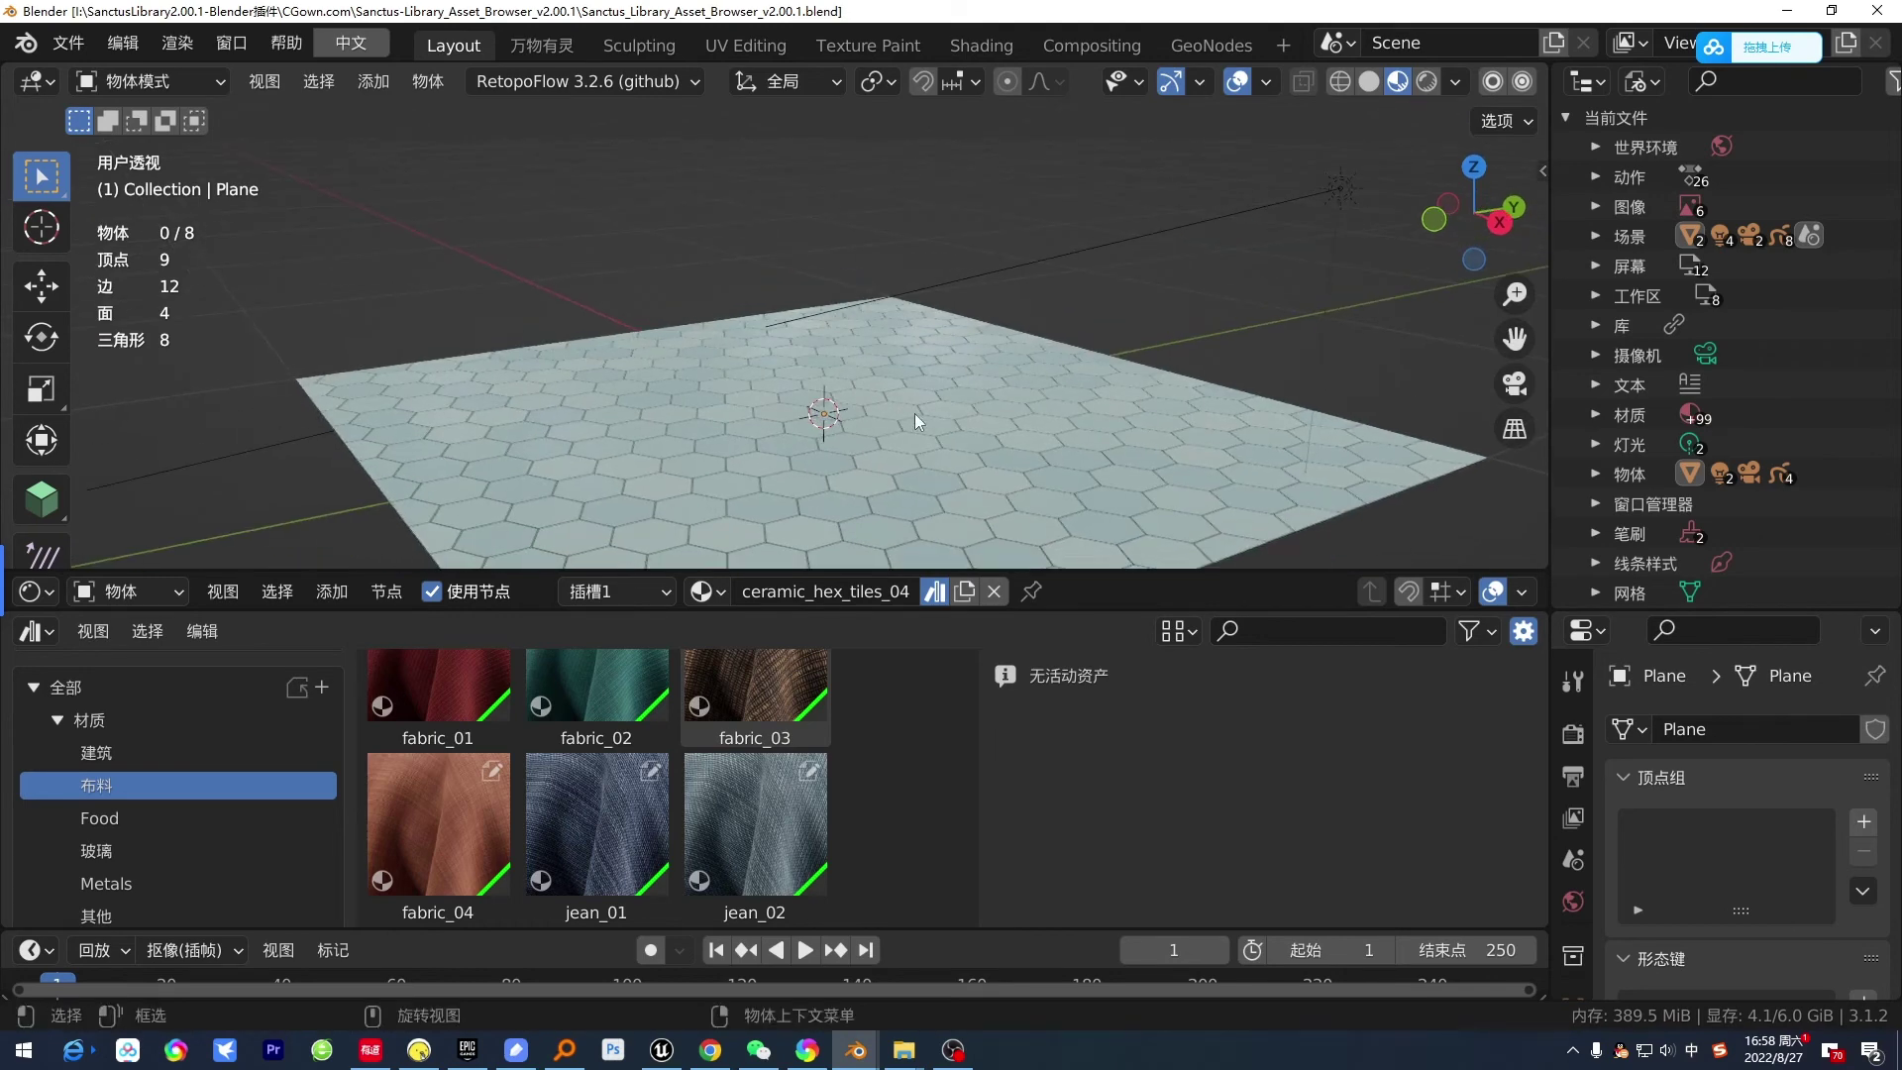
- Scroll the catalog list and show the Synthetics materials catalog
scroll(165, 768, "down", 4)
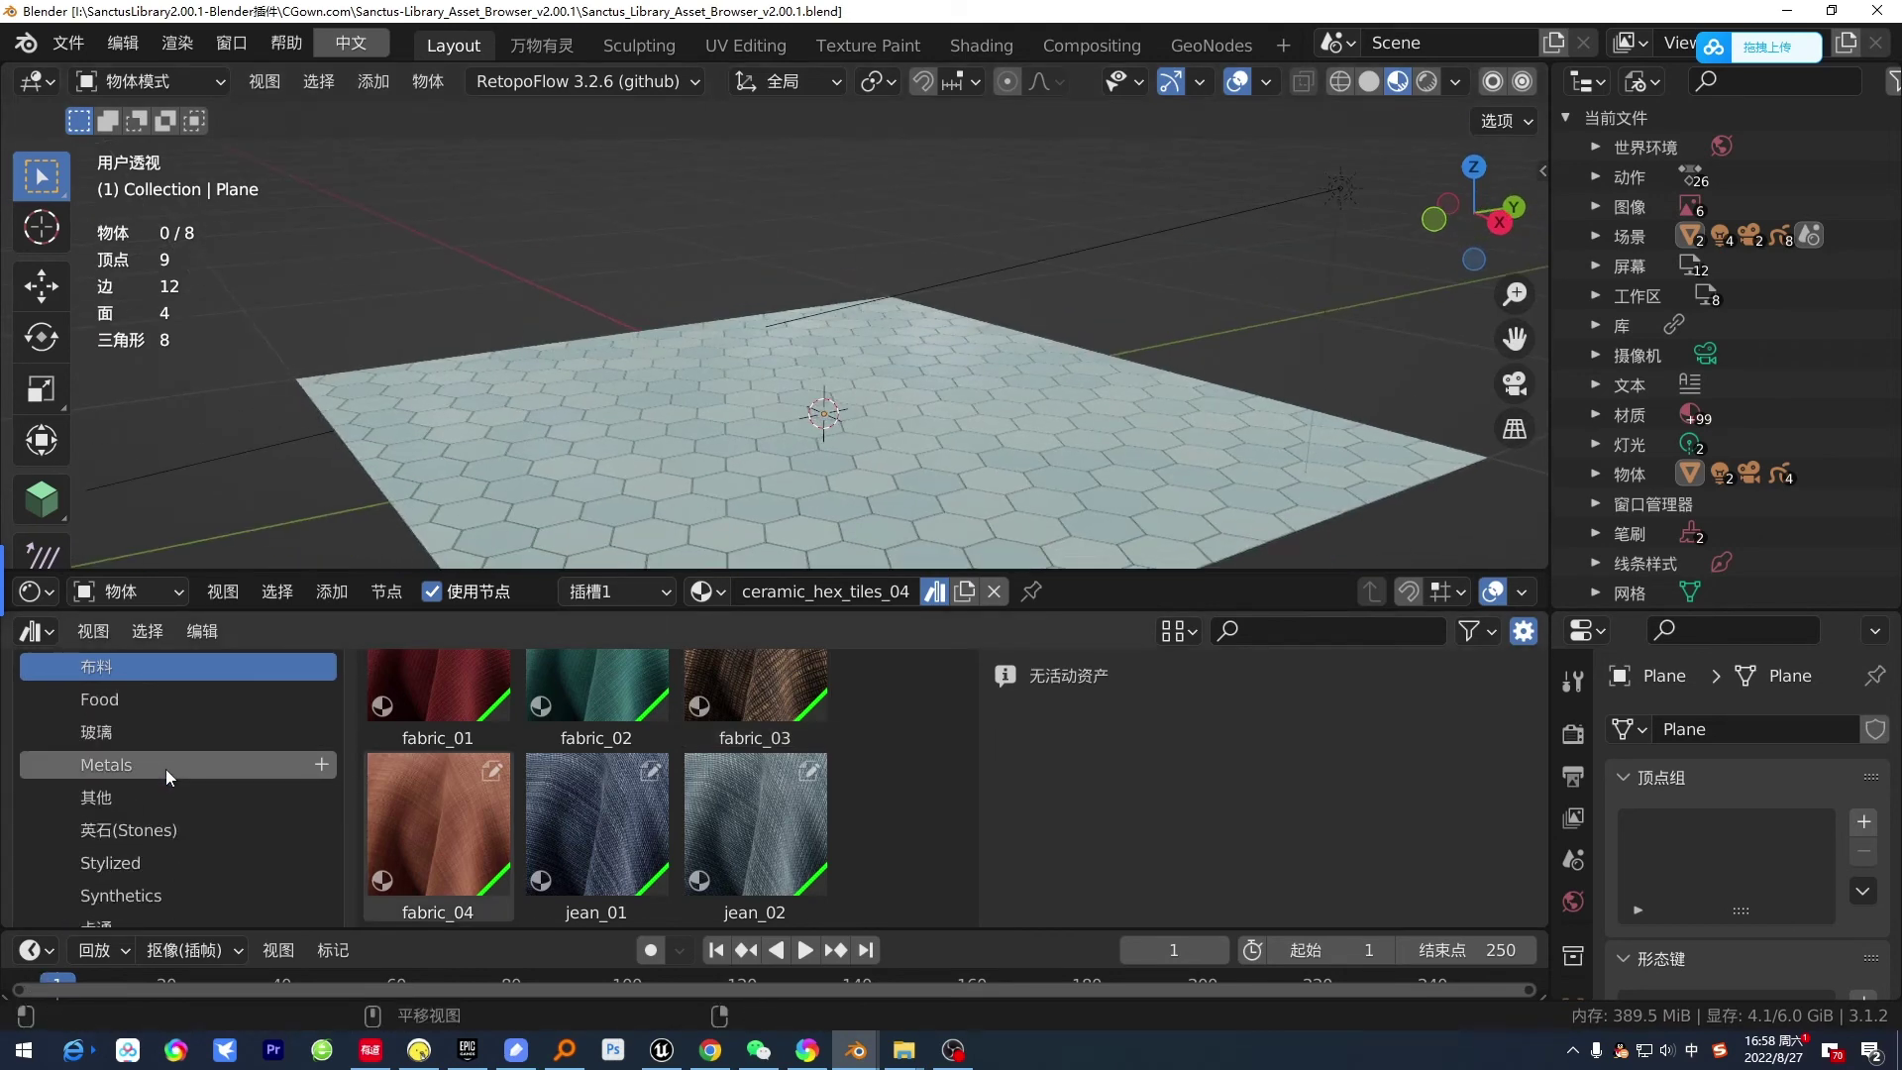
scroll(164, 768, "down", 5)
scroll(166, 772, "down", 3)
scroll(193, 787, "up", 2)
scroll(170, 794, "up", 3)
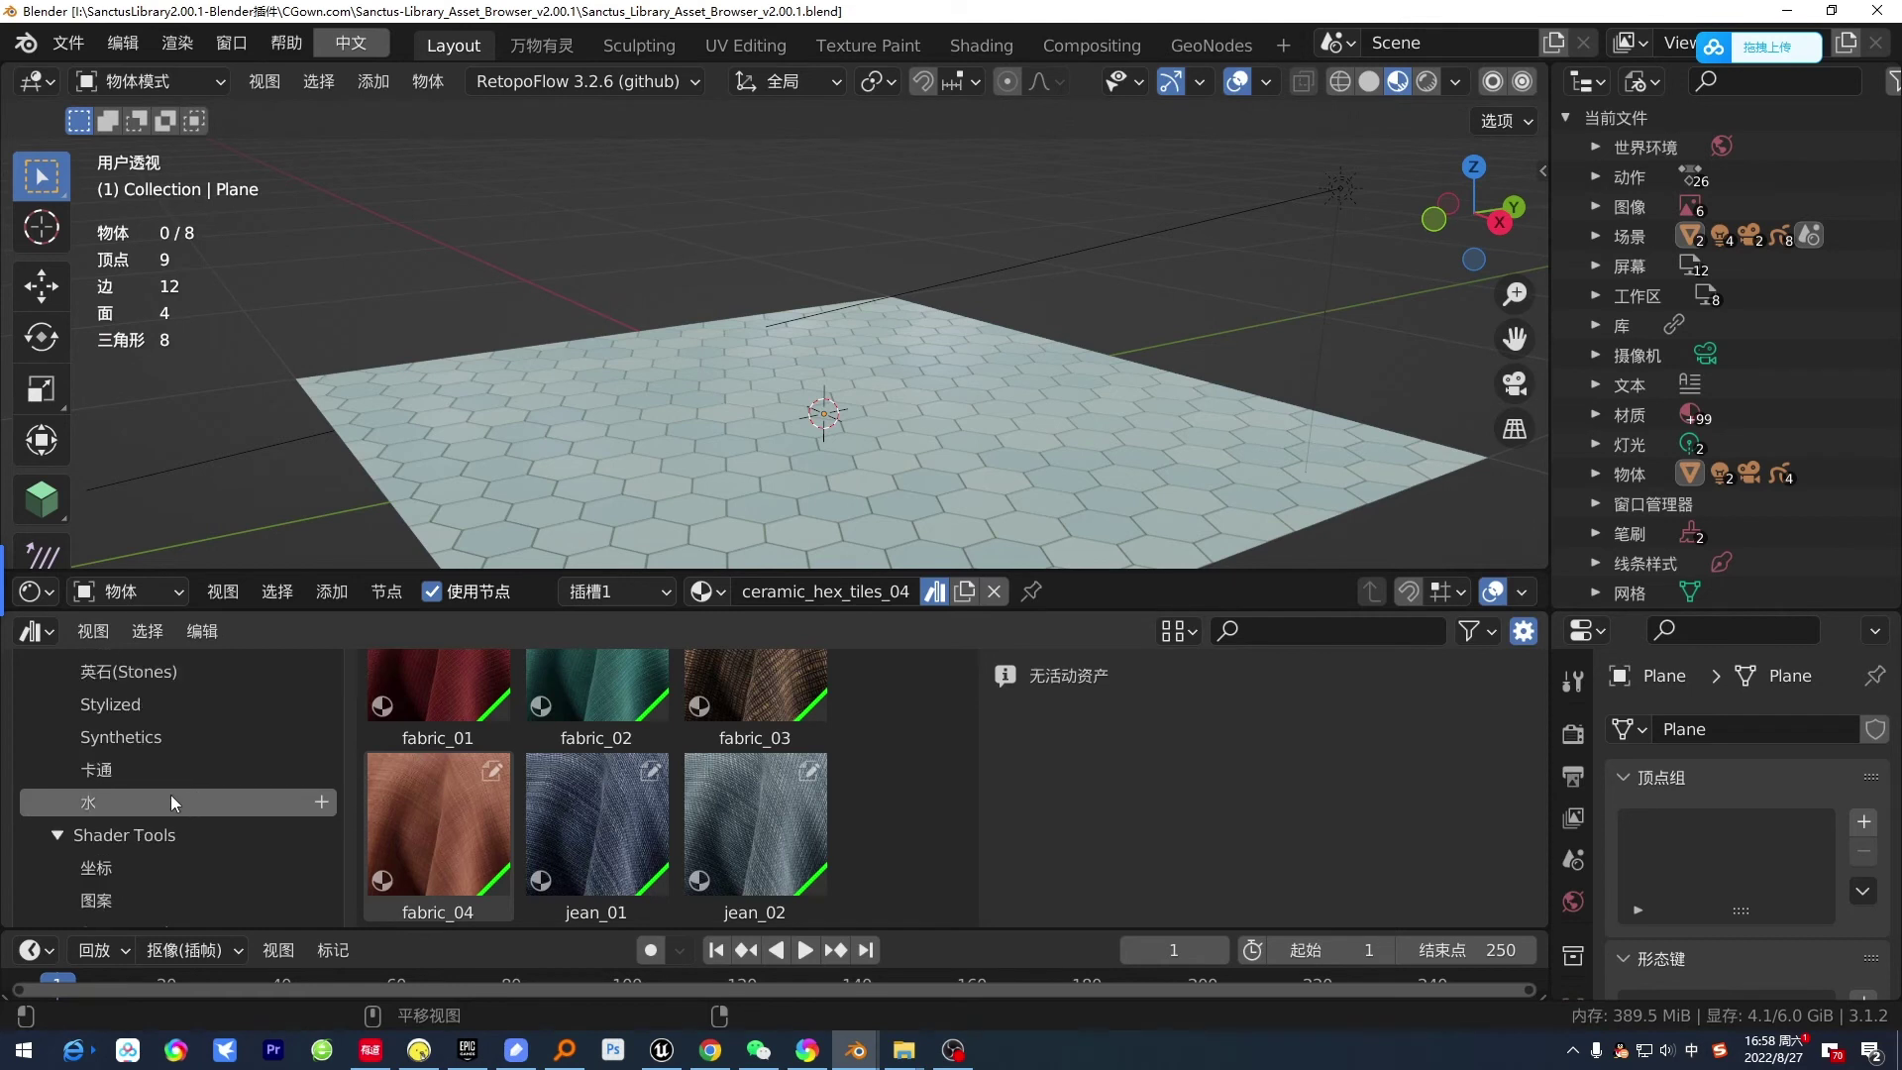
left_click(204, 738)
scroll(194, 720, "up", 2)
scroll(178, 753, "up", 5)
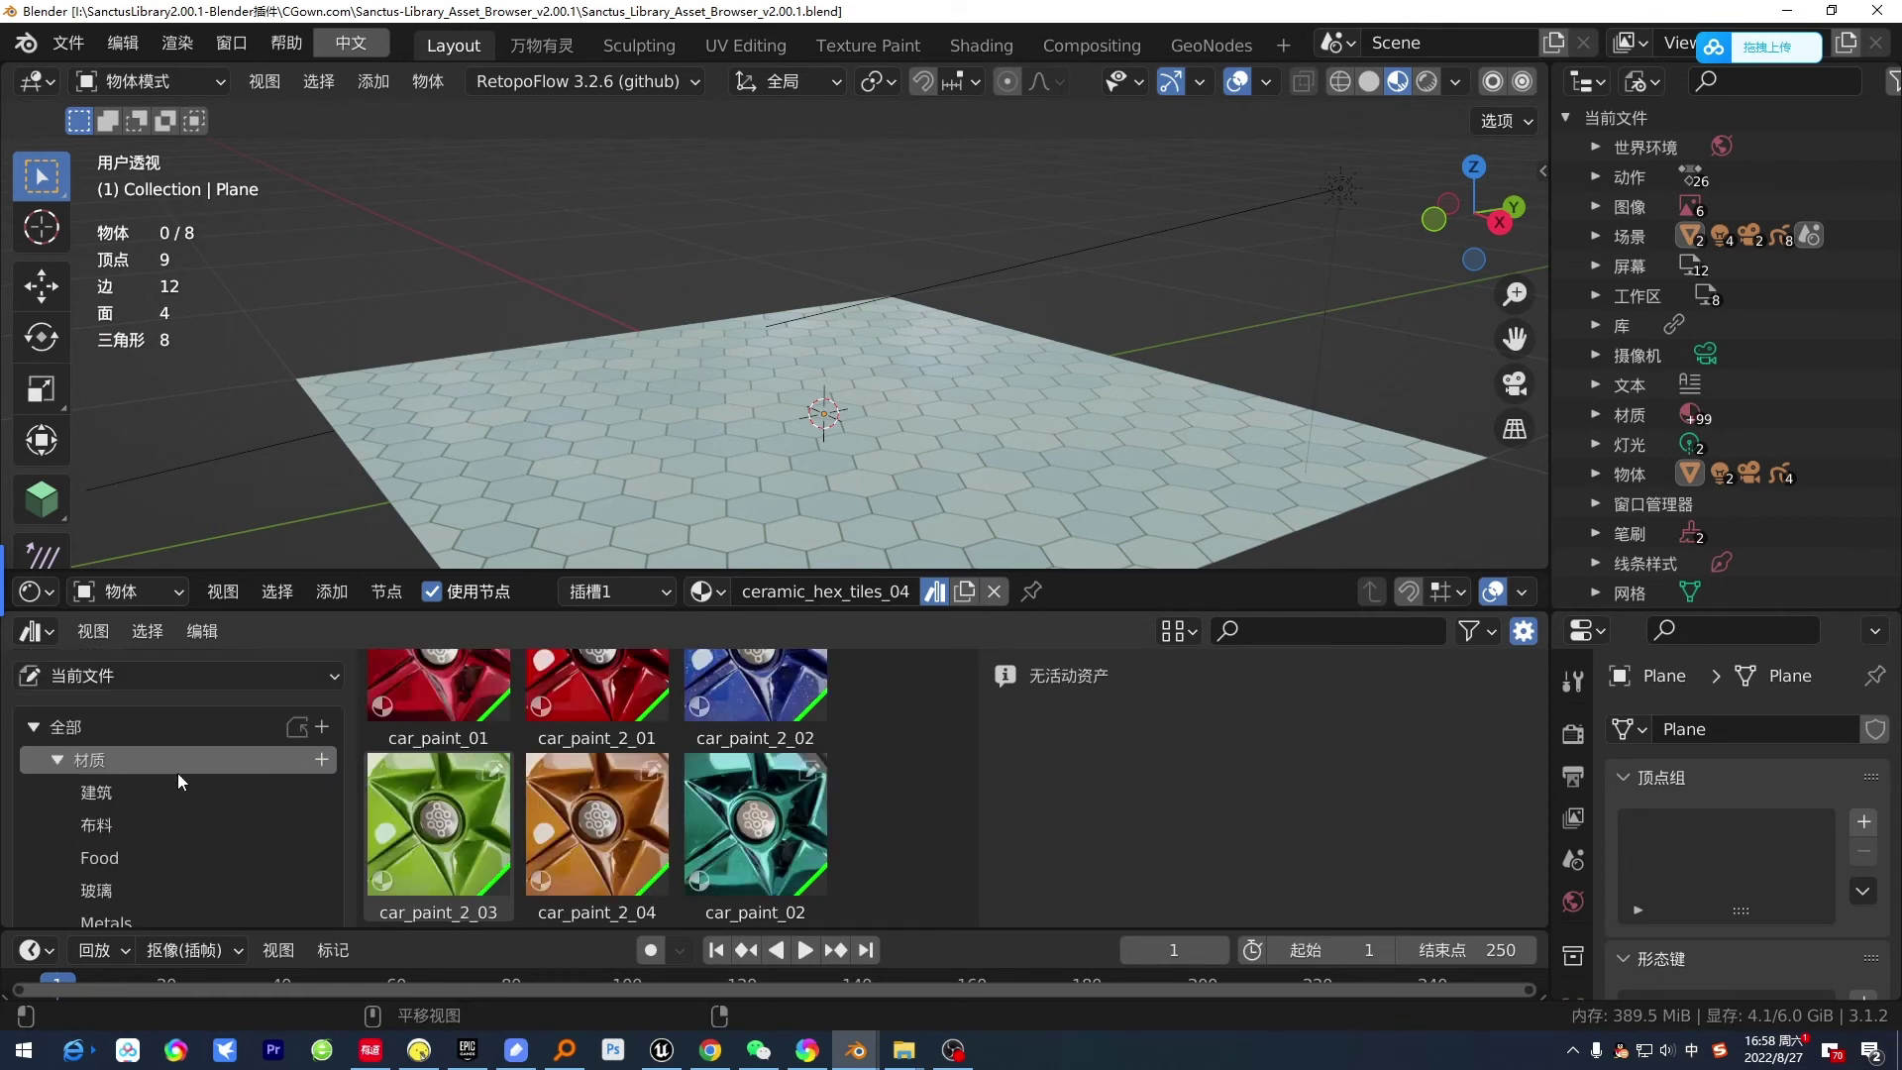
- Check the asset library dropdown and editor-type menu, keeping the area as the Asset Browser
left_click(124, 675)
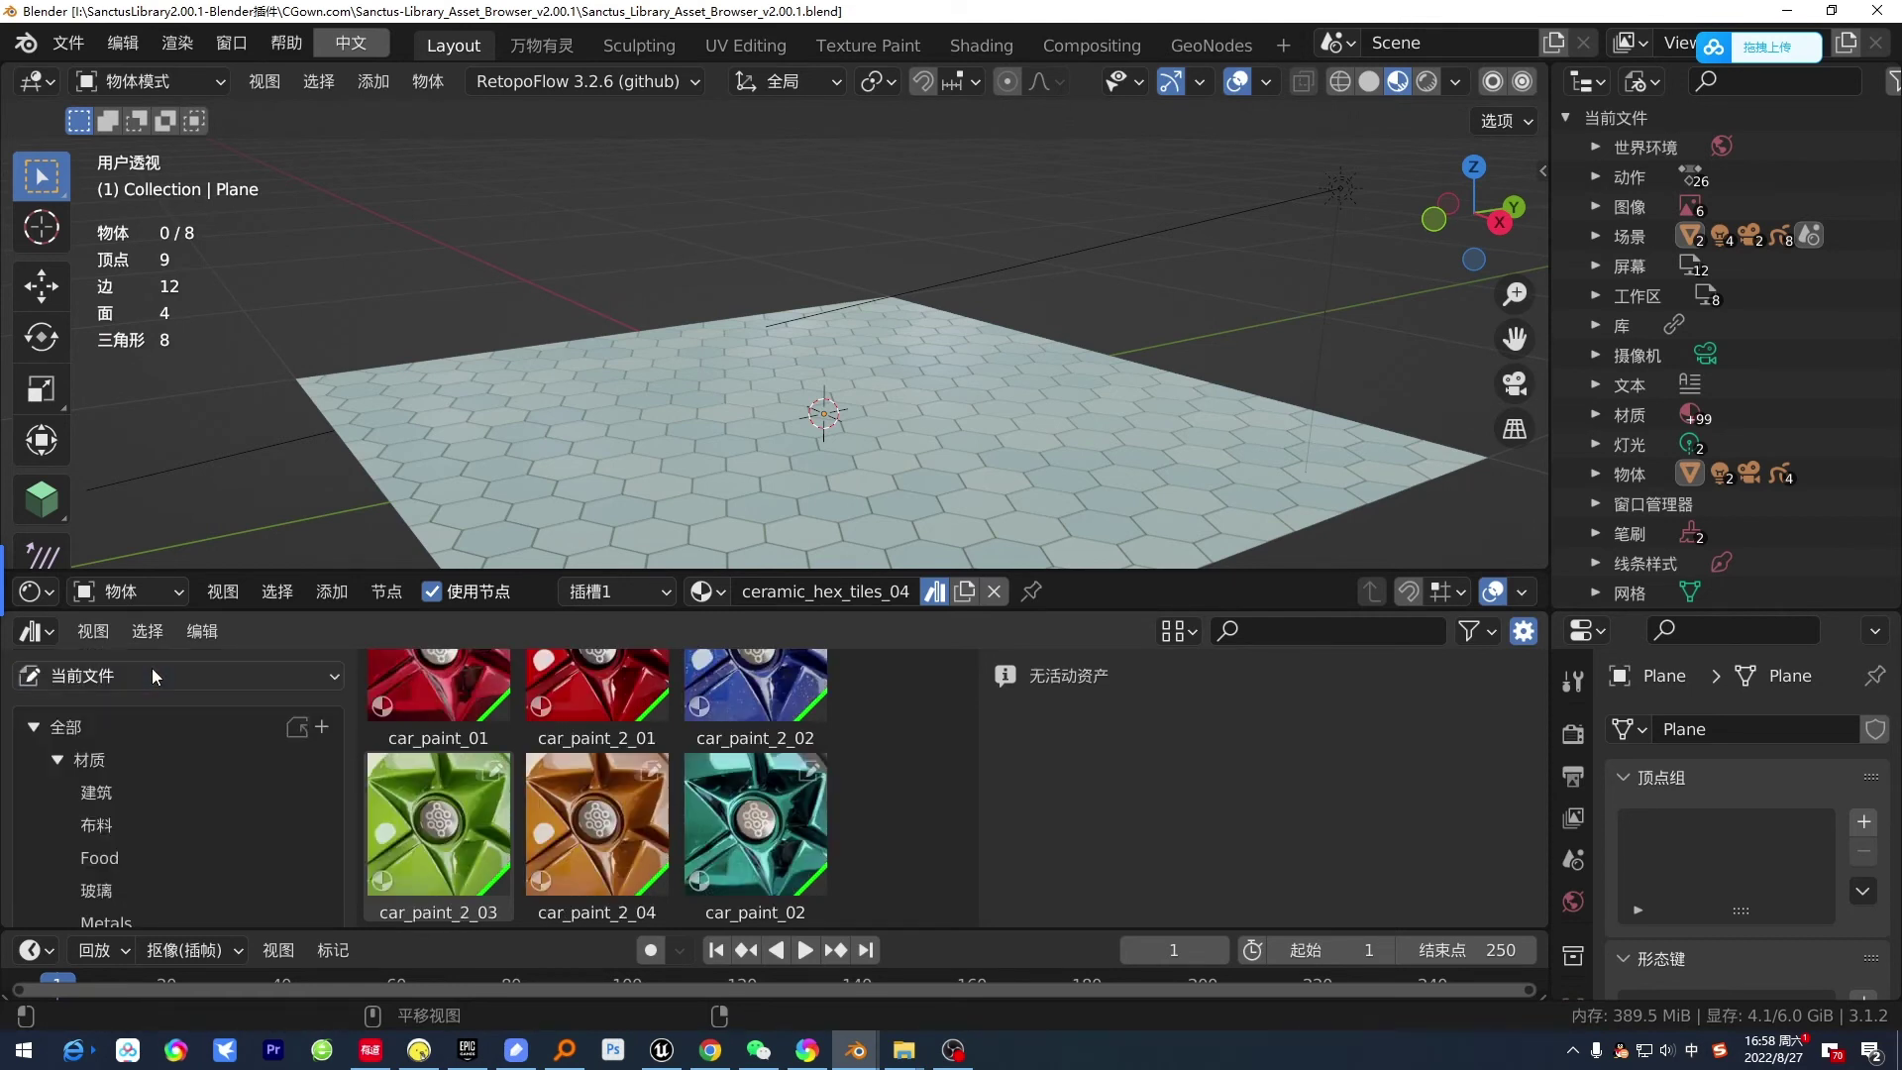
left_click(153, 674)
left_click(178, 668)
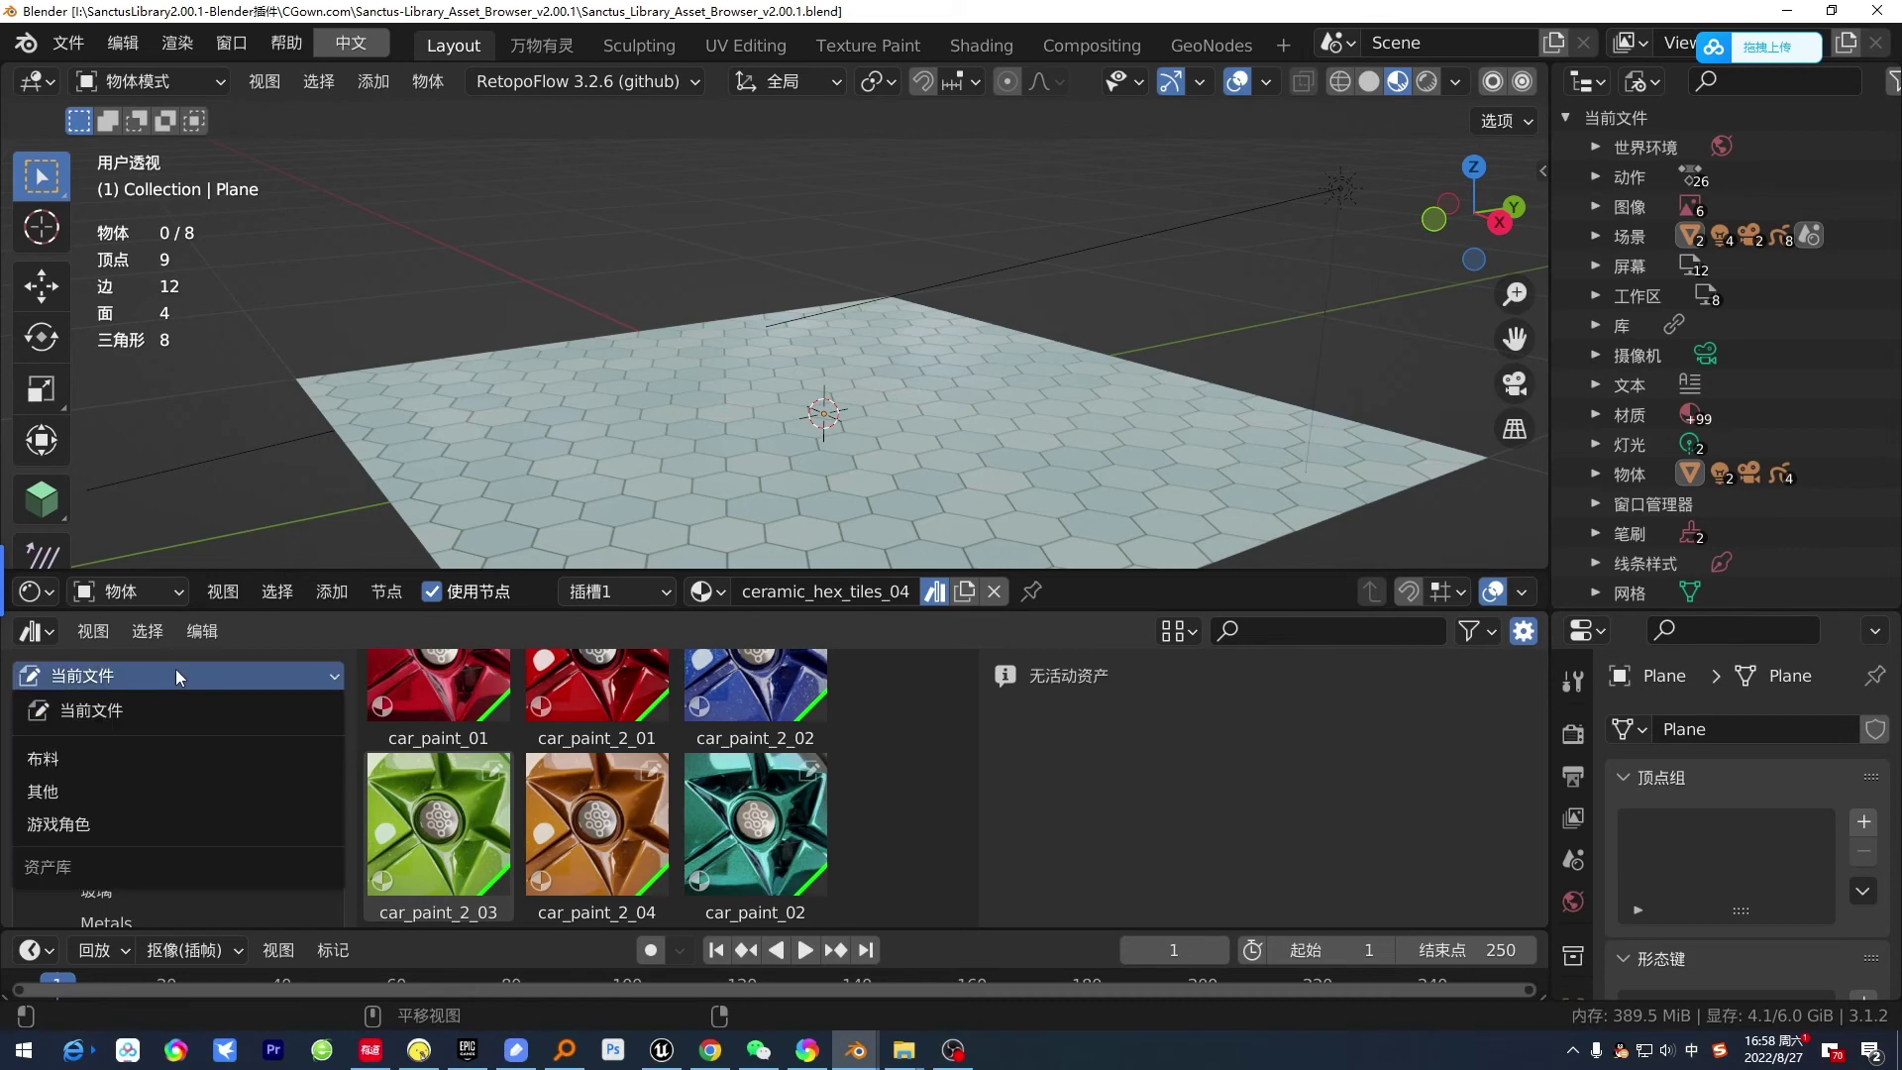
left_click(176, 668)
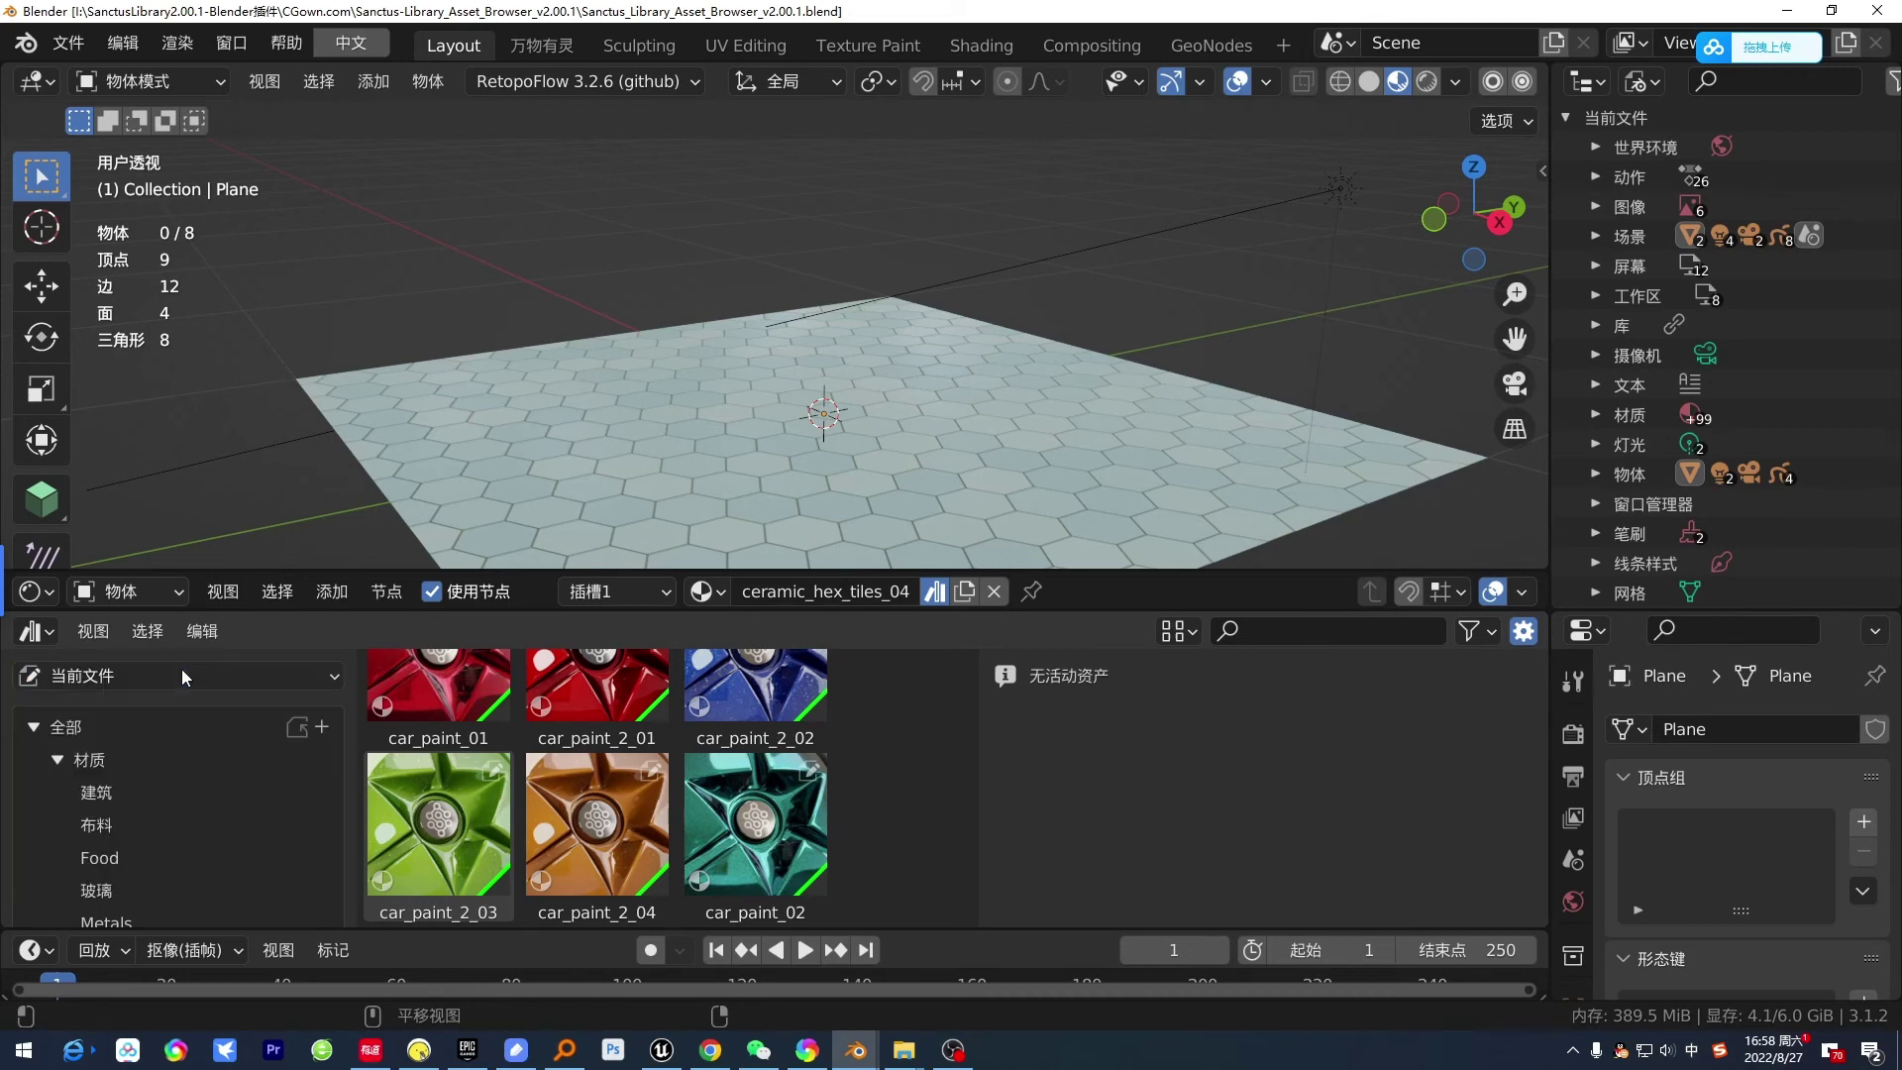
left_click(47, 639)
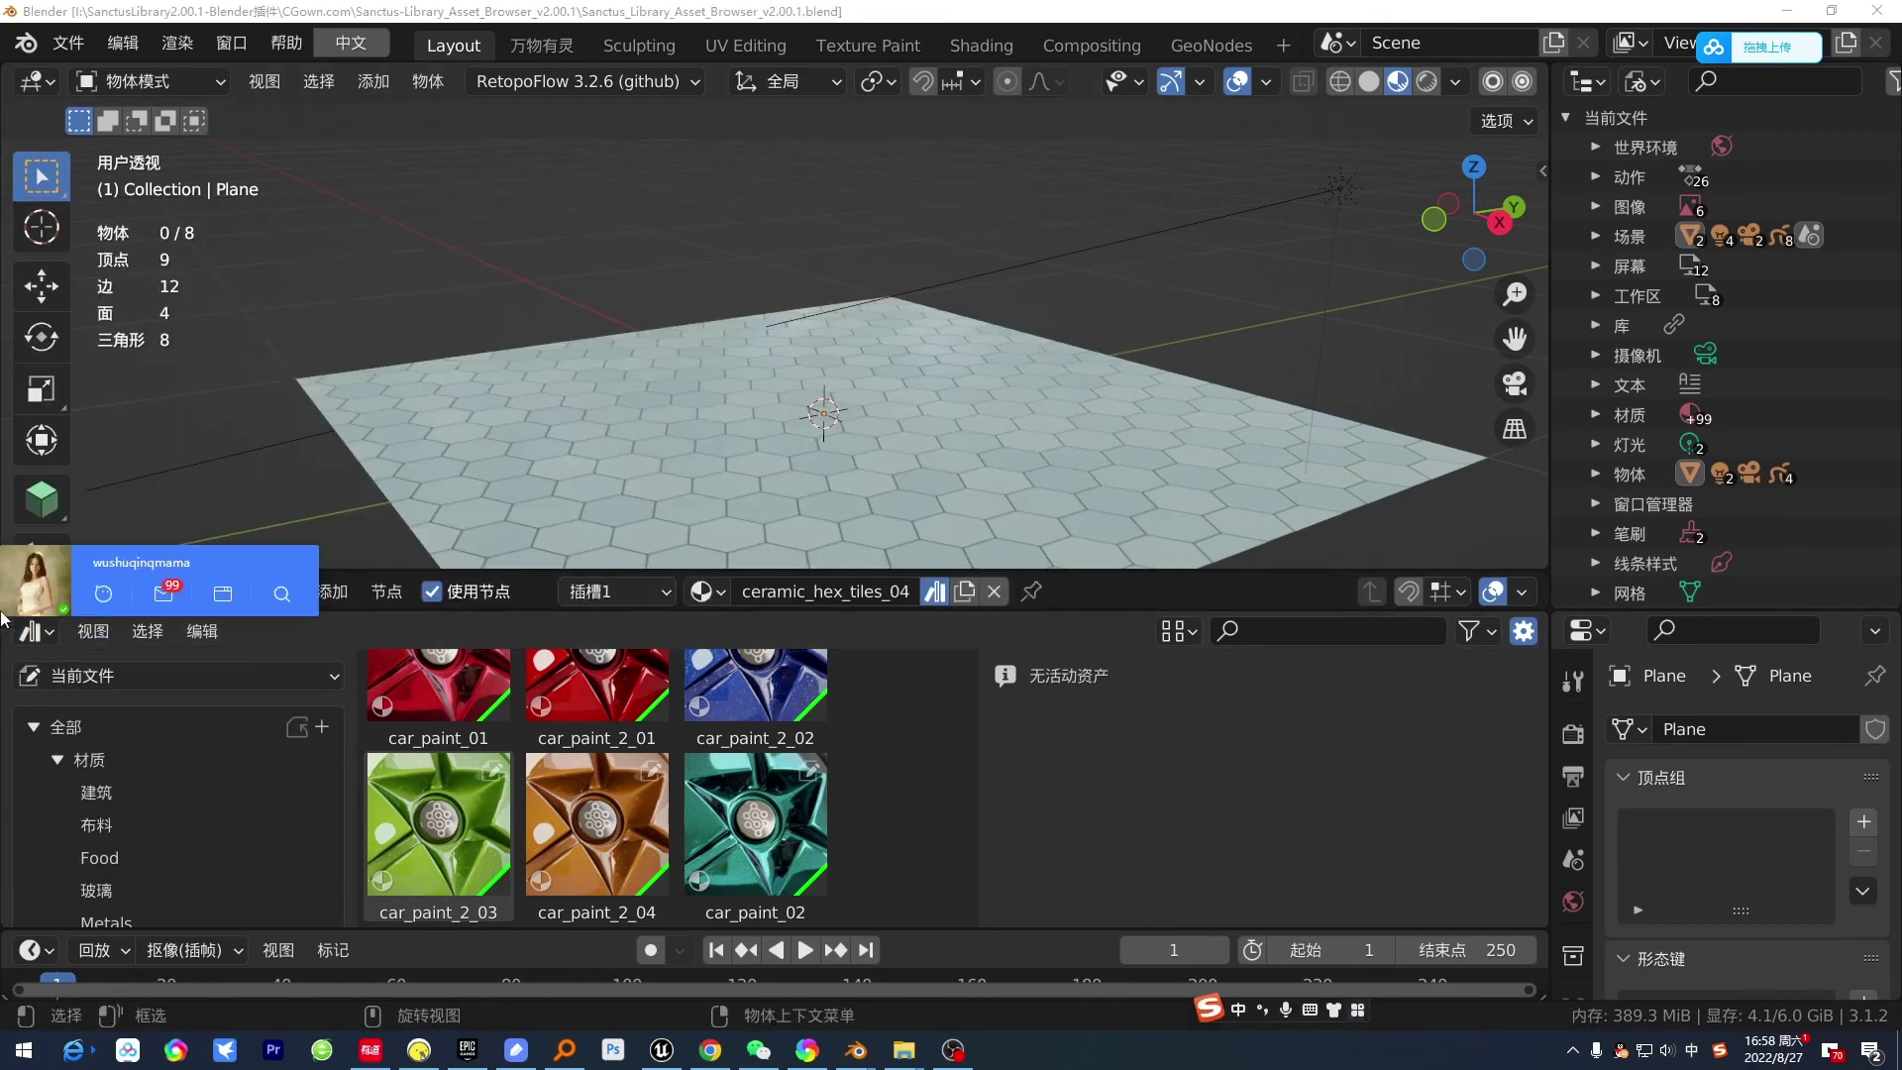
left_click(47, 640)
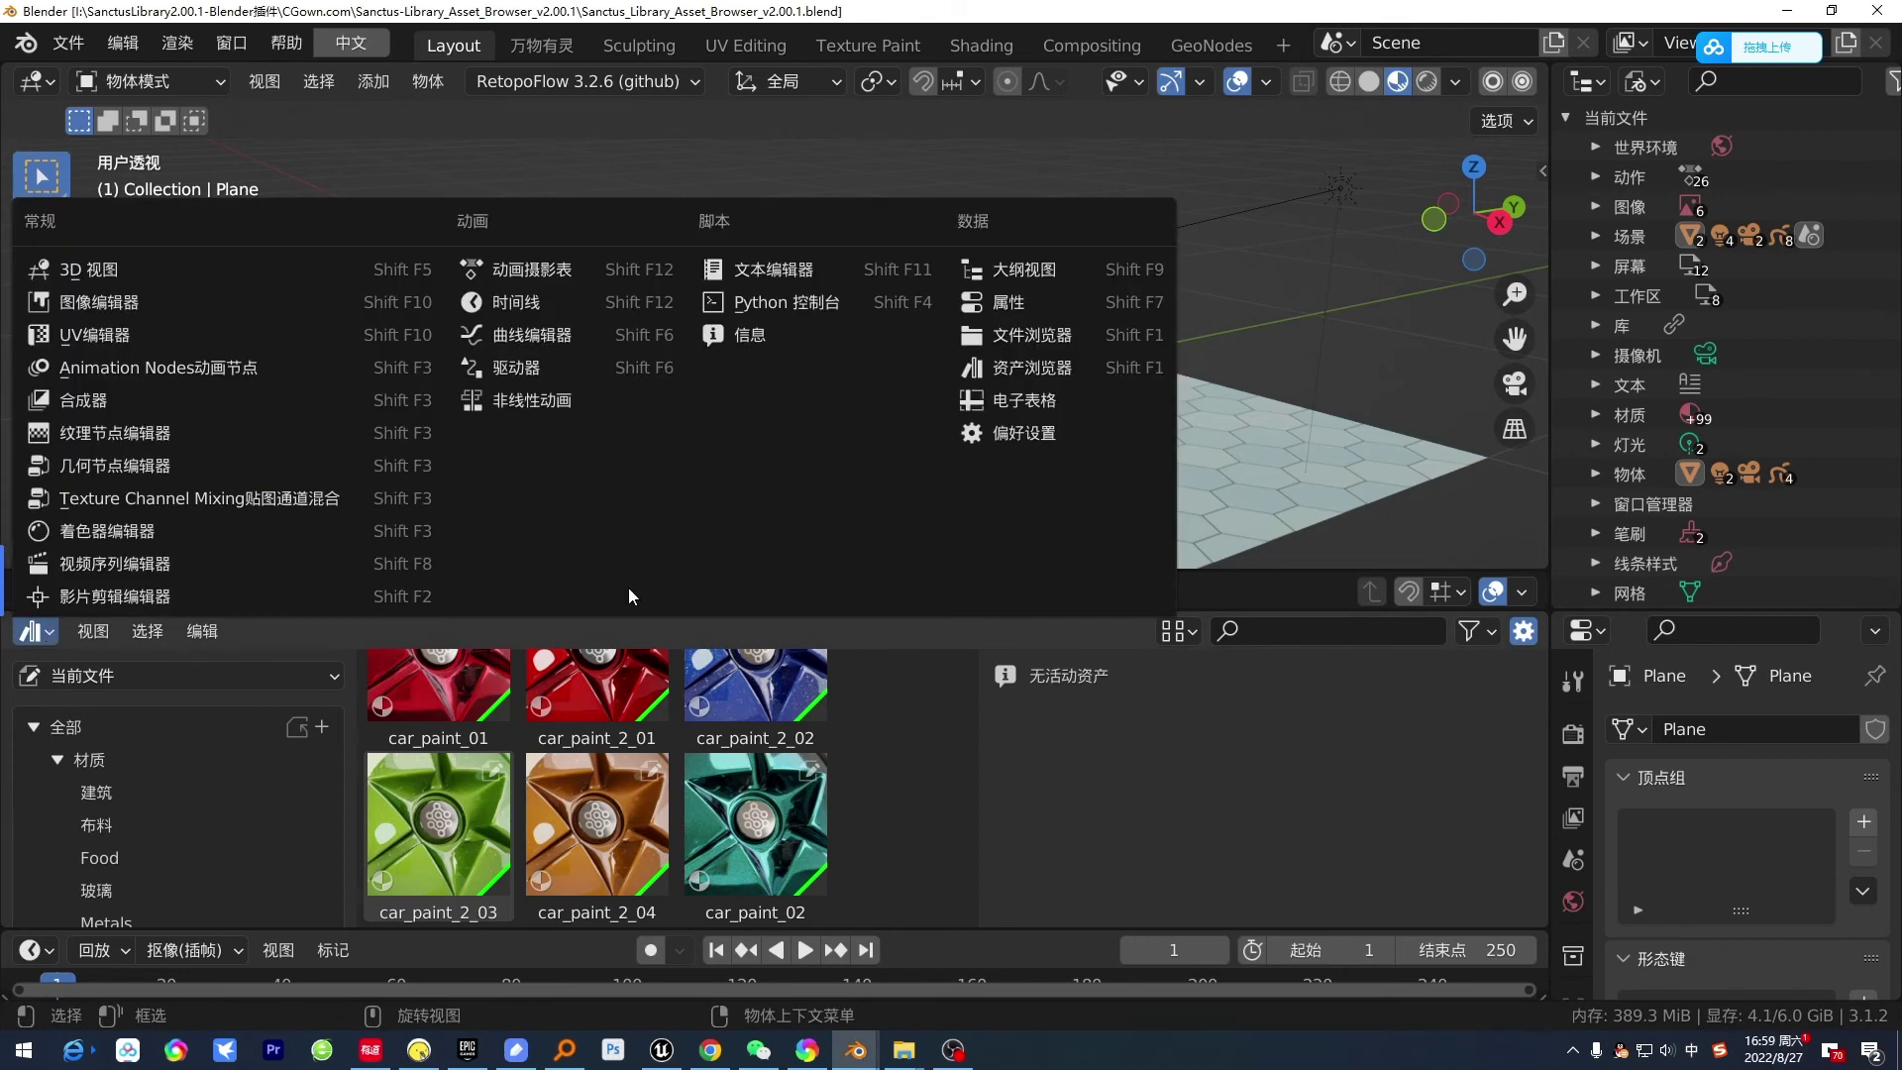
left_click(1030, 368)
- Browse the 建筑, 布料 and Food material catalogs
left_click(123, 792)
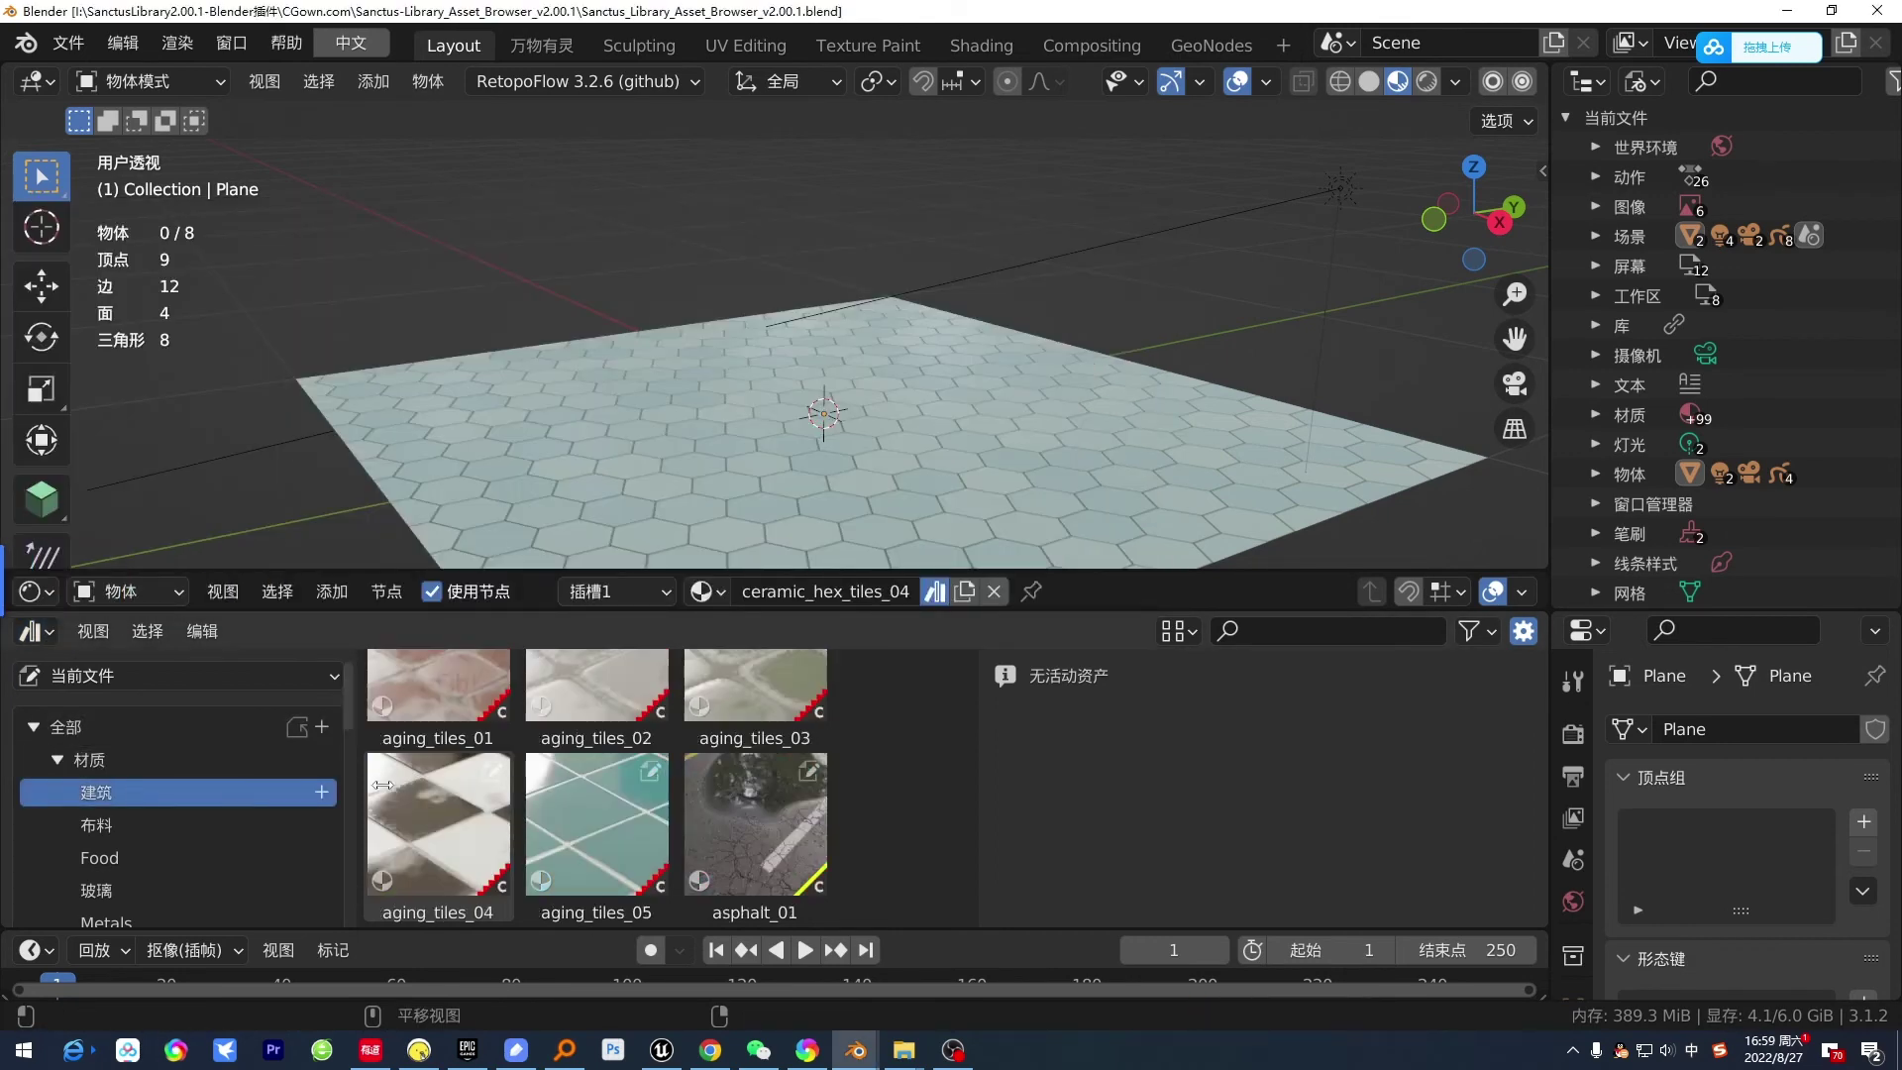
scroll(727, 795, "down", 2)
scroll(727, 794, "down", 4)
scroll(720, 801, "down", 4)
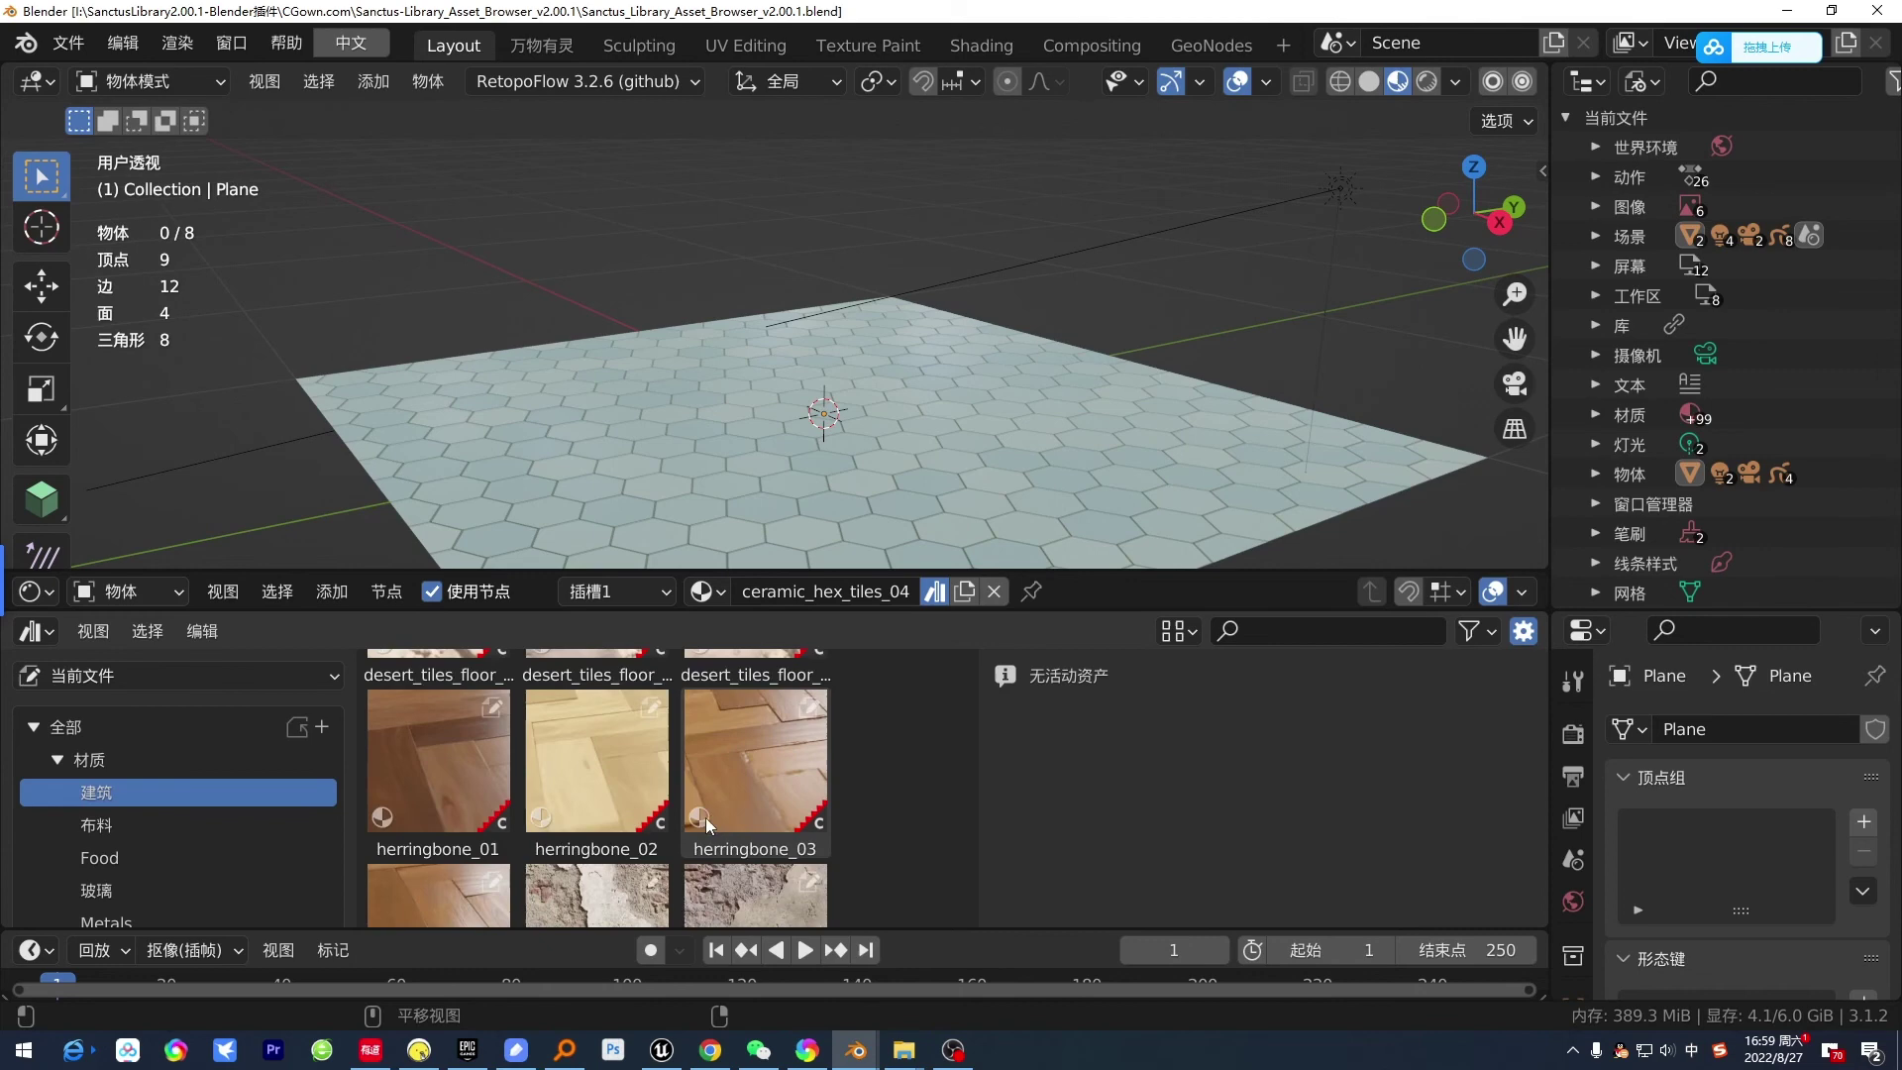
left_click(100, 827)
left_click(129, 855)
scroll(189, 889, "down", 3)
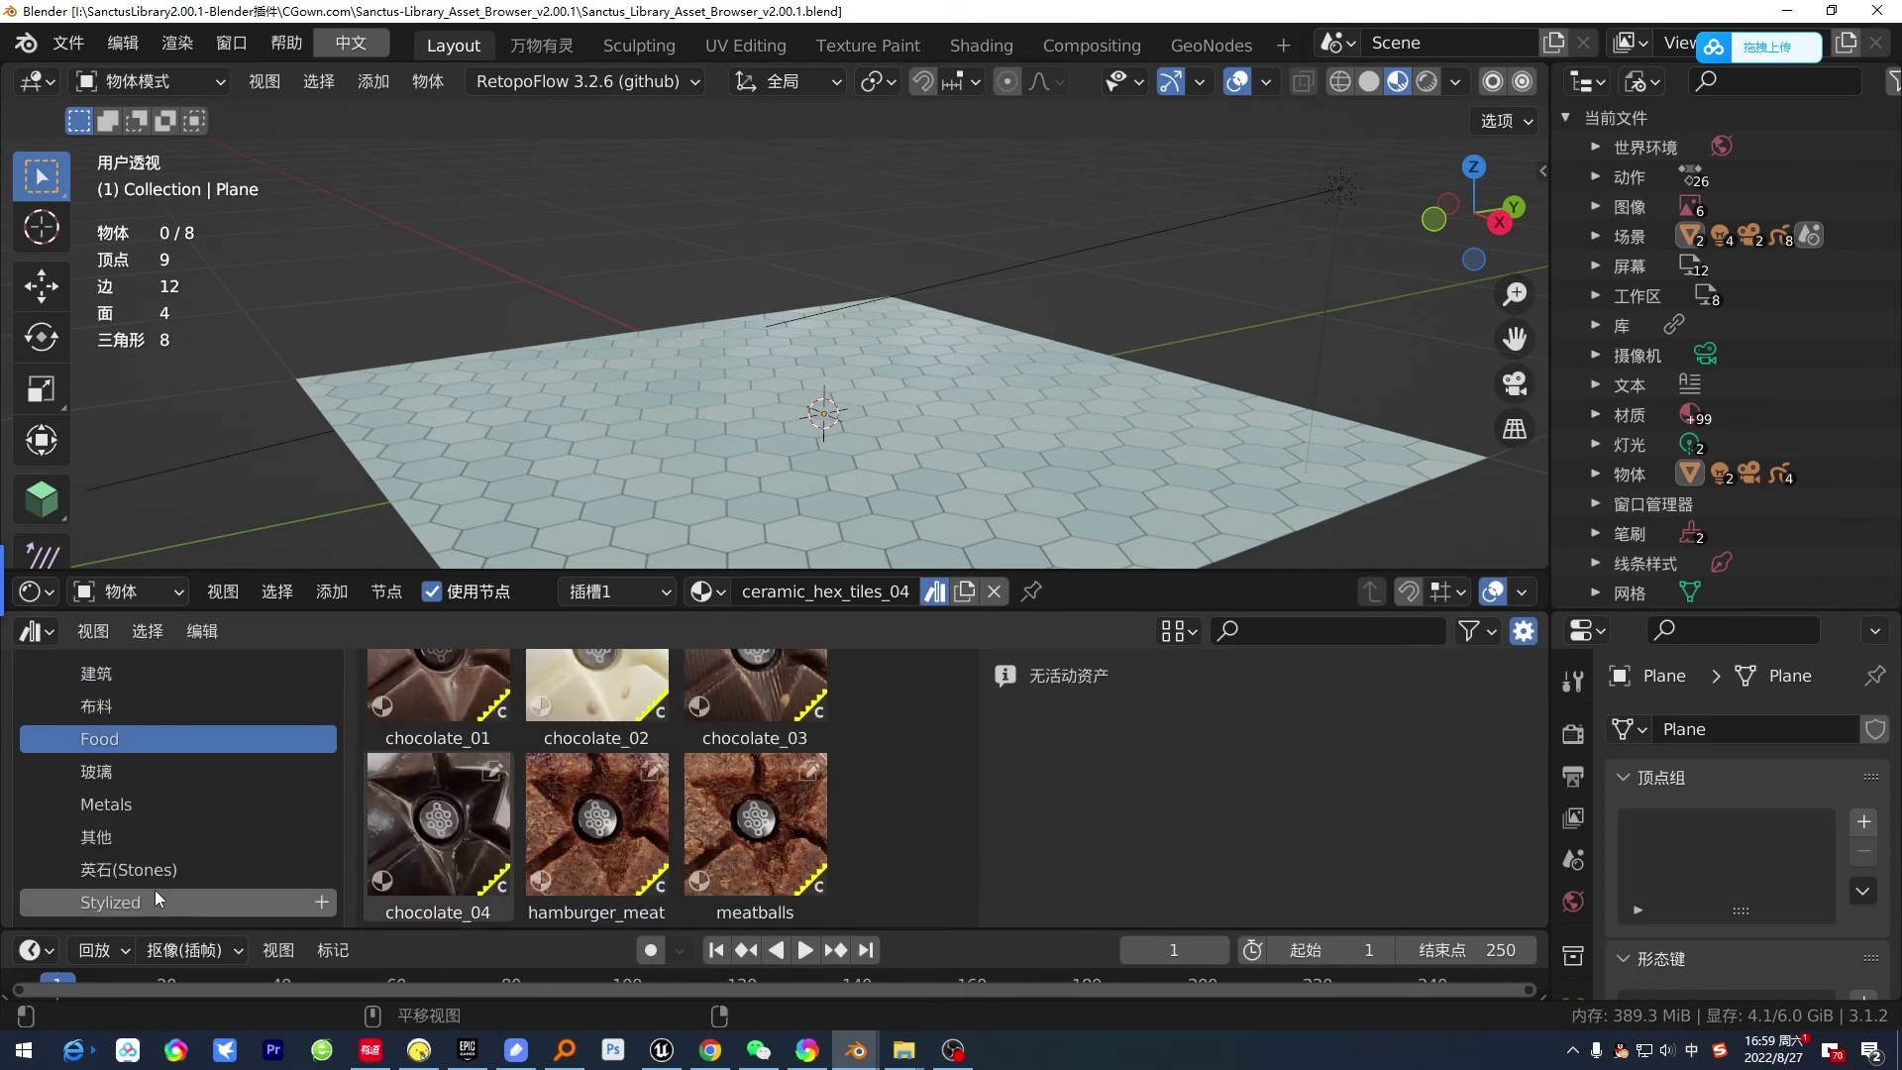
scroll(155, 889, "down", 2)
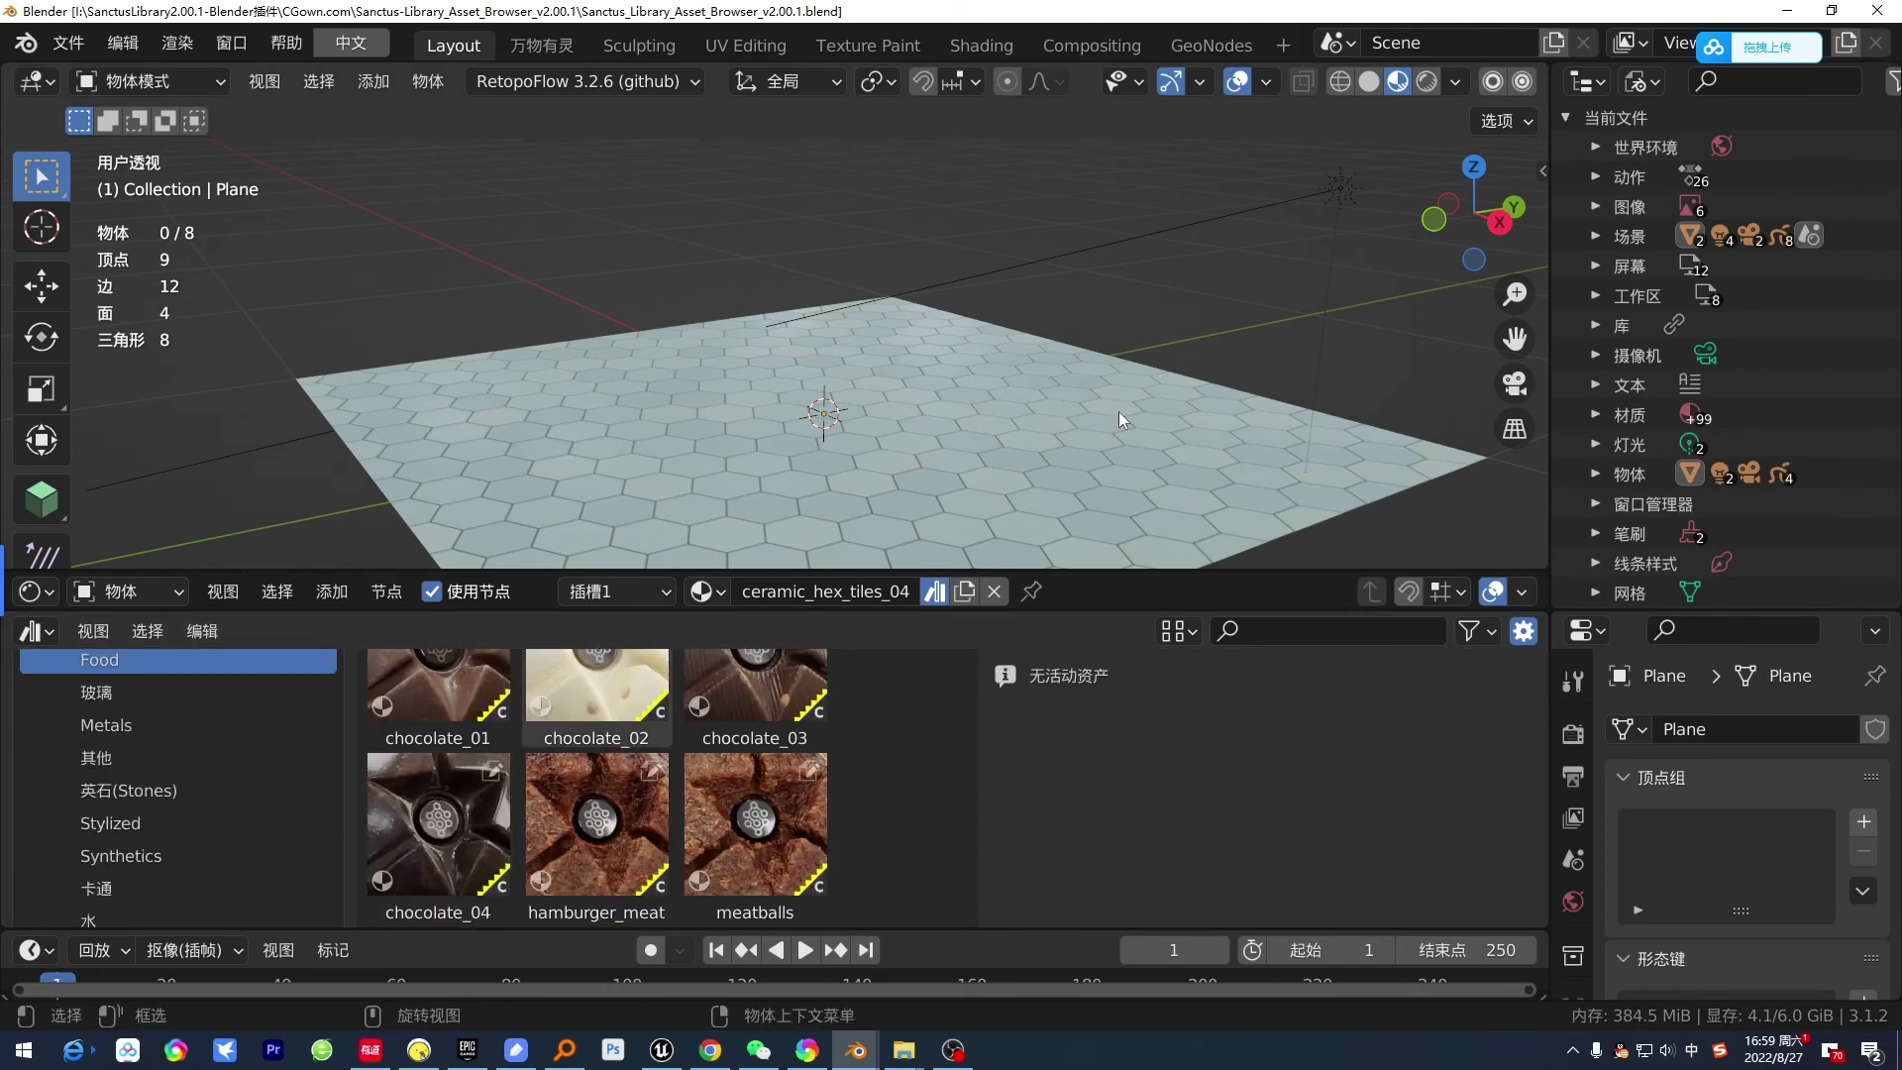
middle_click_drag(1118, 412, 1096, 514)
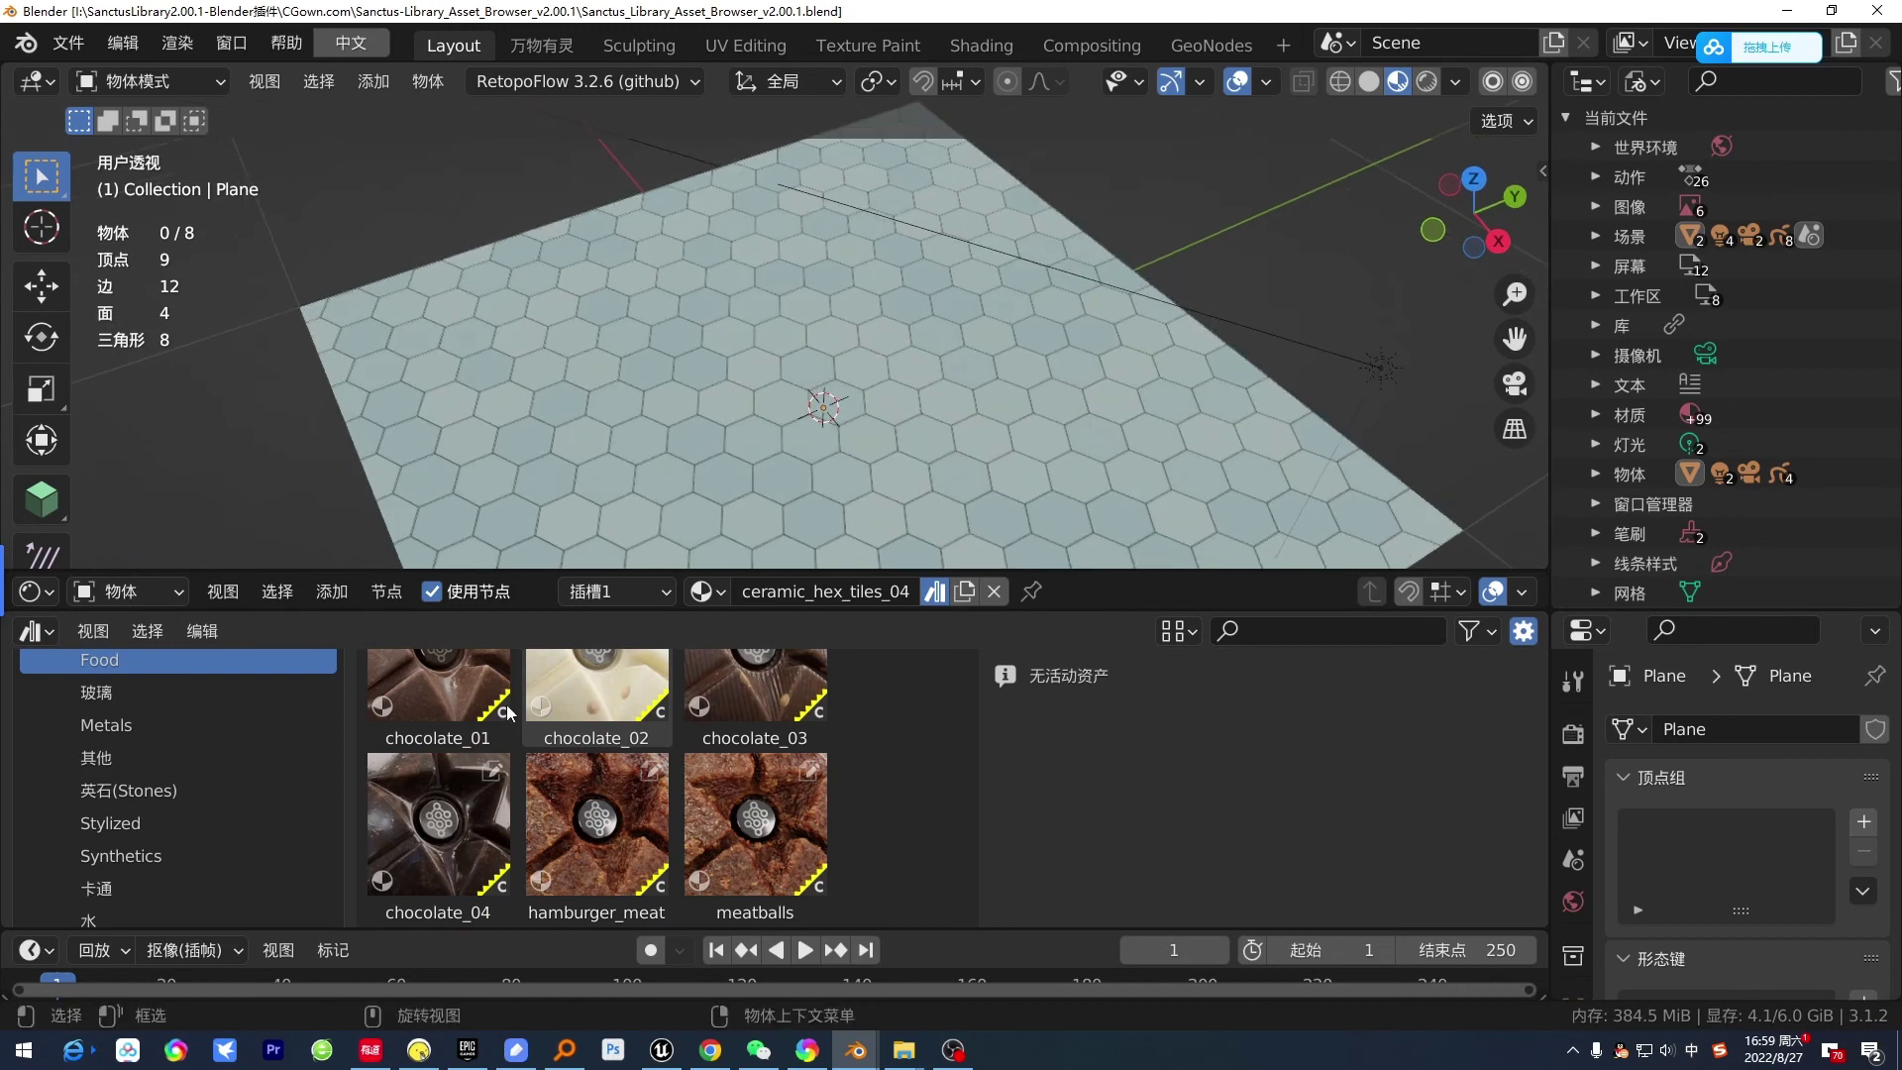
- Browse the 其他 and 英石(Stones) catalogs, ending on Stylized with its beach_ground materials
left_click(118, 756)
left_click(156, 793)
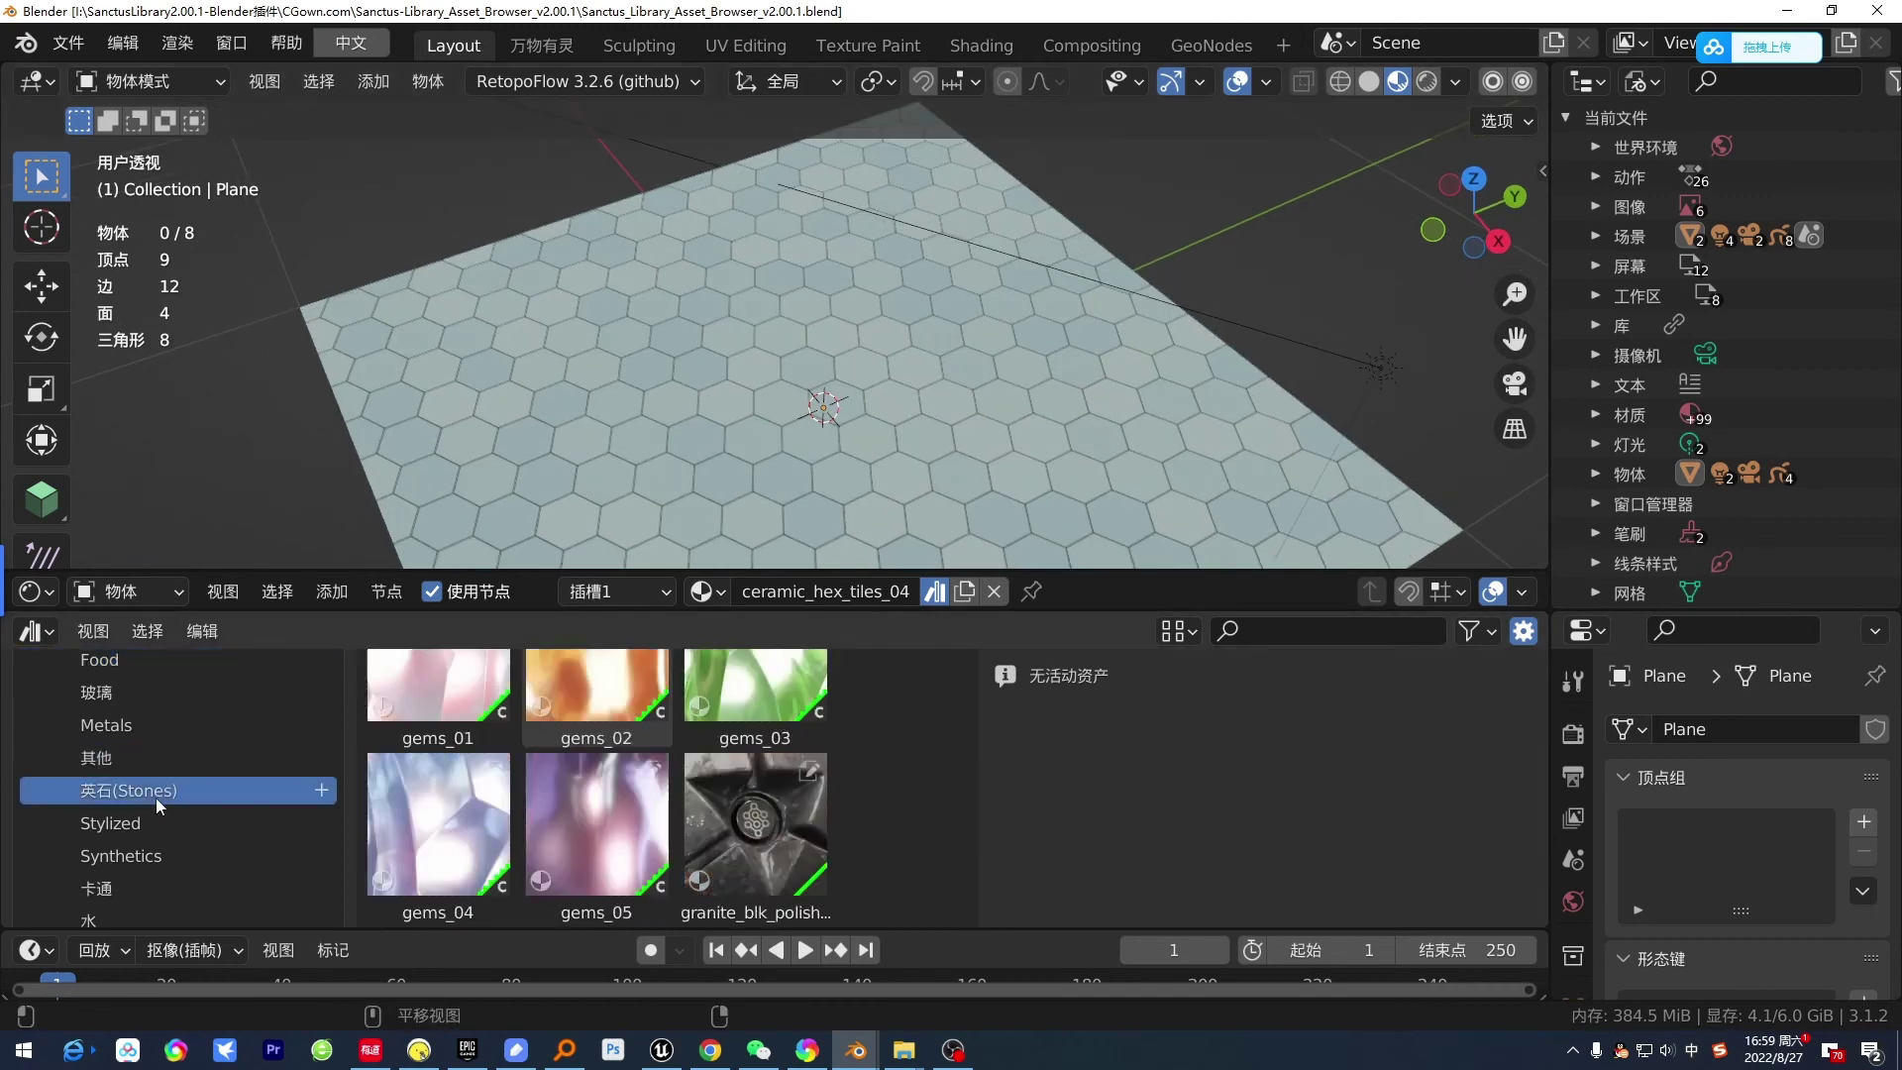
left_click(226, 819)
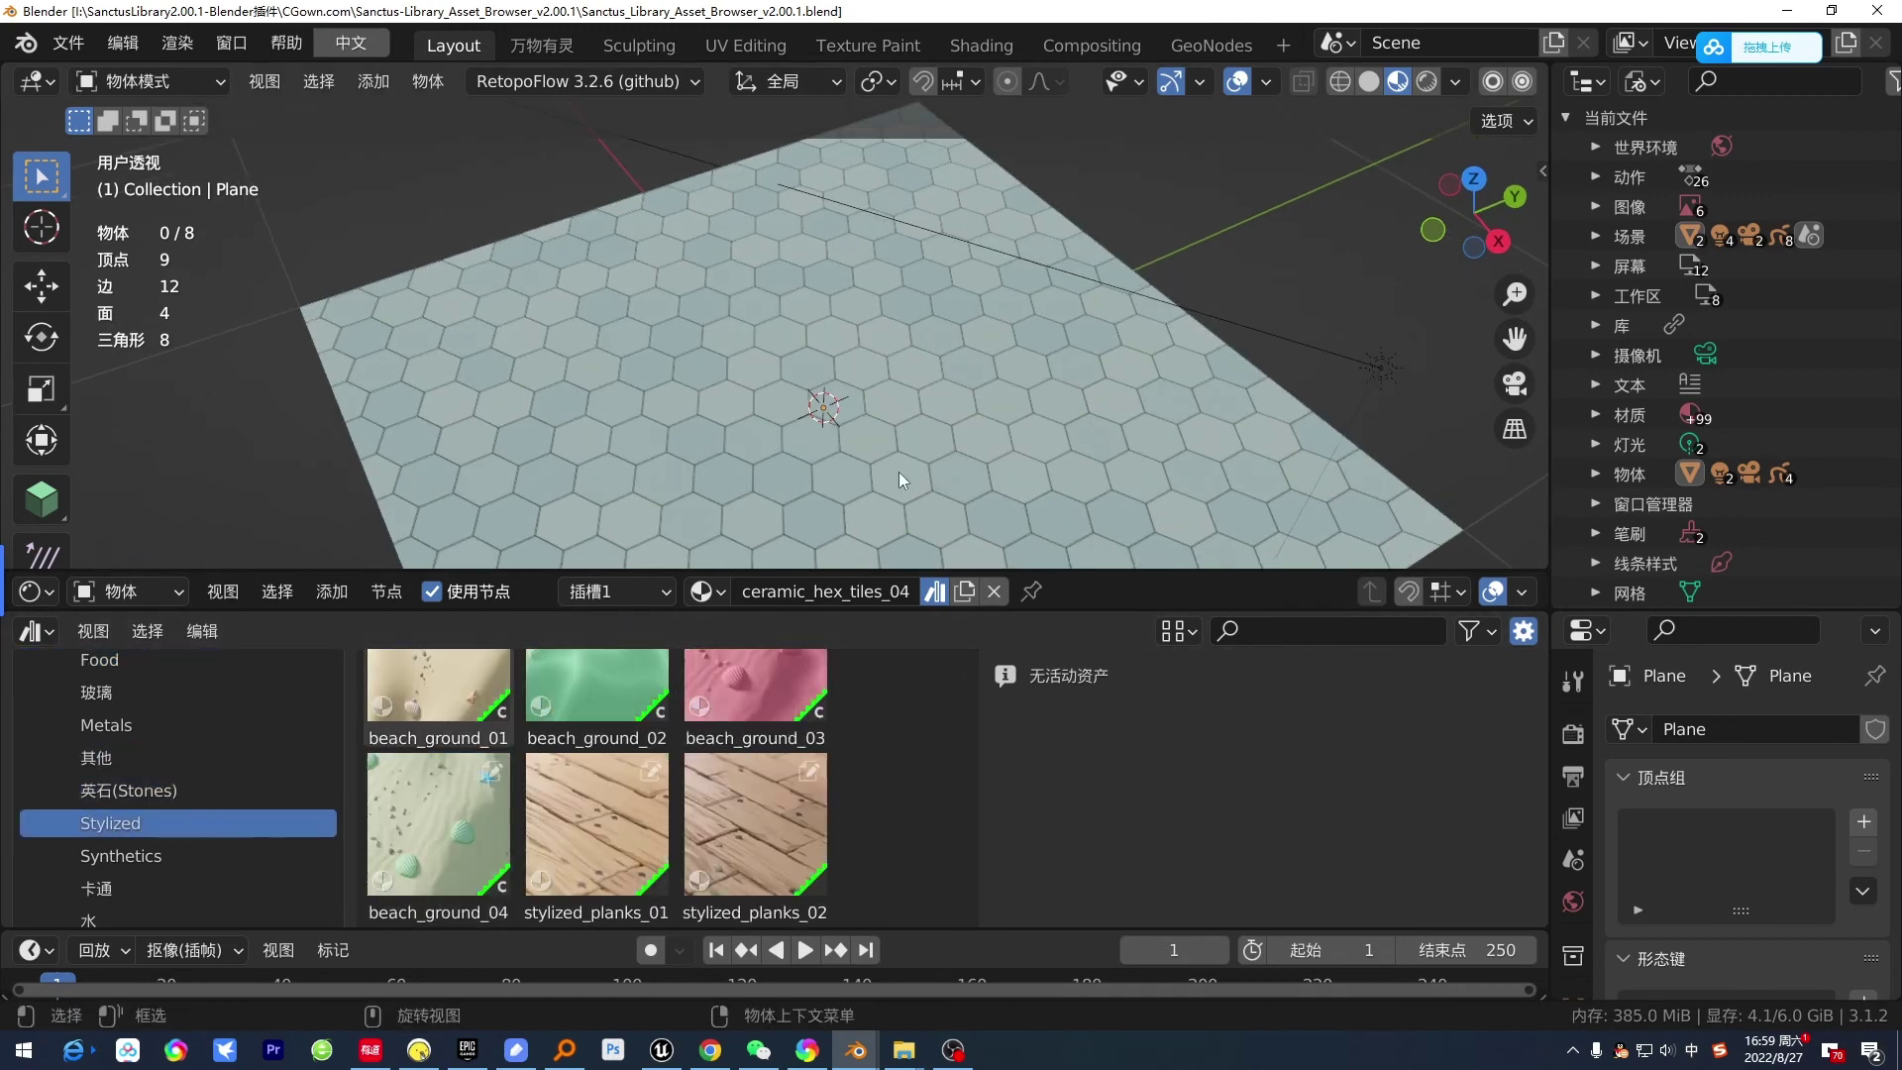
middle_click_drag(879, 457, 899, 367)
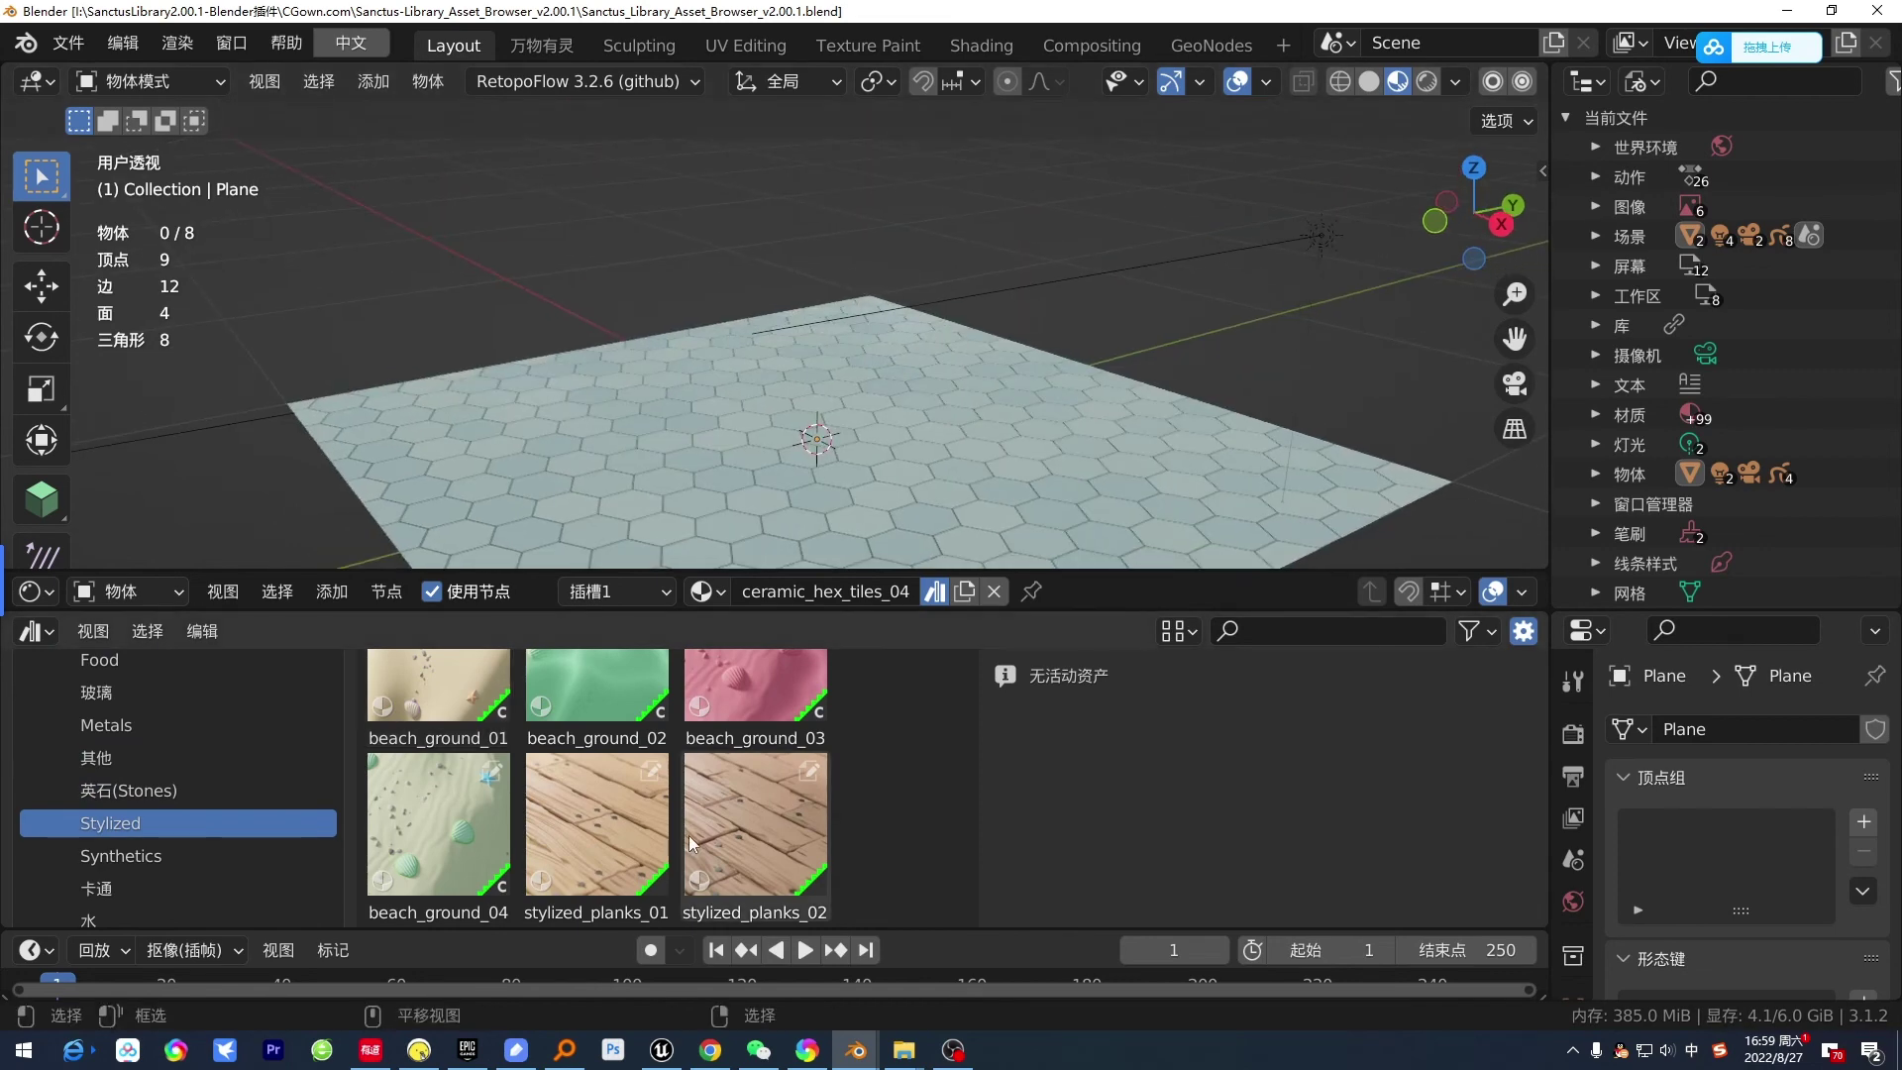
scroll(689, 832, "down", 3)
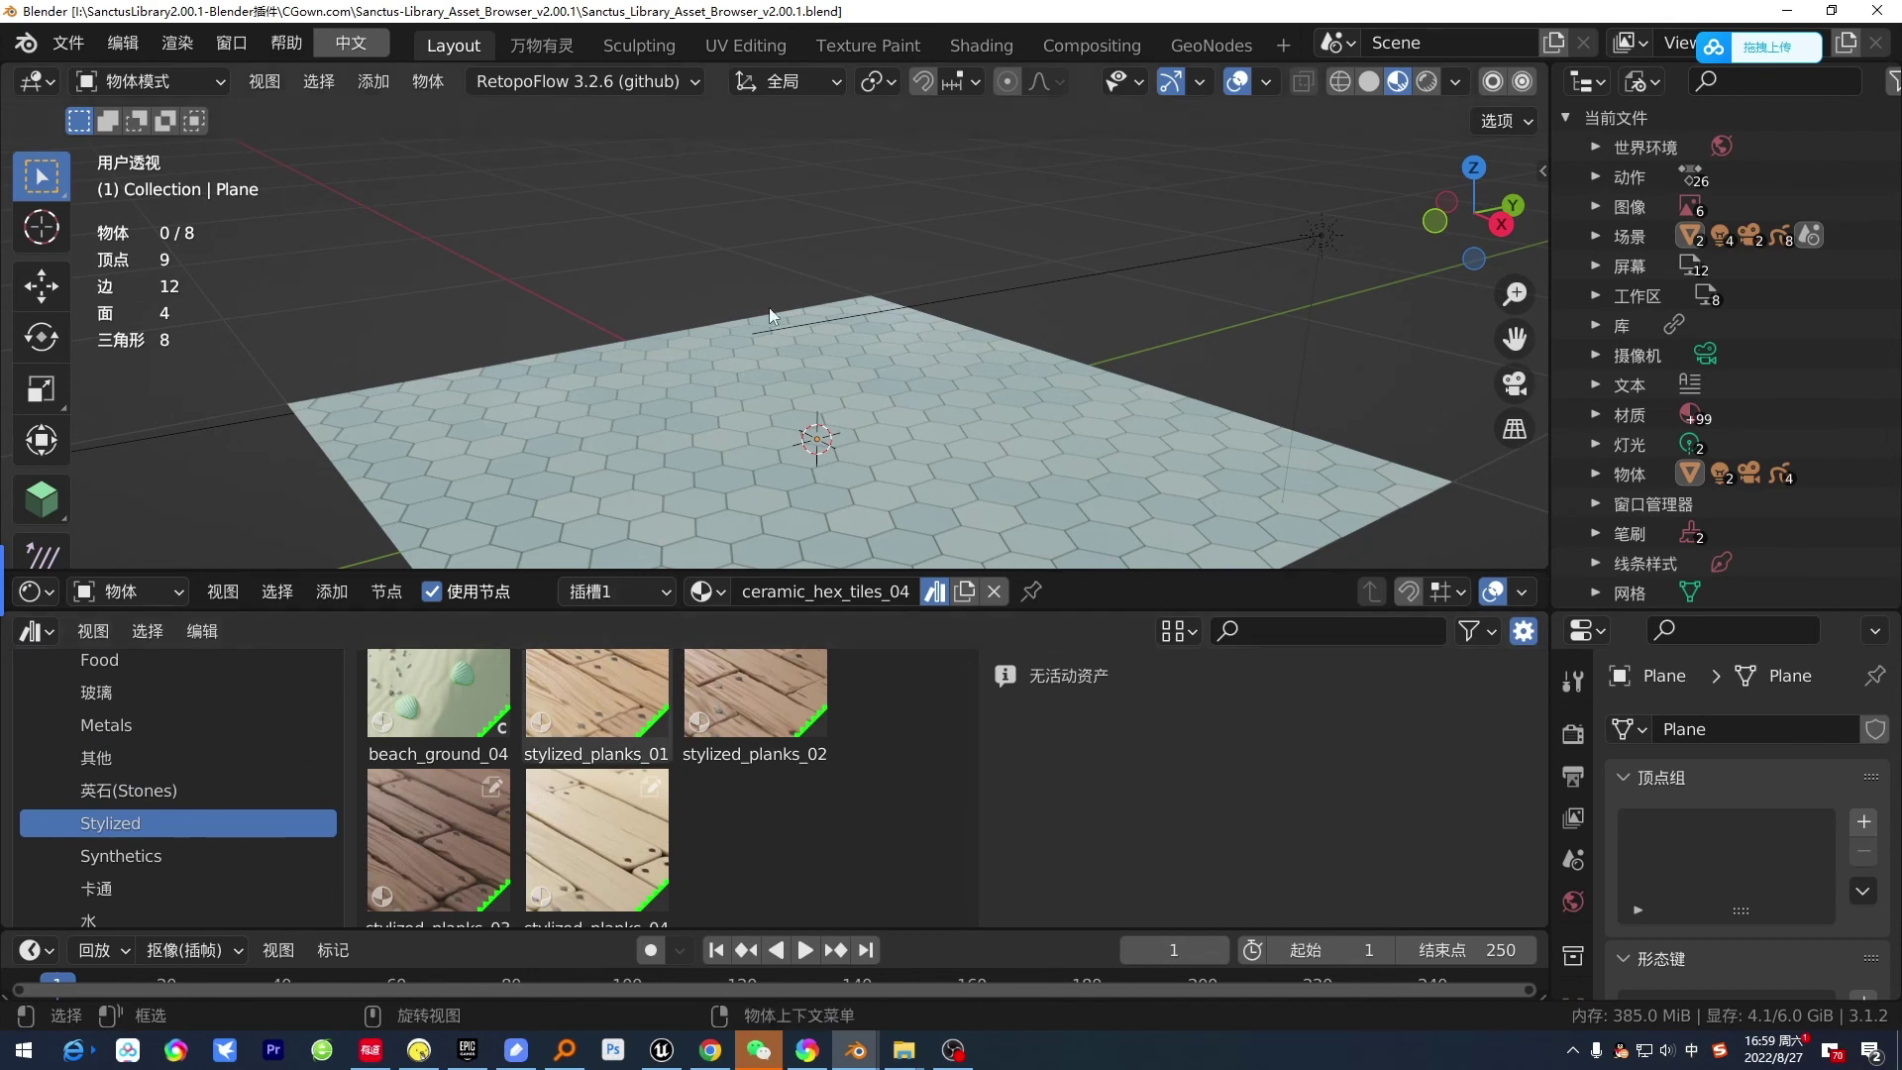
scroll(875, 803, "up", 3)
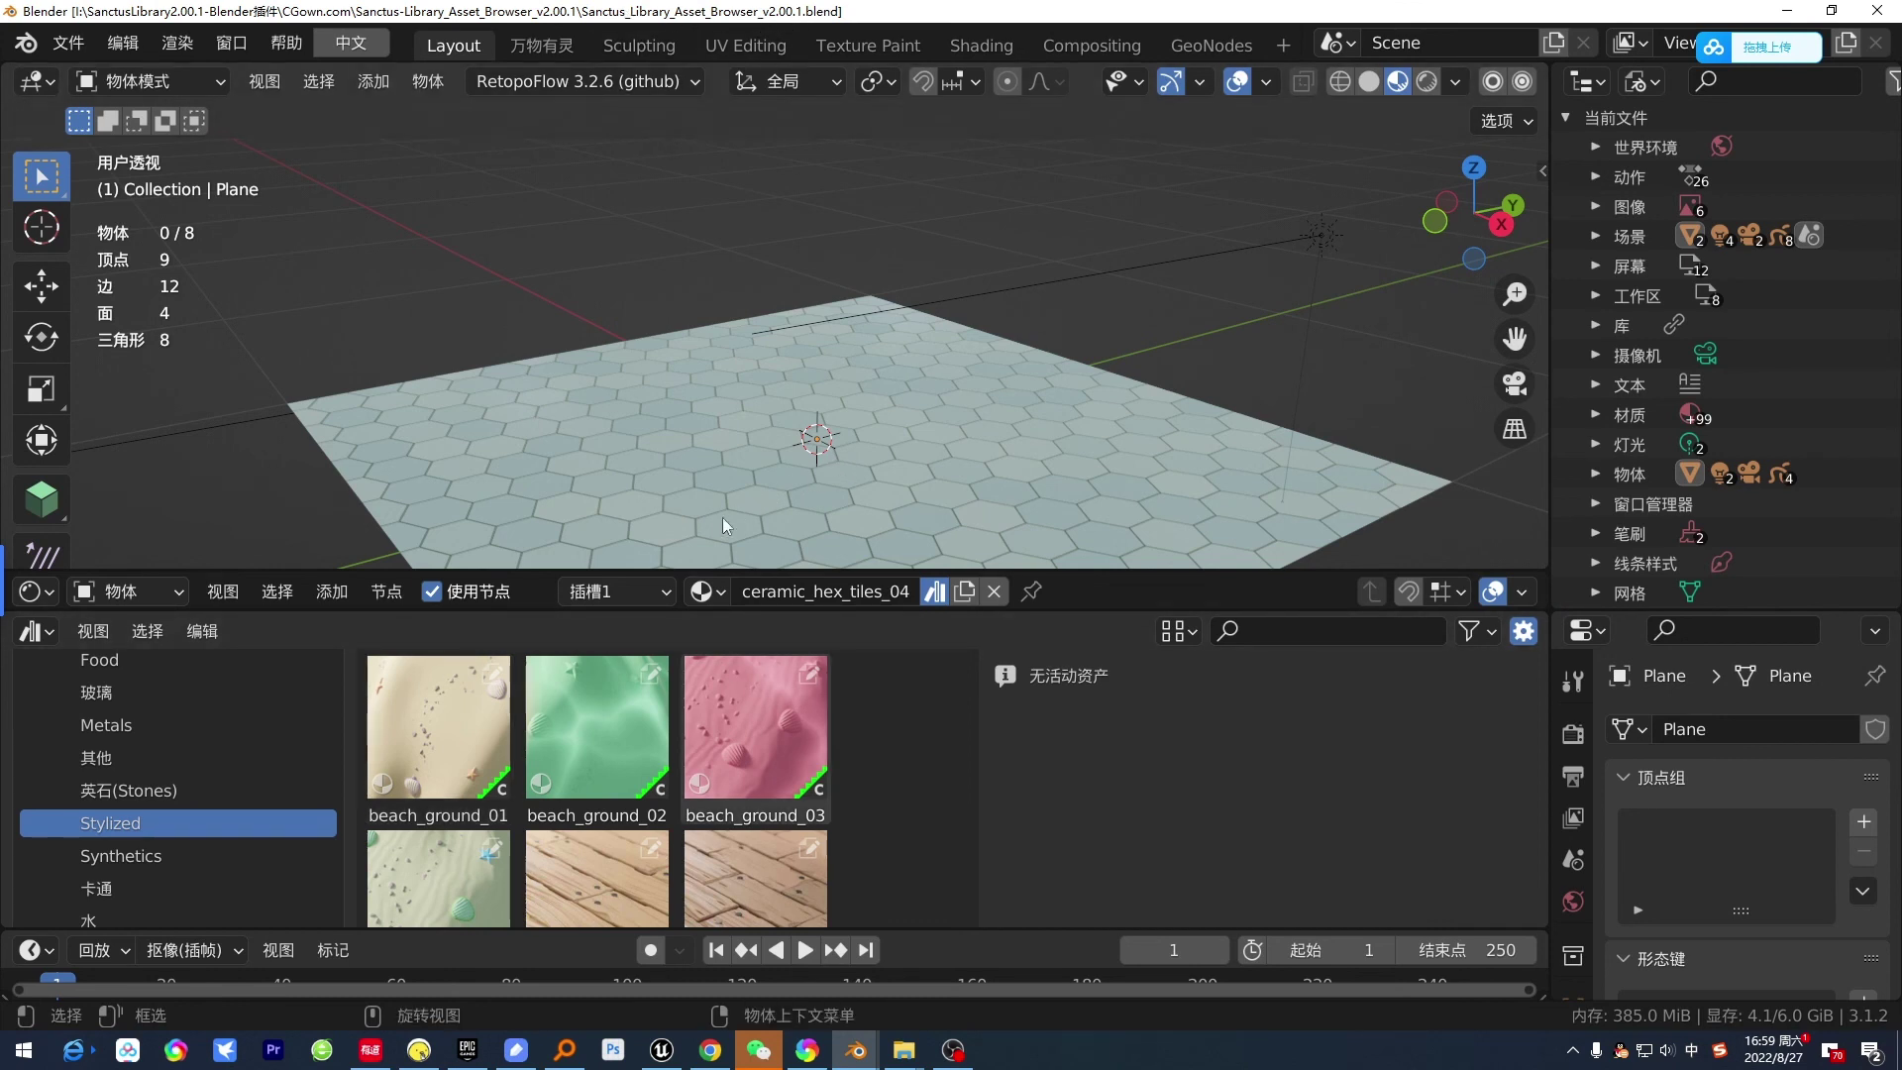
mouse_move(569, 475)
middle_mouse_down()
mouse_move(957, 436)
mouse_move(816, 474)
mouse_move(527, 495)
mouse_move(447, 456)
middle_mouse_up()
middle_click_drag(789, 510, 1081, 516)
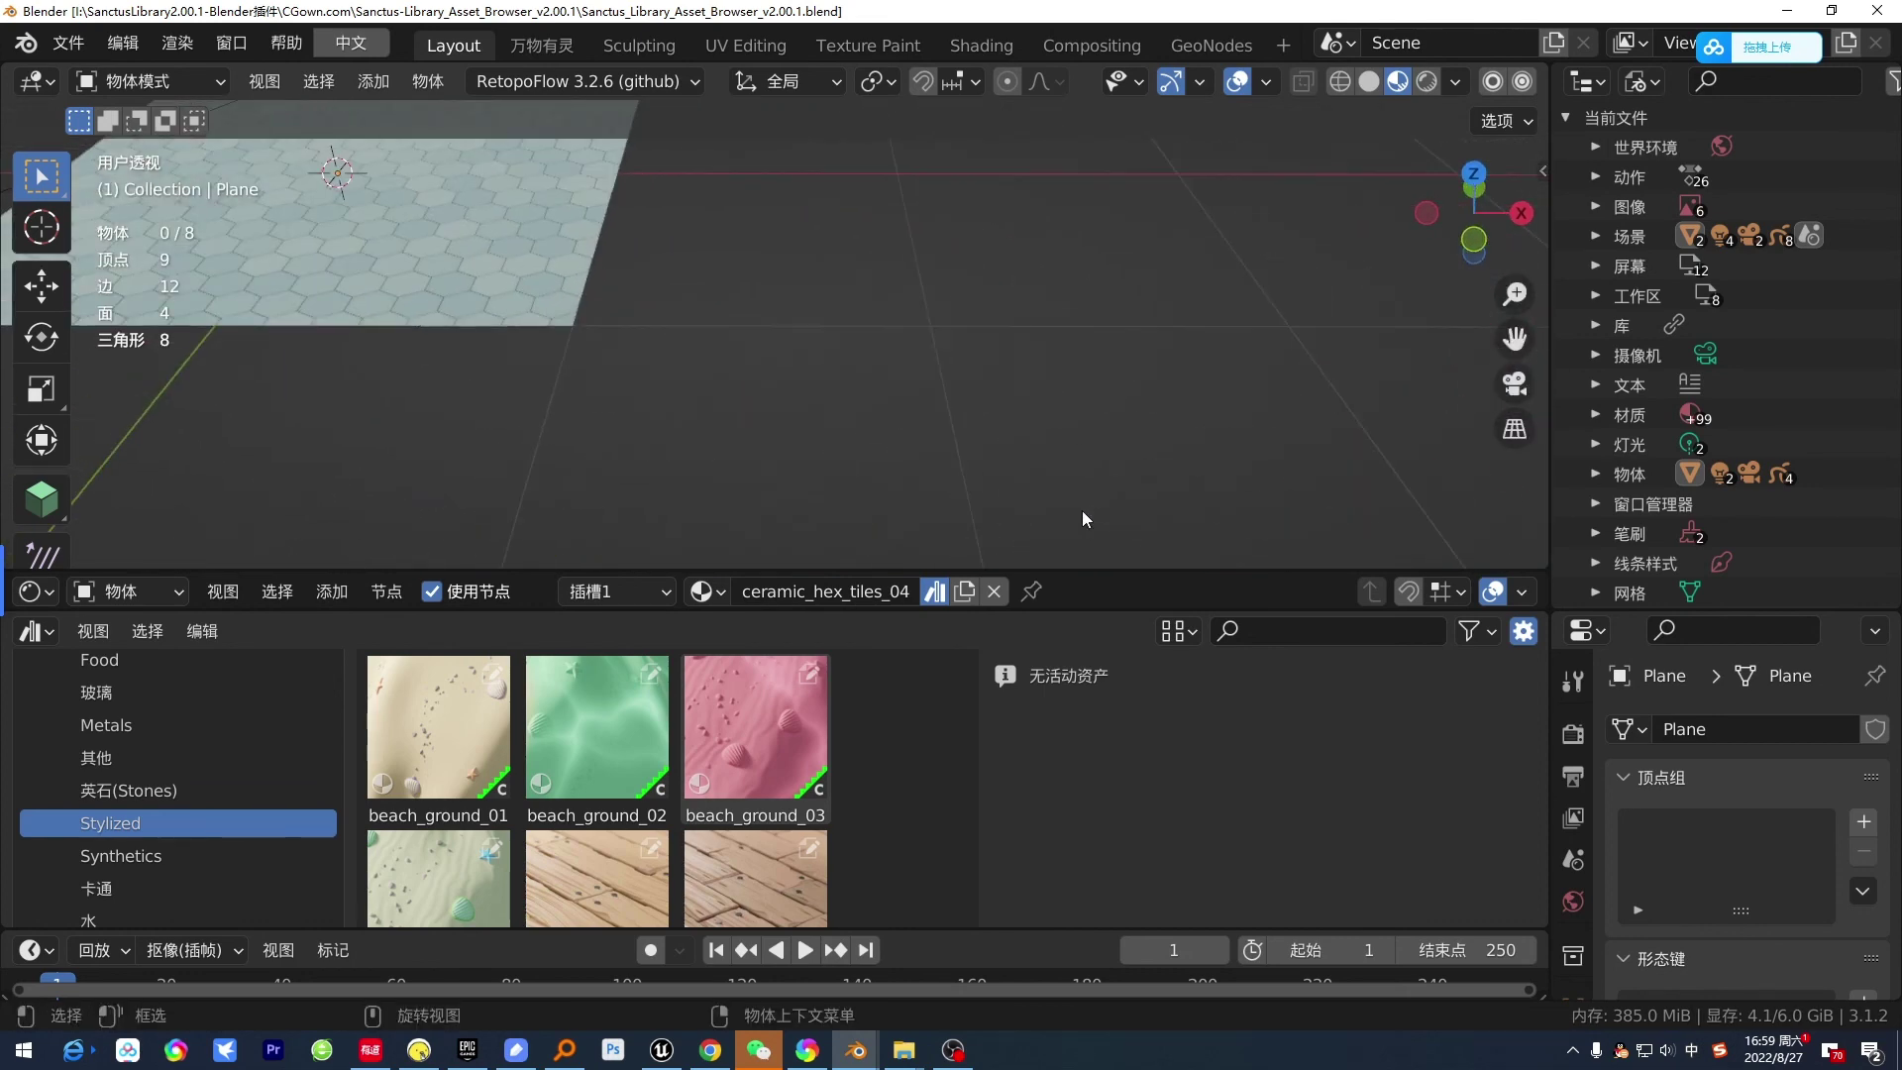